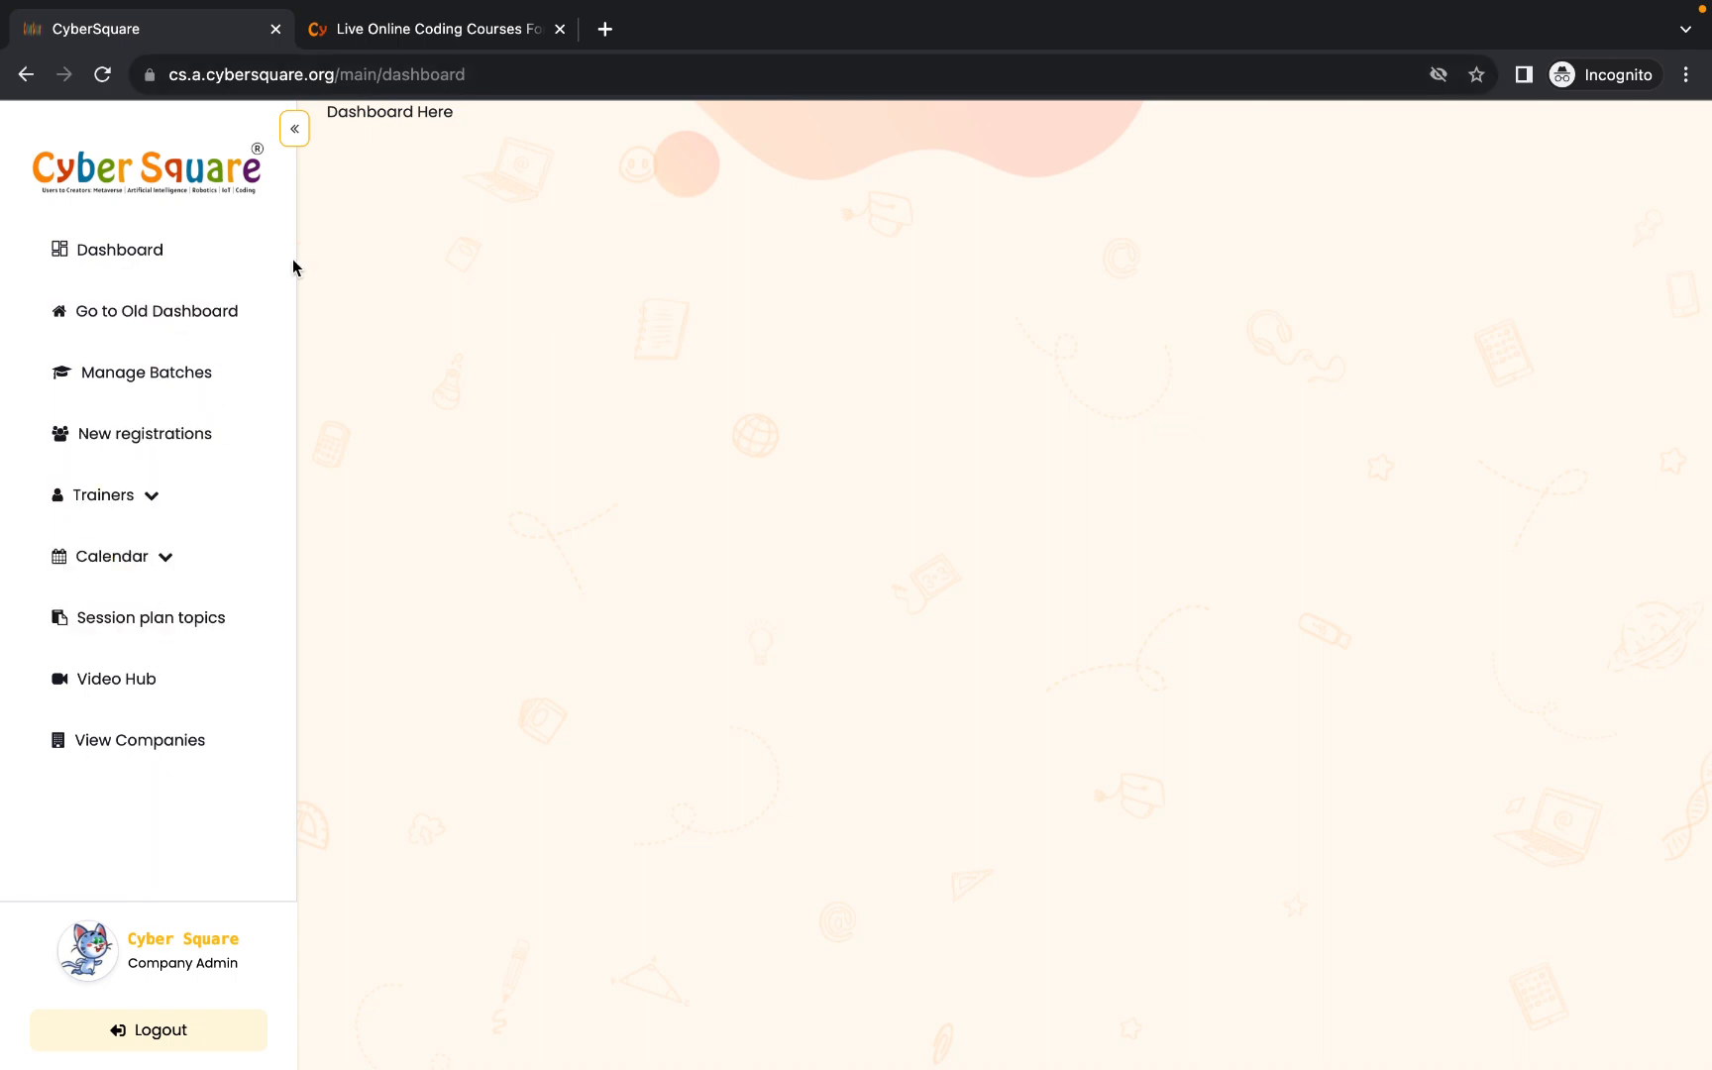
- Switch to the public Cyber Square website and browse the Beginner AI coding courses for kids
left_click(384, 40)
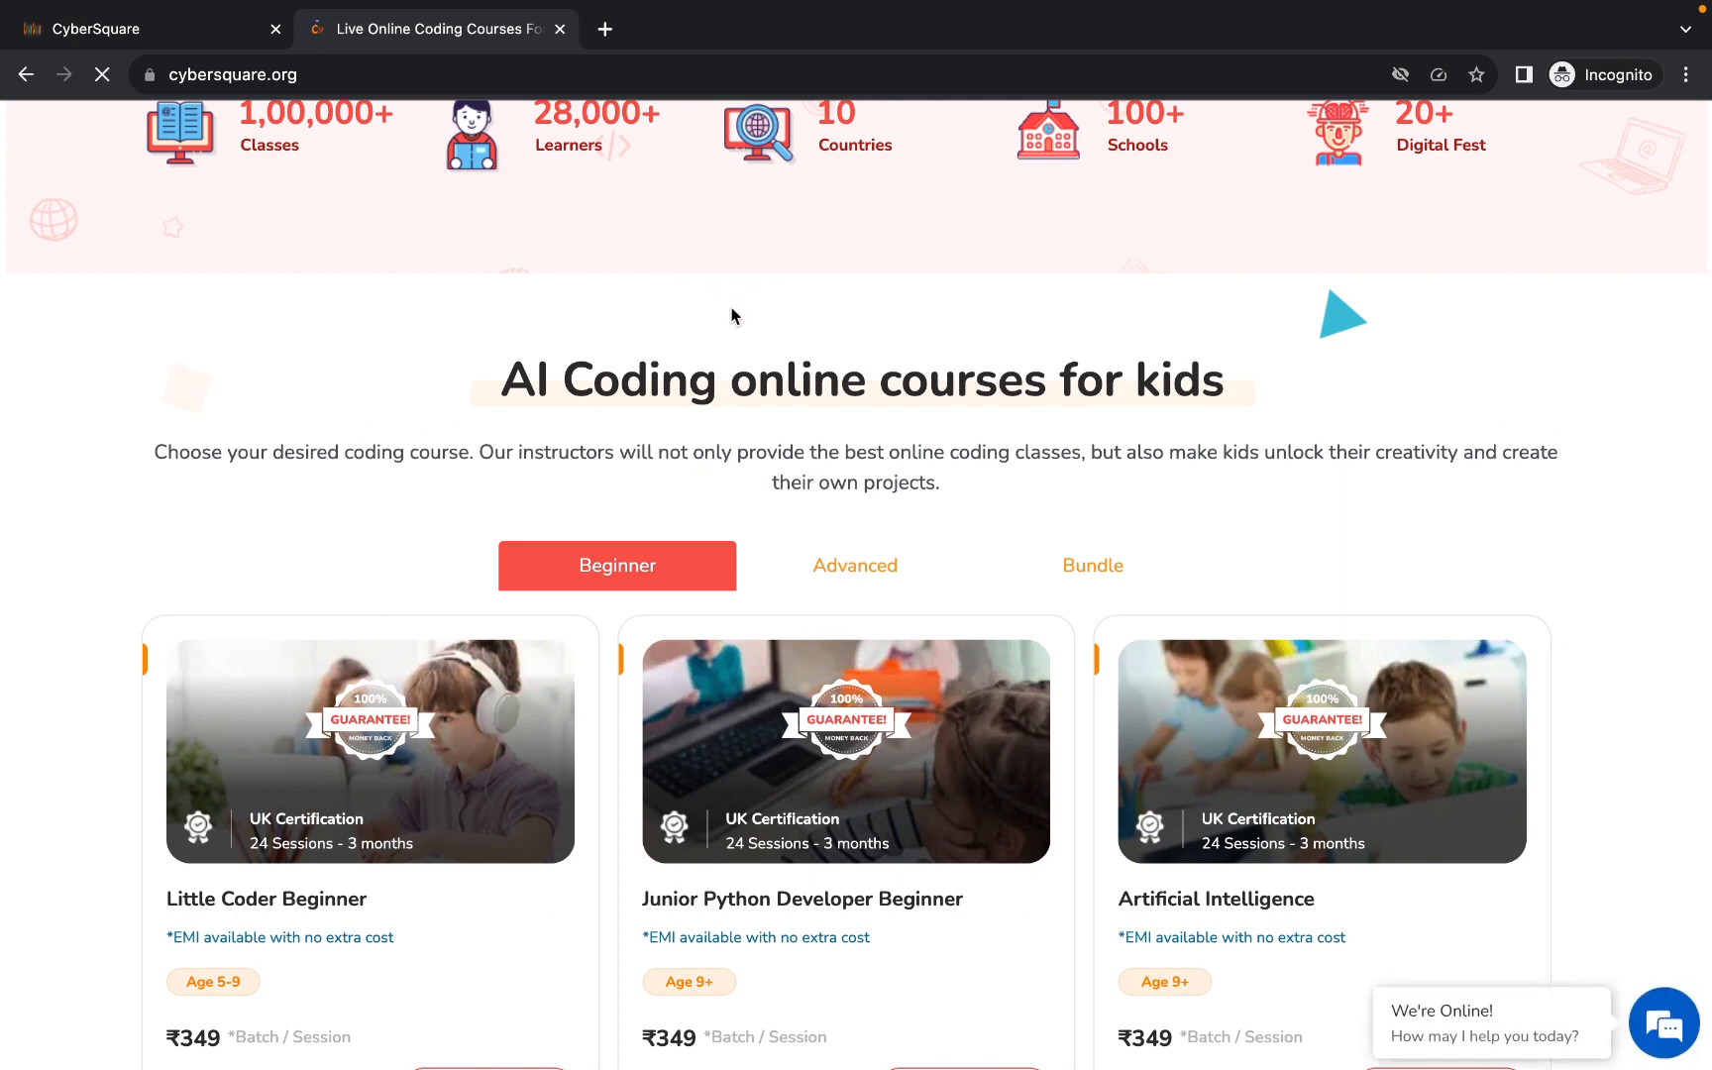
scroll(733, 317, "up", 3)
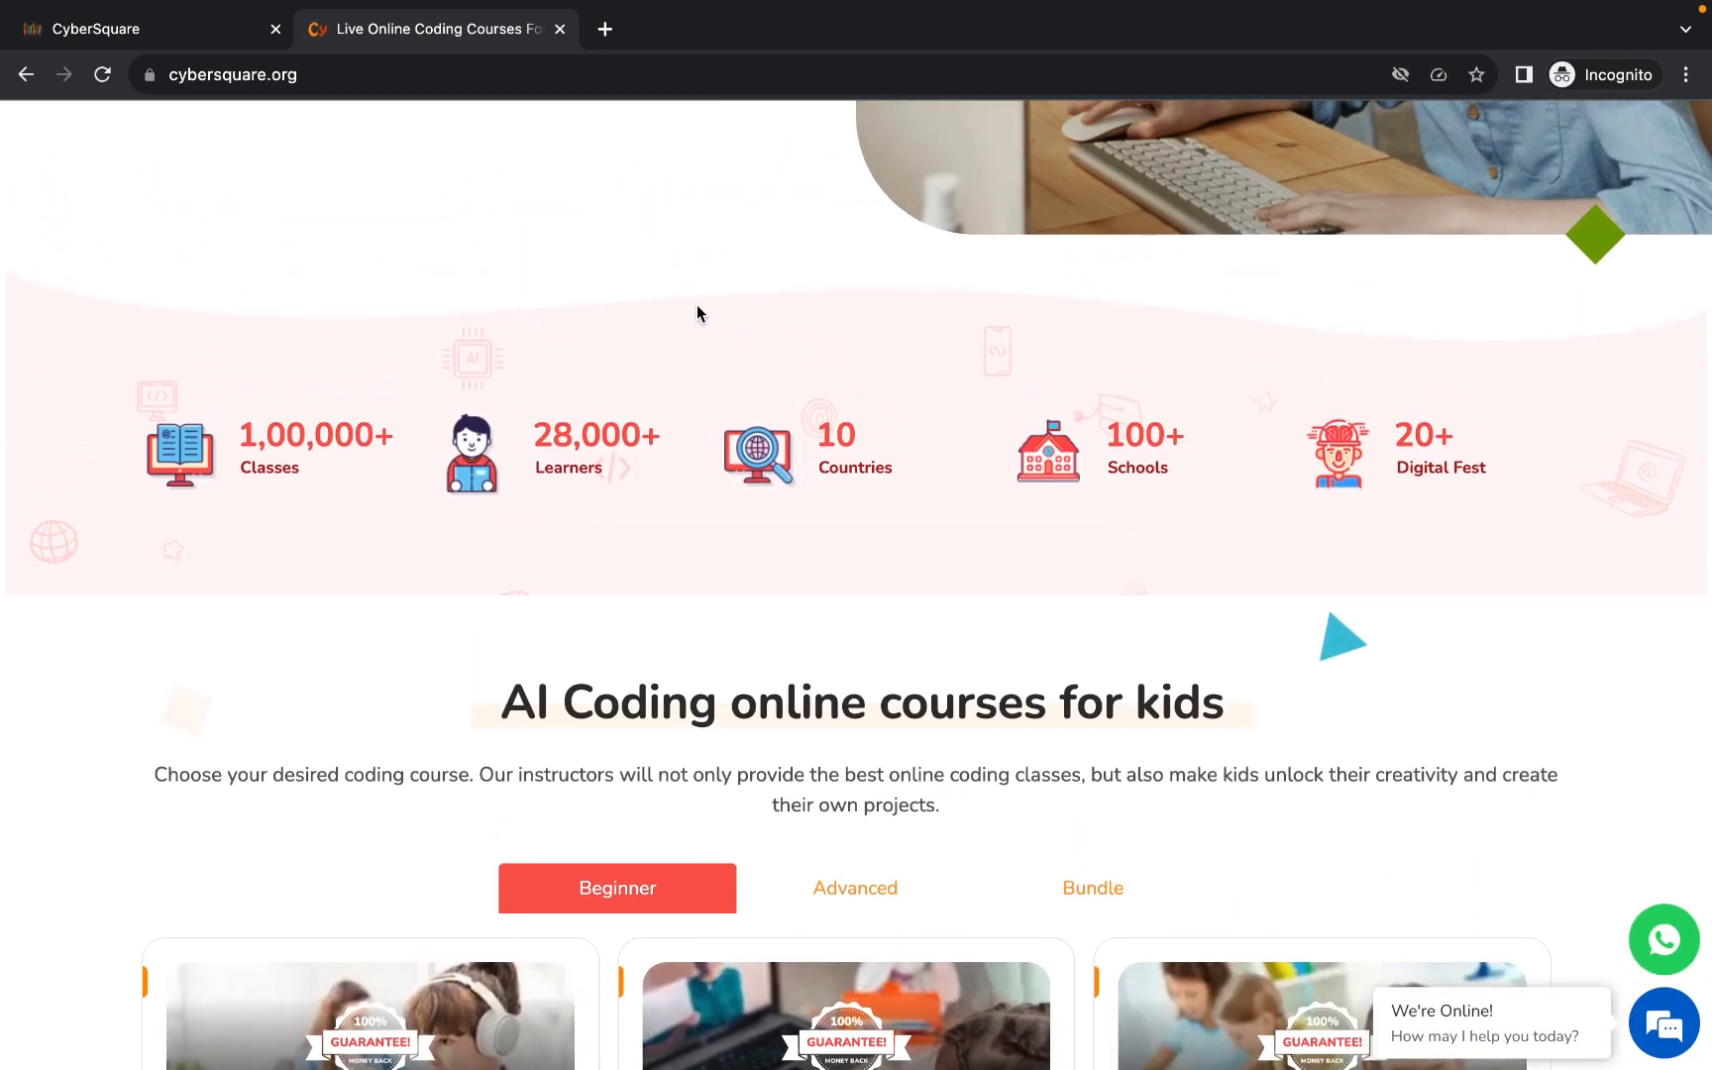
scroll(639, 420, "down", 3)
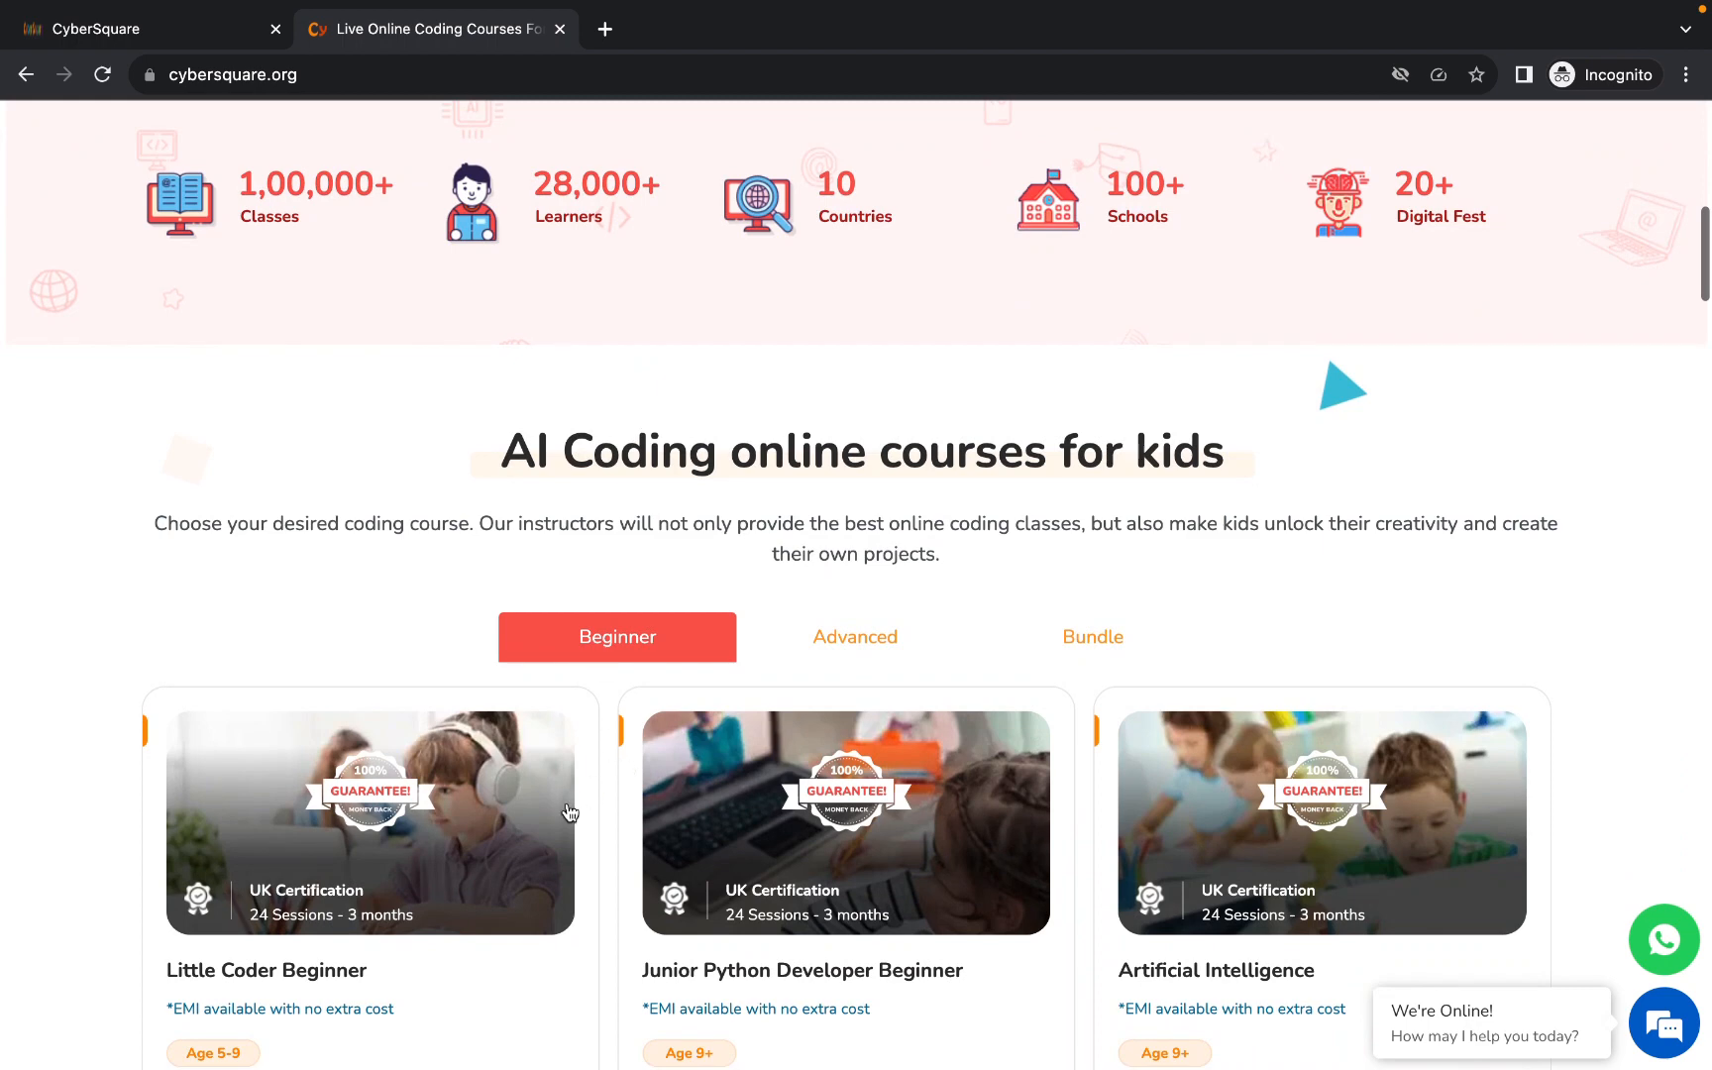
scroll(567, 805, "down", 3)
scroll(495, 921, "down", 1)
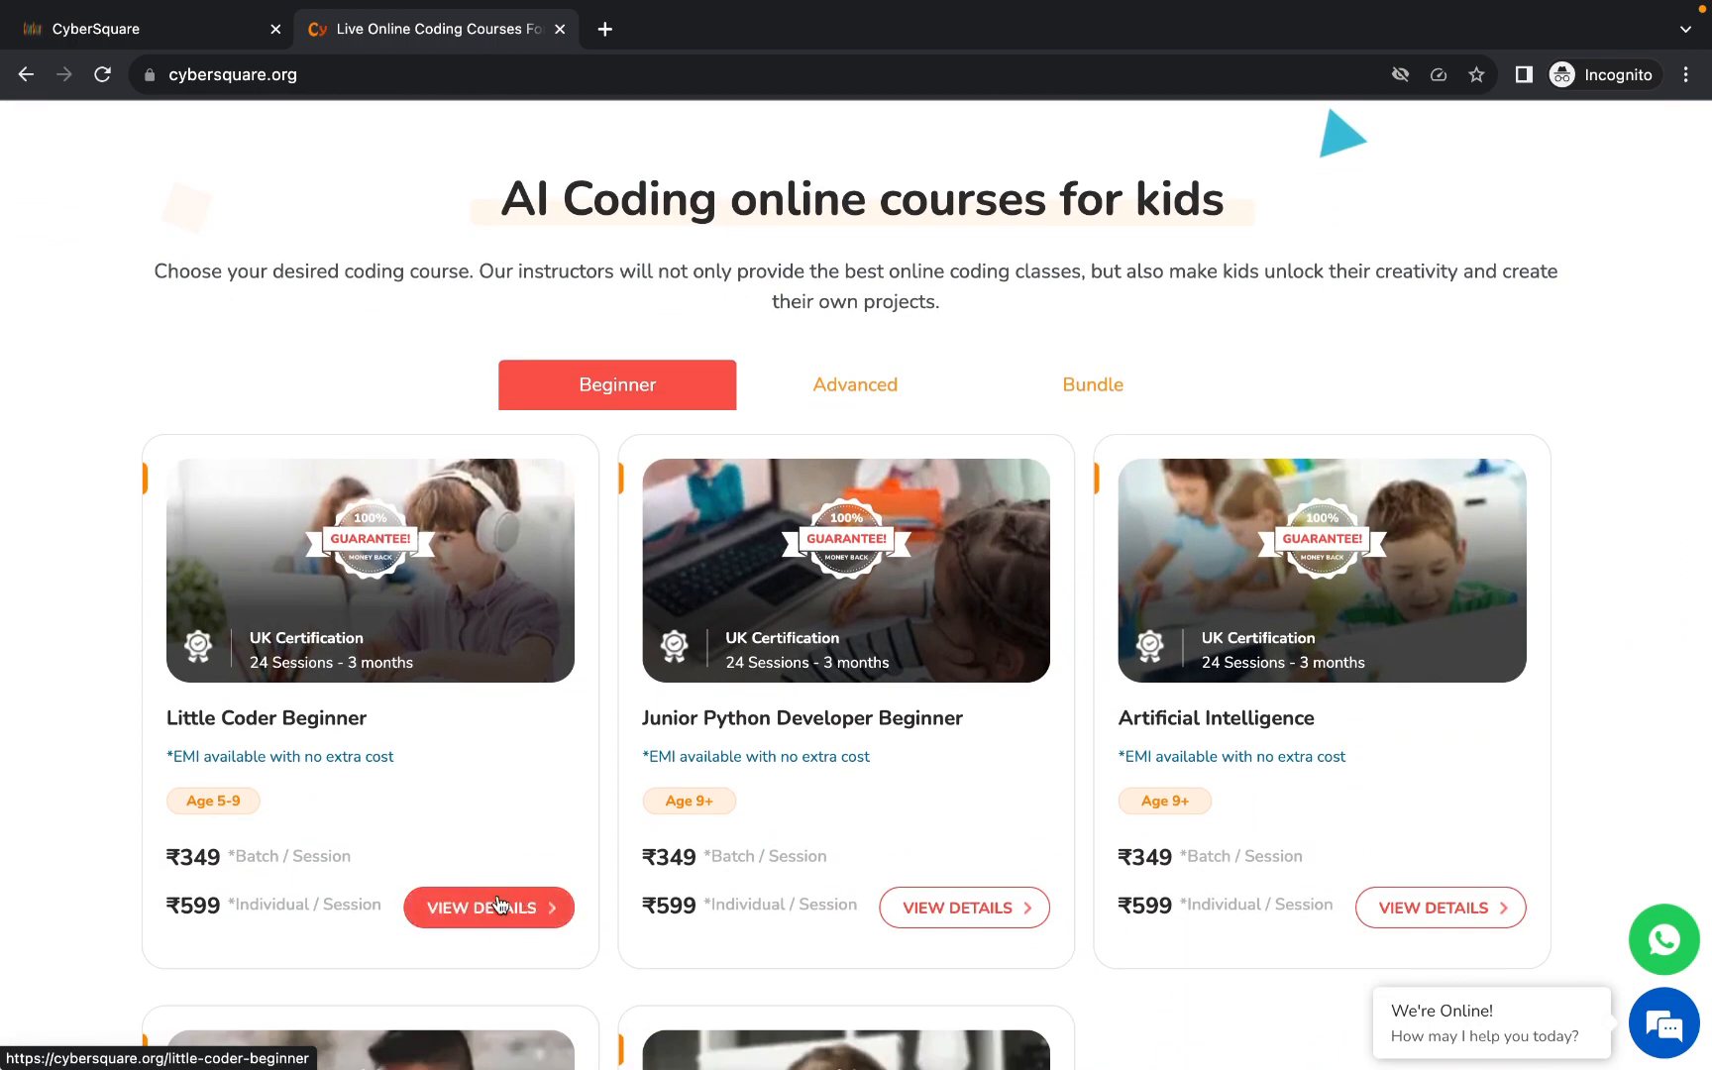
- Return to the admin dashboard, open the new registrations list, and examine all its columns through the program code
left_click(187, 36)
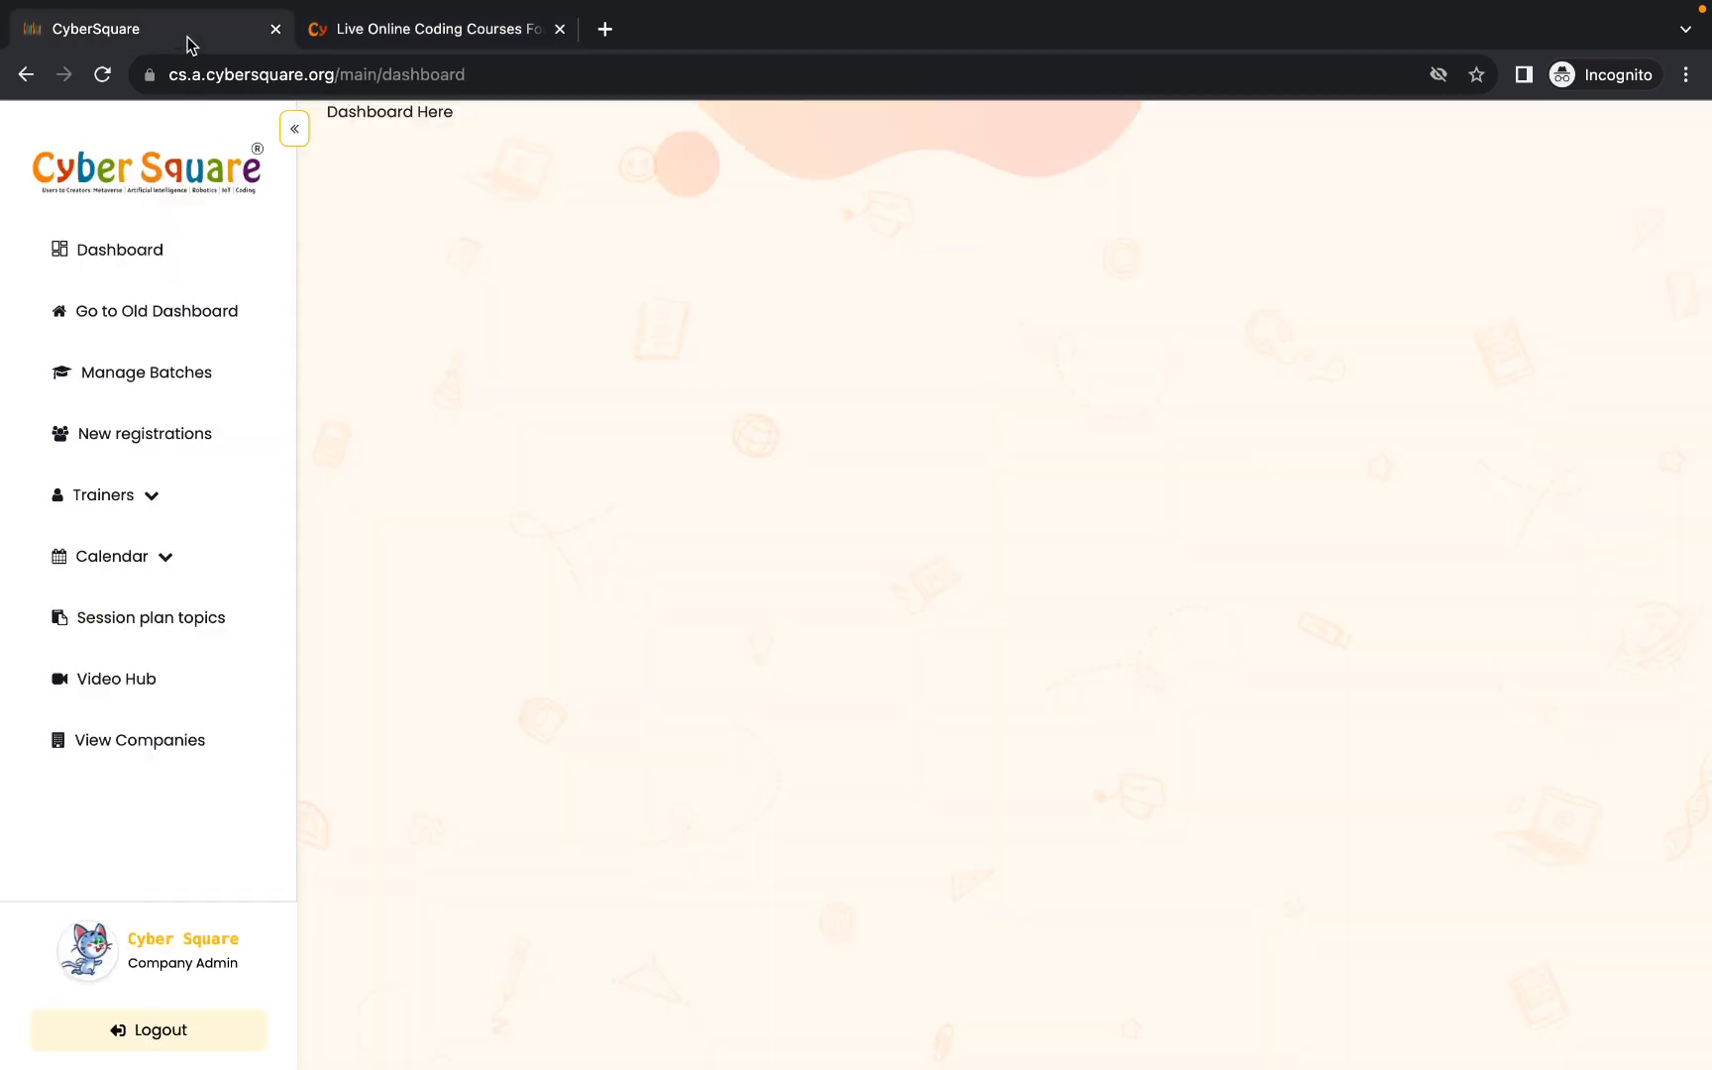
left_click(120, 442)
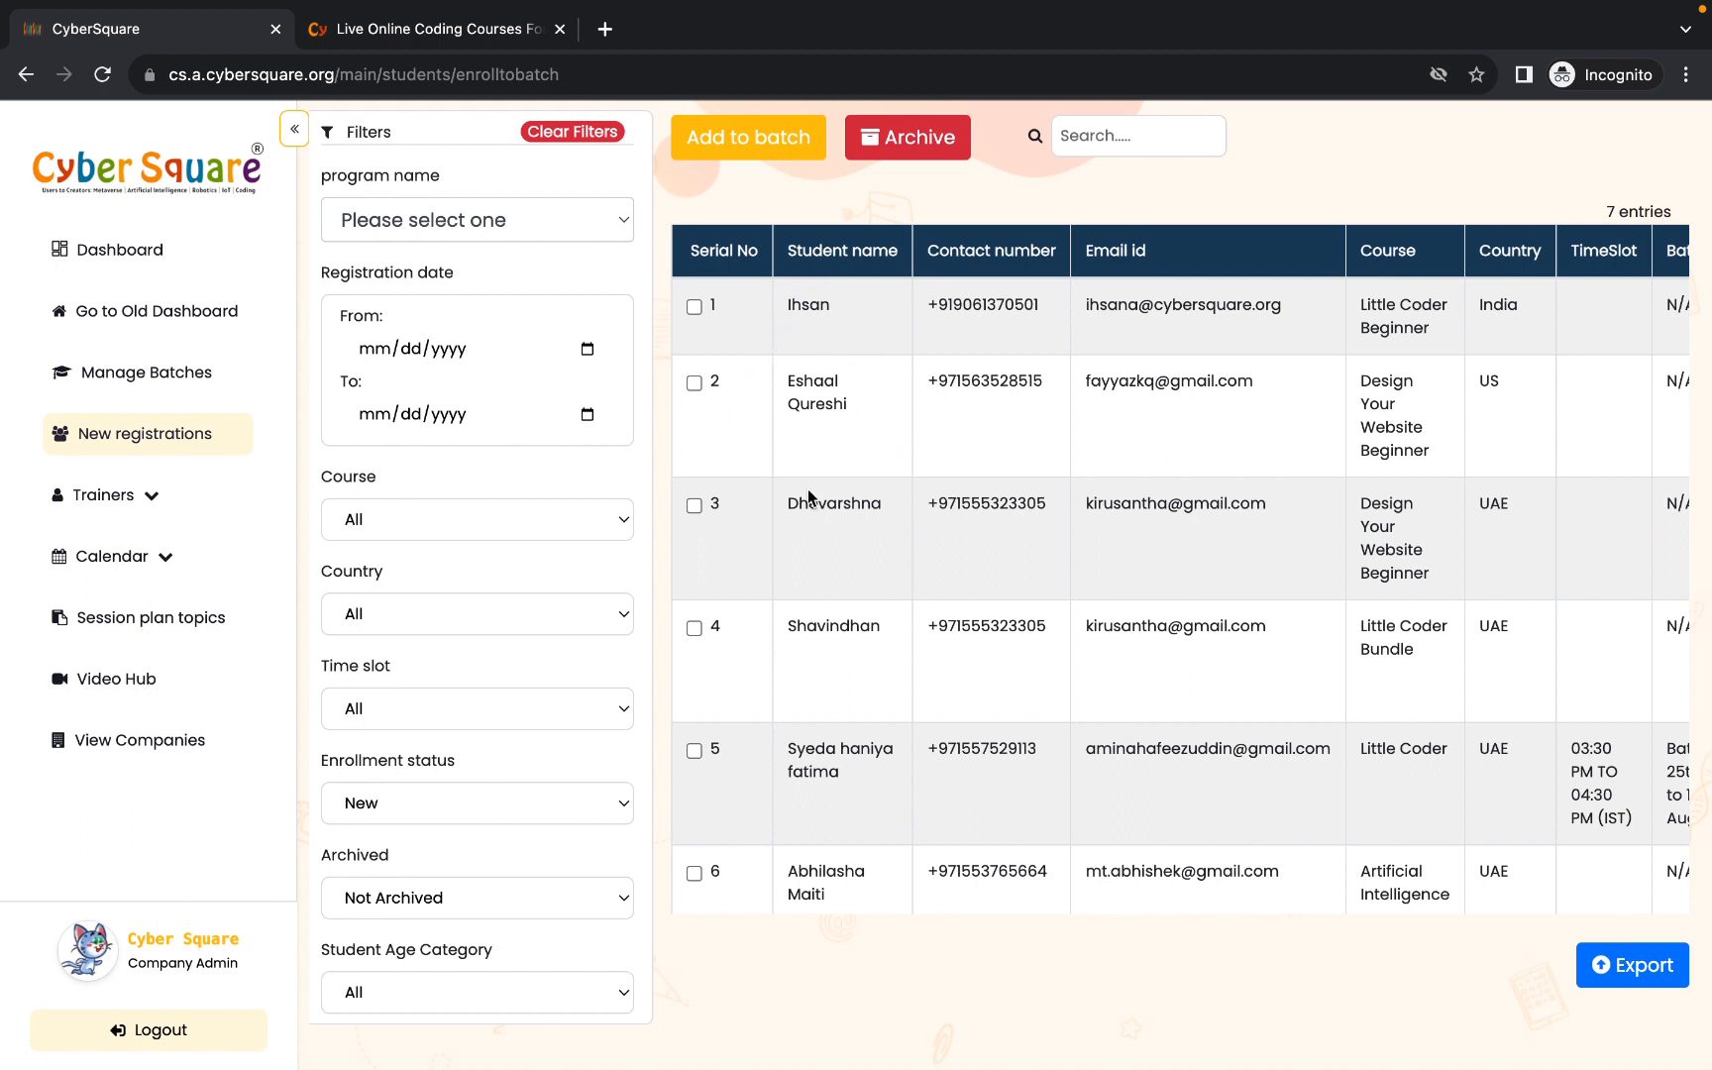
scroll(876, 578, "down", 2)
scroll(872, 564, "up", 2)
scroll(1155, 520, "right", 3)
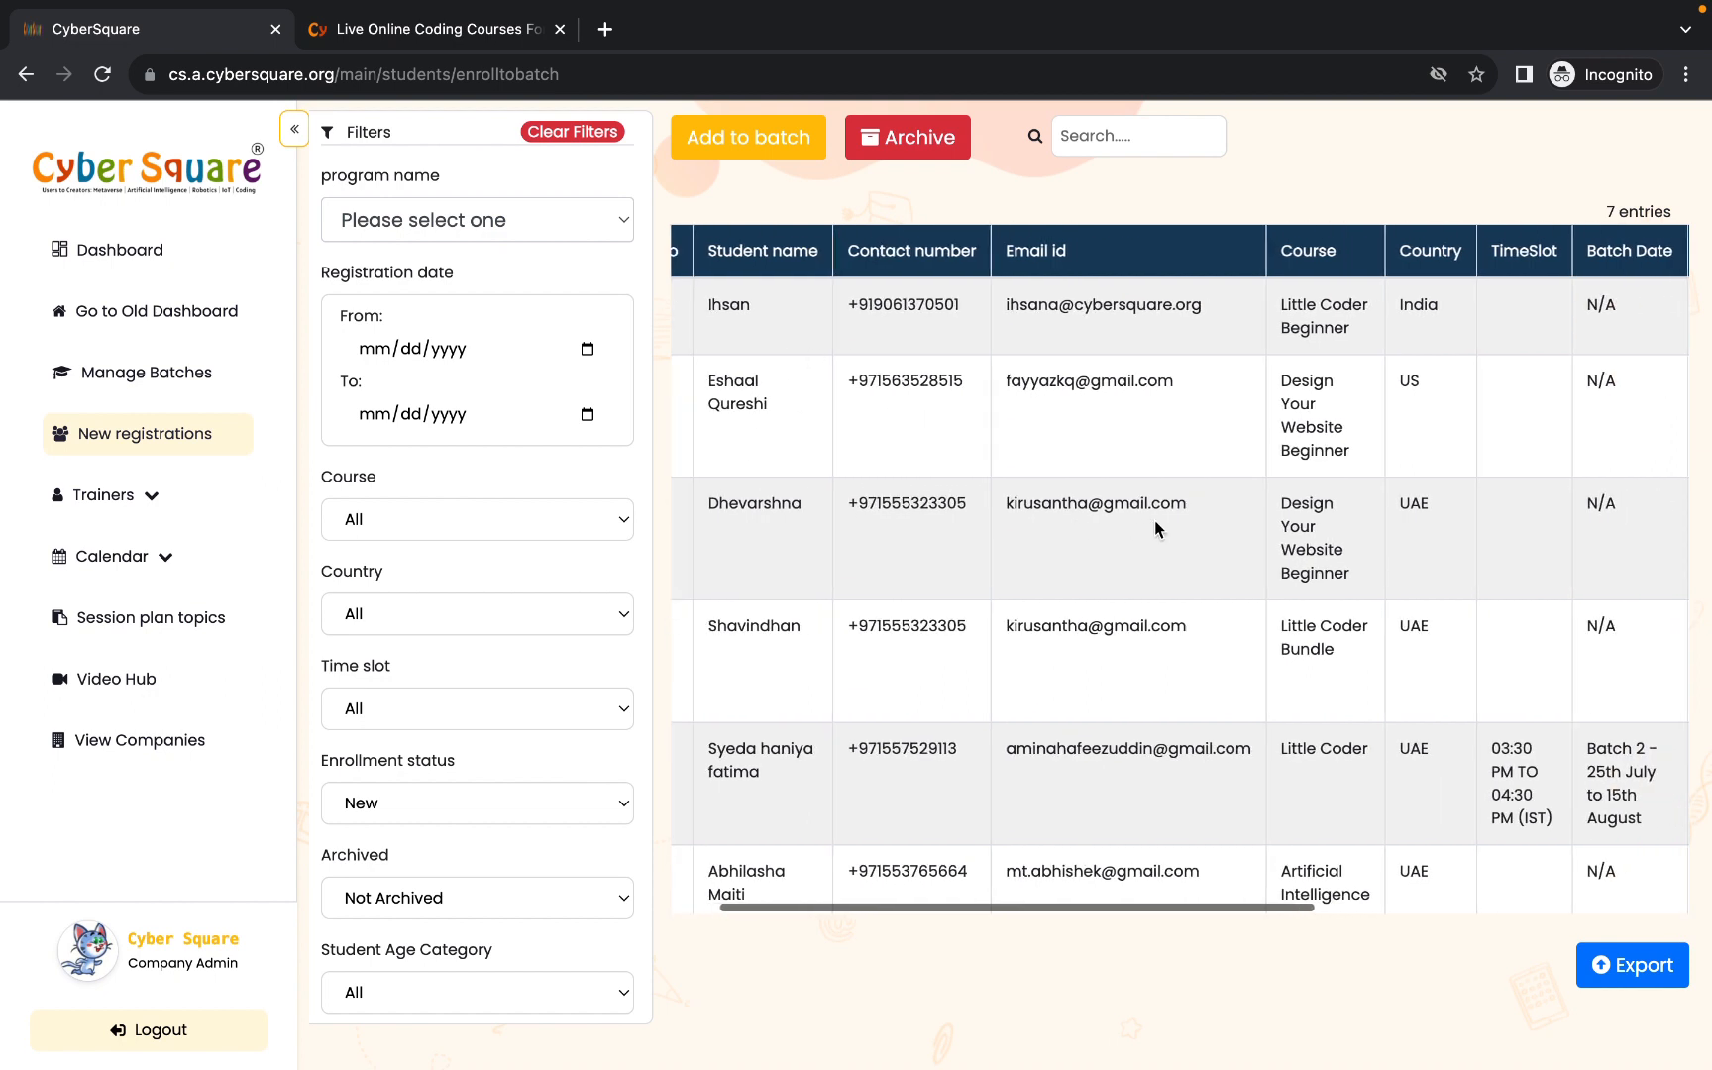
scroll(1154, 520, "left", 3)
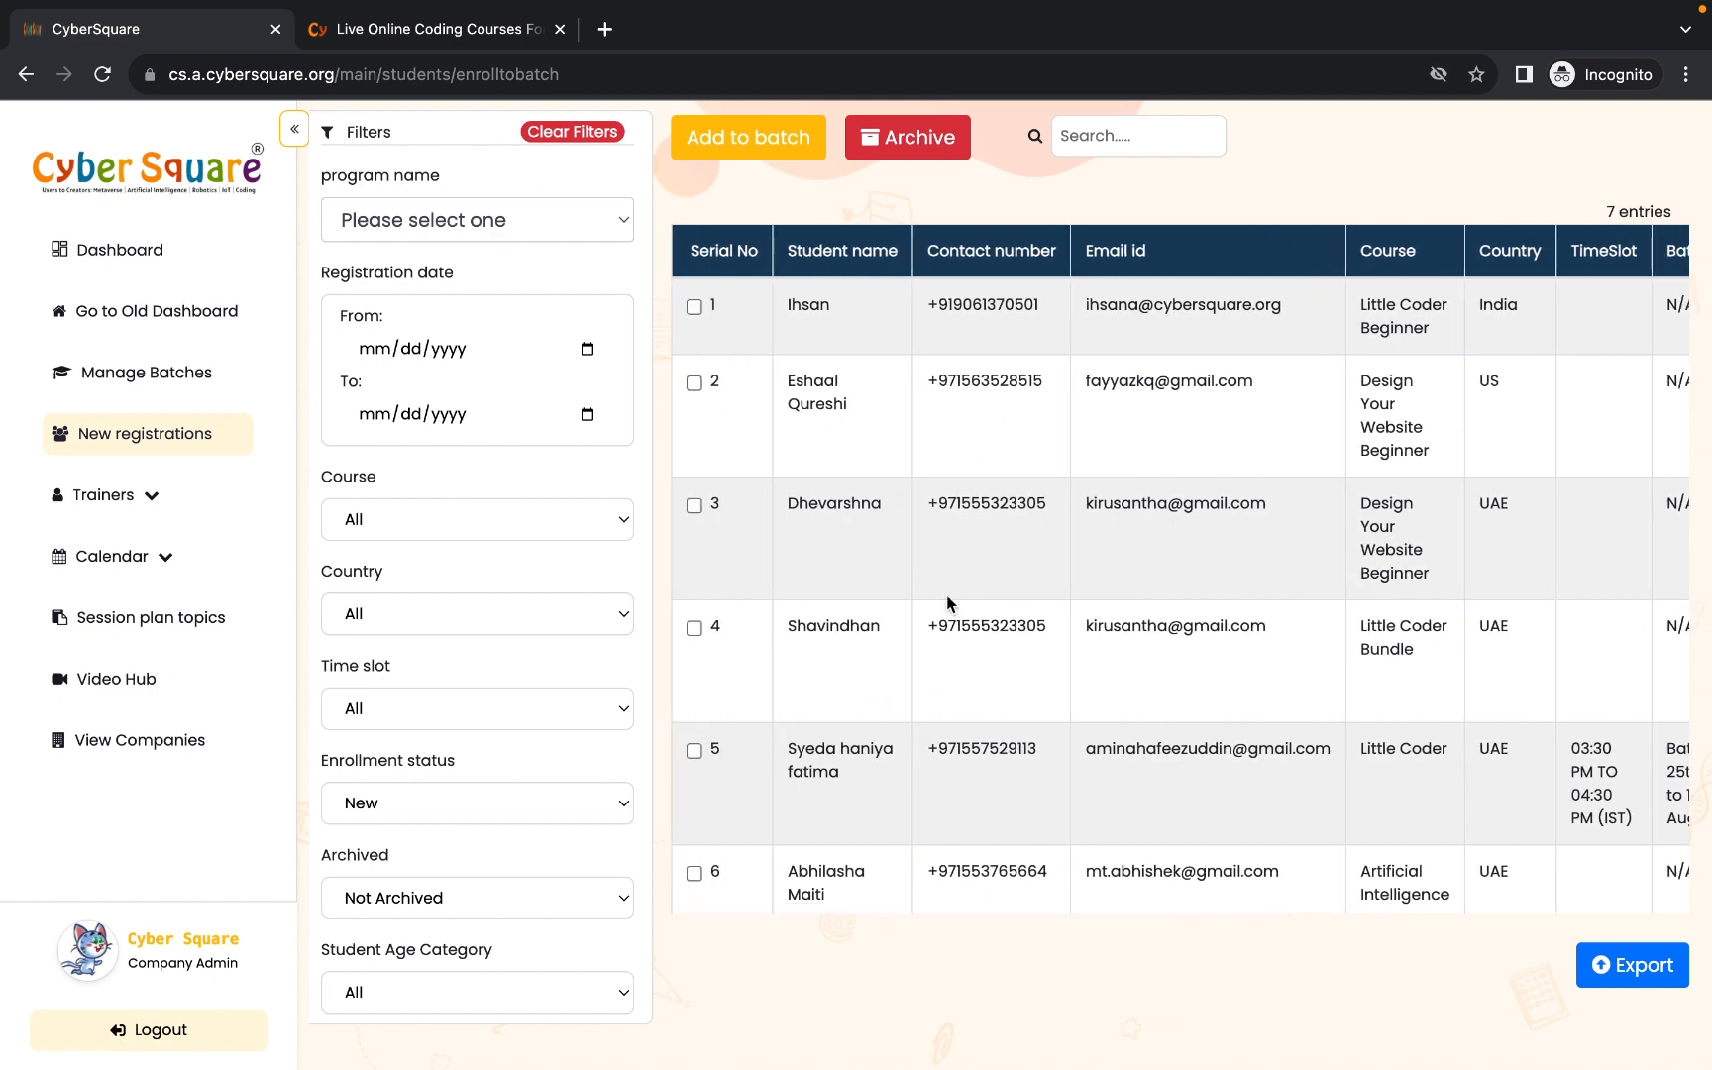
scroll(1108, 376, "right", 3)
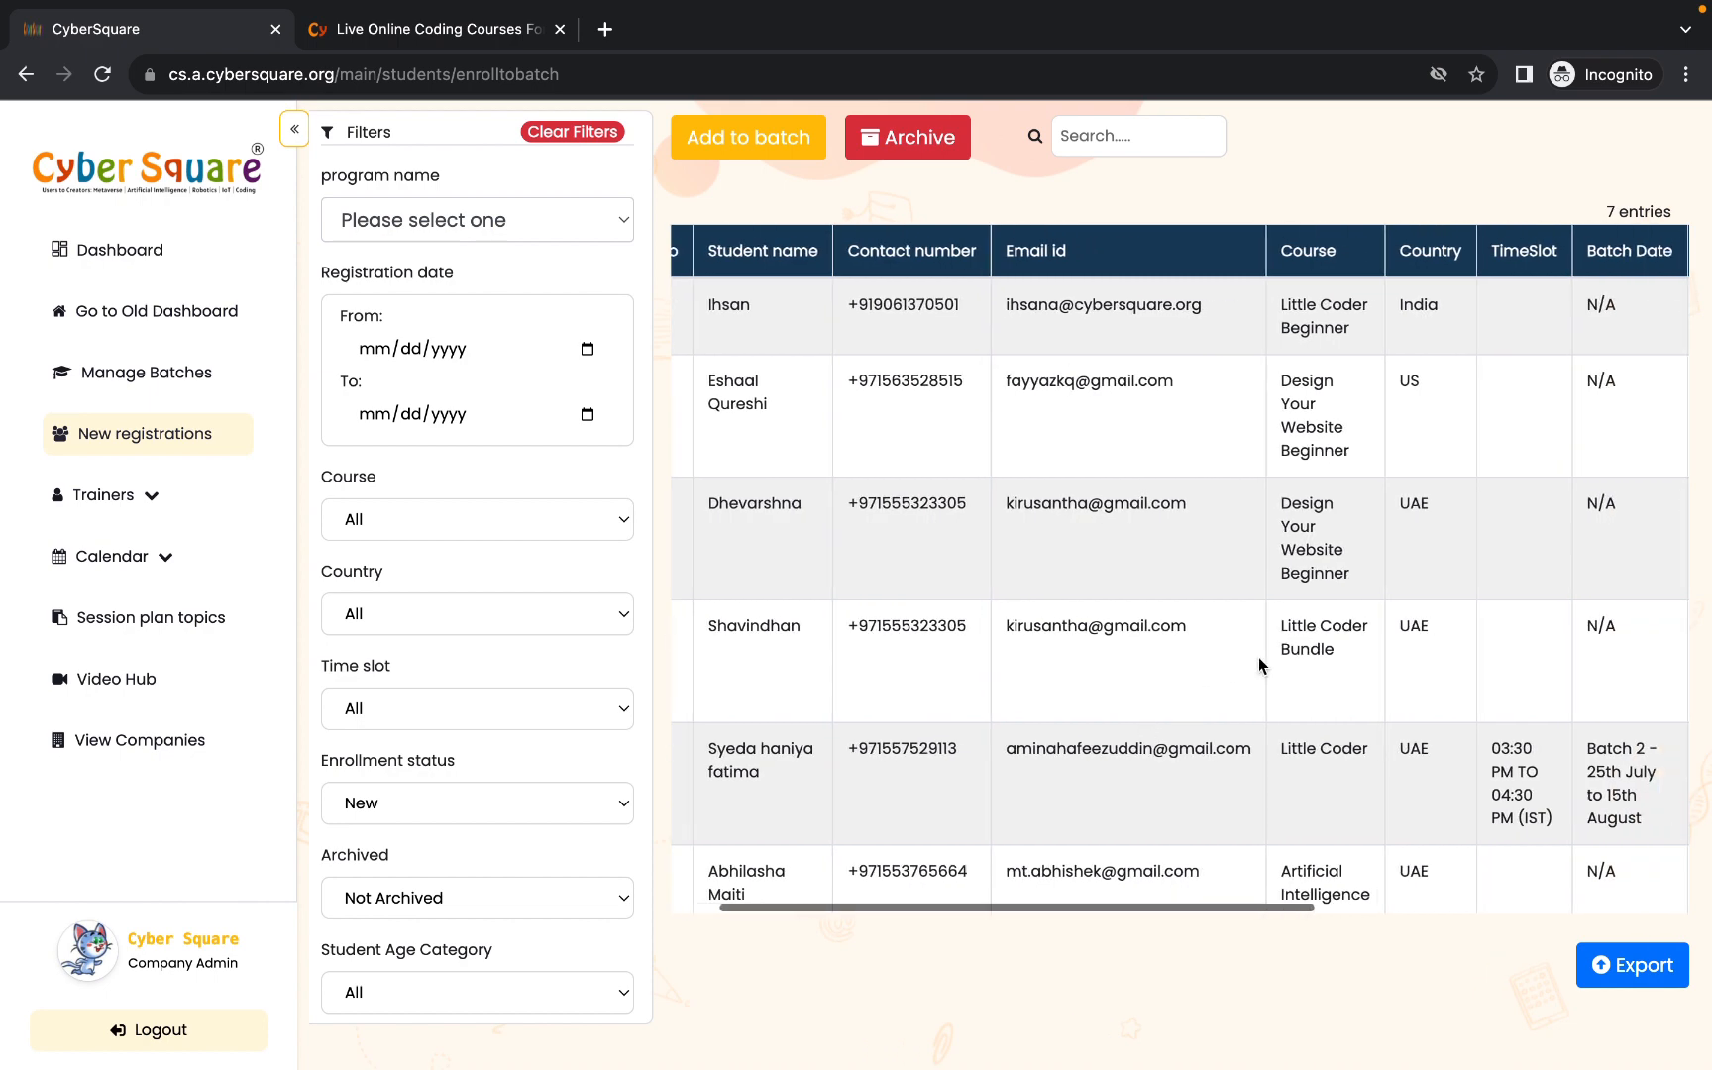
scroll(1356, 795, "right", 3)
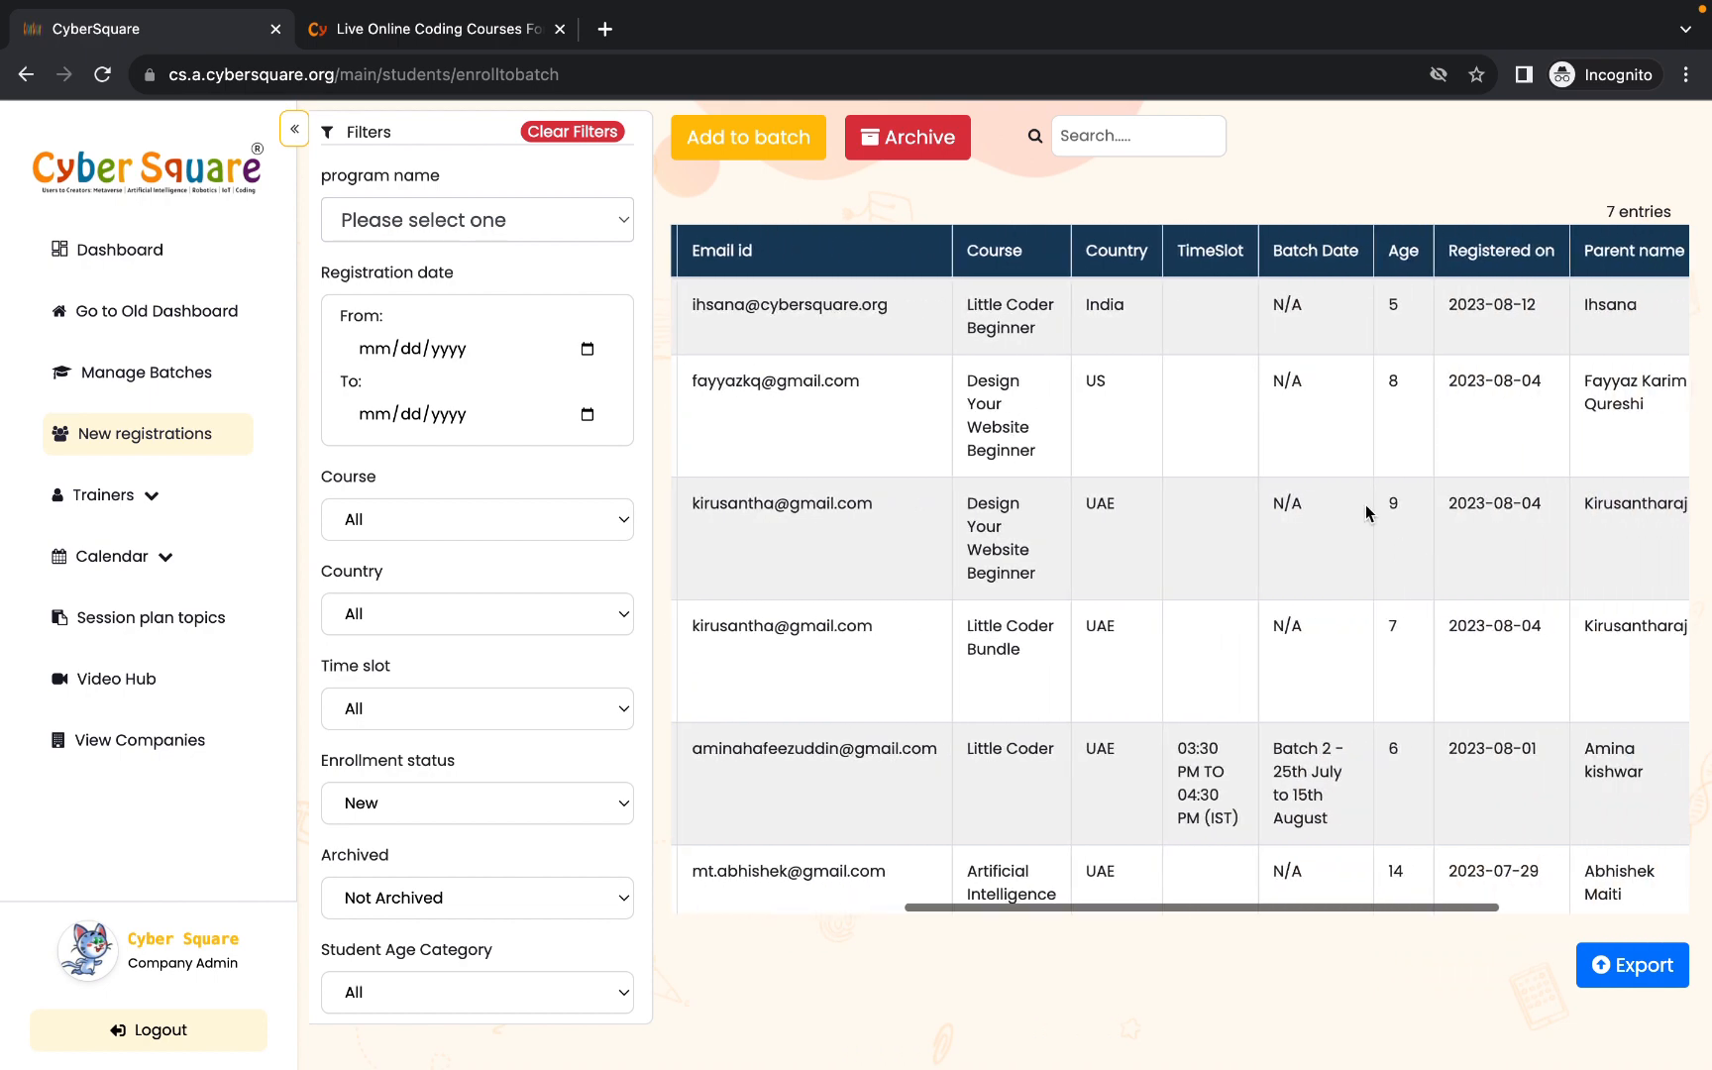
scroll(1347, 626, "right", 1)
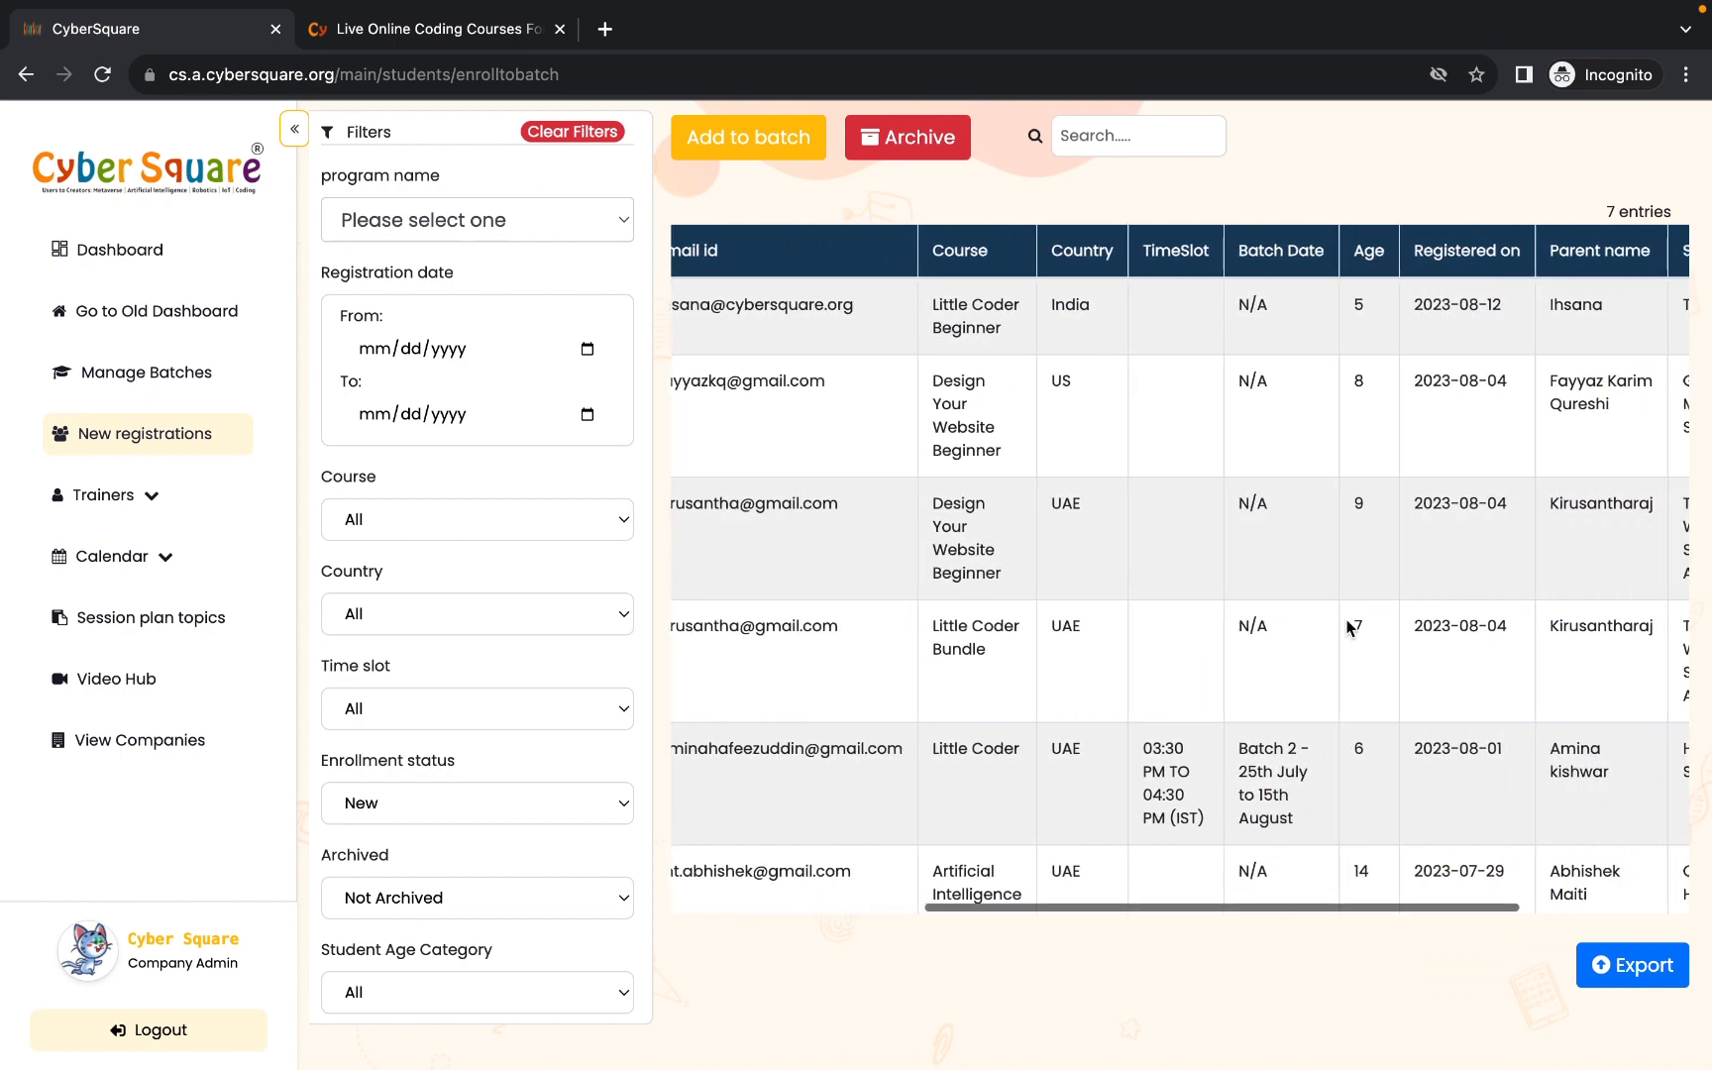
scroll(1437, 649, "right", 3)
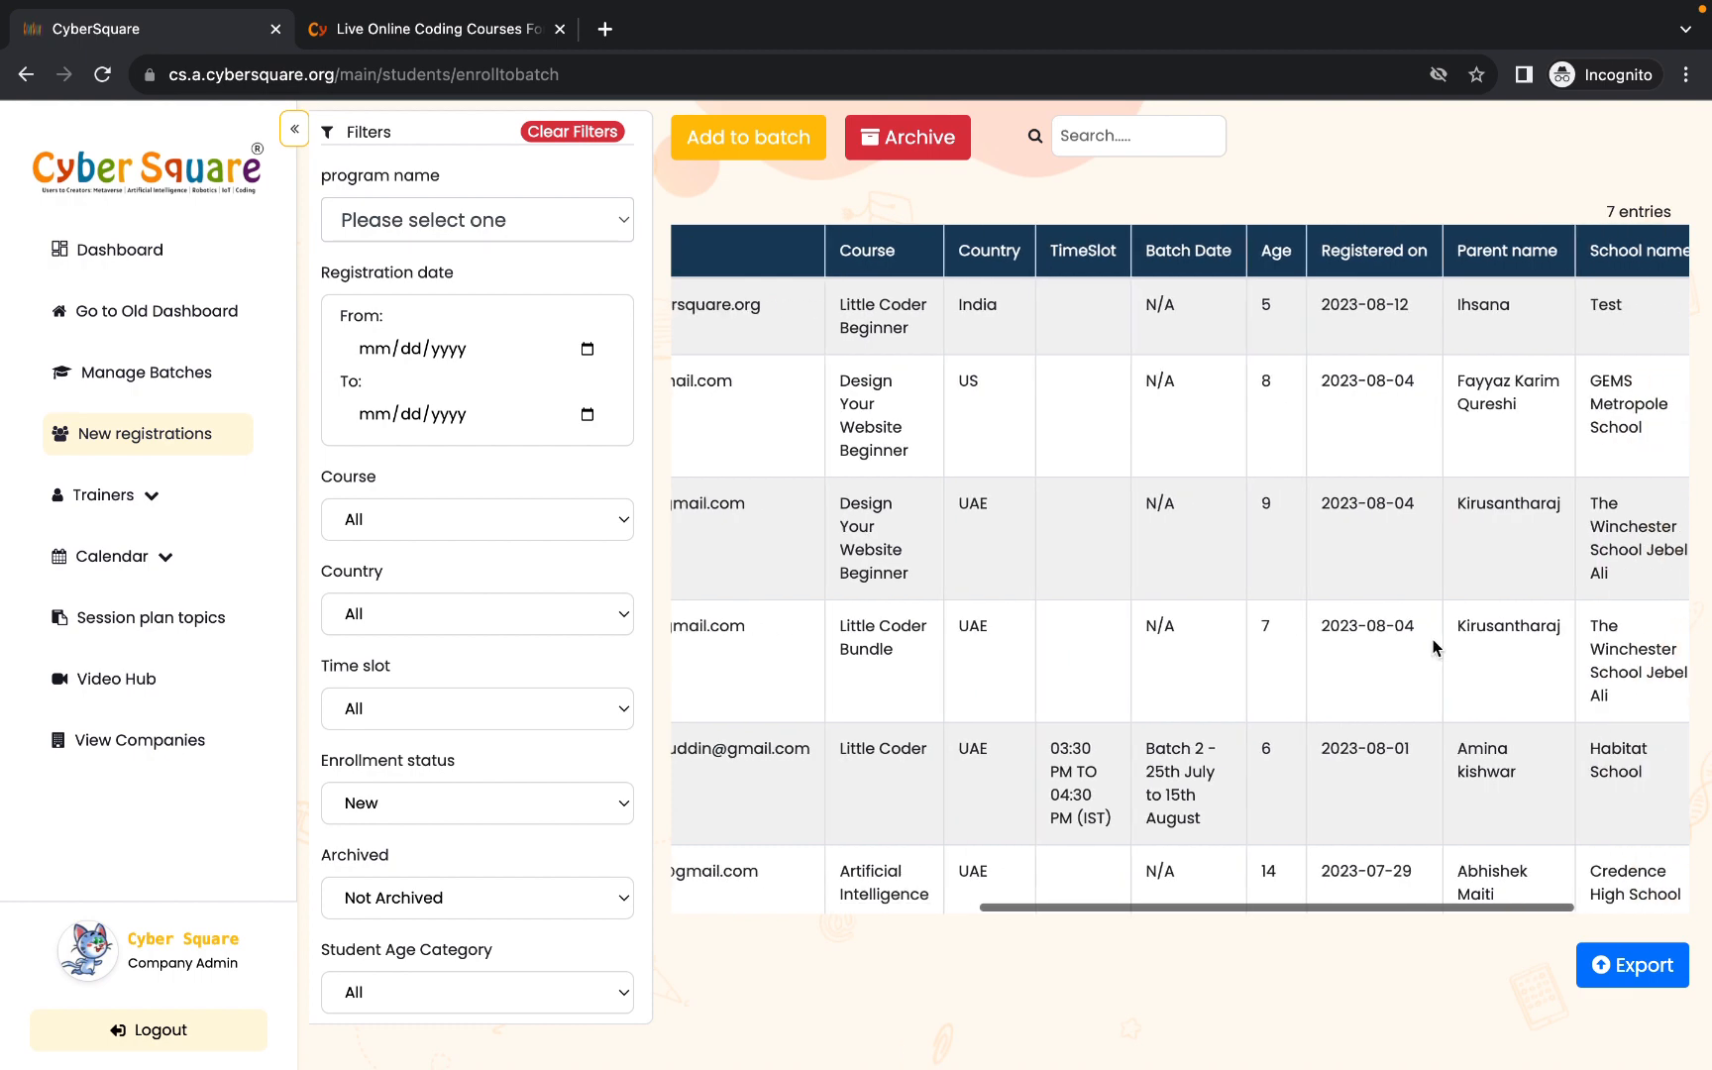
scroll(1384, 681, "right", 3)
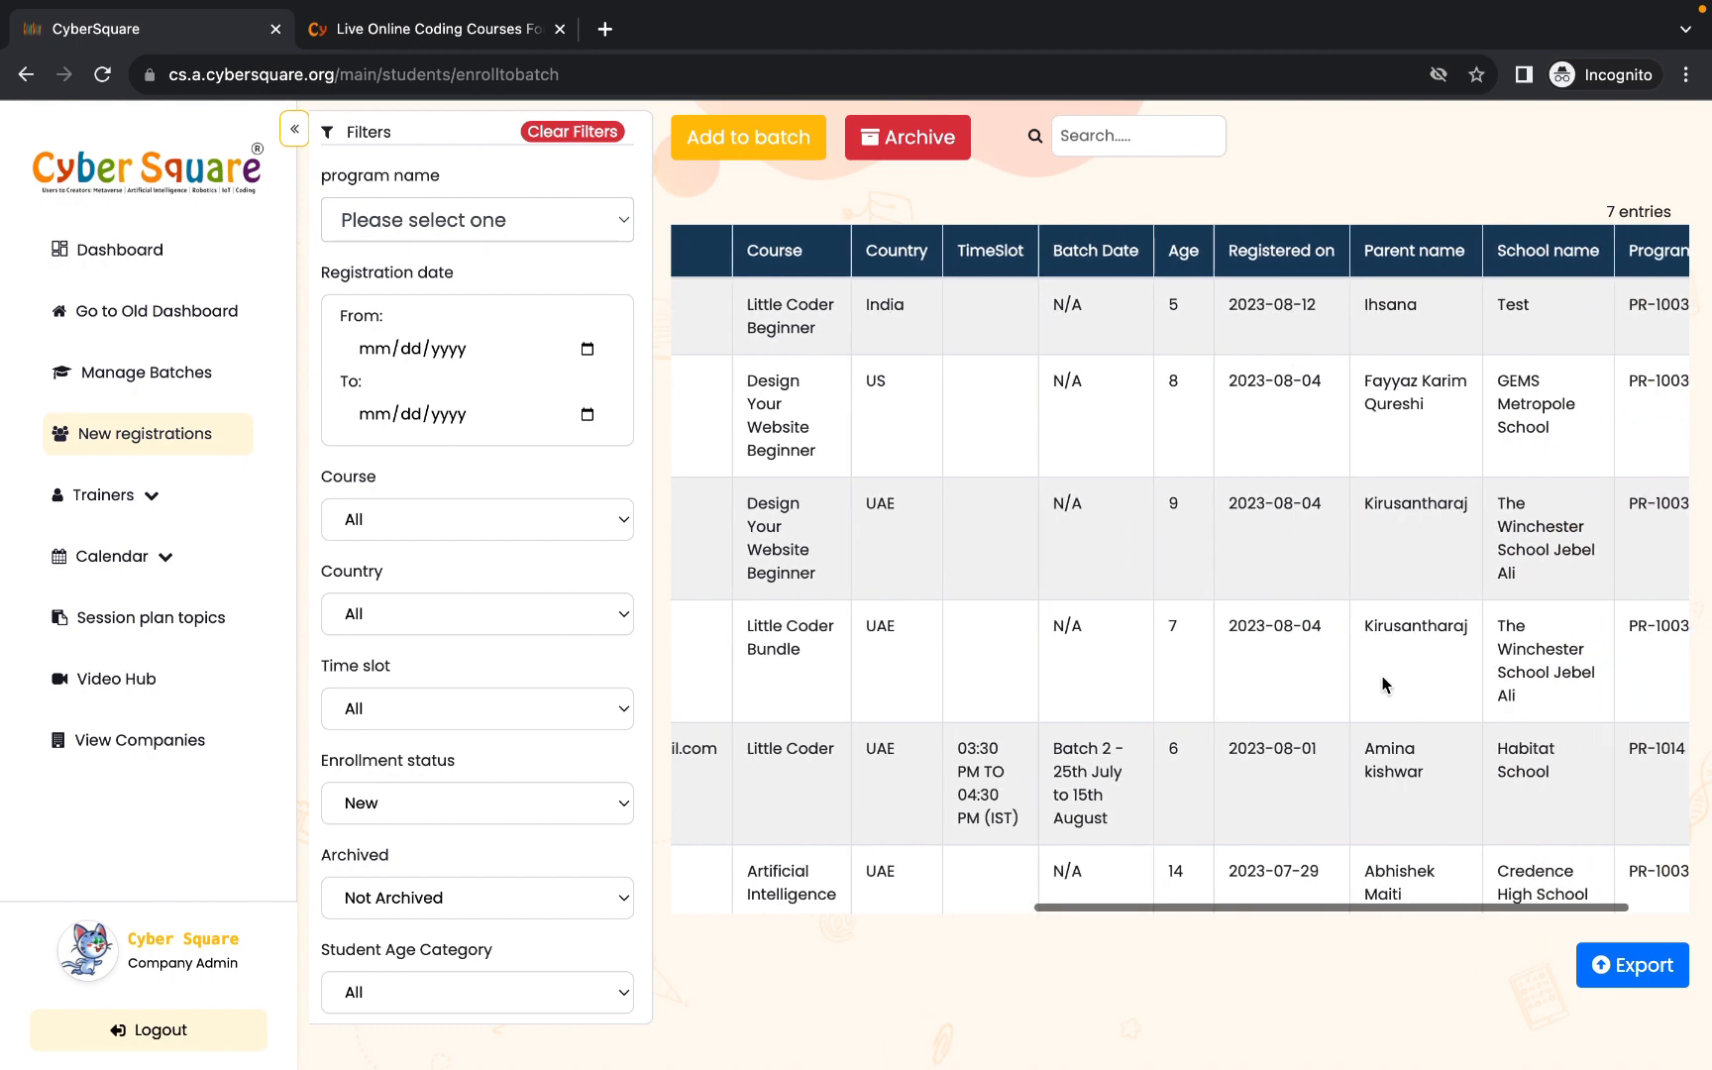
scroll(1423, 626, "right", 2)
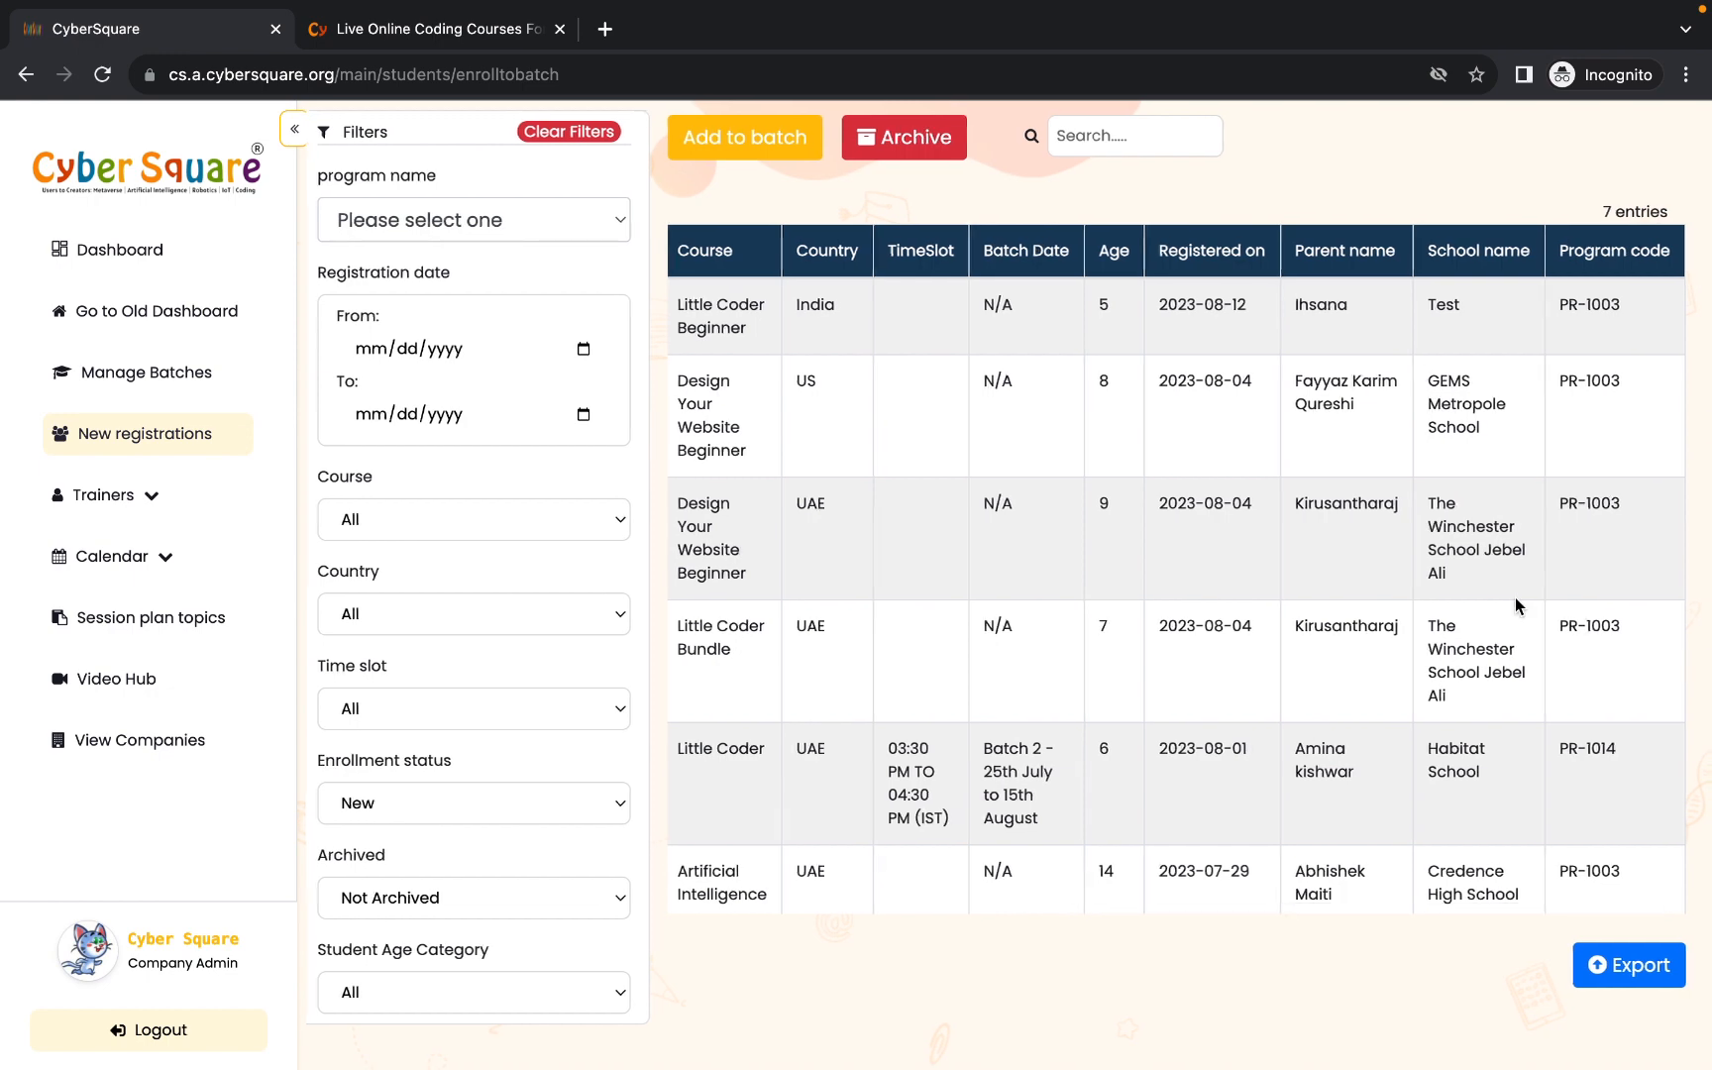
scroll(1465, 639, "left", 7)
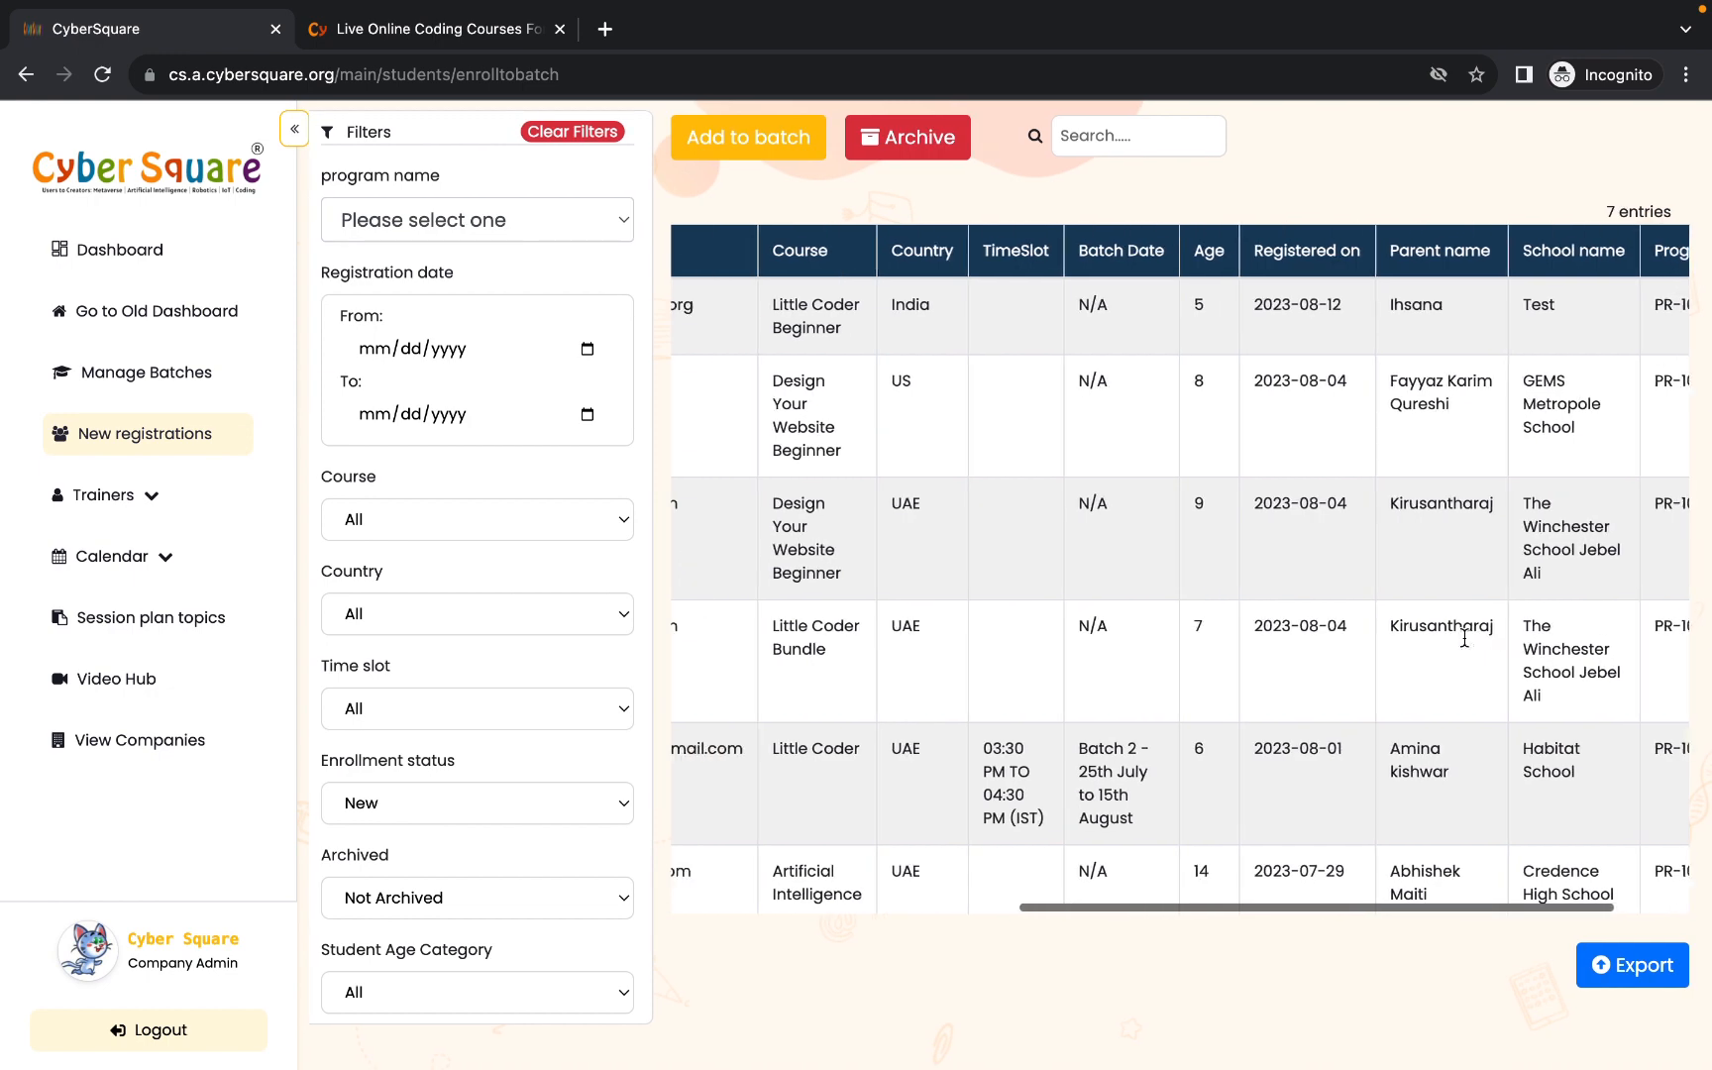
scroll(1463, 637, "left", 9)
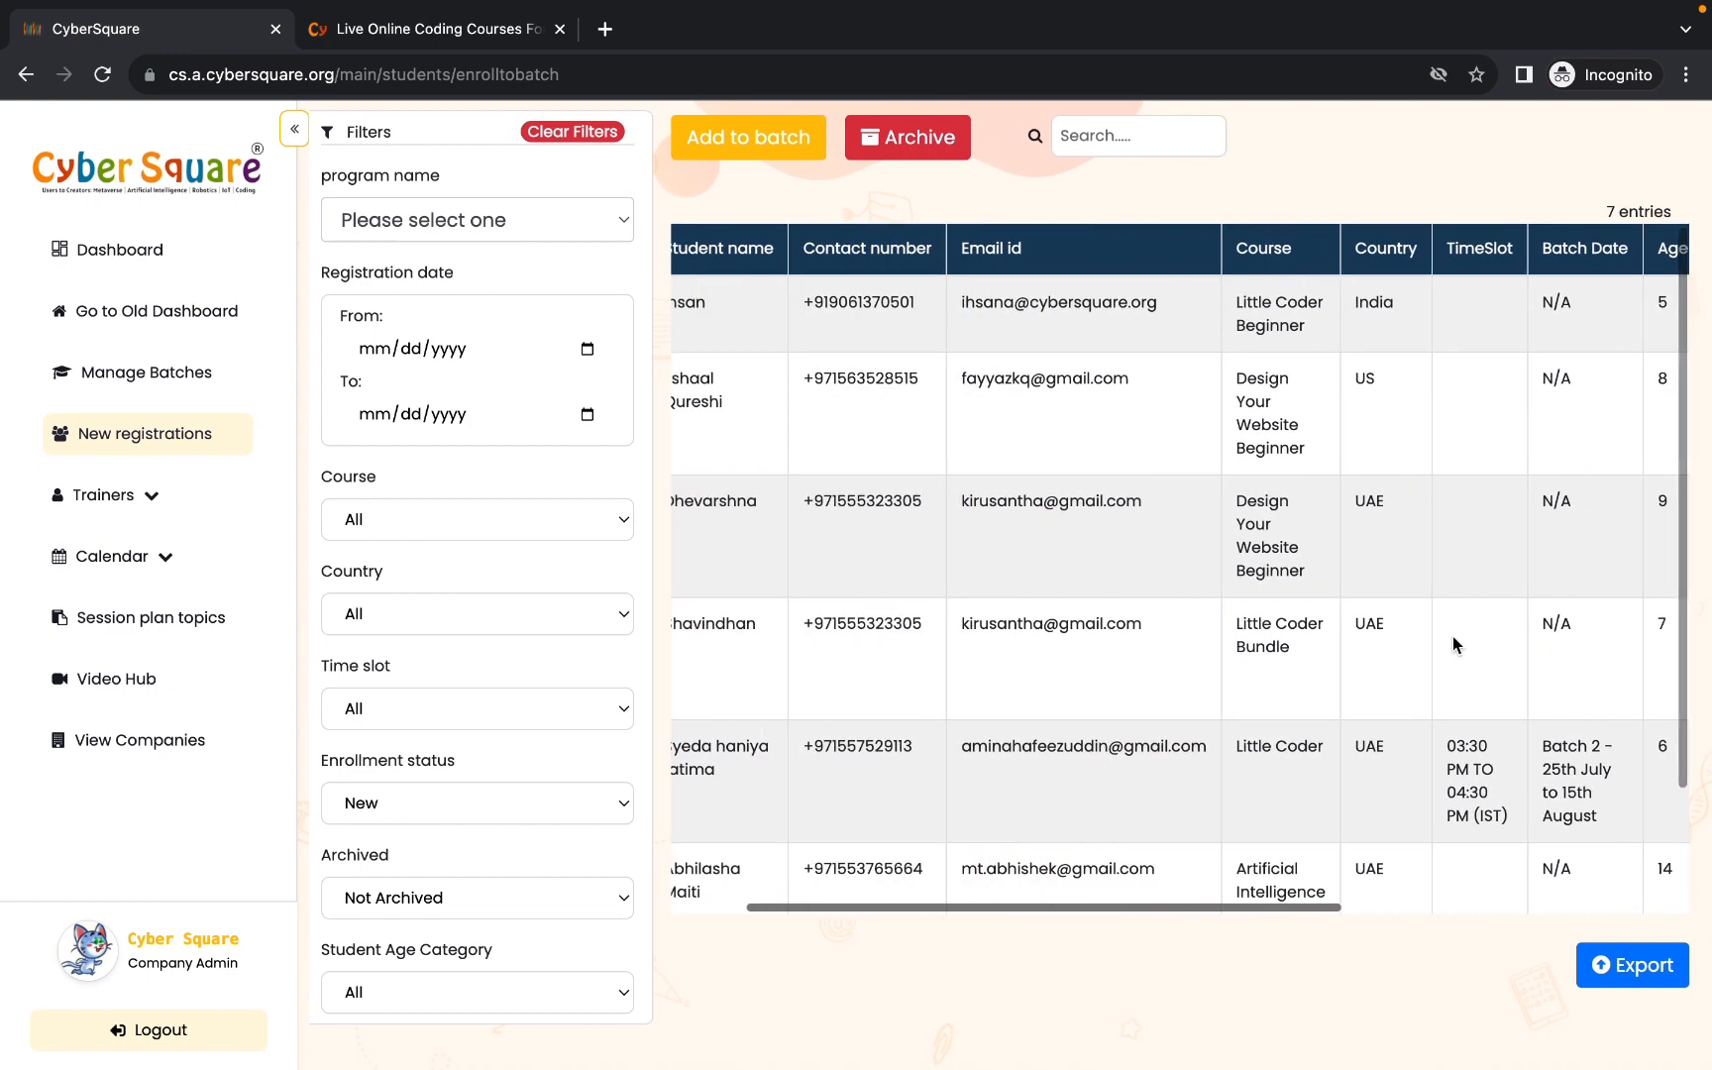
scroll(1098, 374, "left", 3)
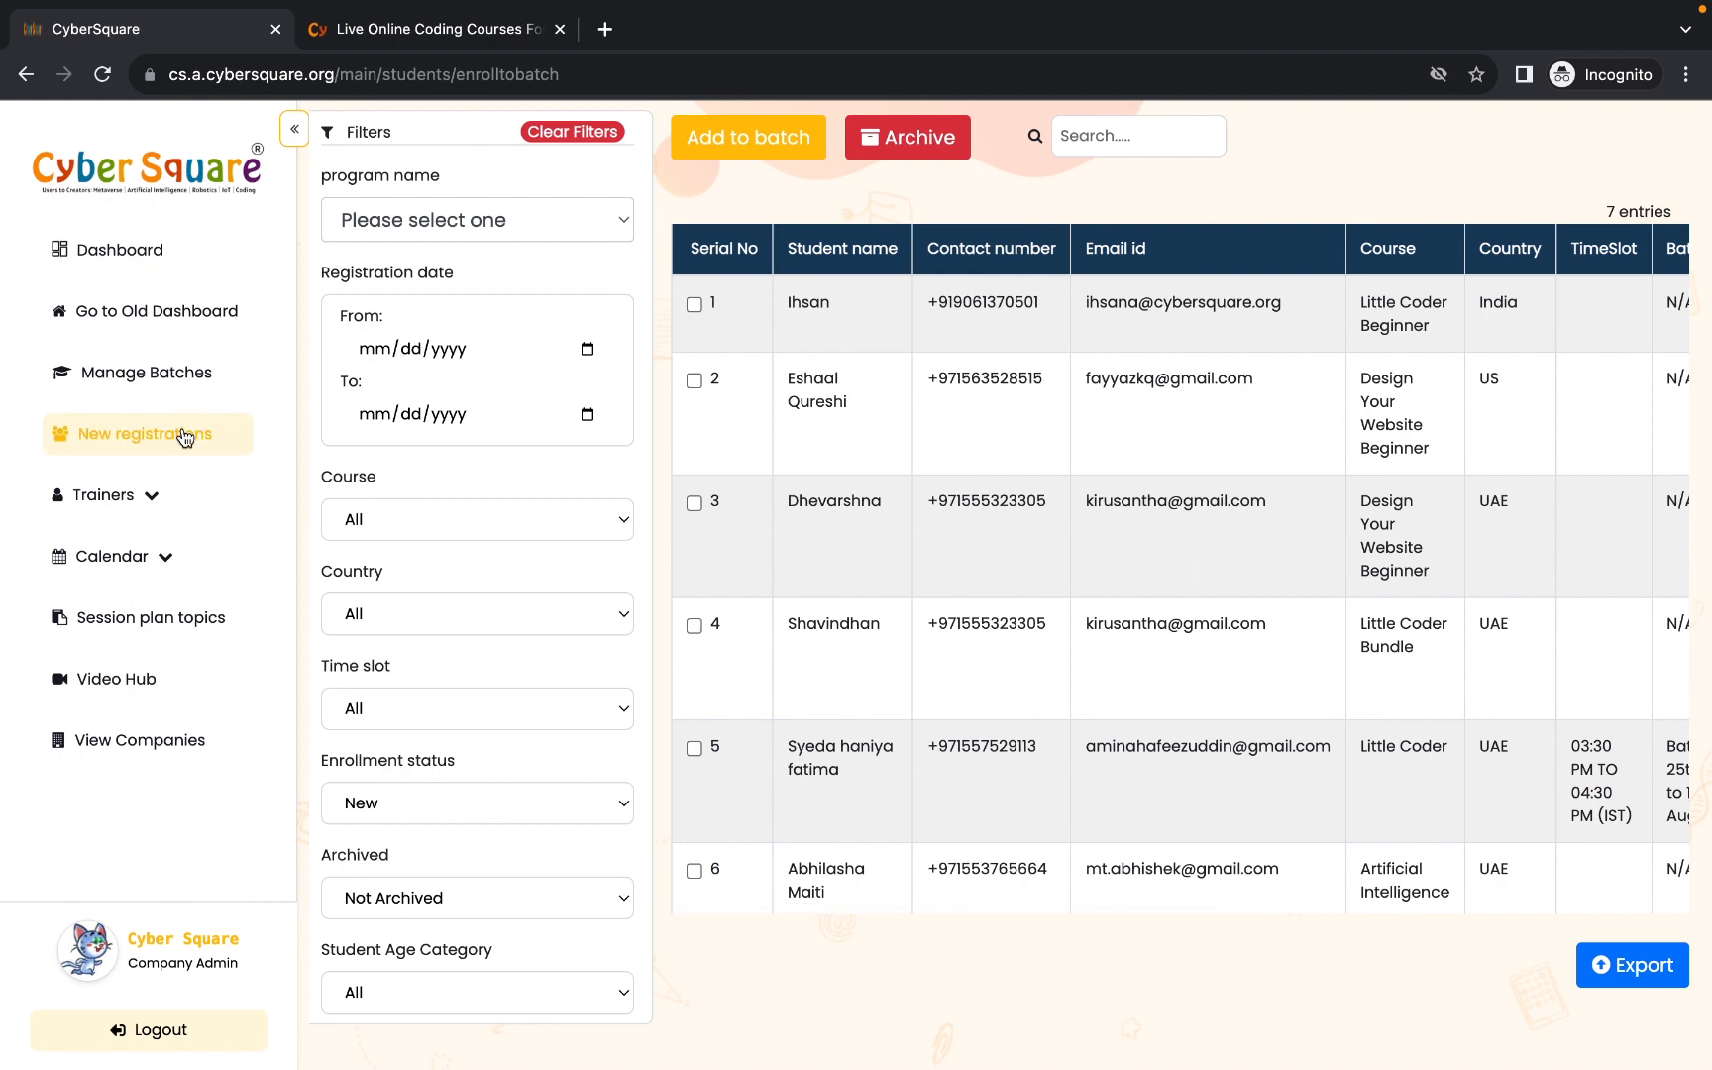
scroll(851, 442, "up", 1)
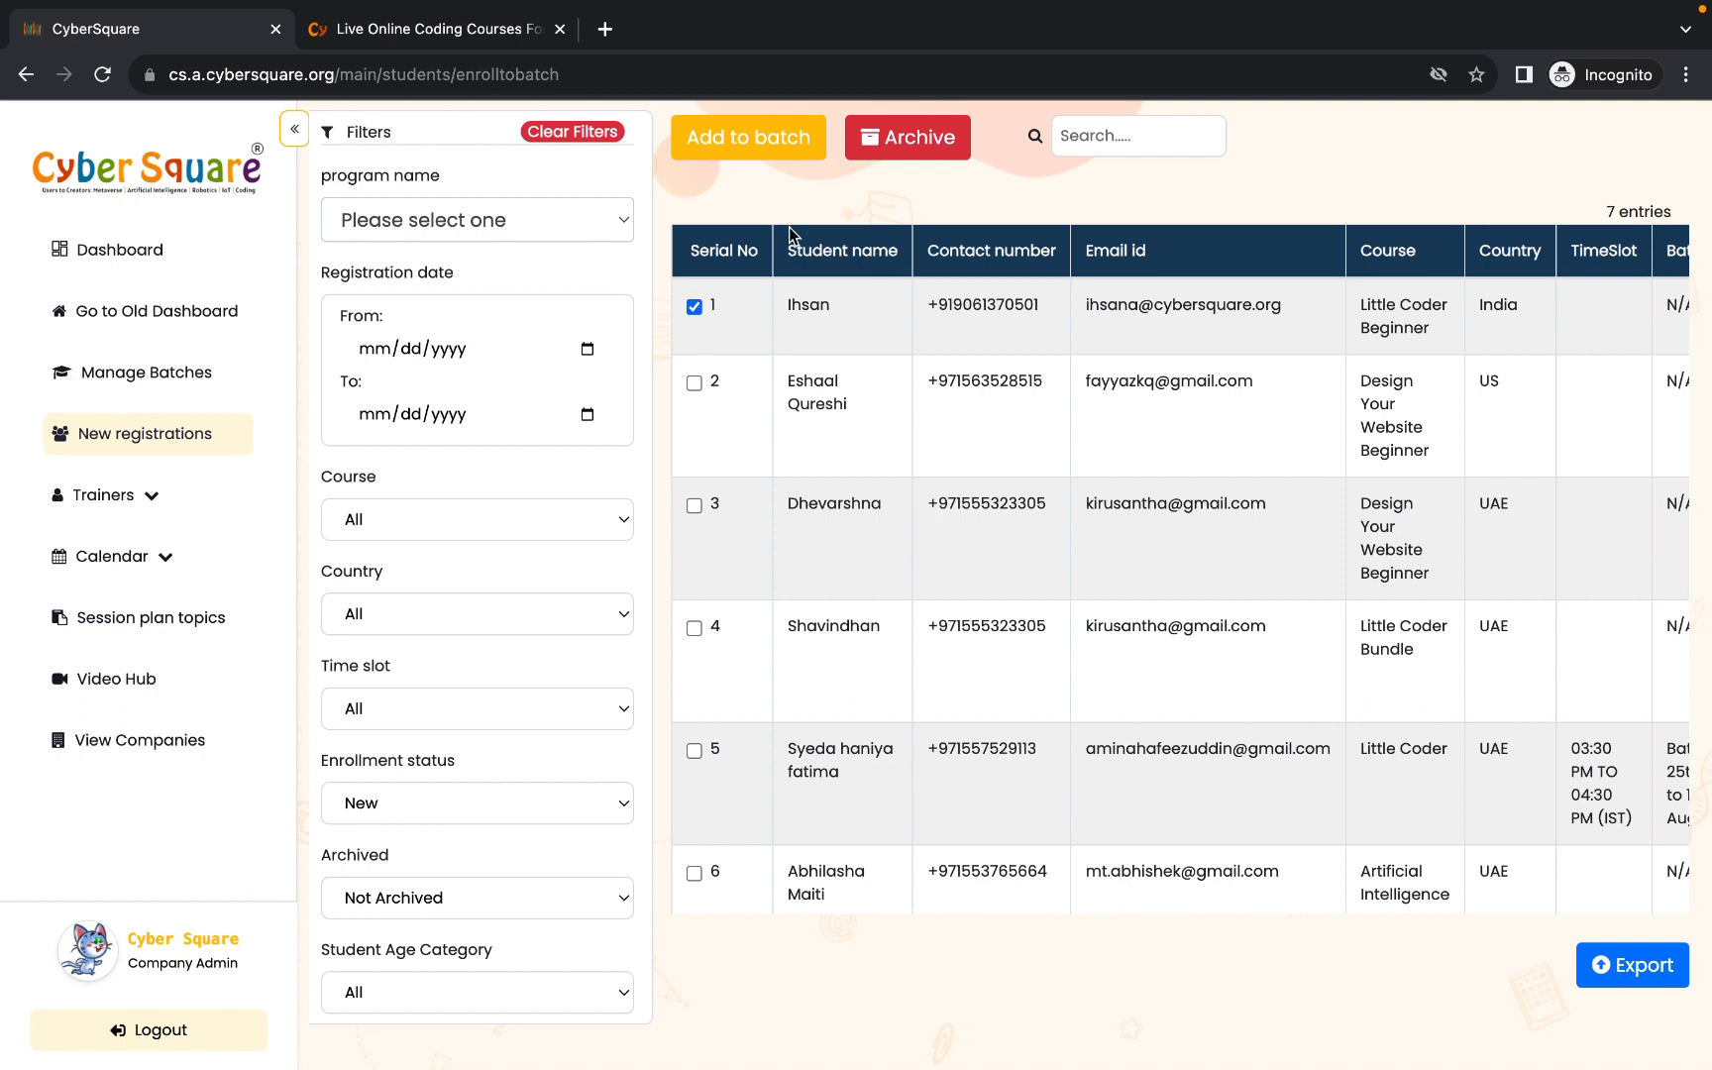
- Try assigning the first registered student to the first listed batch, closing the batch list without adding and deselecting the student
left_click(751, 151)
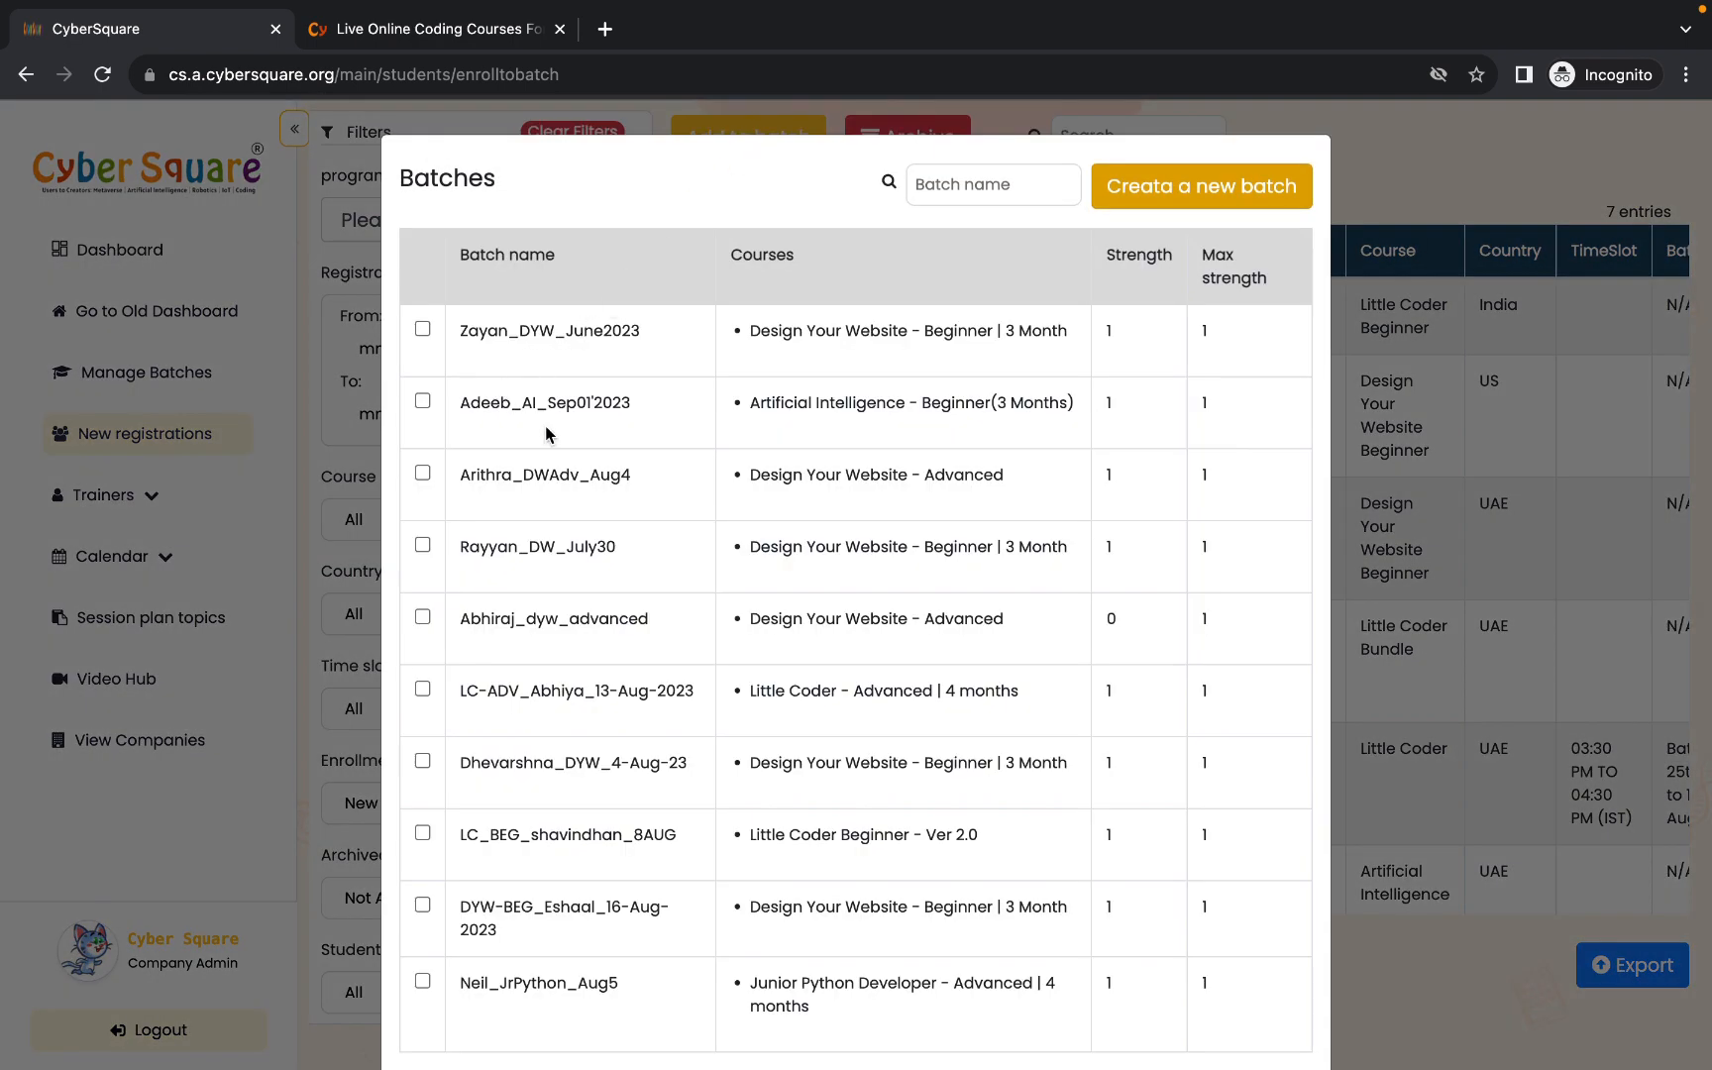
scroll(546, 421, "down", 1)
left_click(422, 277)
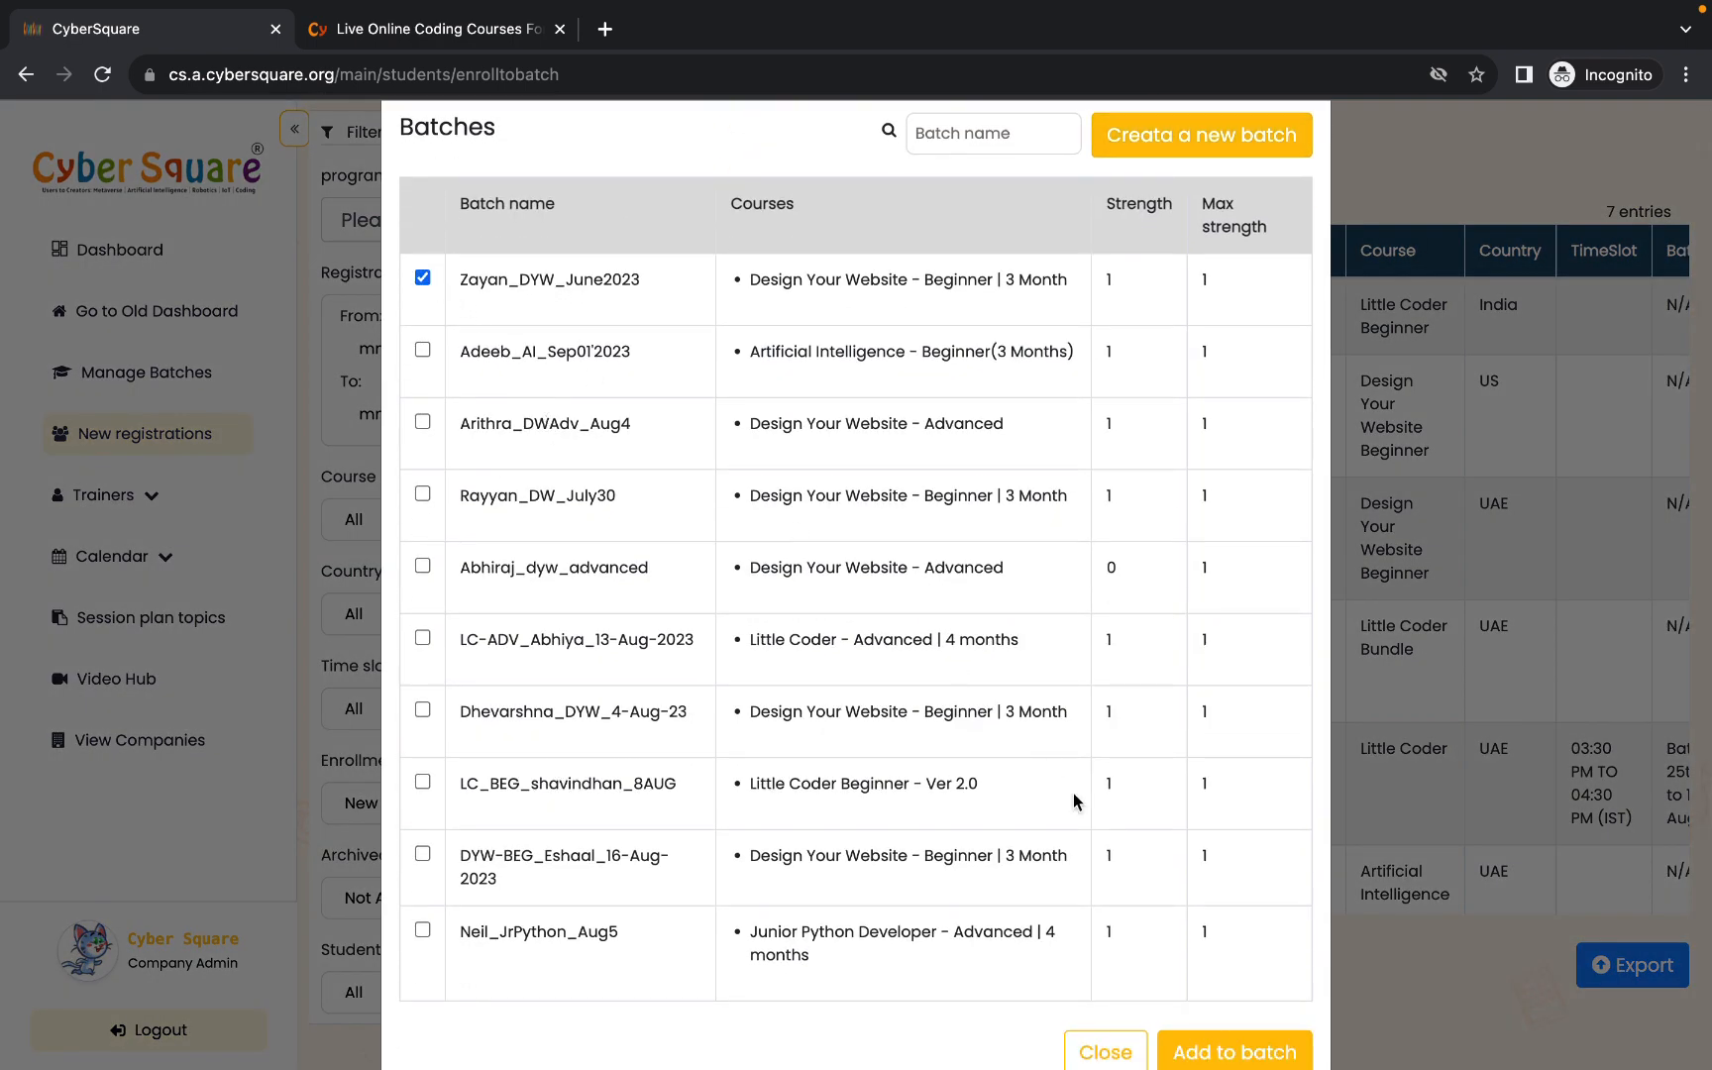
scroll(1168, 952, "down", 2)
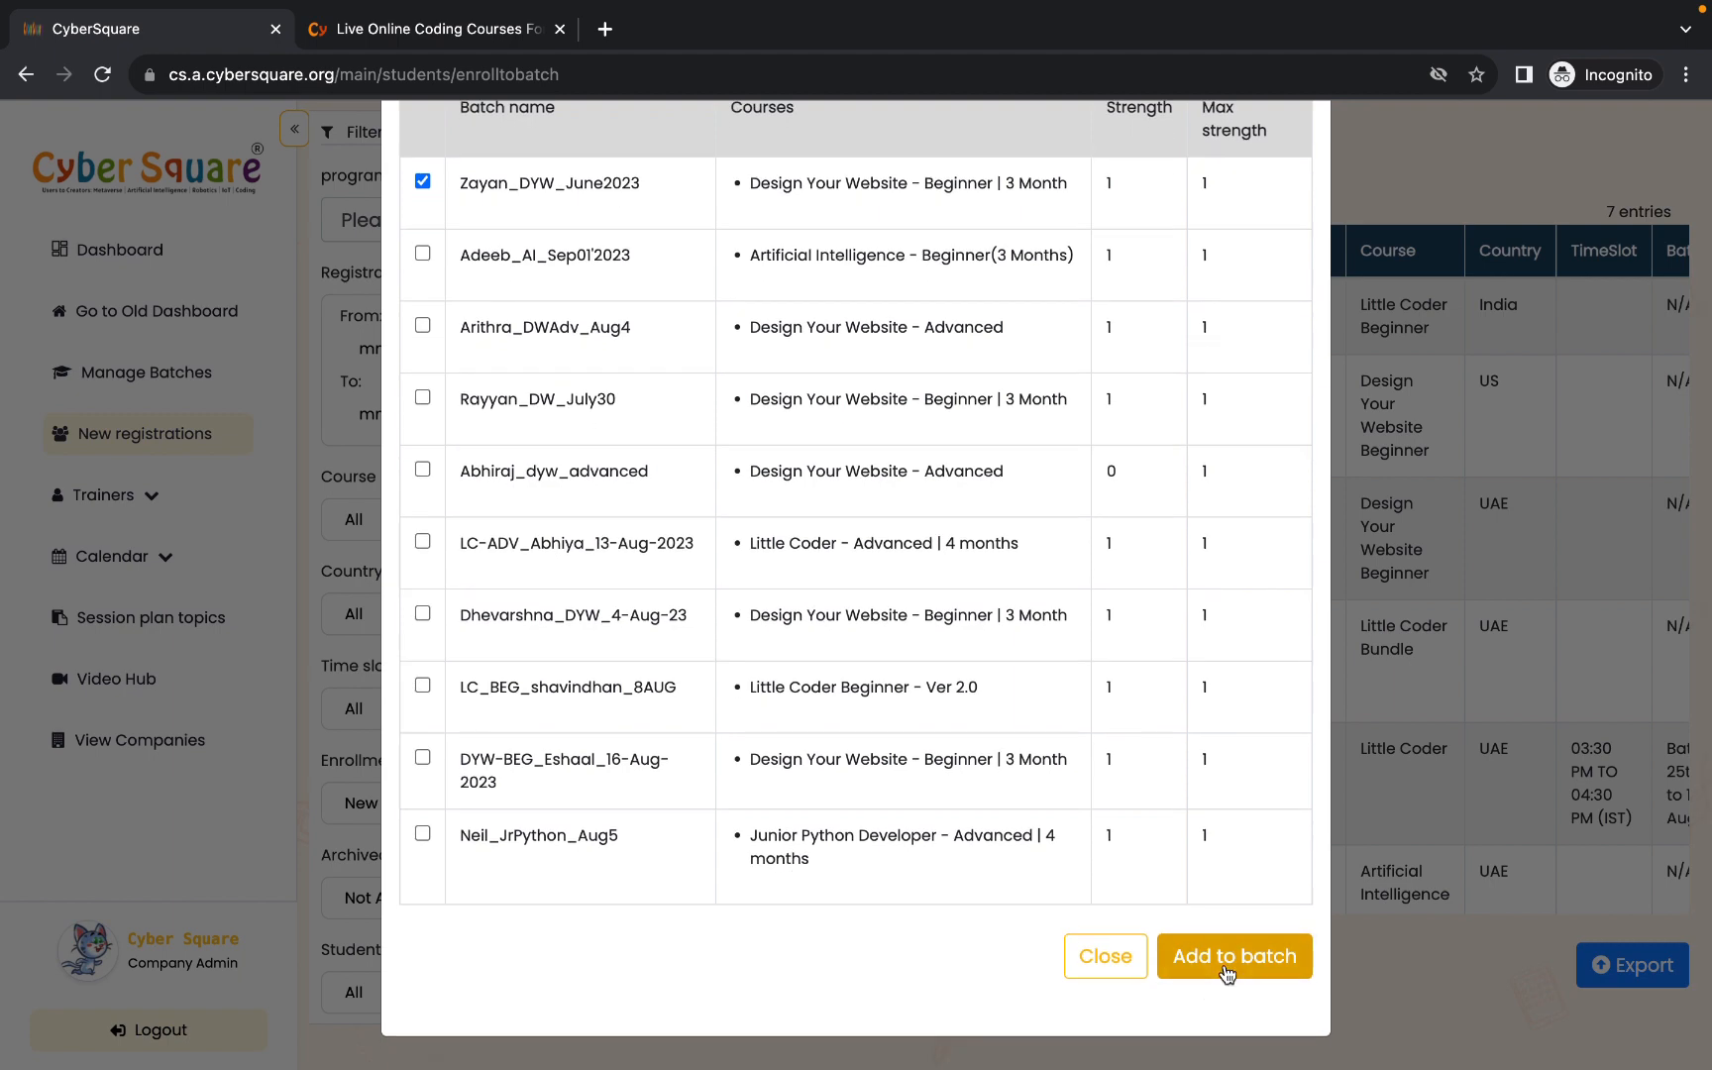
scroll(1245, 810, "up", 1)
scroll(1372, 297, "up", 1)
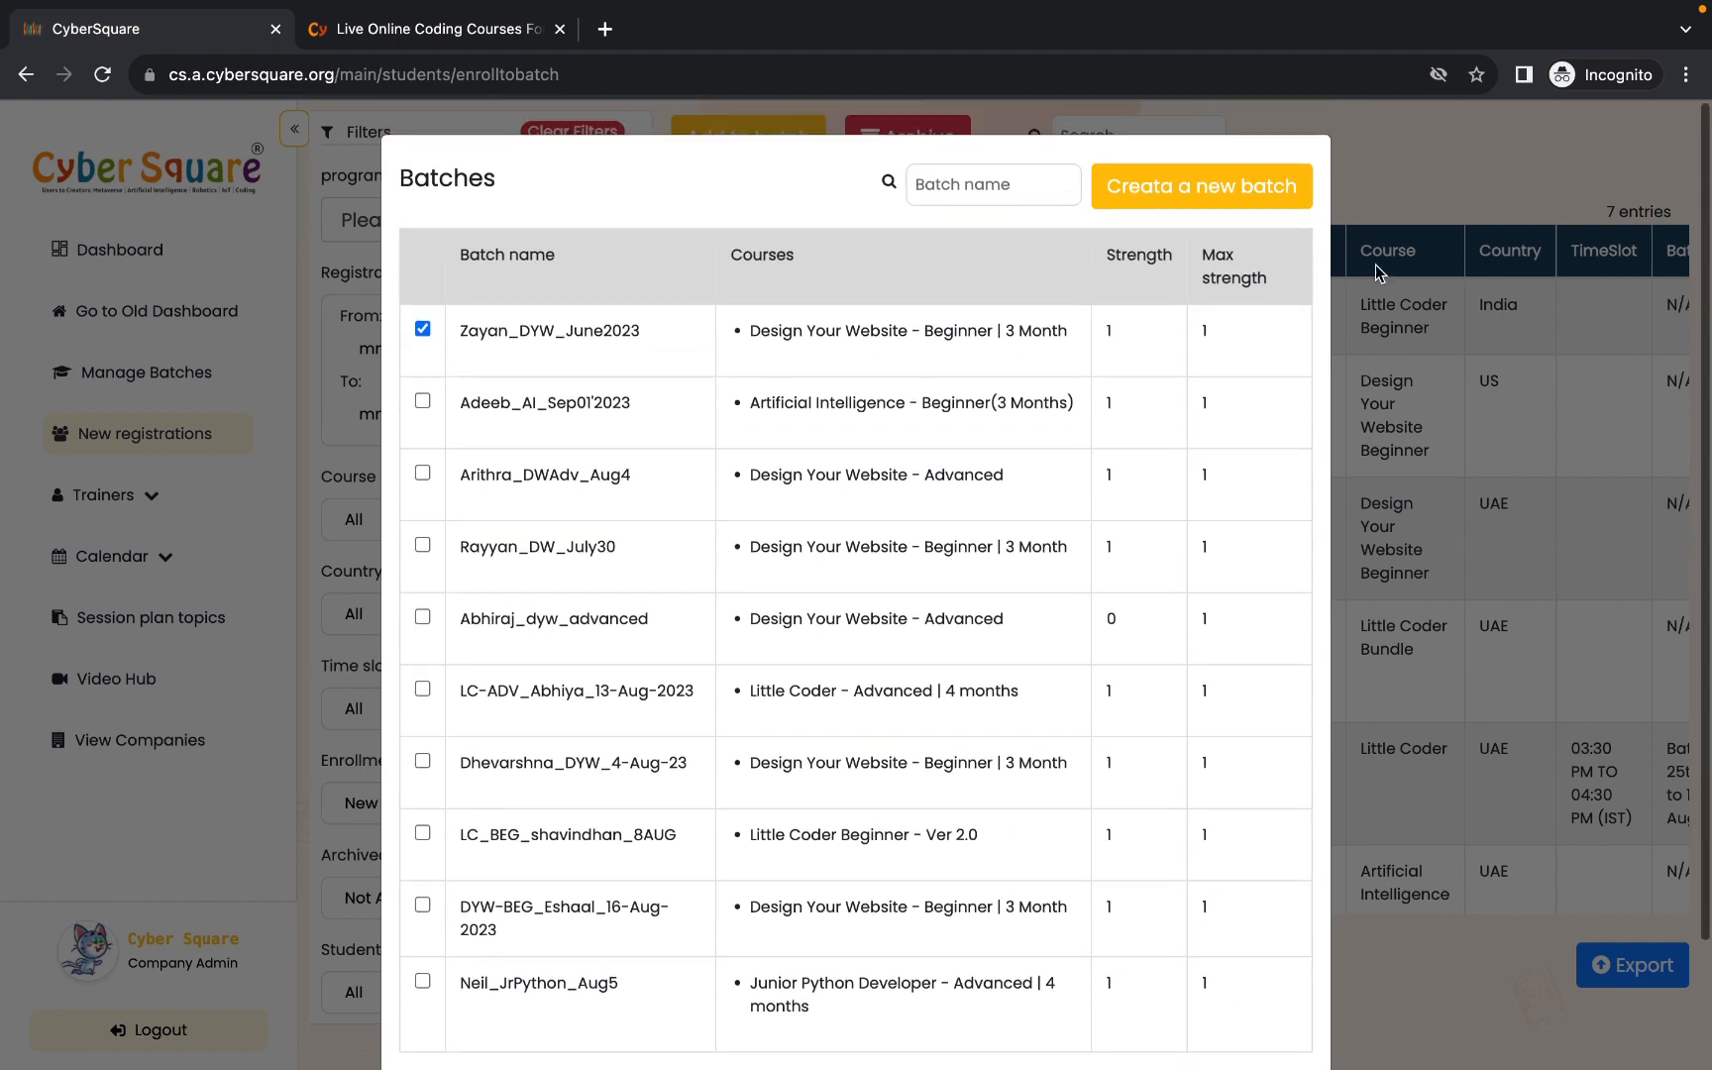
left_click(1391, 191)
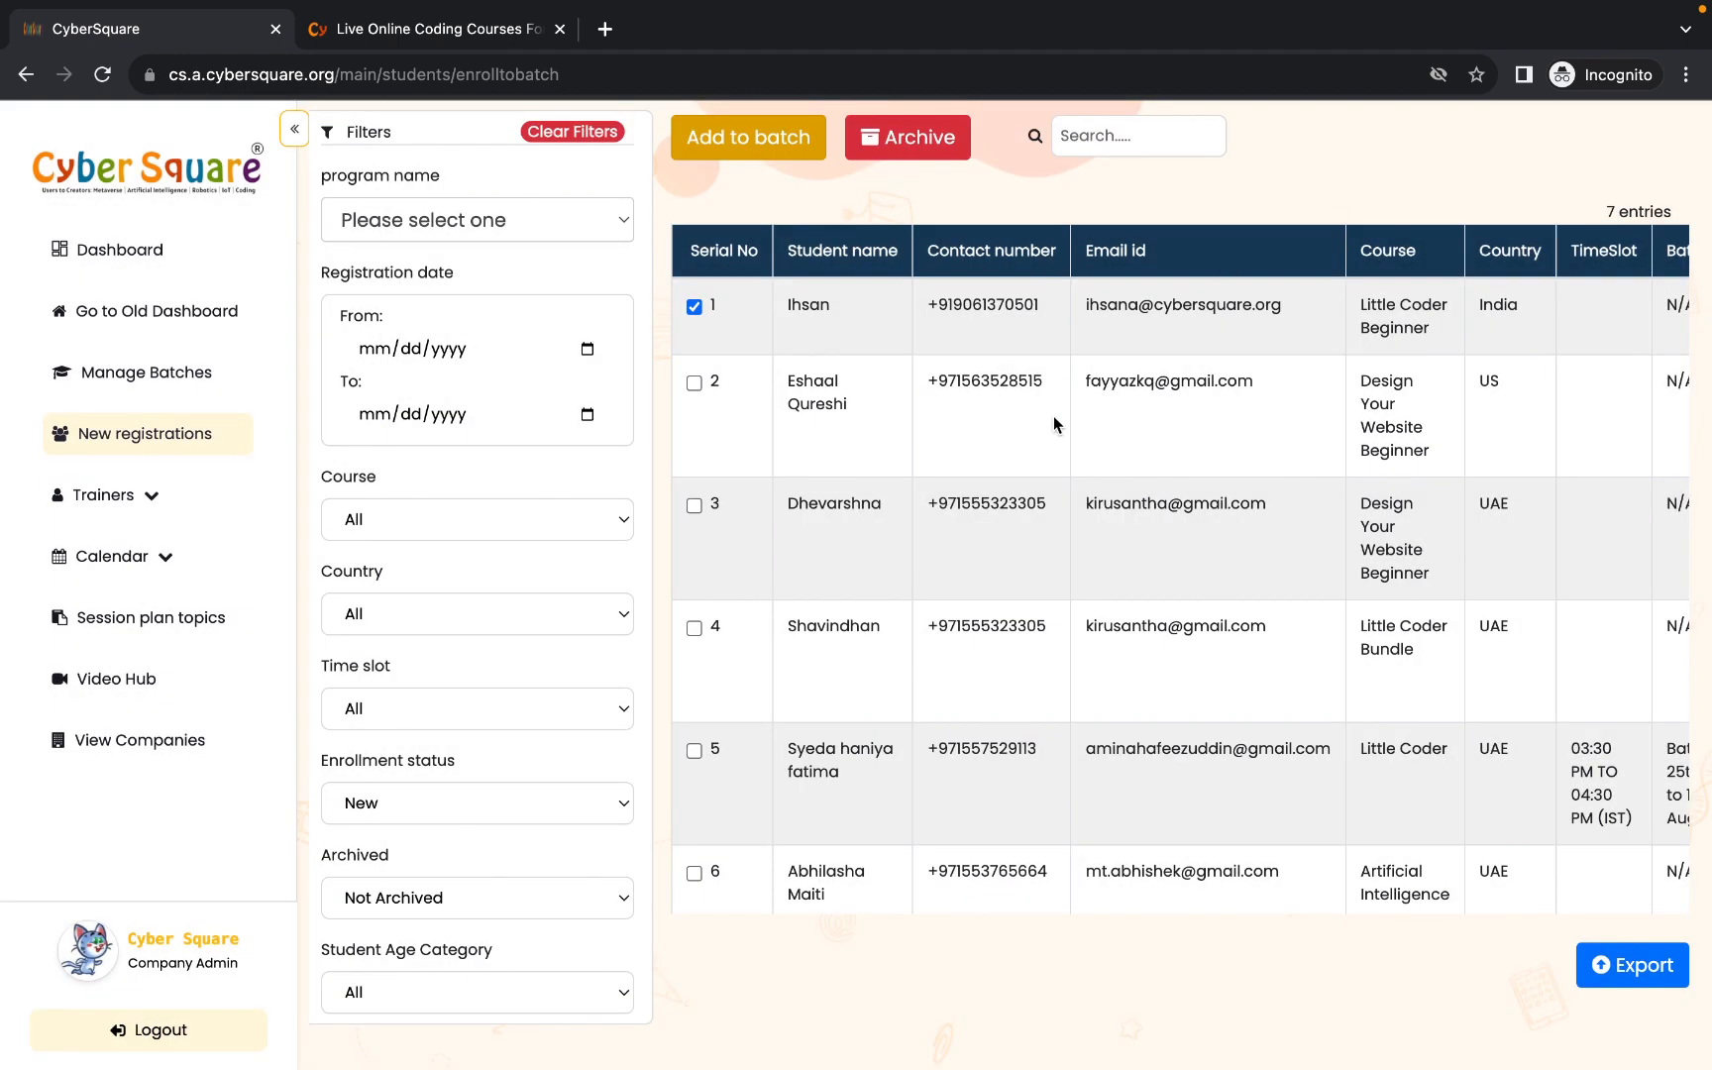
left_click(695, 308)
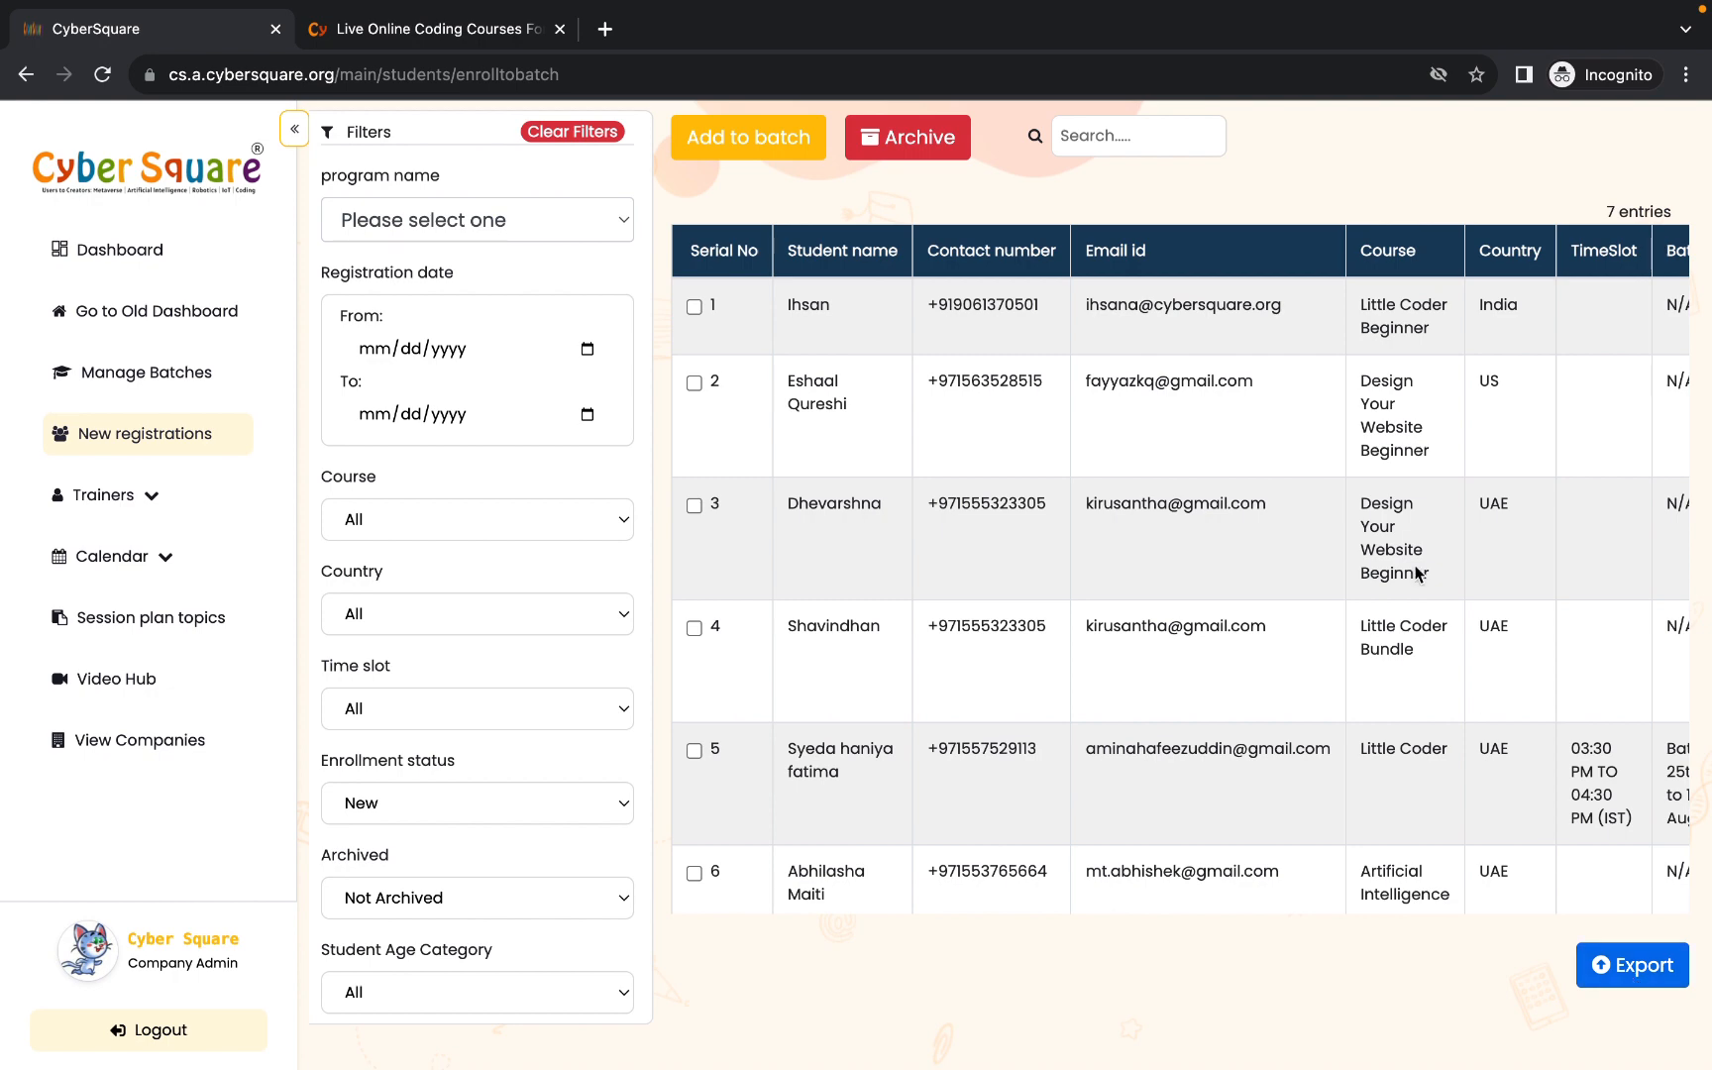
- Review the registrations table's course, time slot, batch date, age, registration date, parent and school columns
scroll(1417, 568, "right", 5)
scroll(1417, 568, "right", 3)
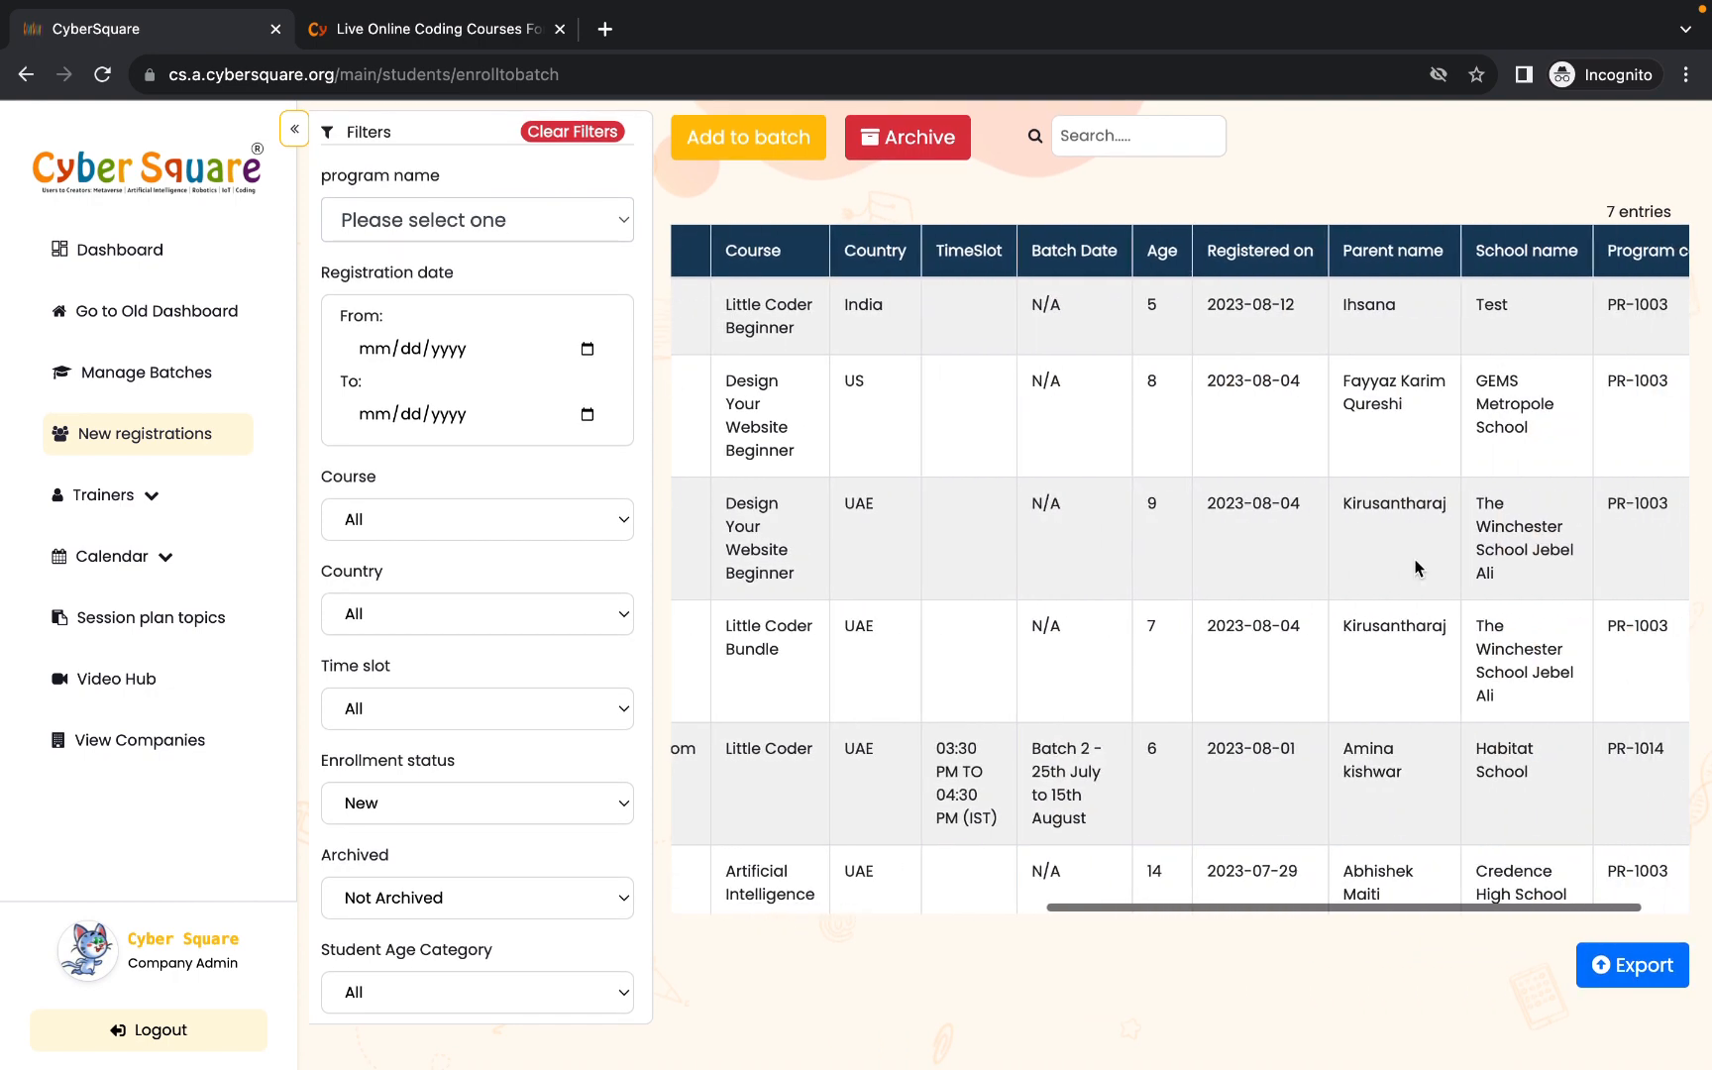
scroll(1414, 566, "left", 10)
scroll(973, 475, "left", 1)
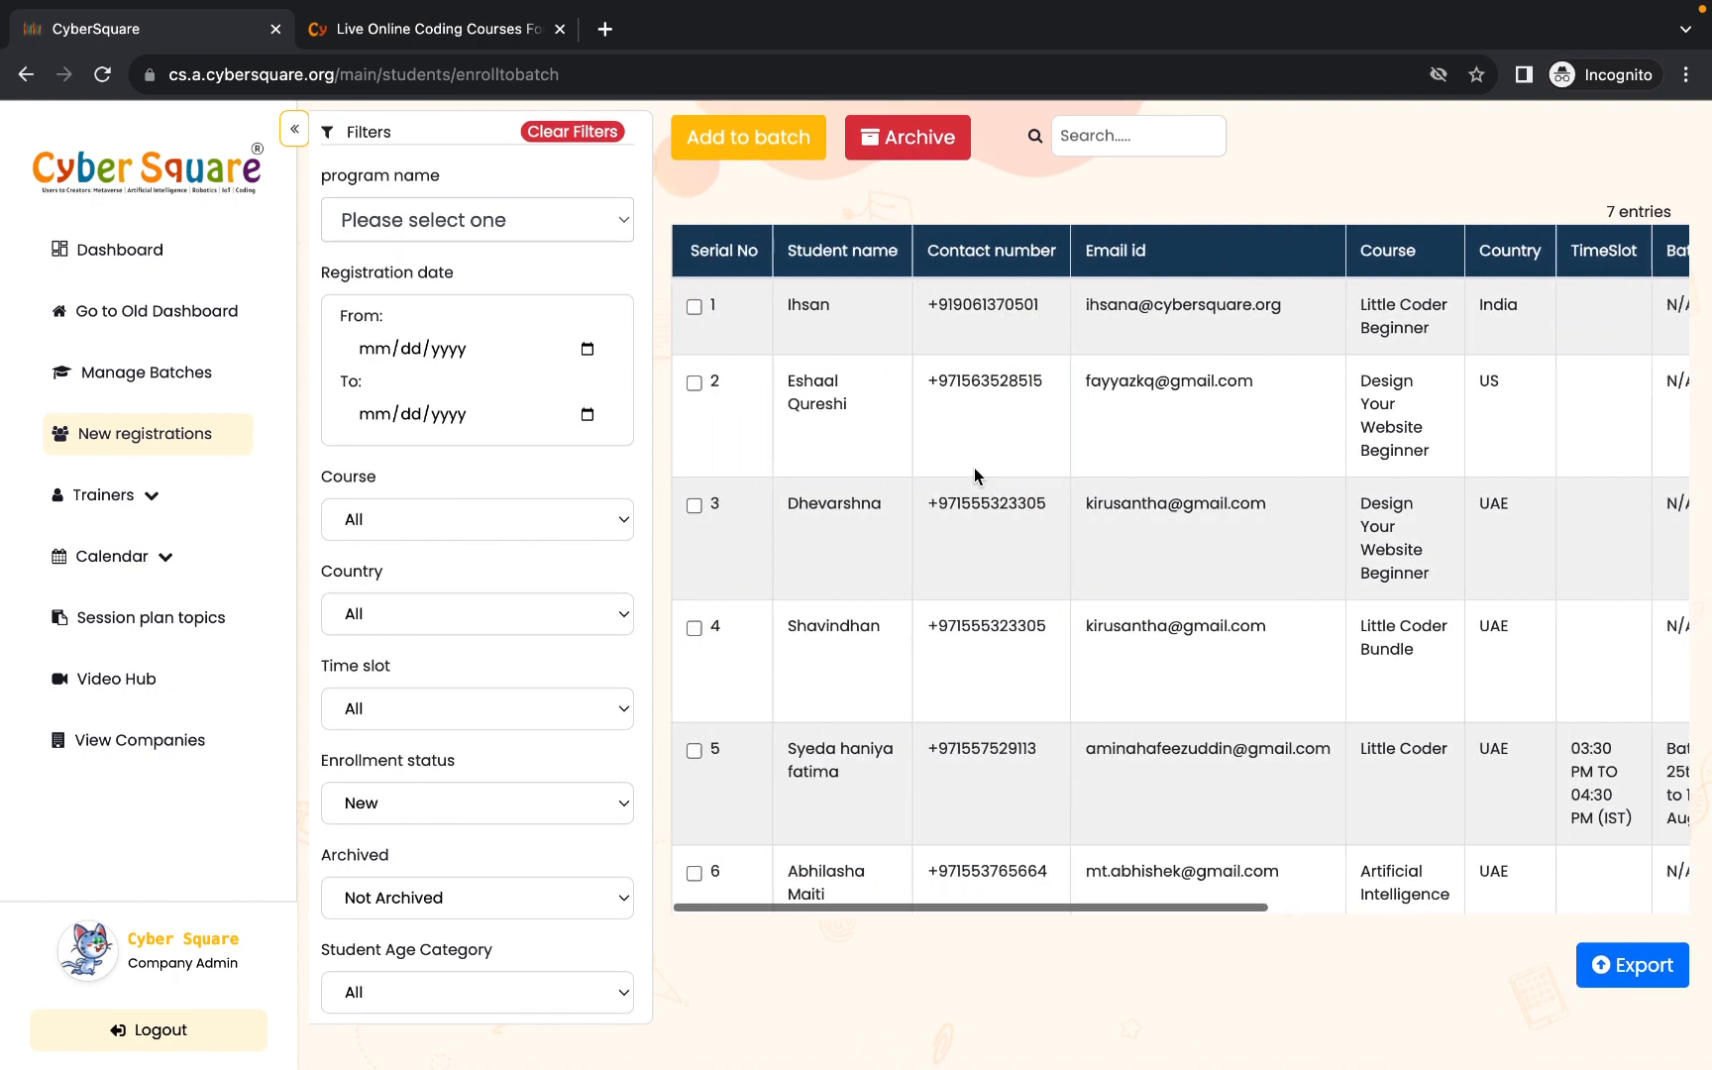
scroll(1328, 579, "right", 3)
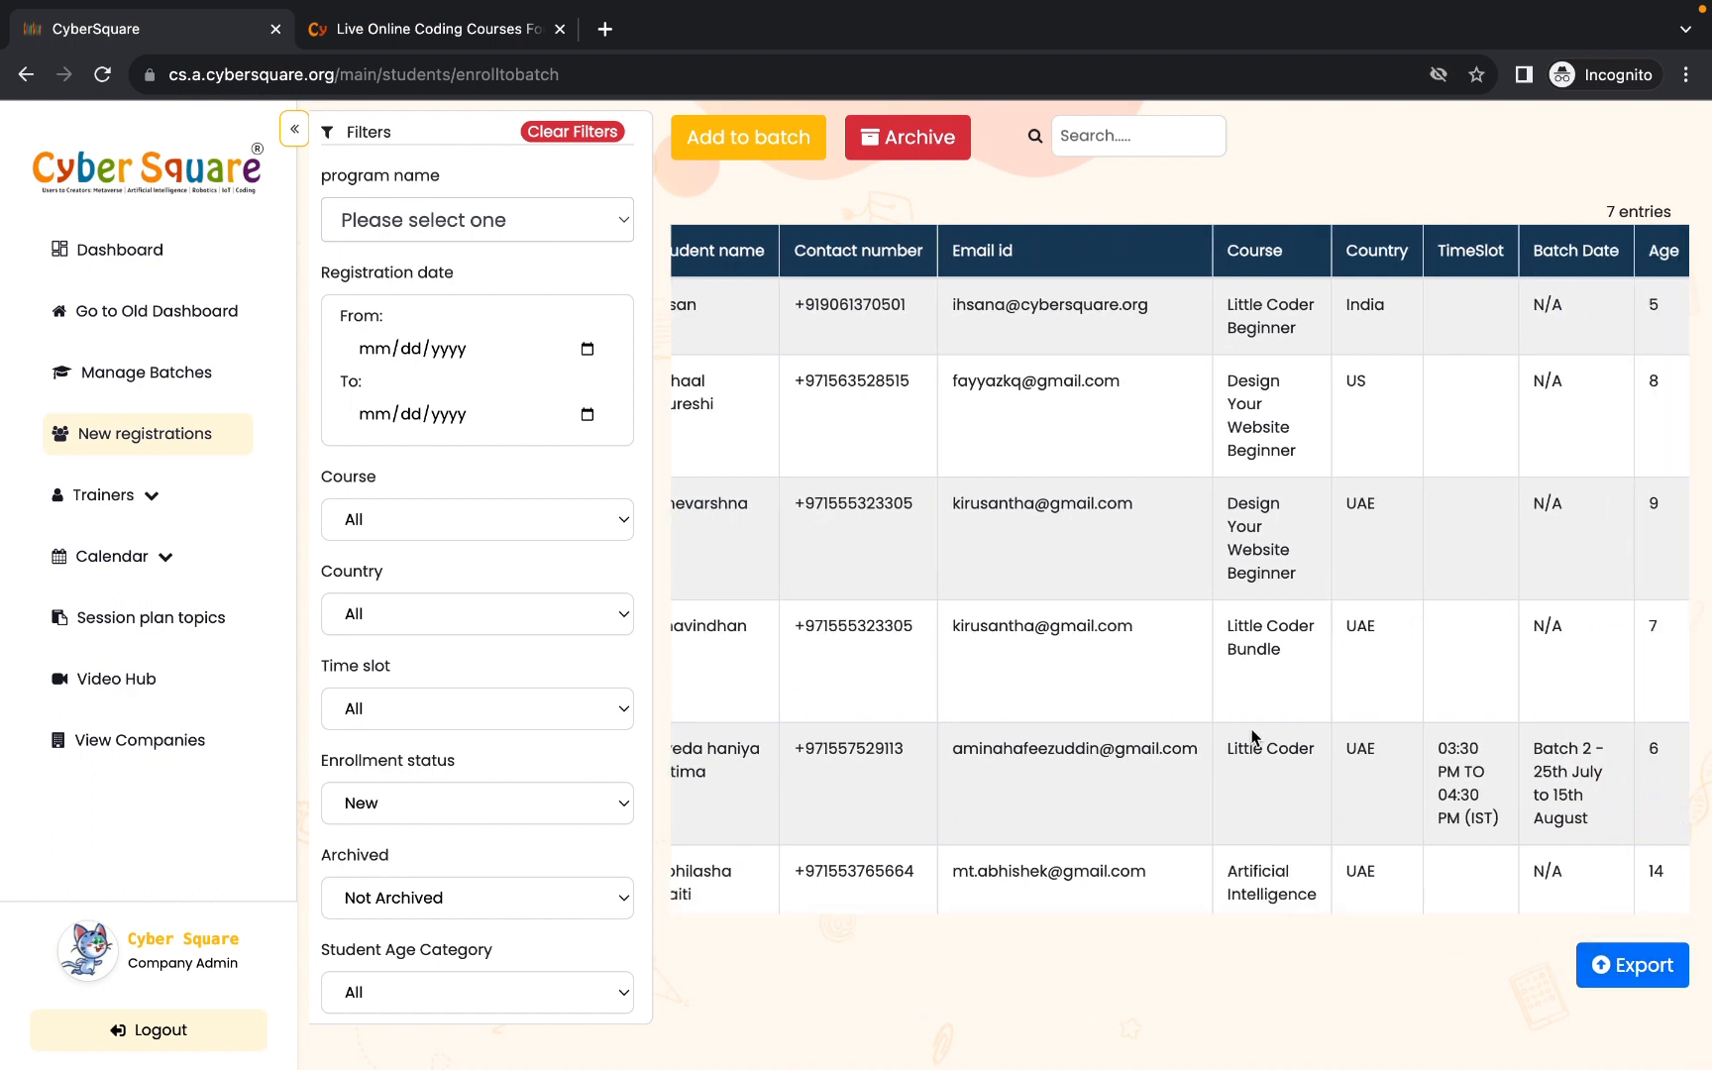
scroll(1253, 738, "right", 5)
scroll(1090, 704, "left", 6)
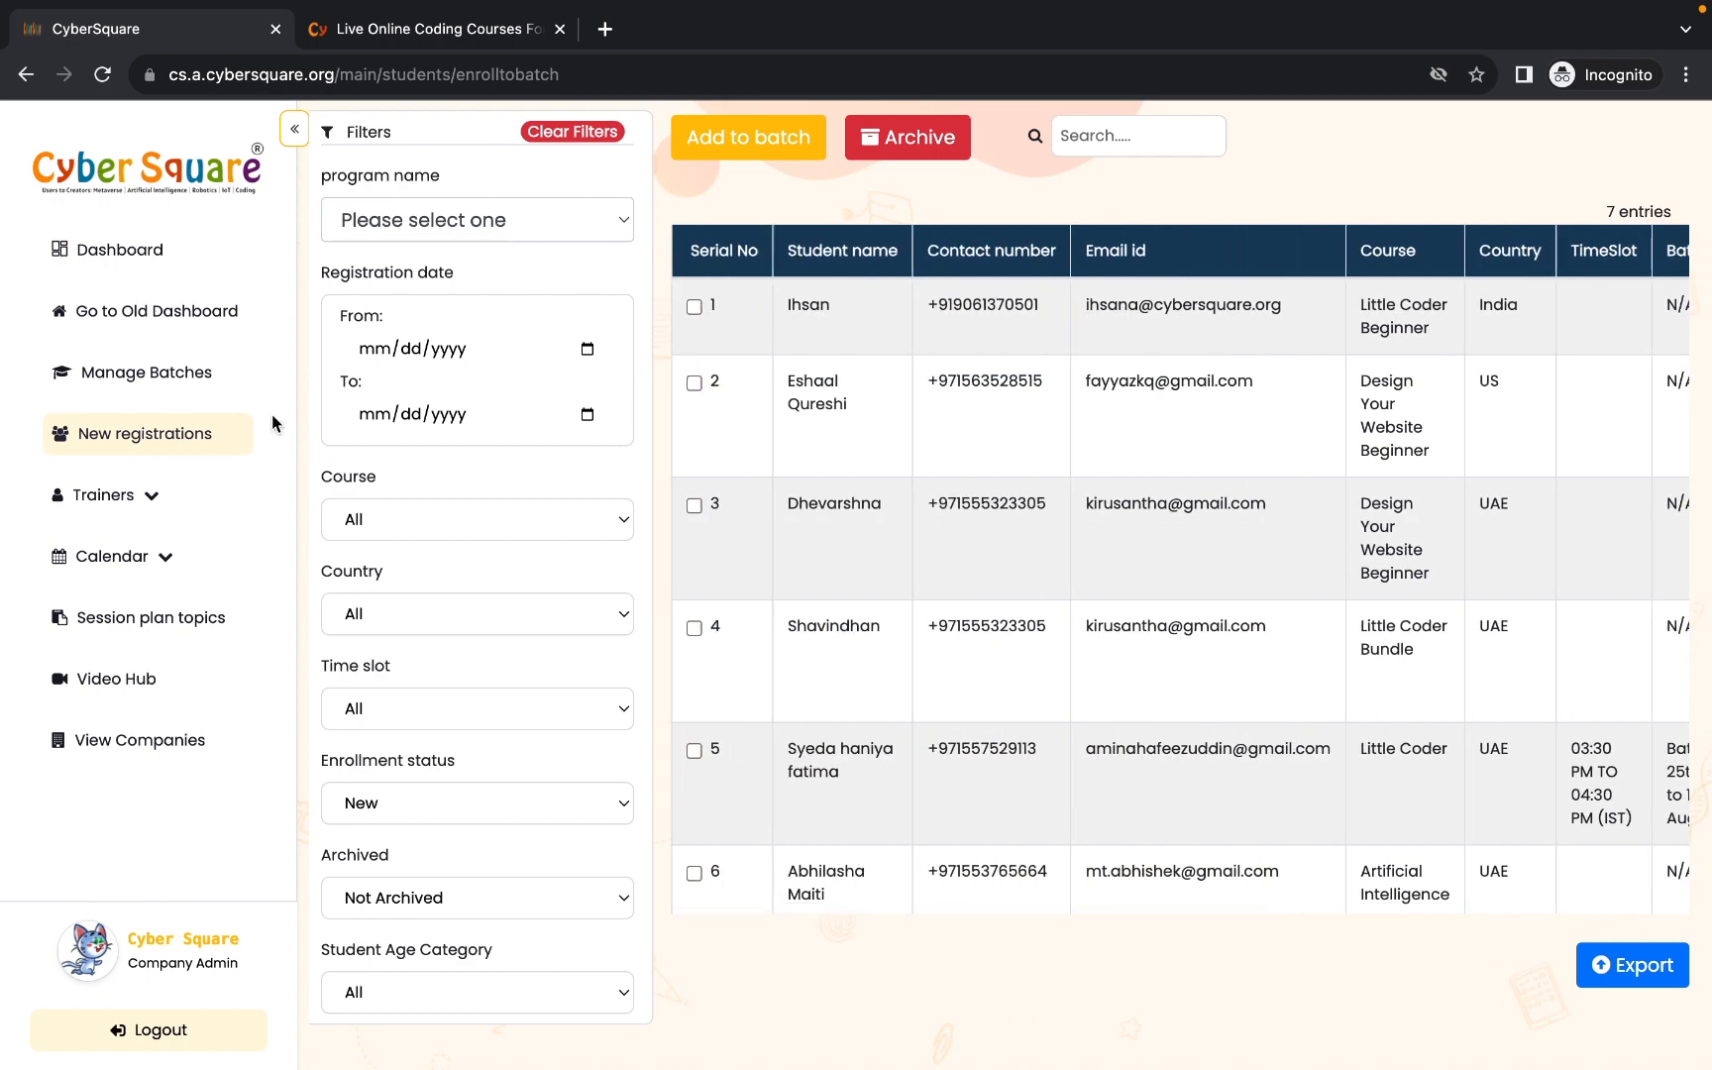
- Open the batch management page and inspect the options of the program type filter
left_click(111, 384)
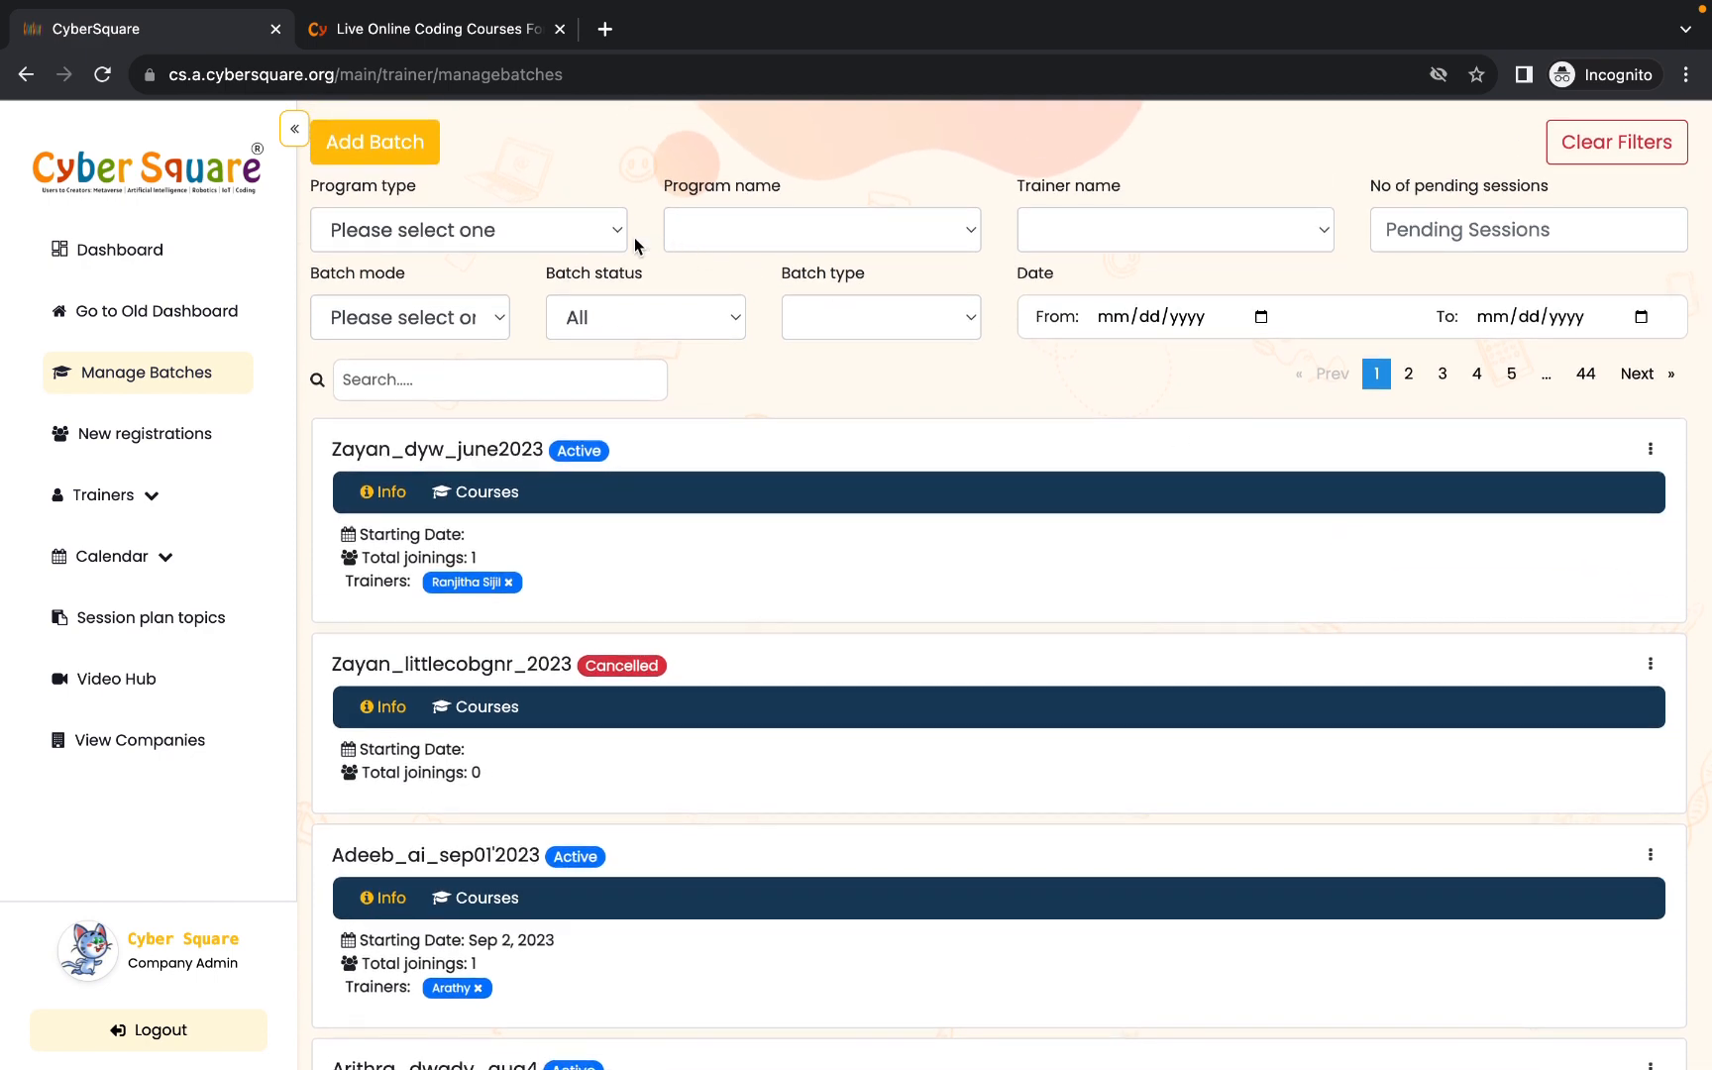
left_click(623, 233)
left_click(791, 240)
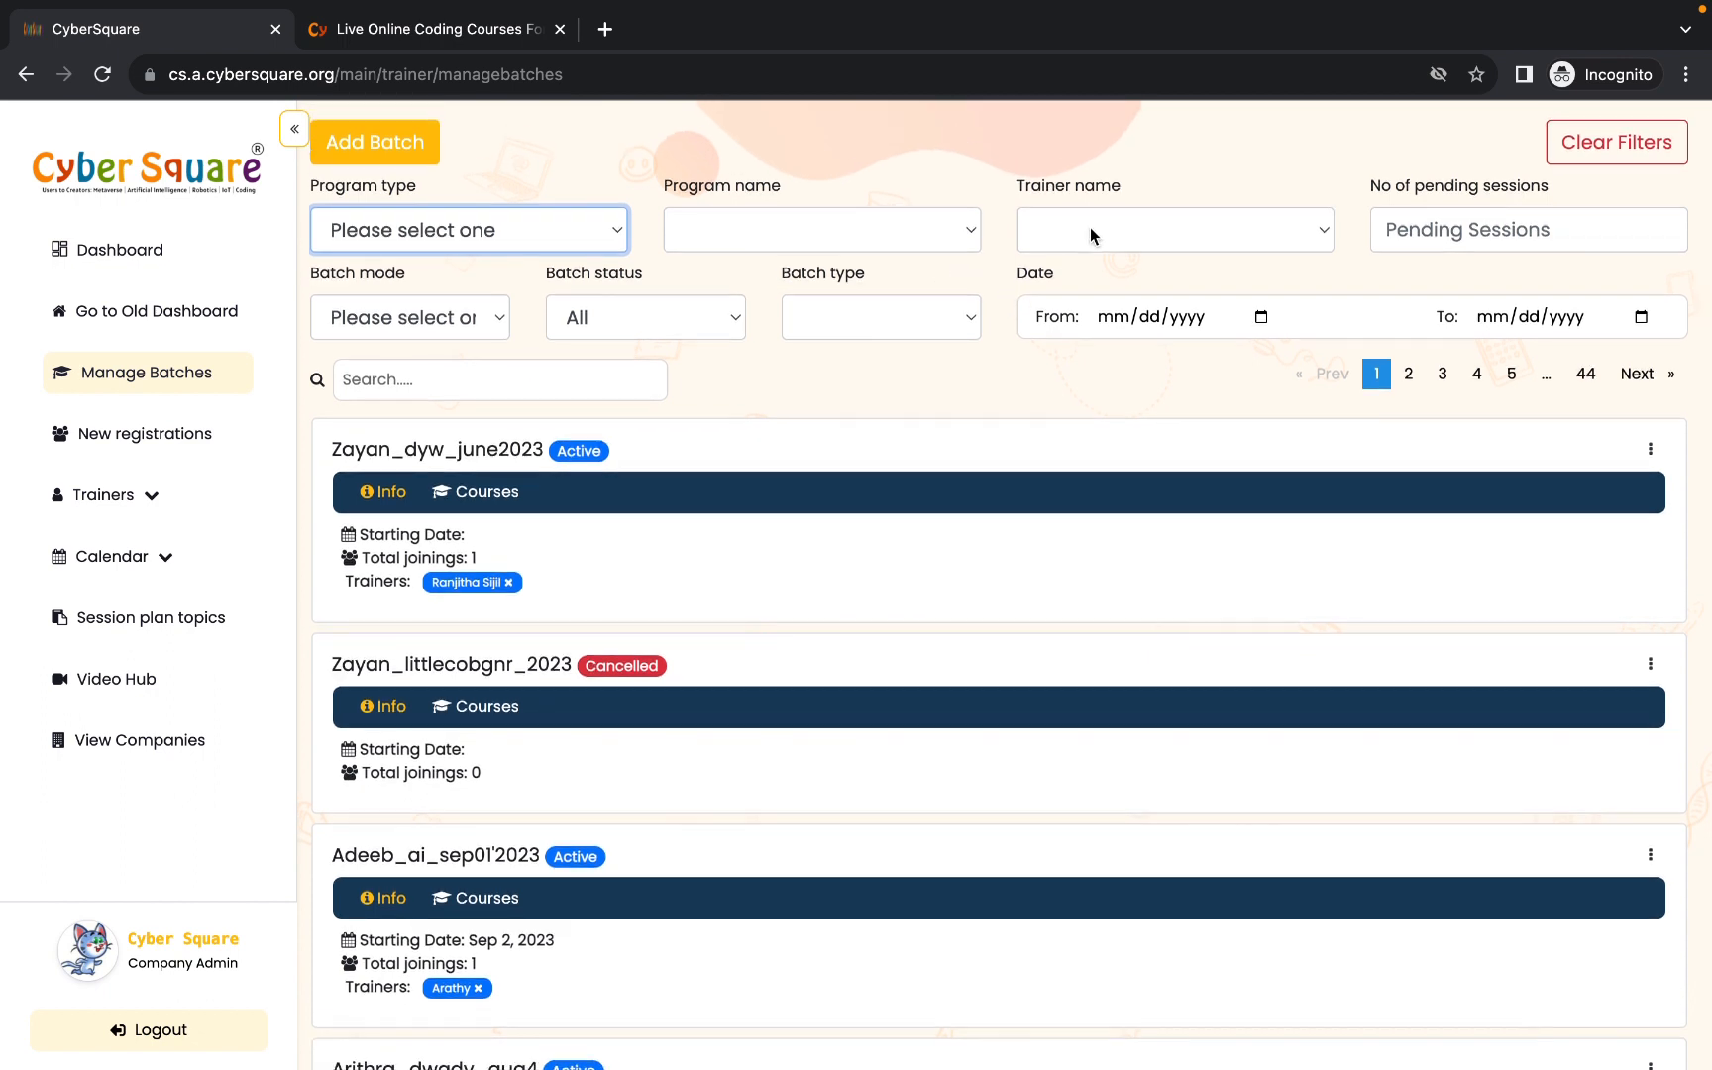
left_click(585, 230)
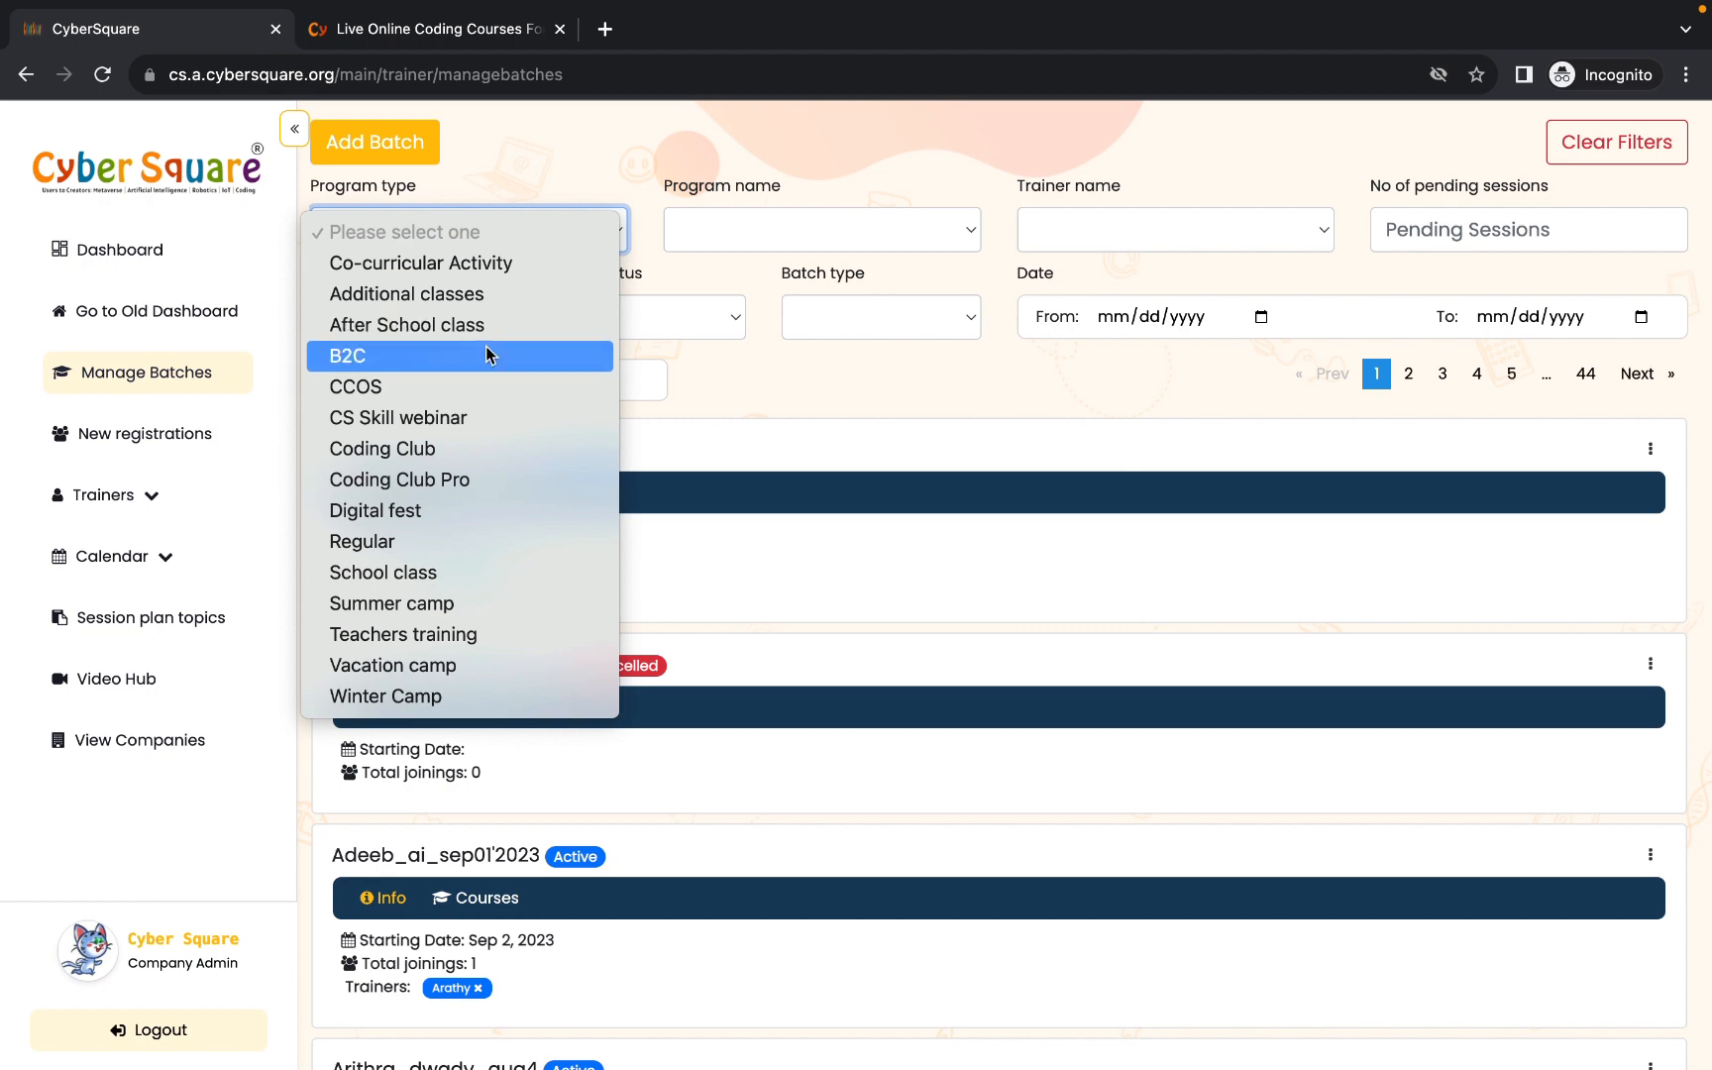
left_click(404, 542)
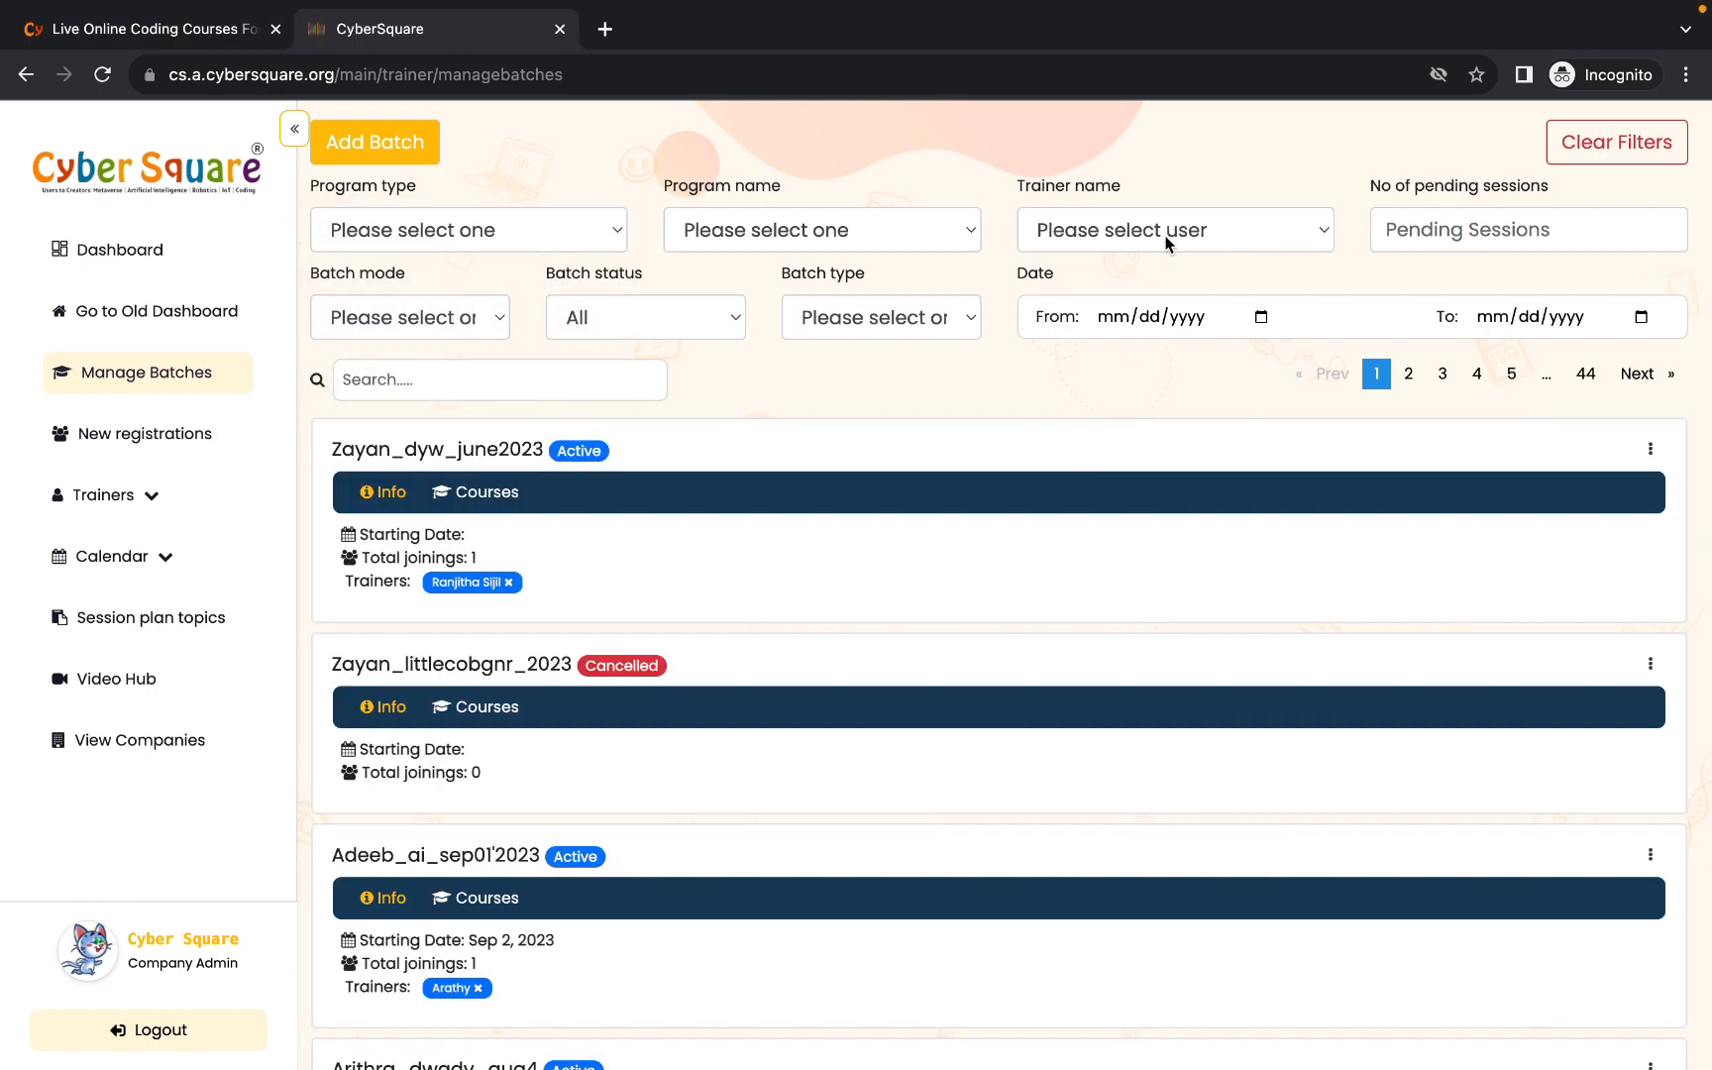
- Filter the batches by a single trainer and remove that trainer filter again
left_click(1170, 231)
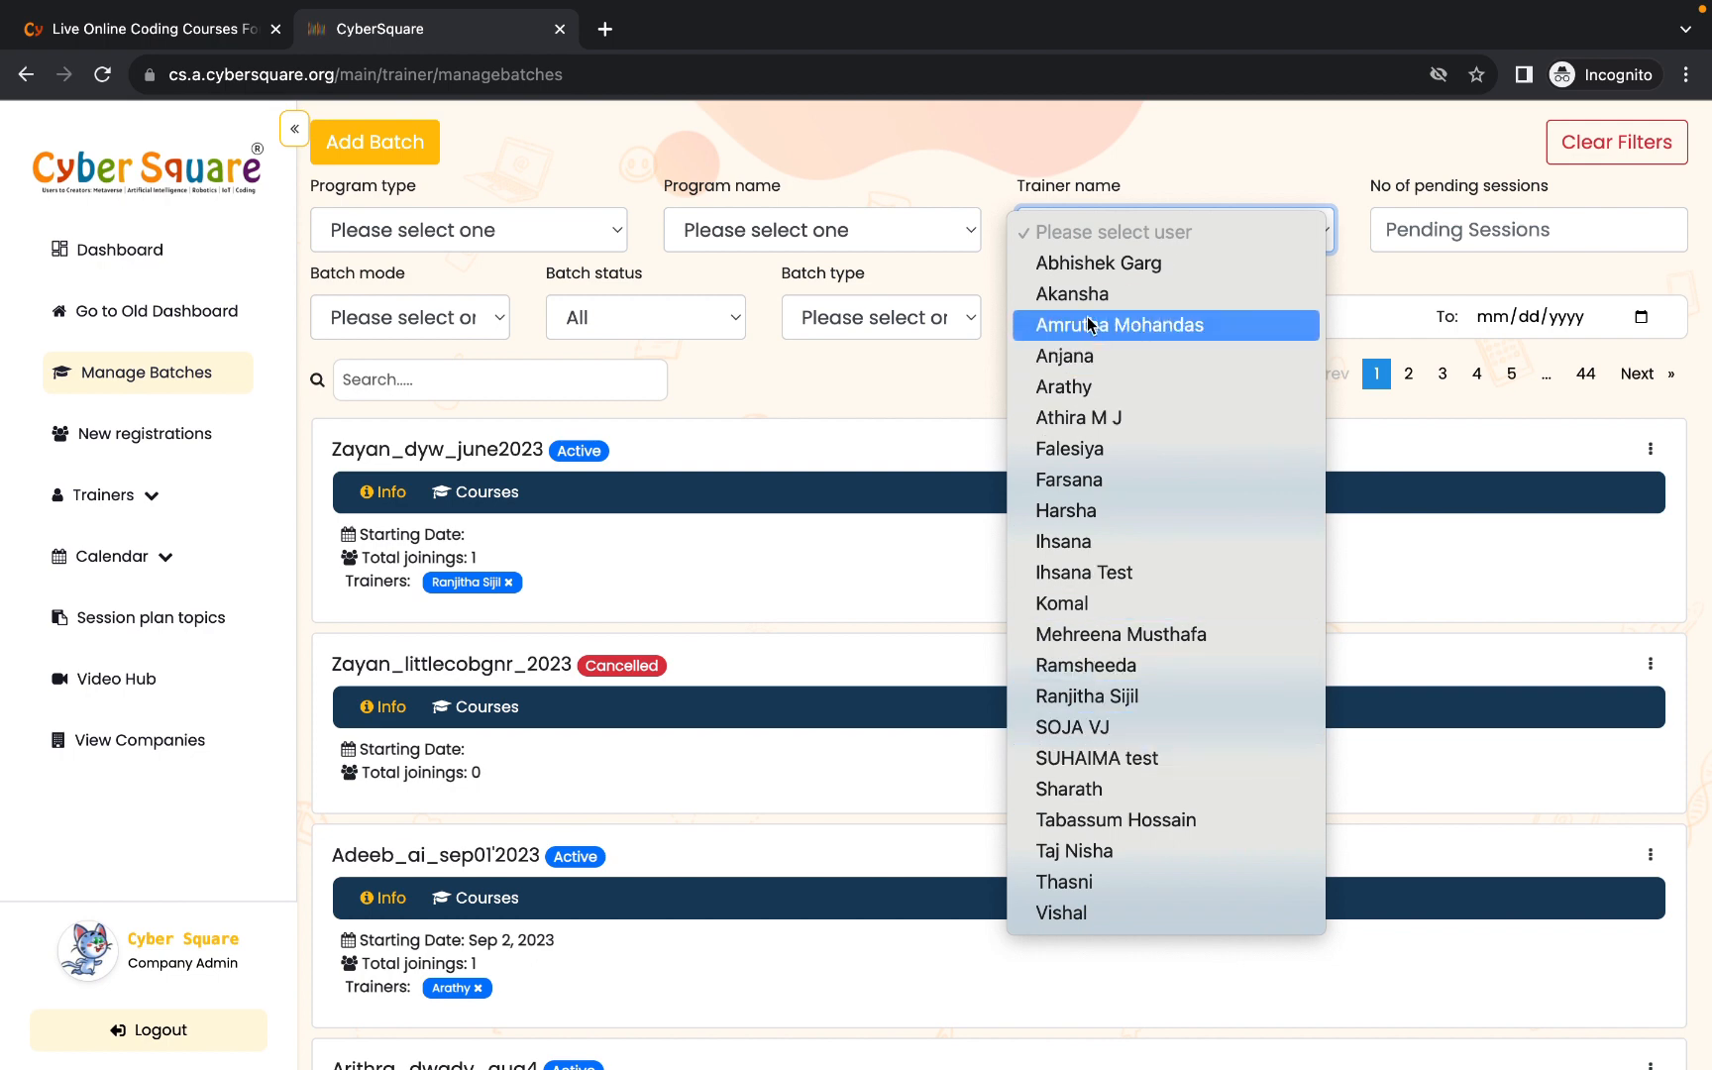
left_click(1070, 882)
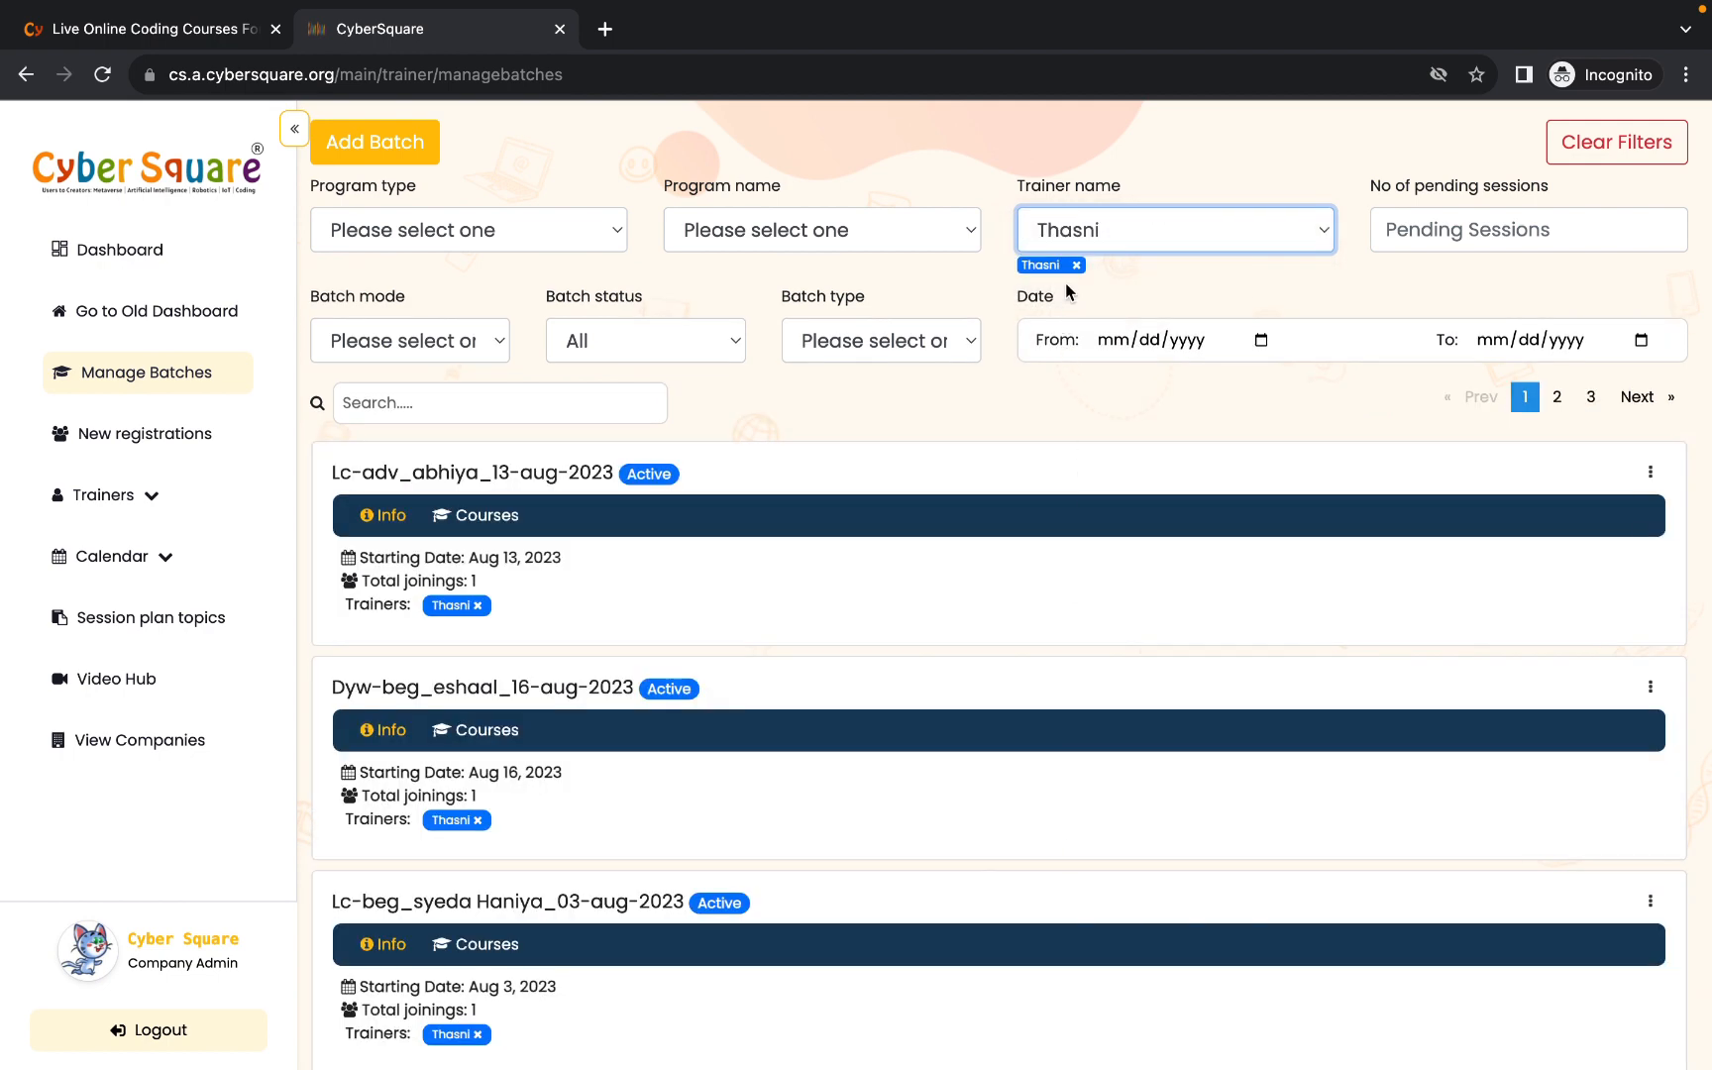
left_click(1076, 265)
- Filter the batches by the program B2C Regular Courses and clear all filters again
left_click(811, 242)
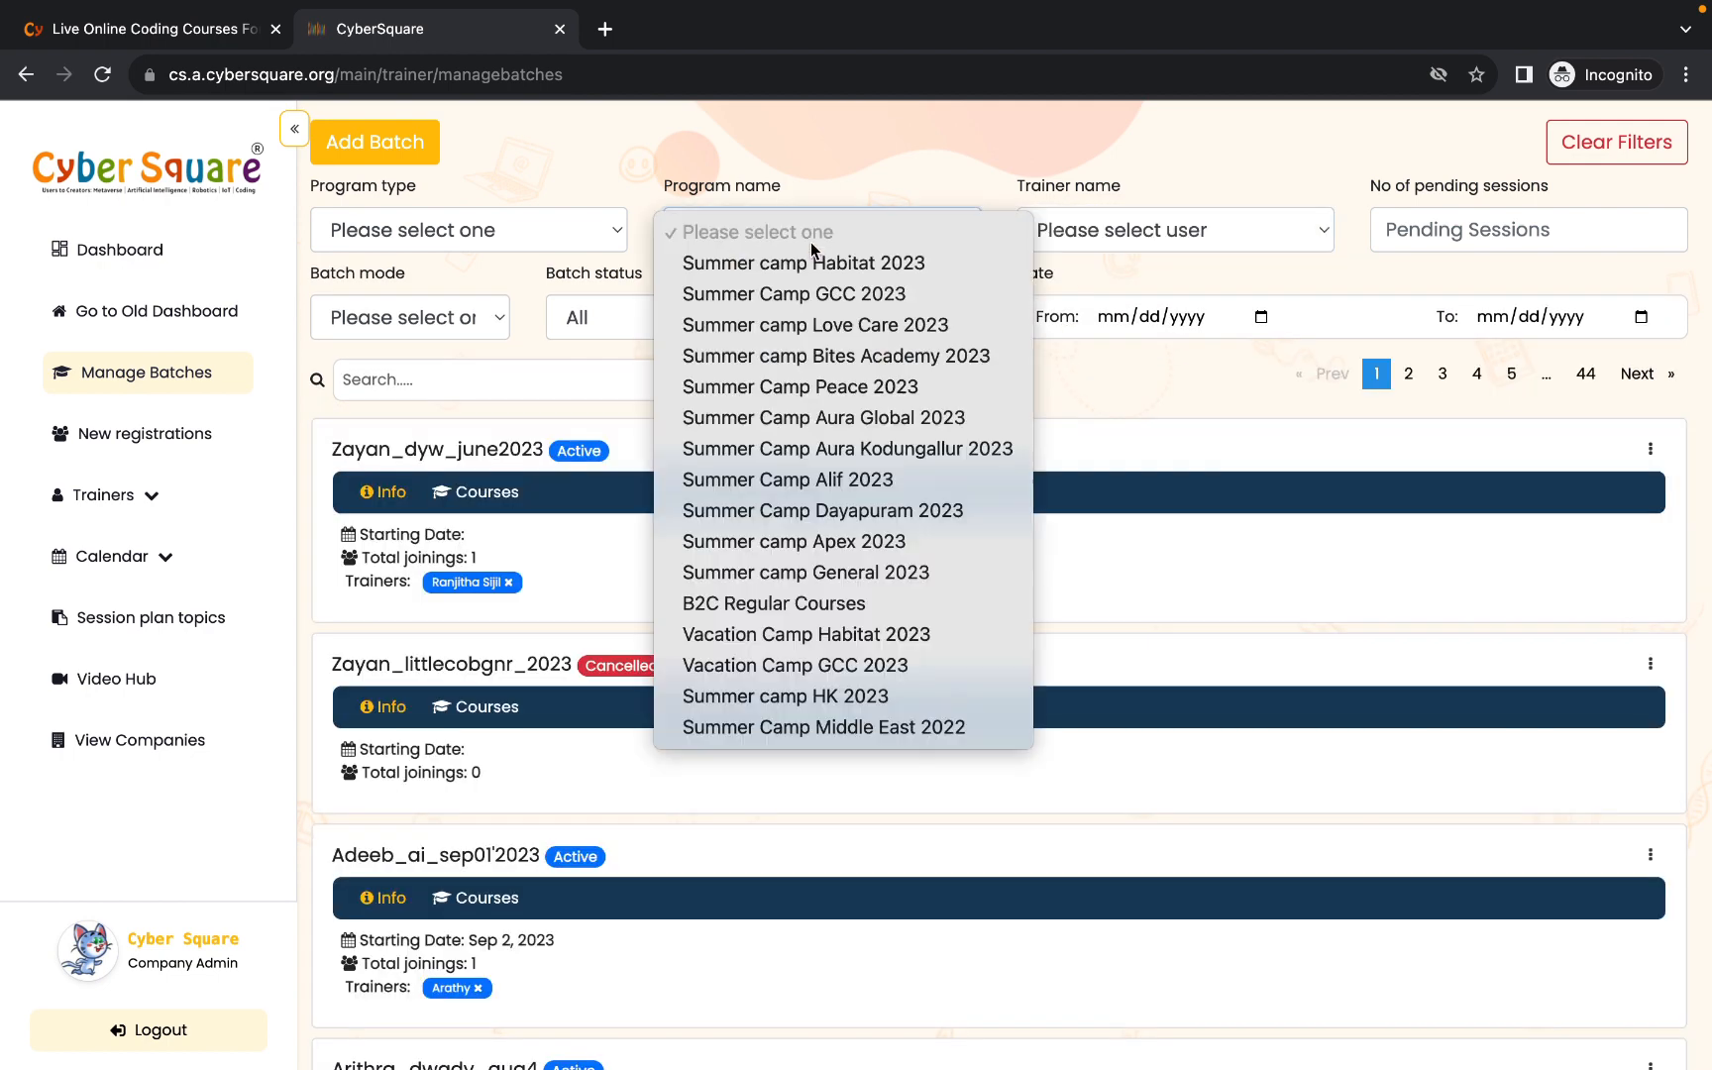
left_click(773, 606)
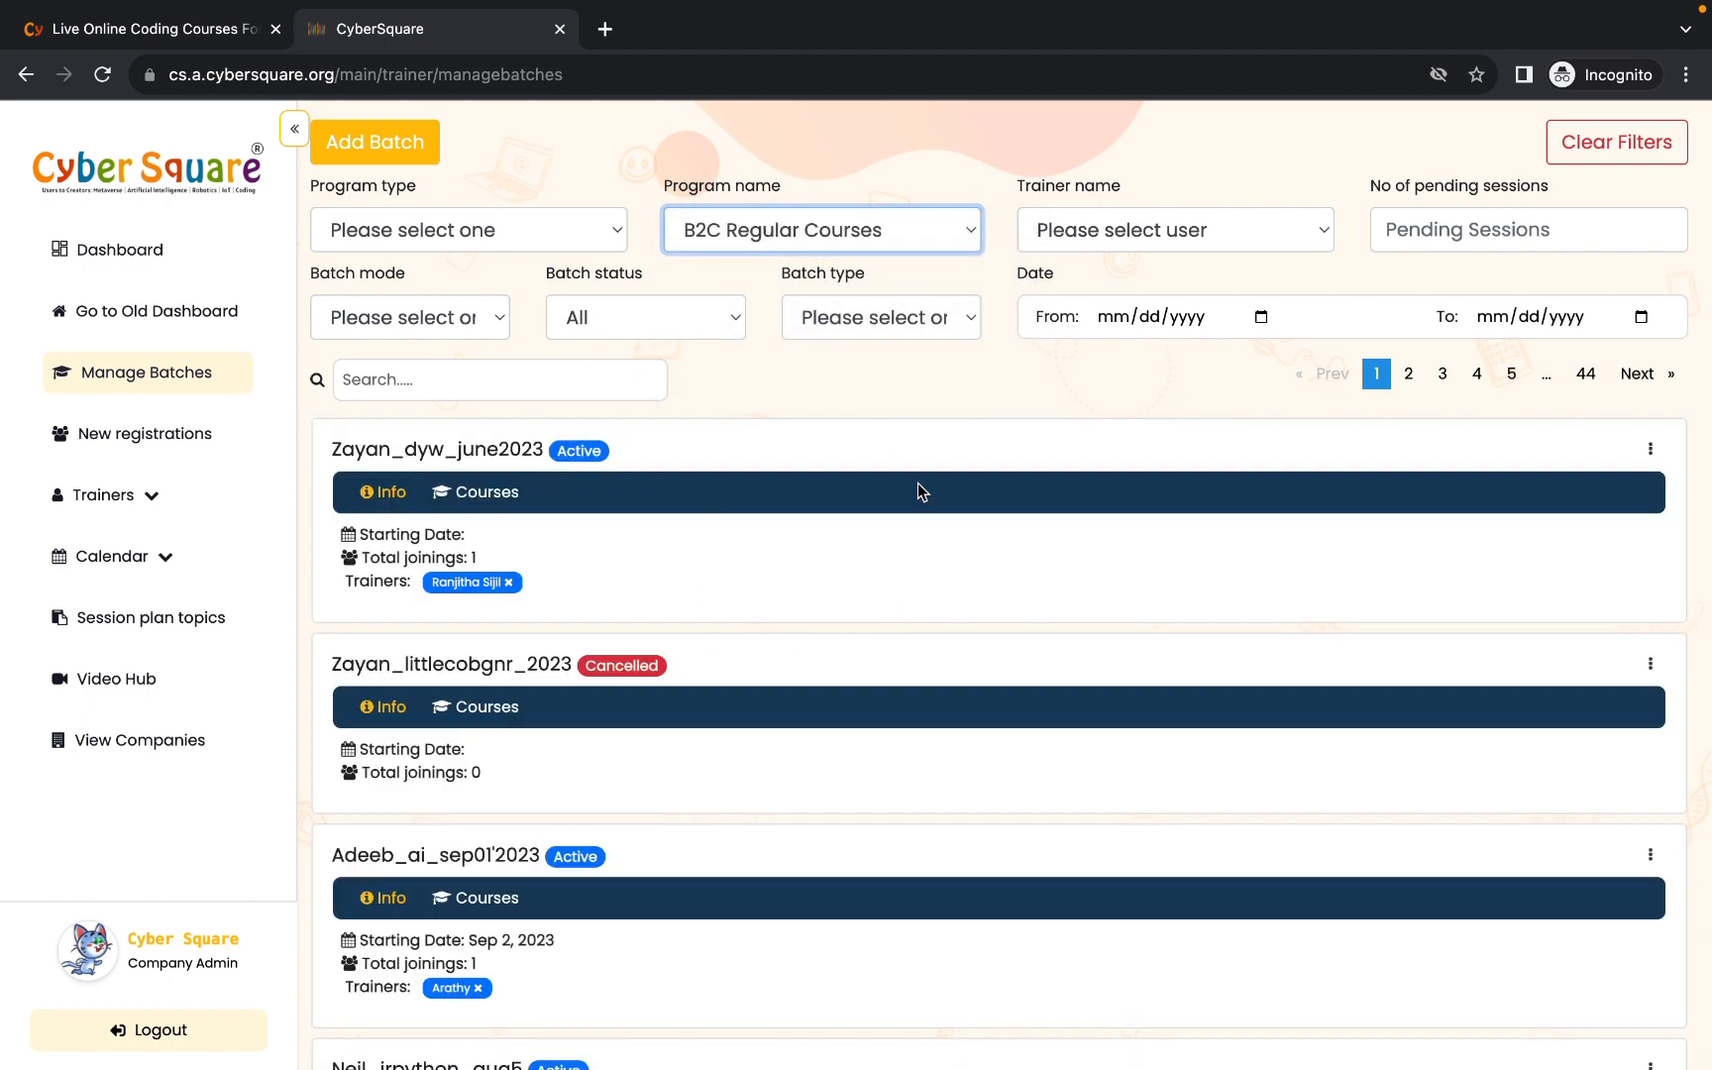
left_click(917, 232)
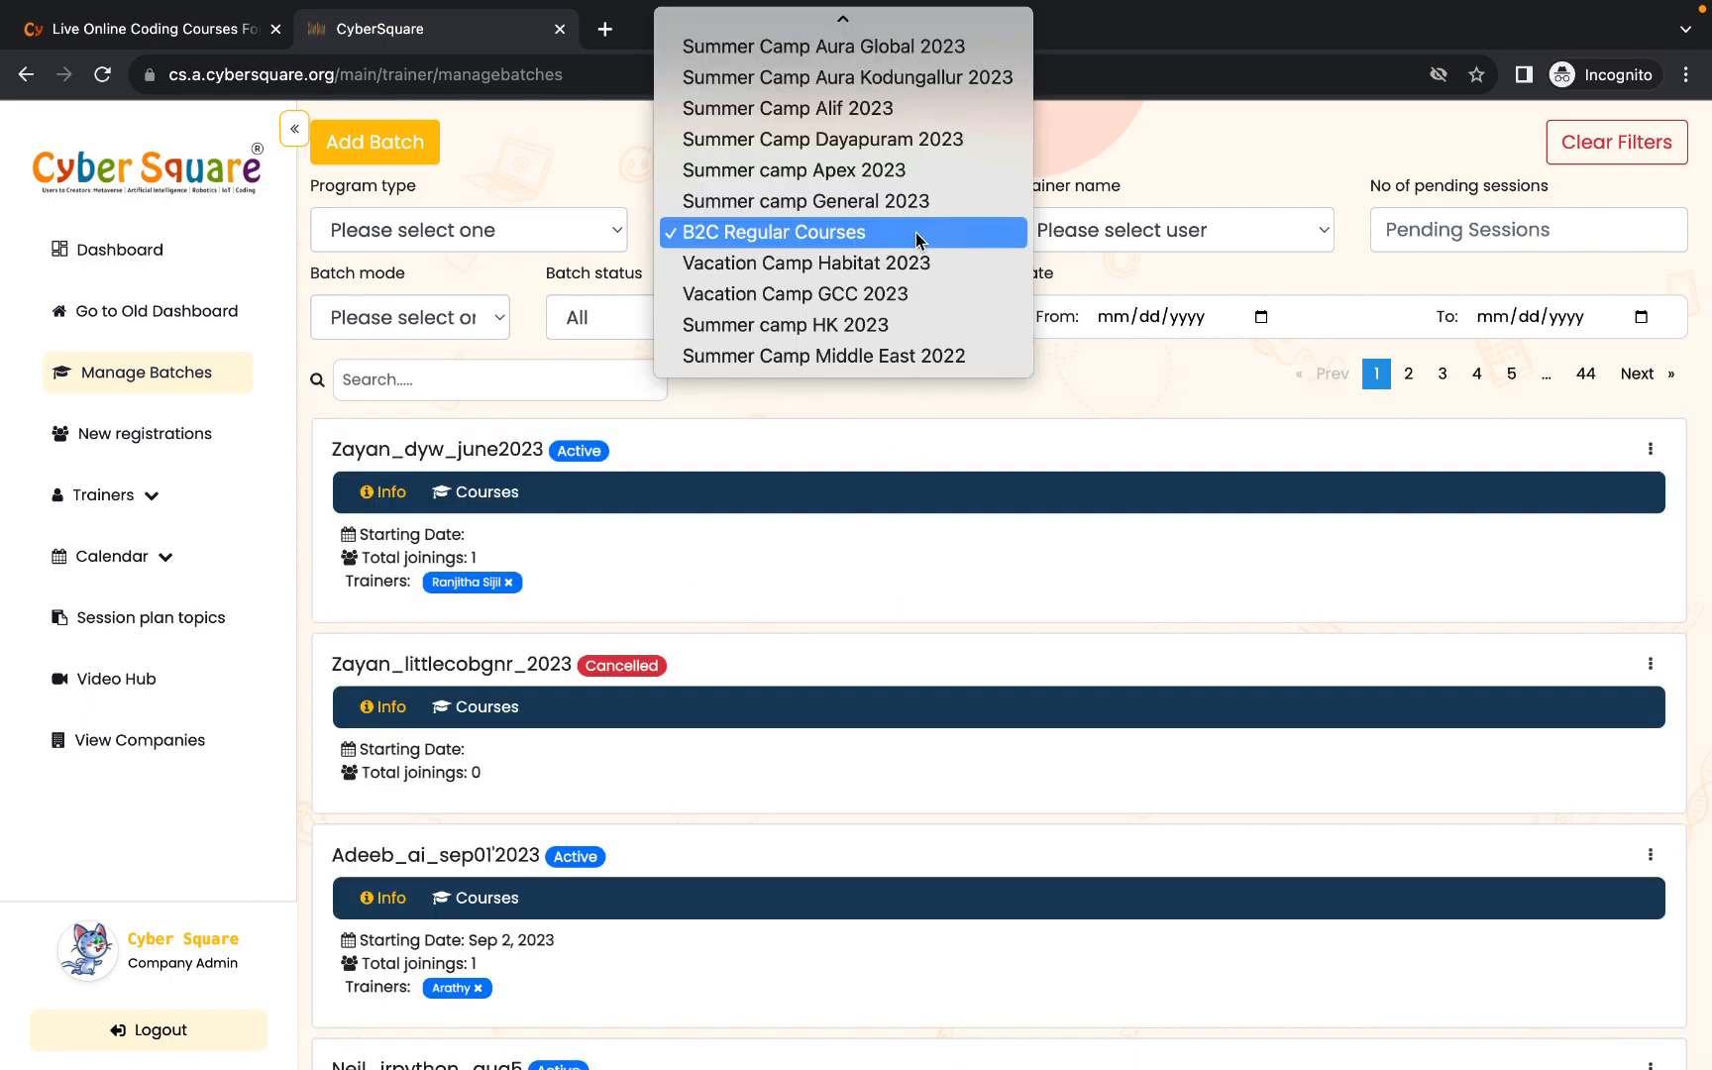
left_click(603, 165)
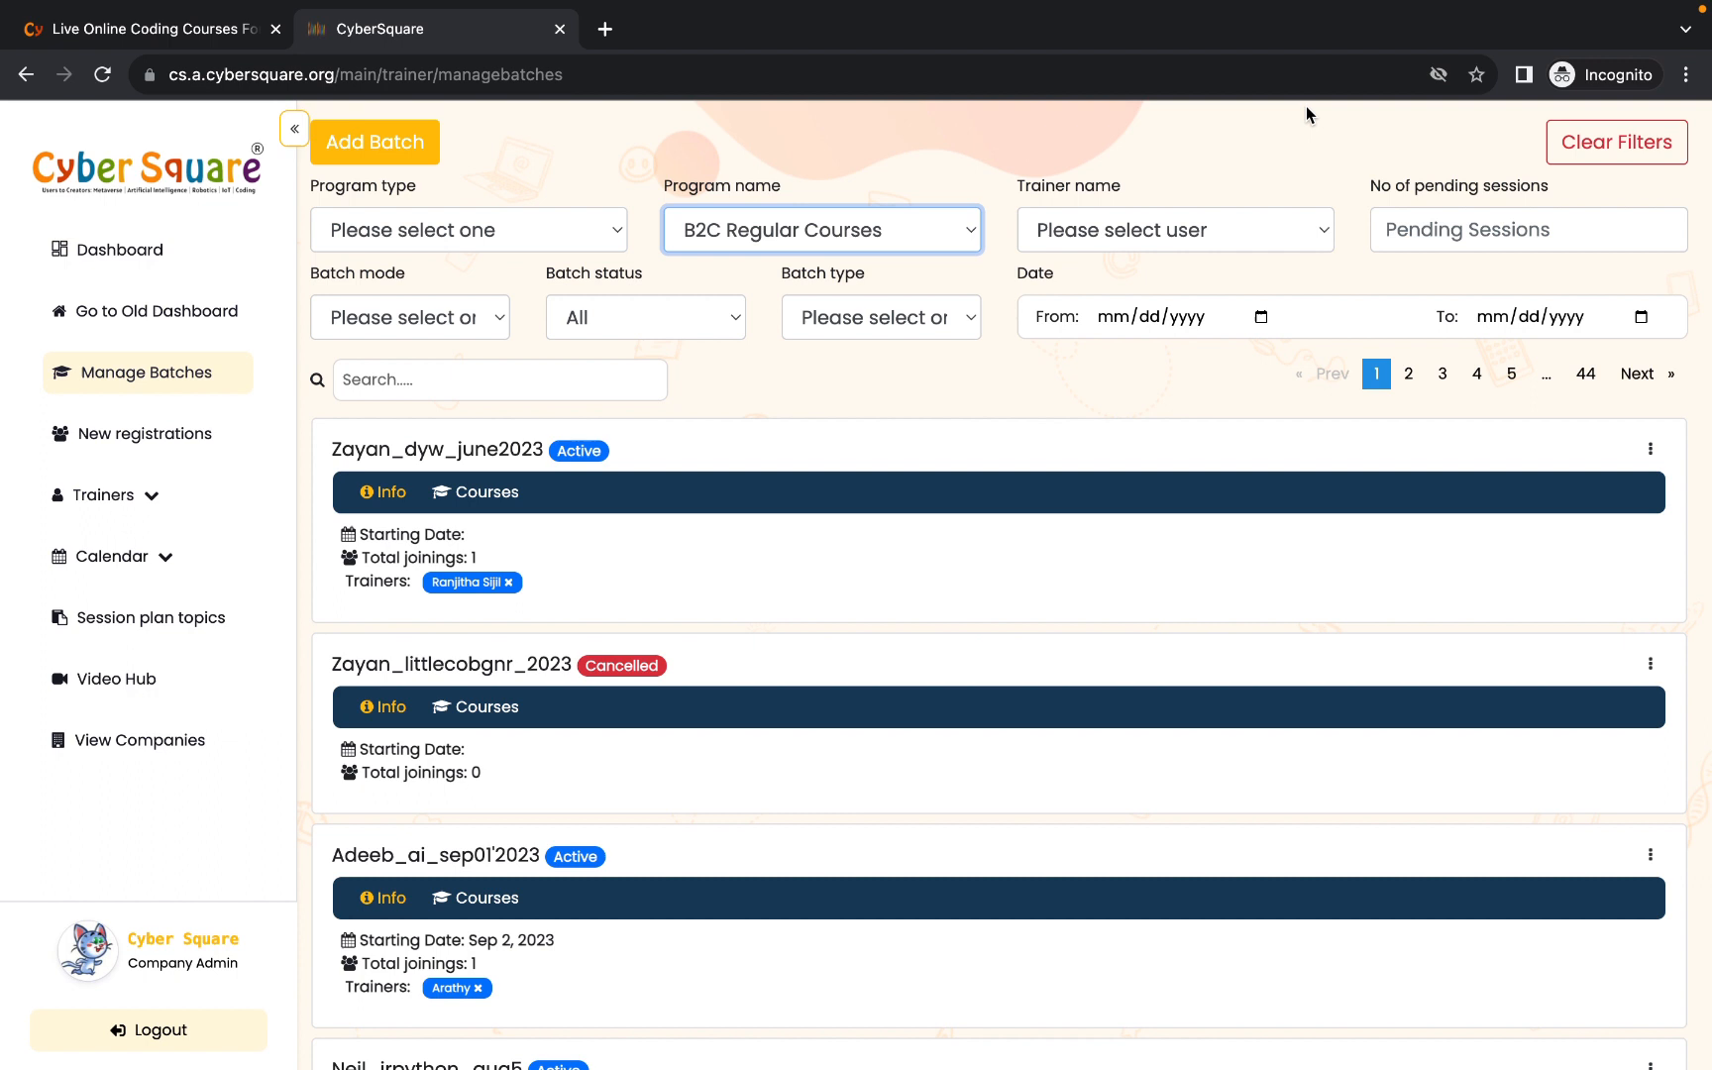
left_click(1576, 146)
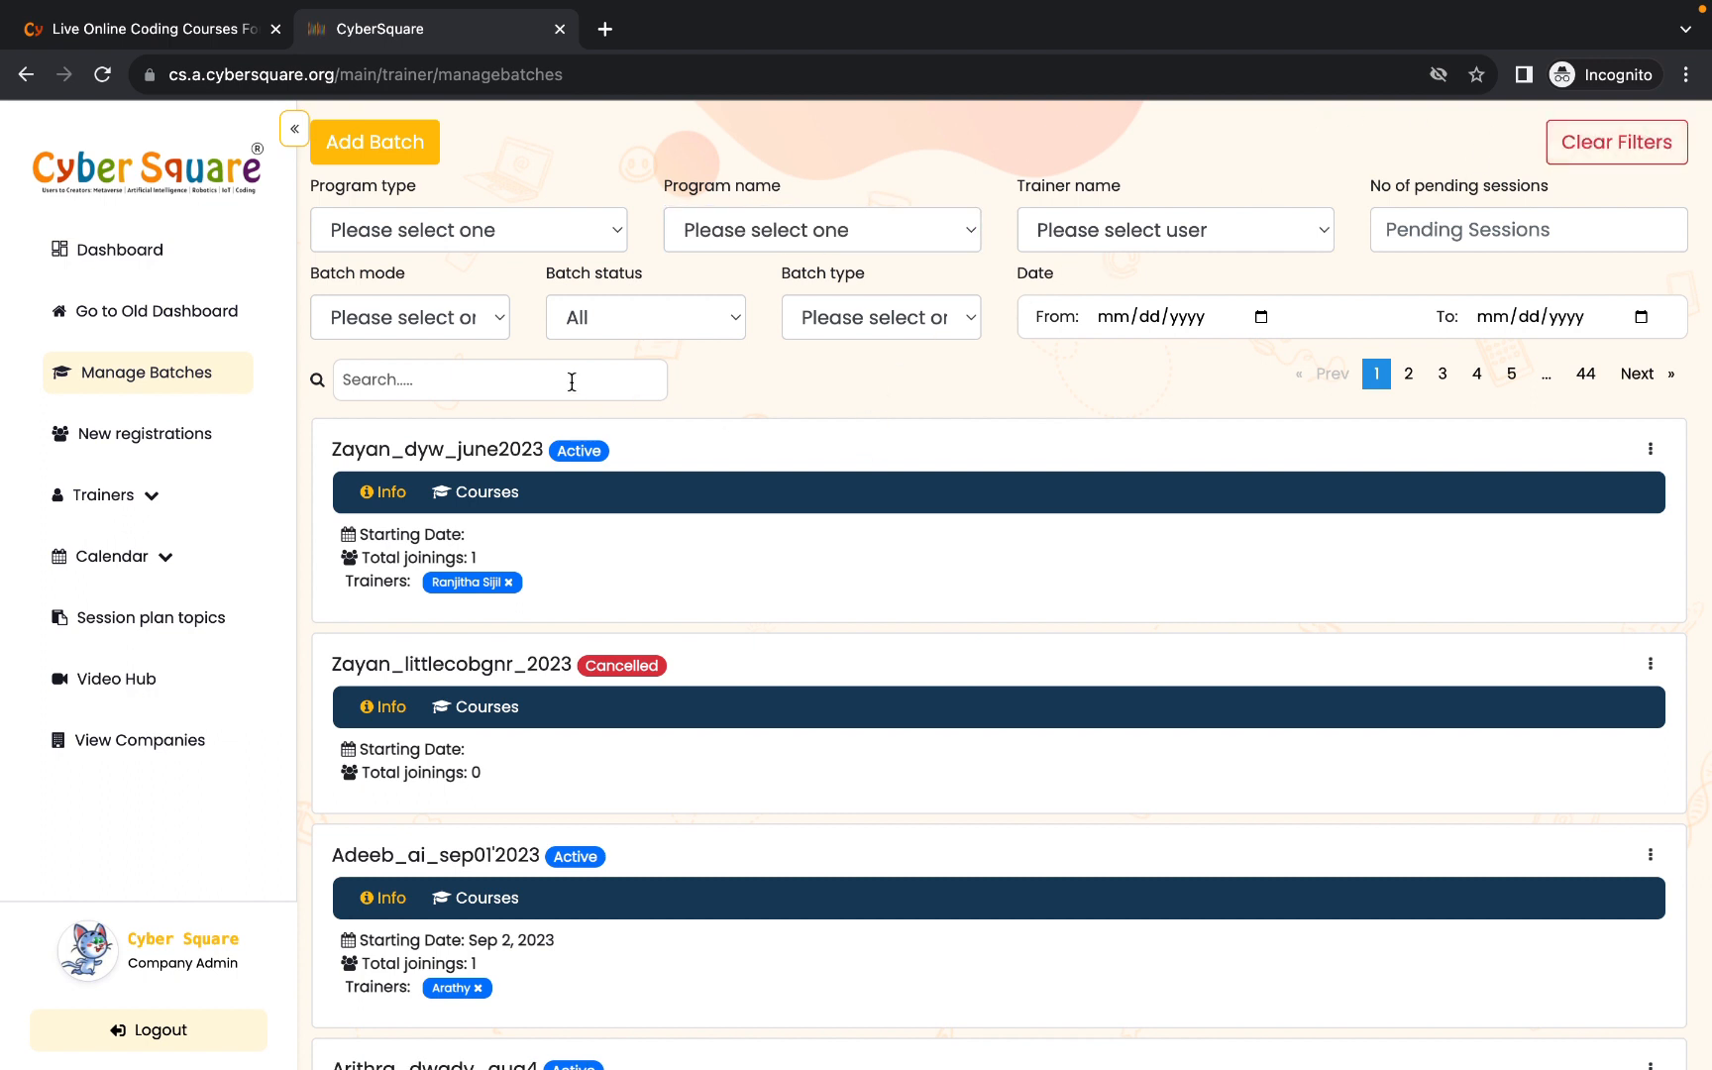
left_click(510, 379)
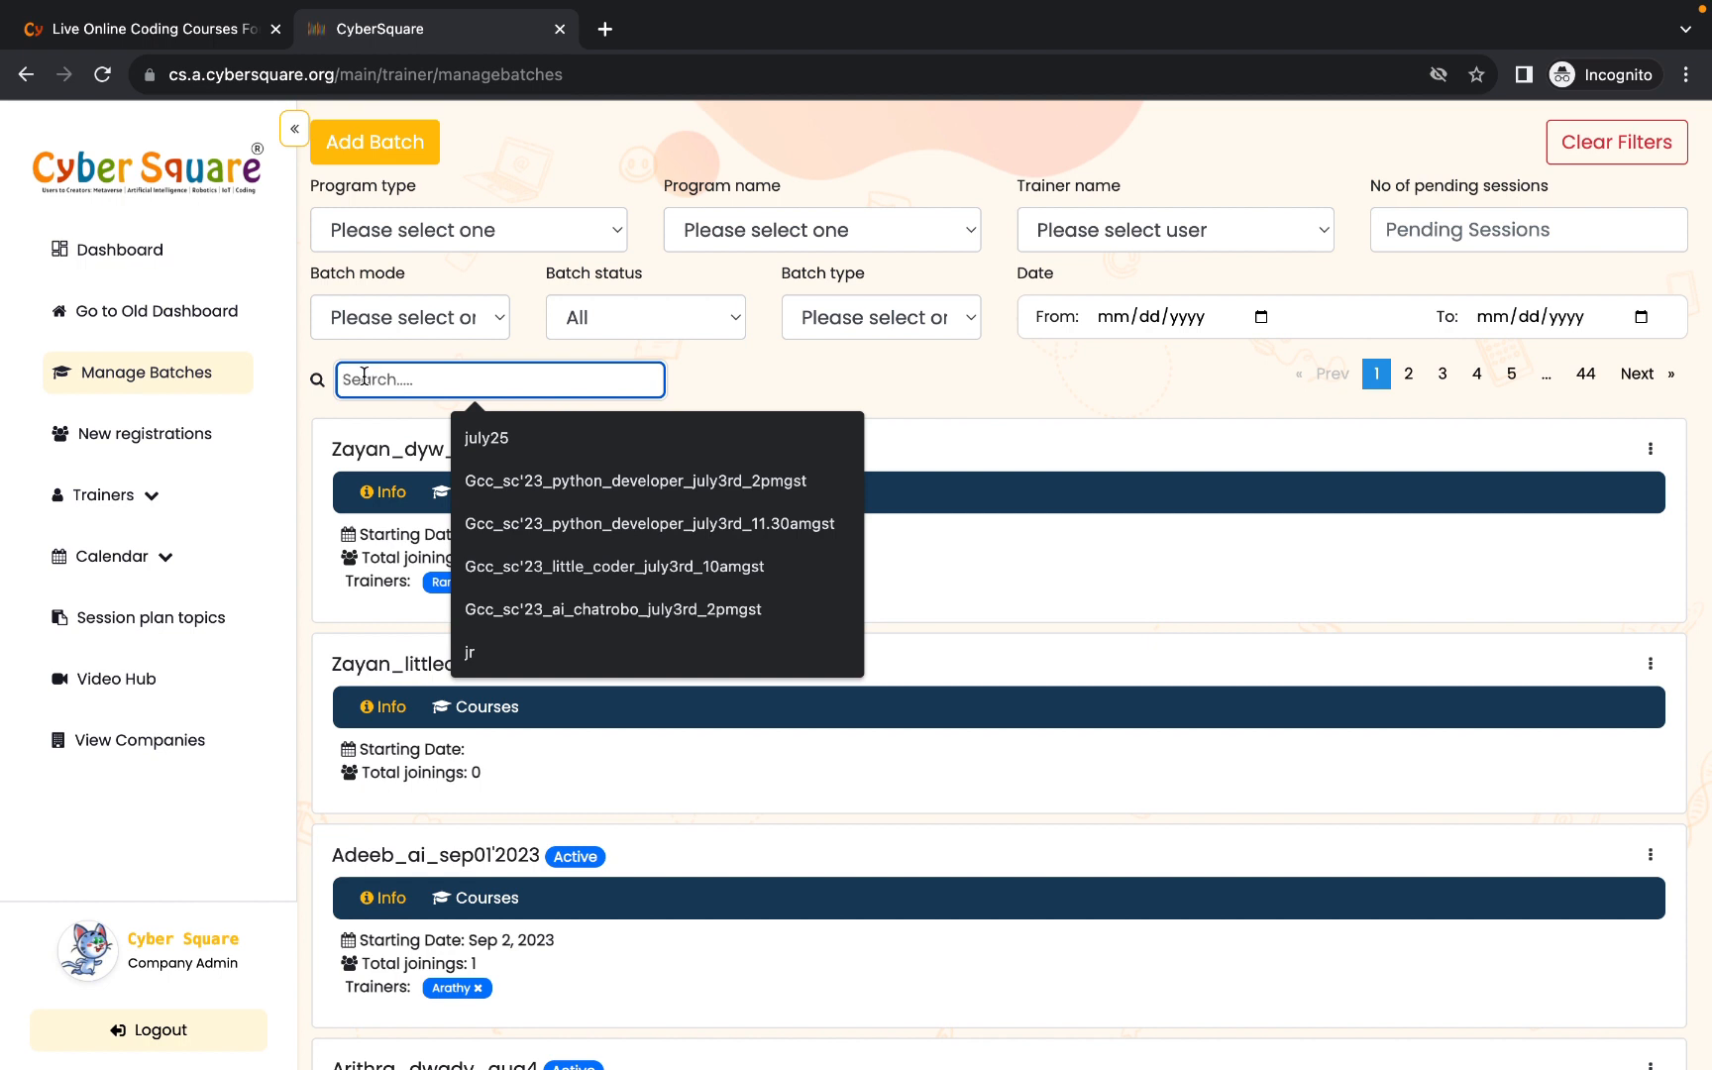
left_click(824, 363)
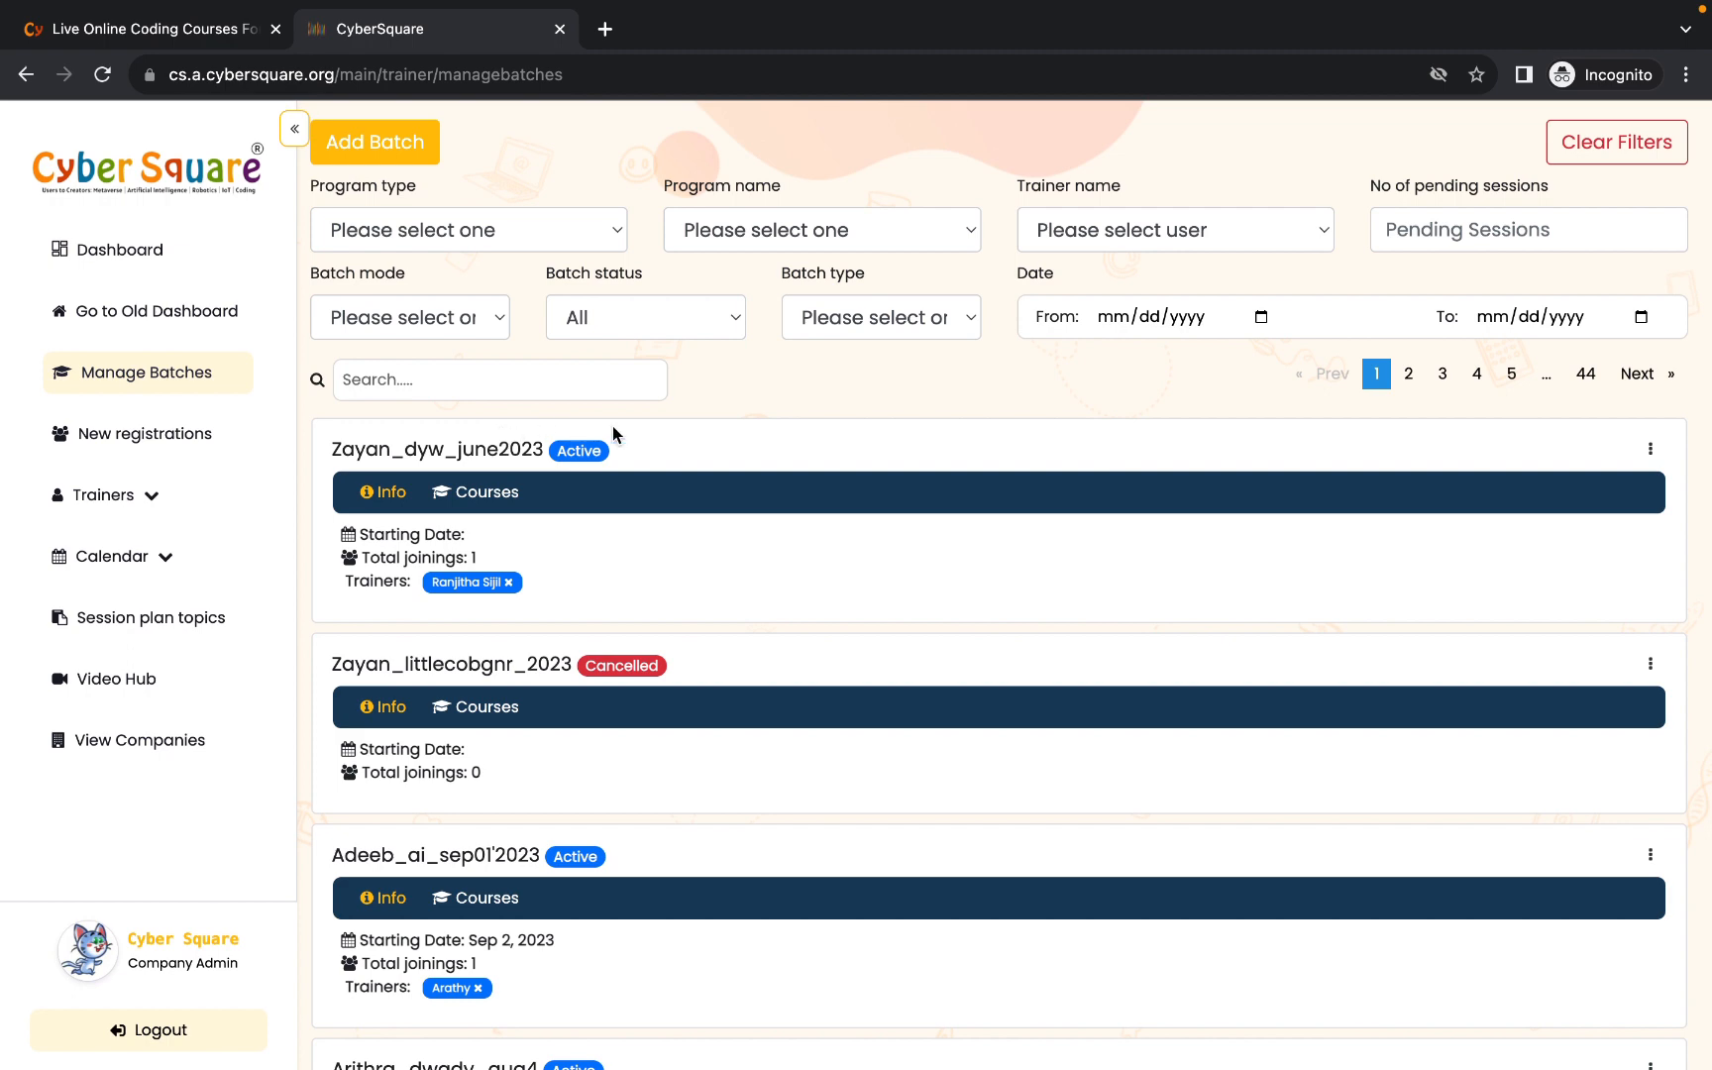
- Start a new batch and enter its name as the test student's name followed by _LittleCoder_Aug31_2023
left_click(369, 163)
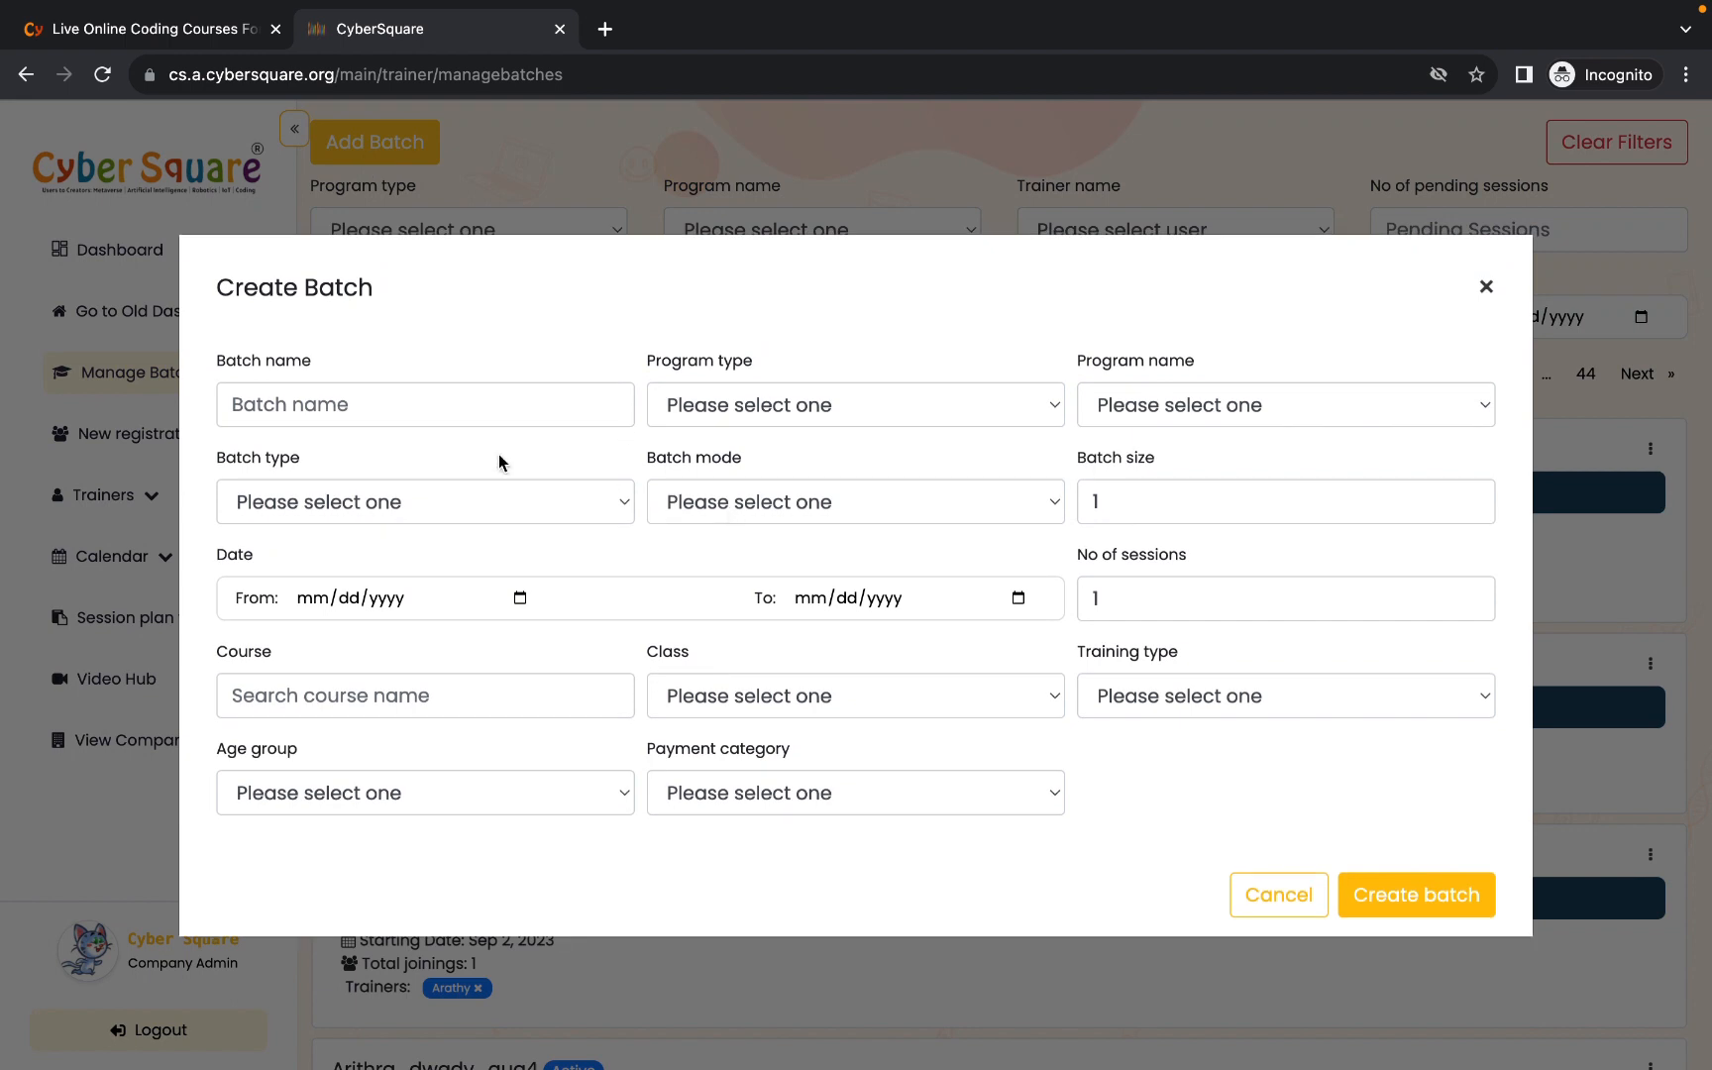
left_click(384, 402)
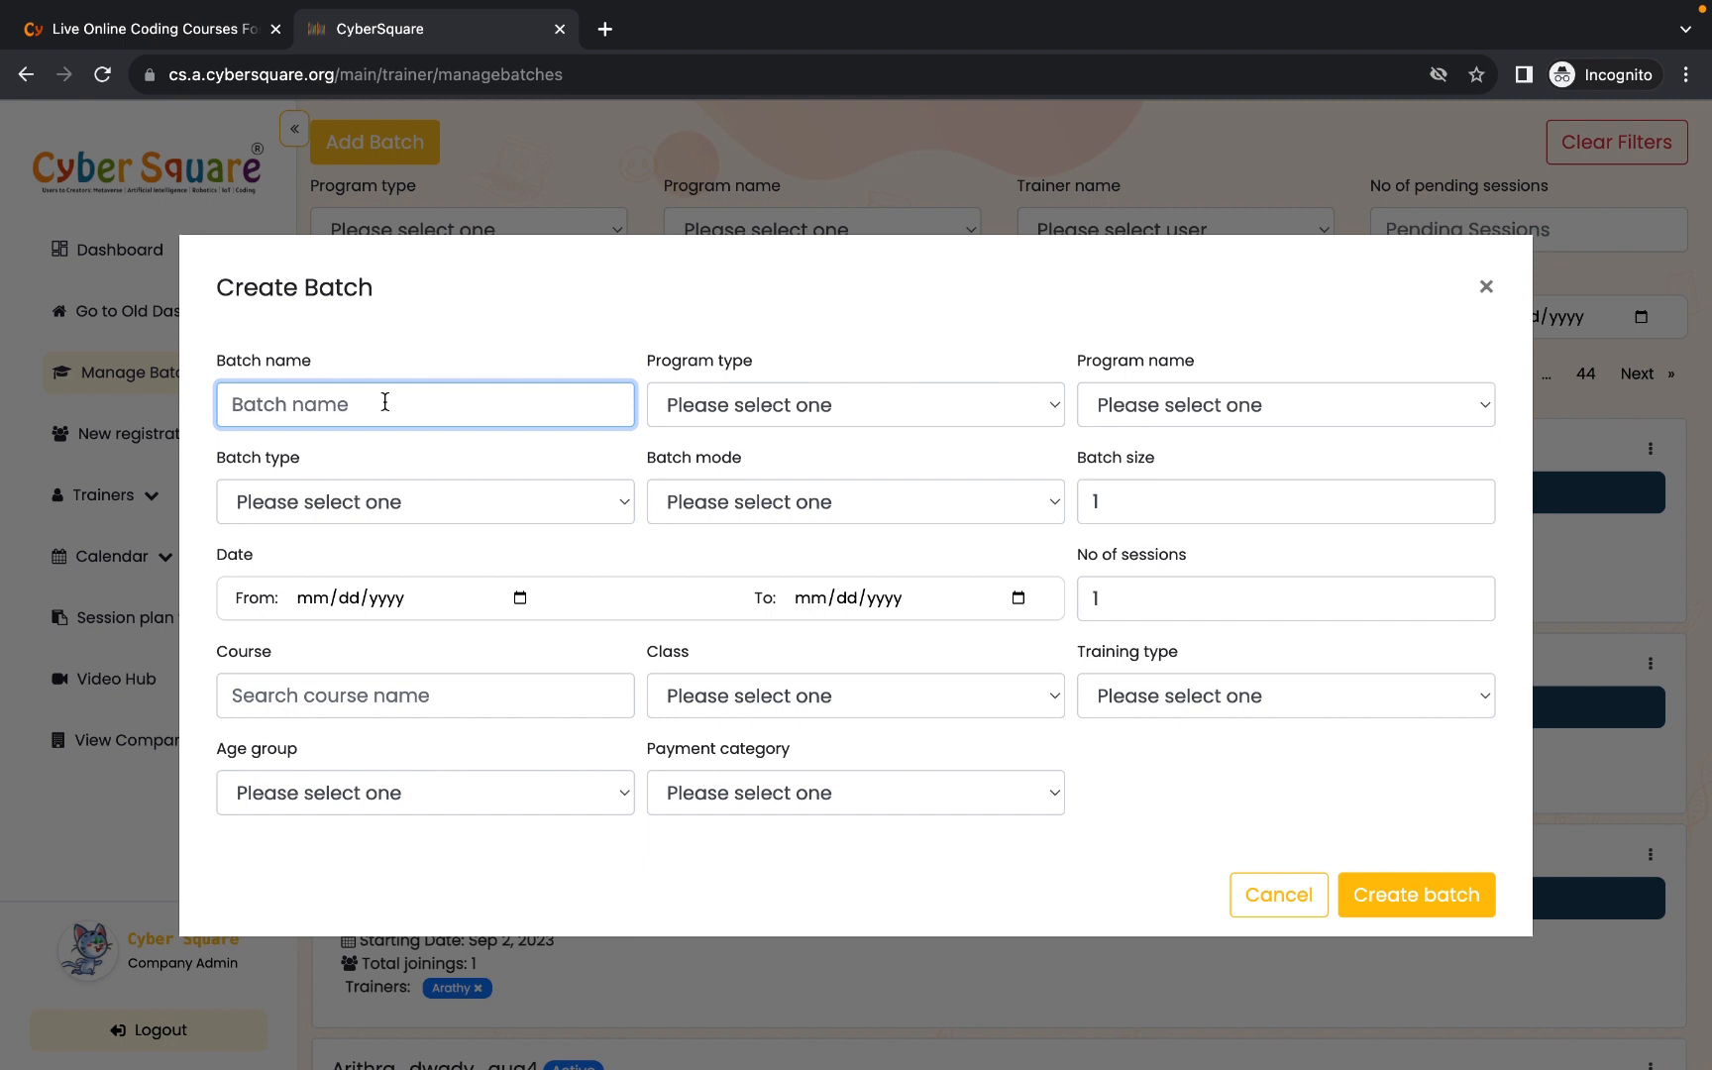
type("TestIhsana_Little")
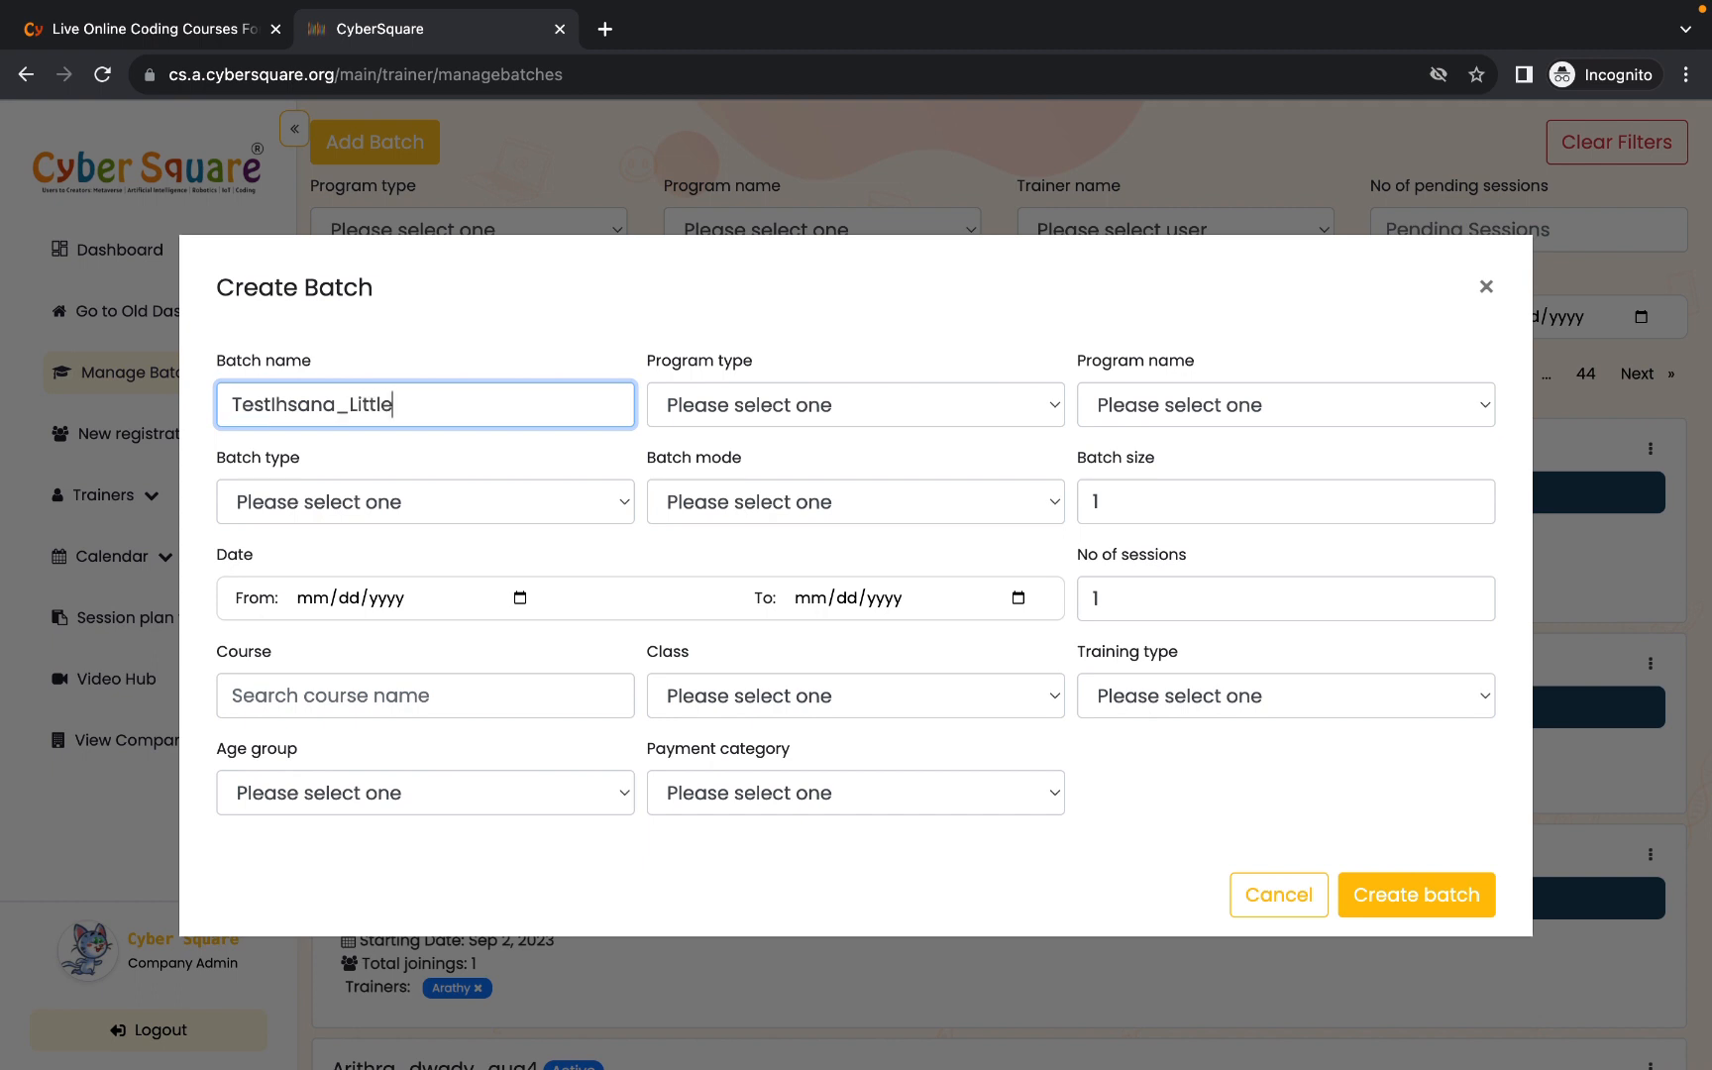
type("Coder_Aug31")
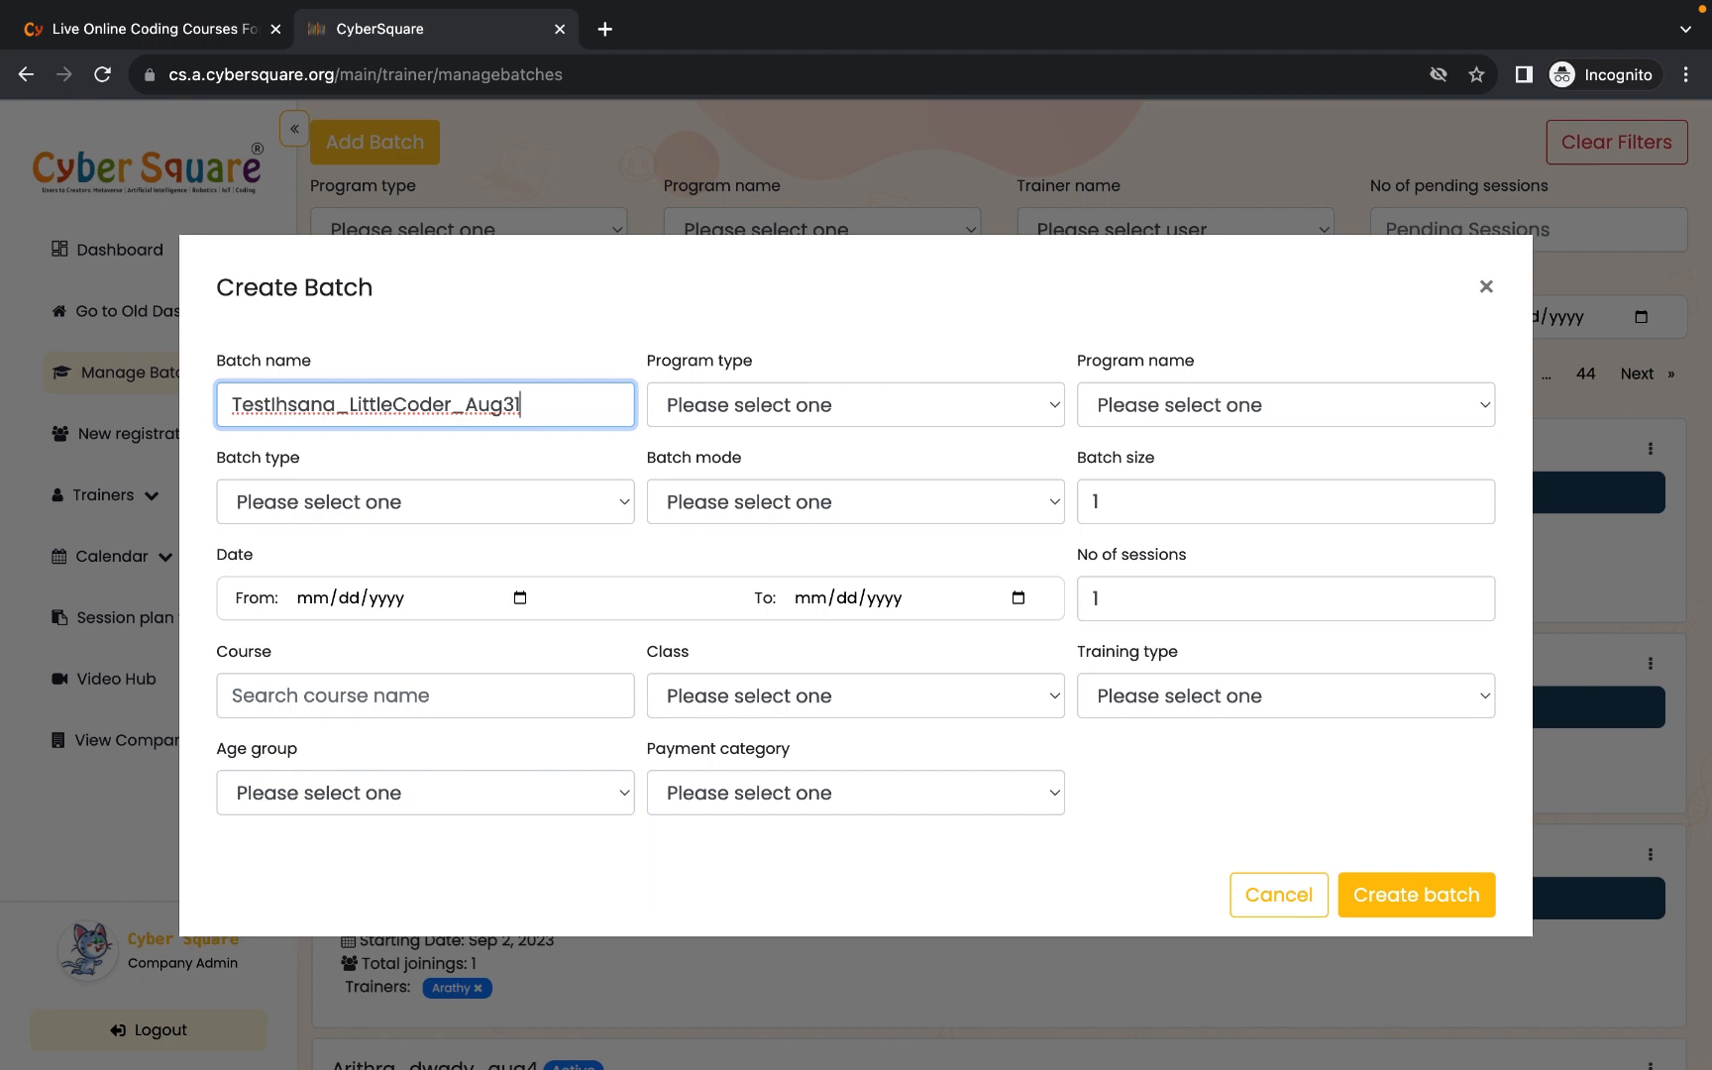
type("_2023")
- Set the new batch's program type to Regular and its program name to B2C Regular Courses
left_click(783, 406)
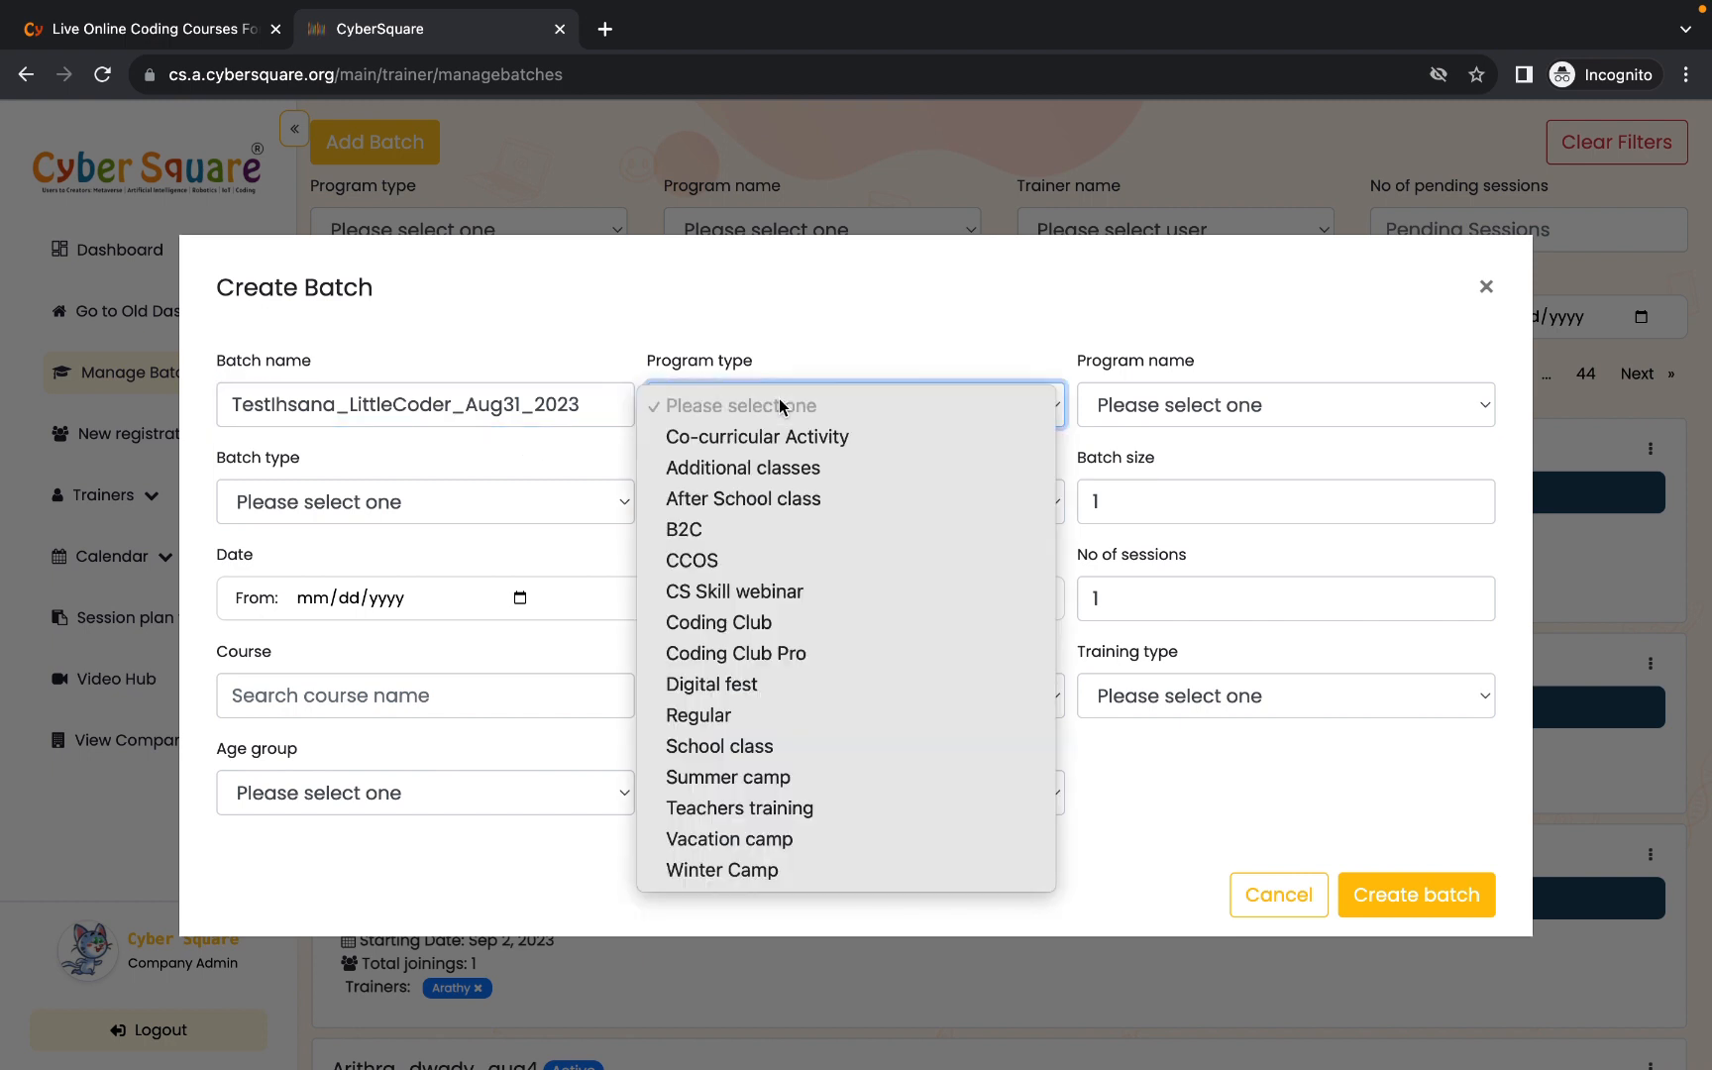
left_click(754, 725)
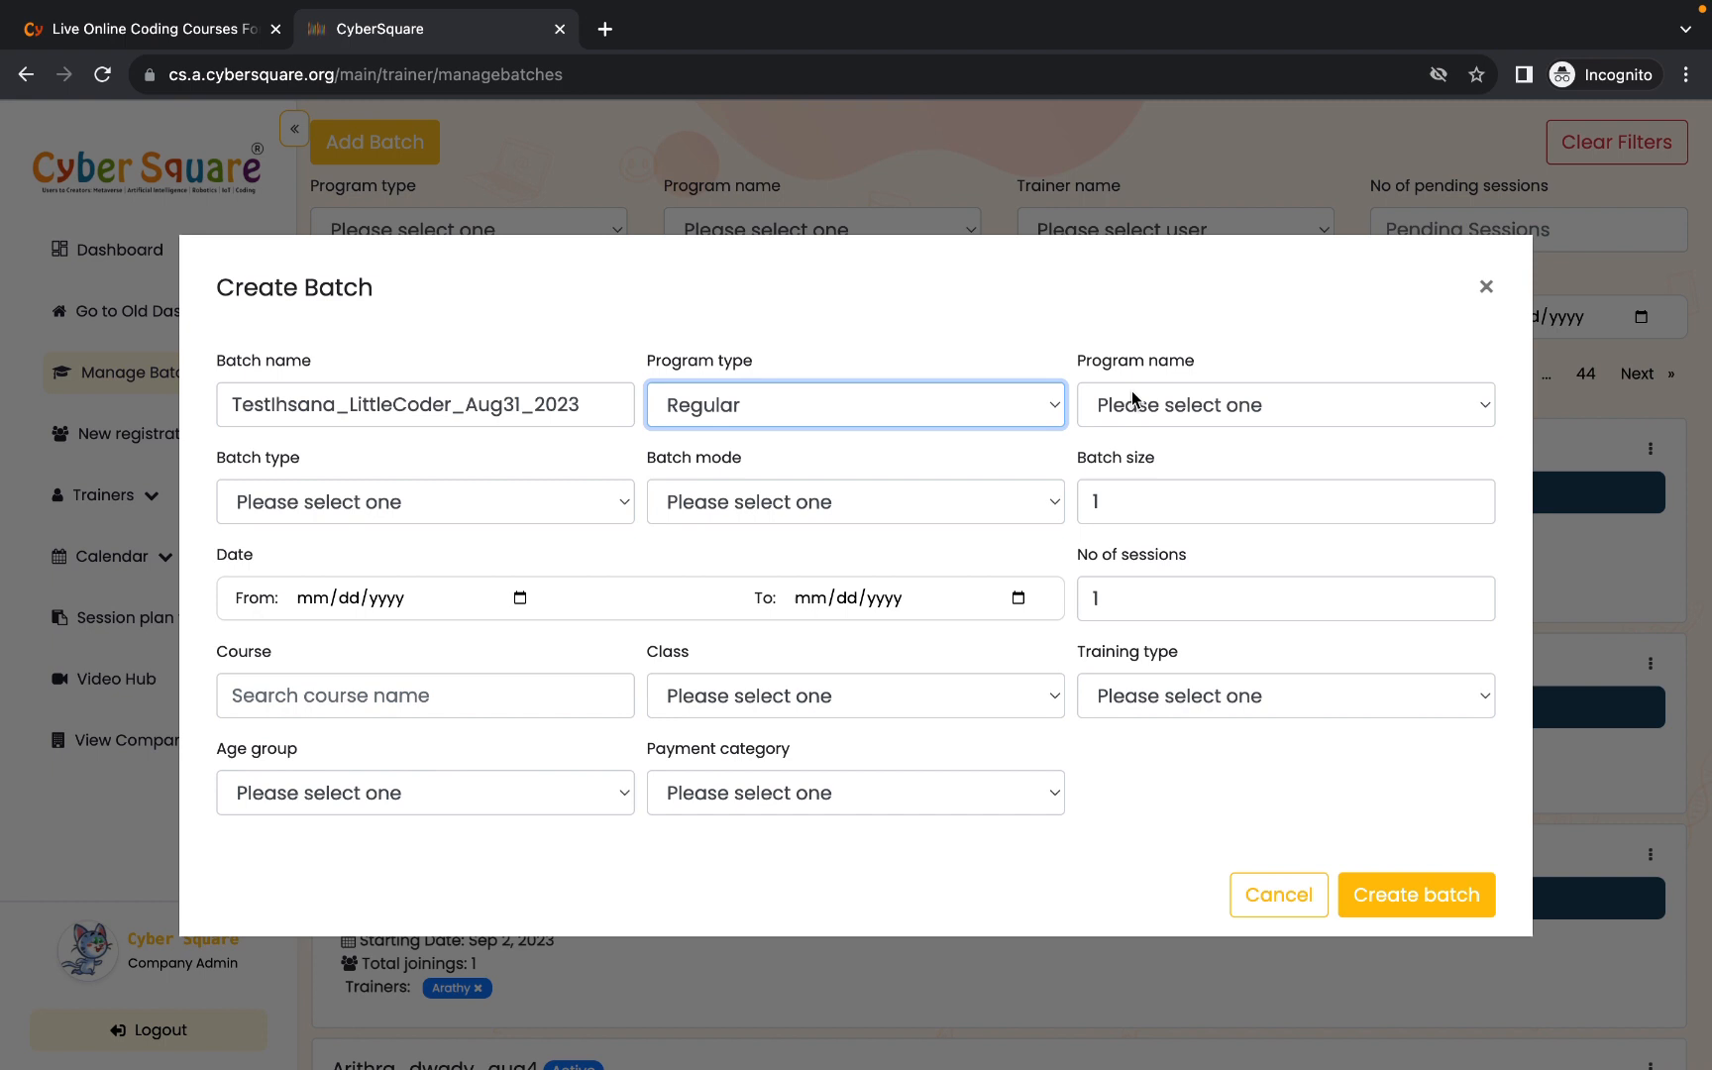
left_click(1024, 404)
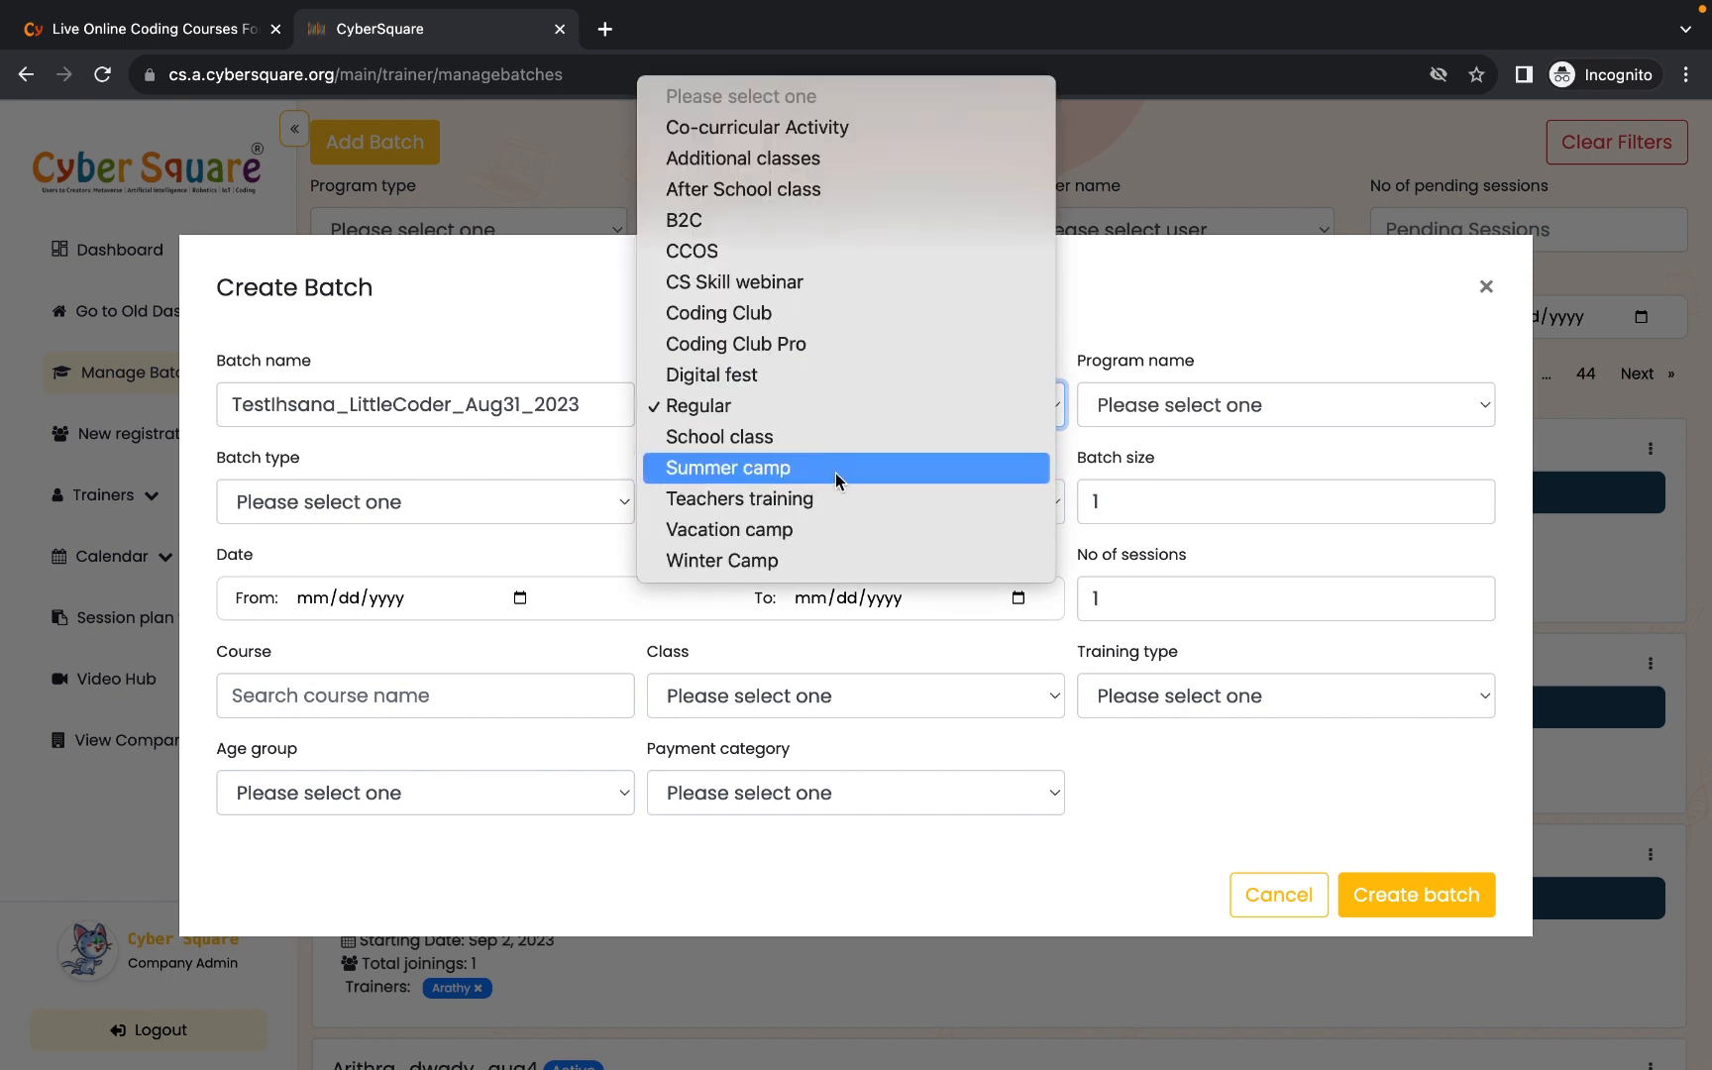
left_click(1111, 322)
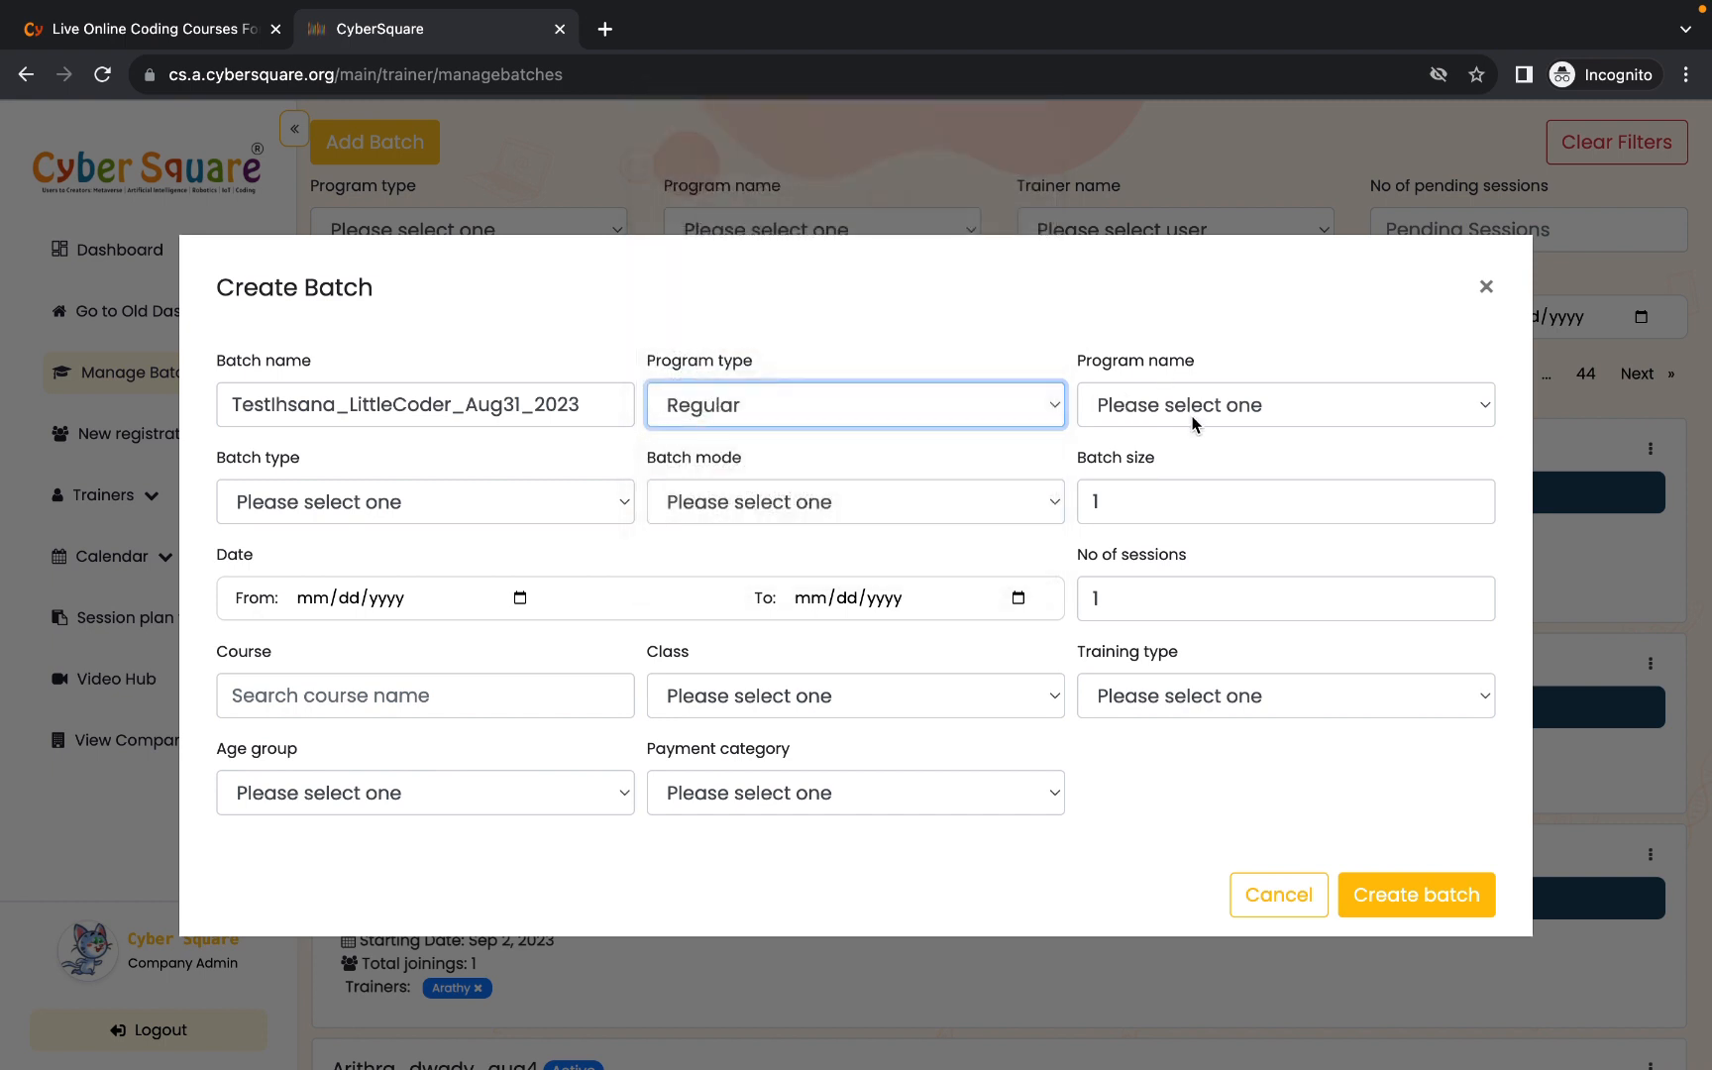
left_click(1196, 422)
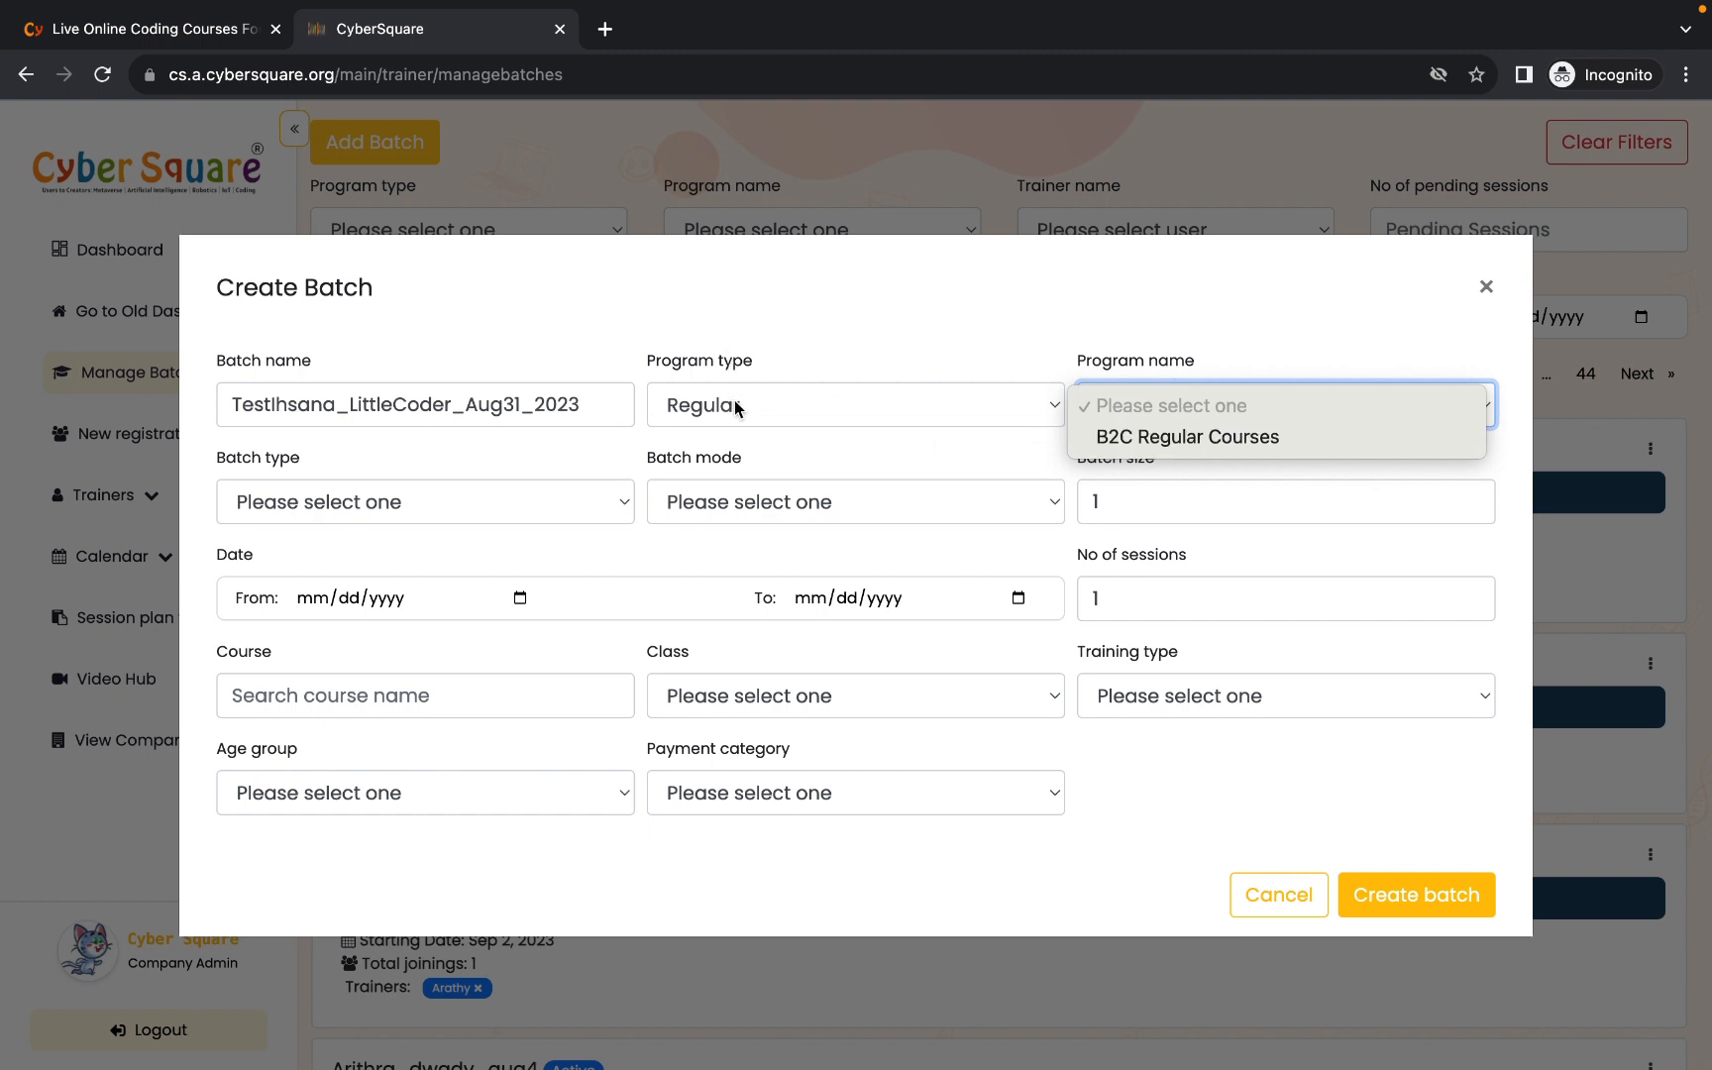
left_click(1167, 437)
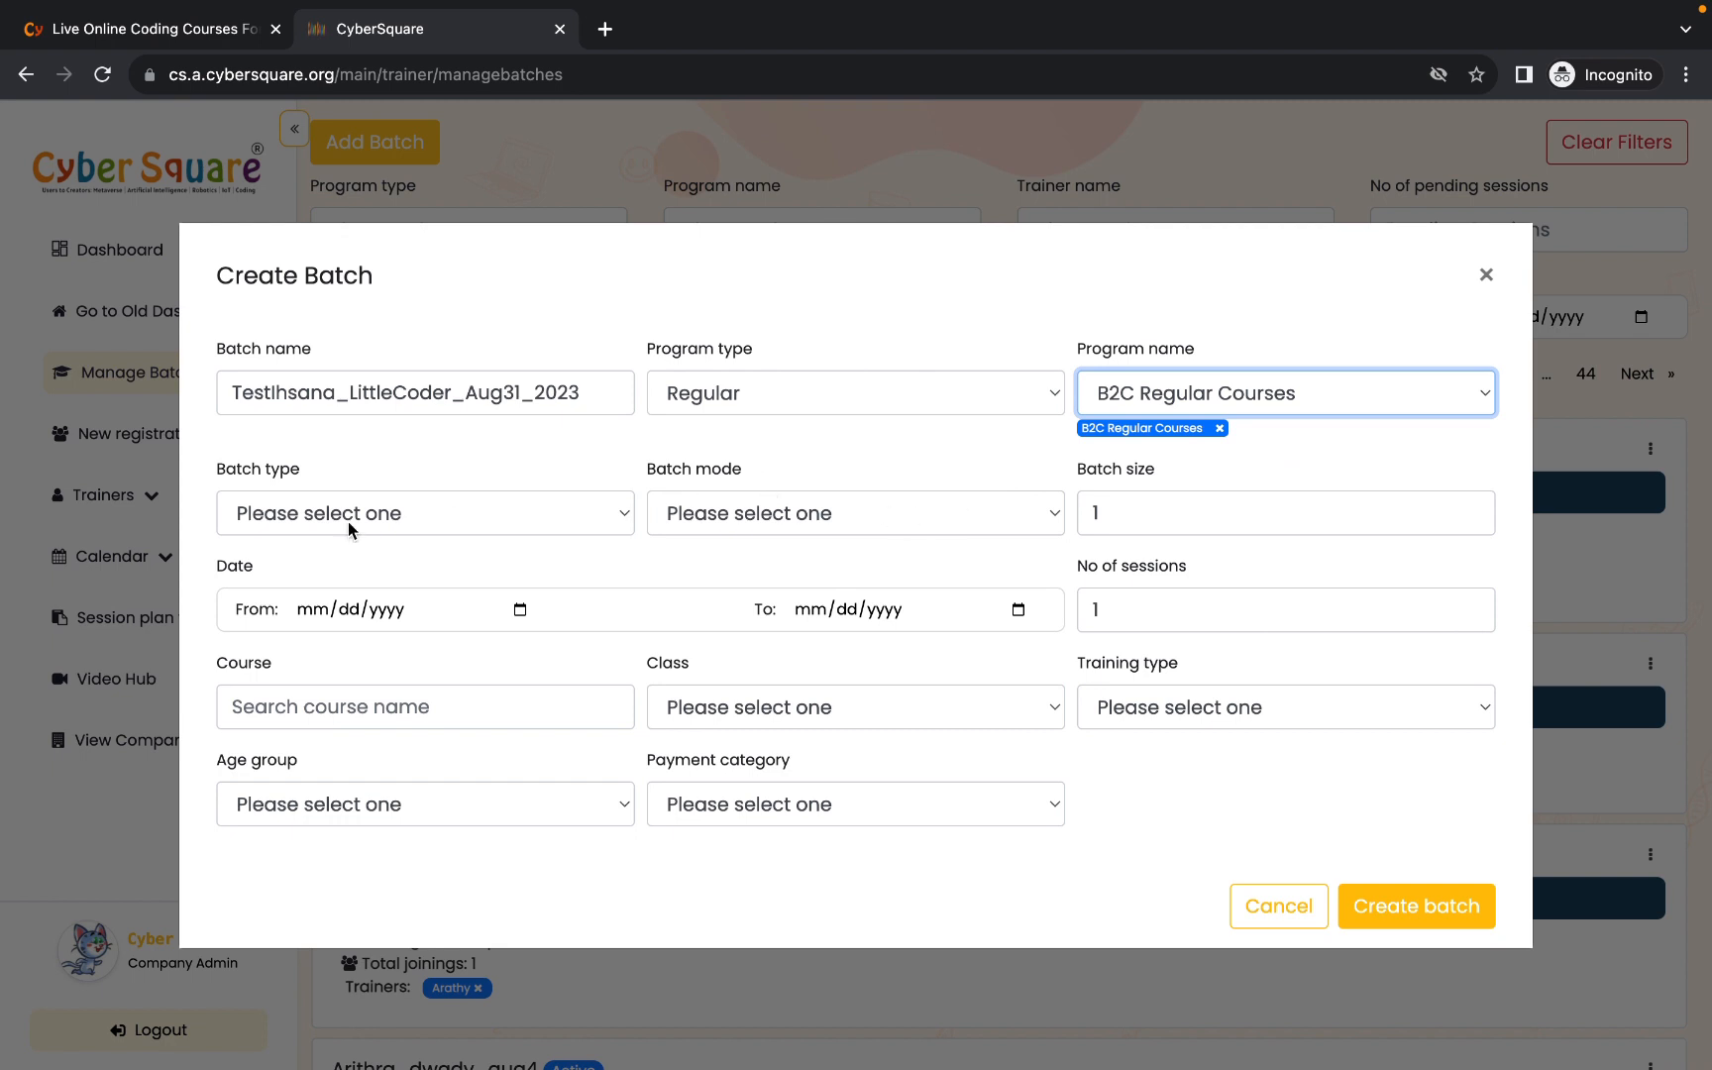
- Set the batch type to One to one and the batch mode to Online, keeping a batch size of 1
left_click(489, 513)
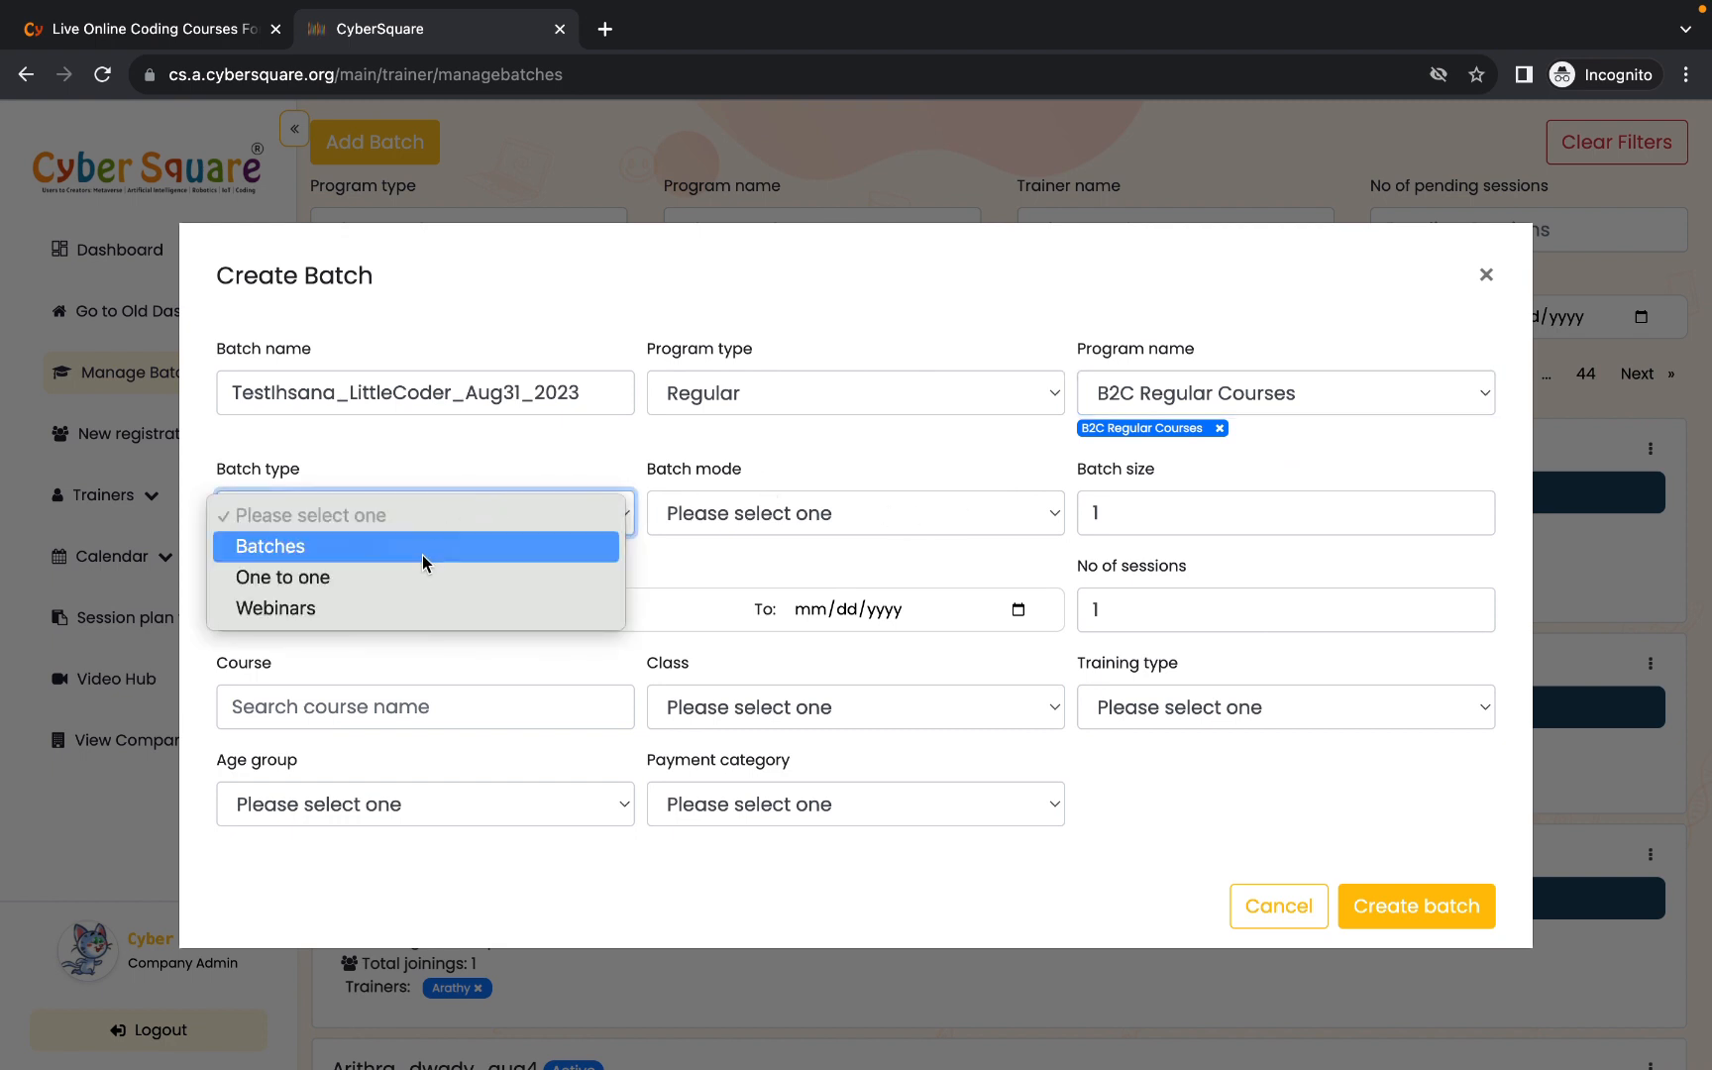
left_click(325, 582)
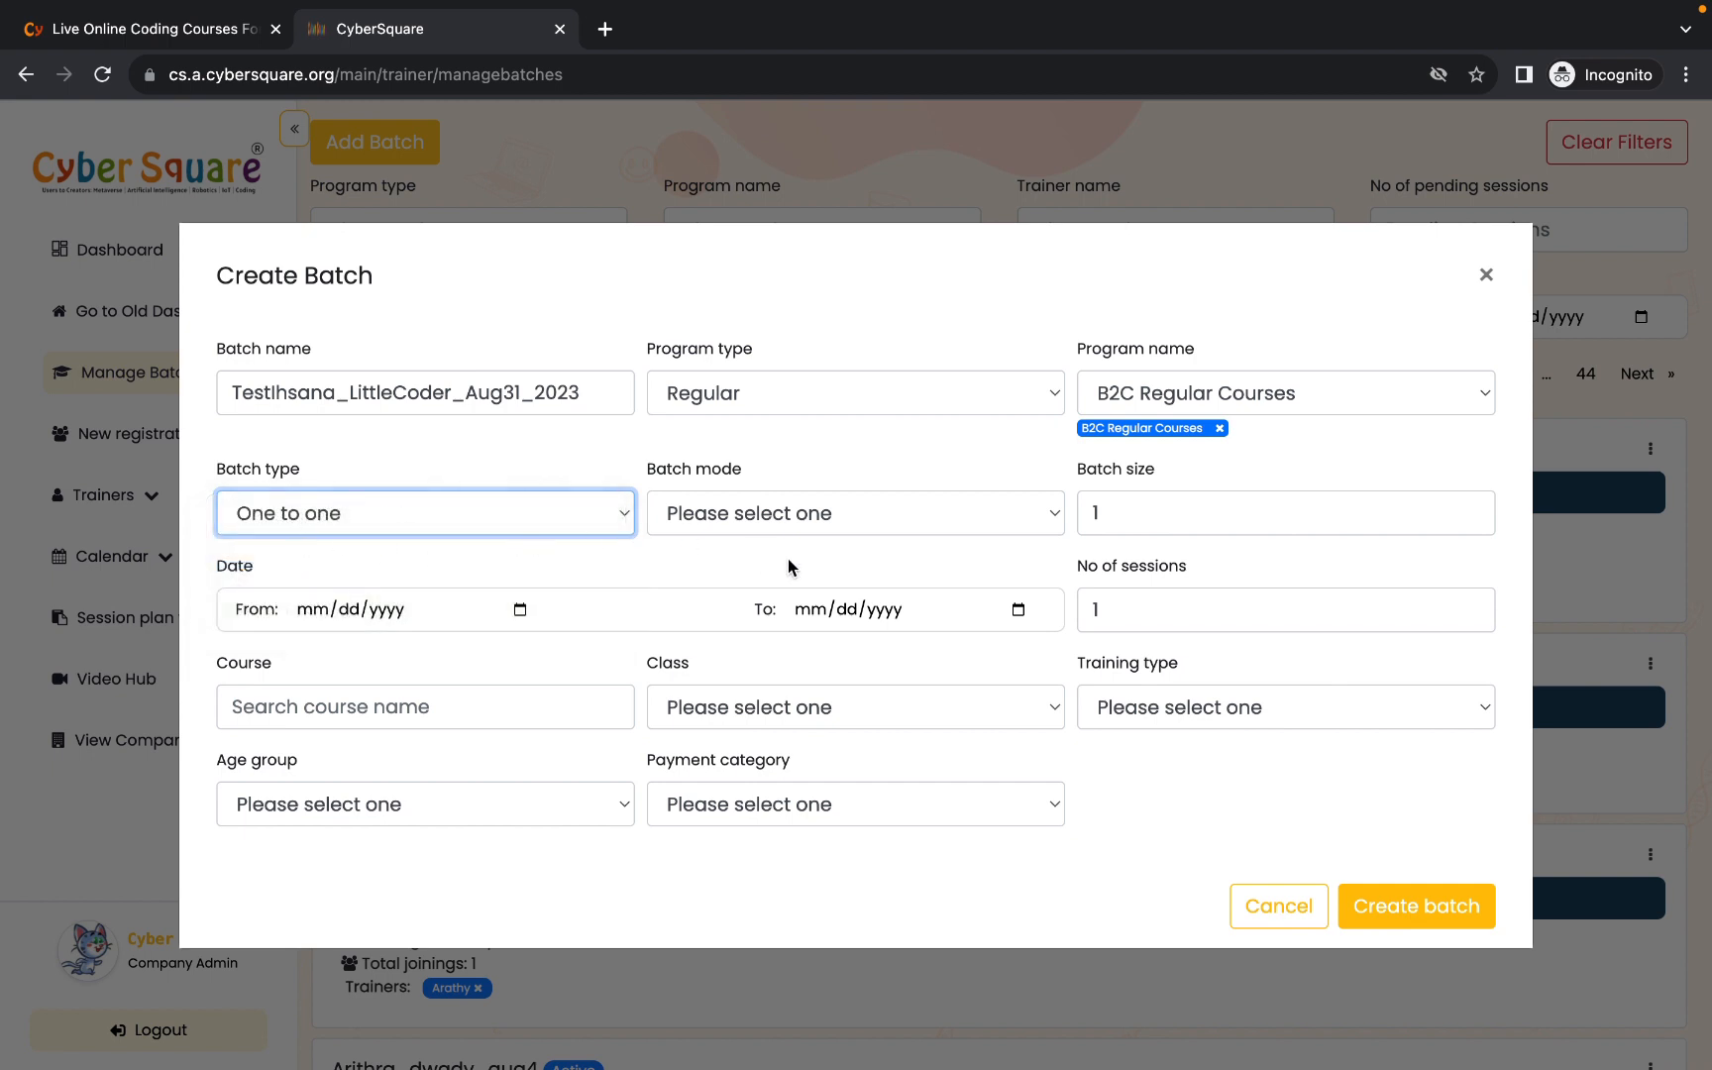
left_click(758, 525)
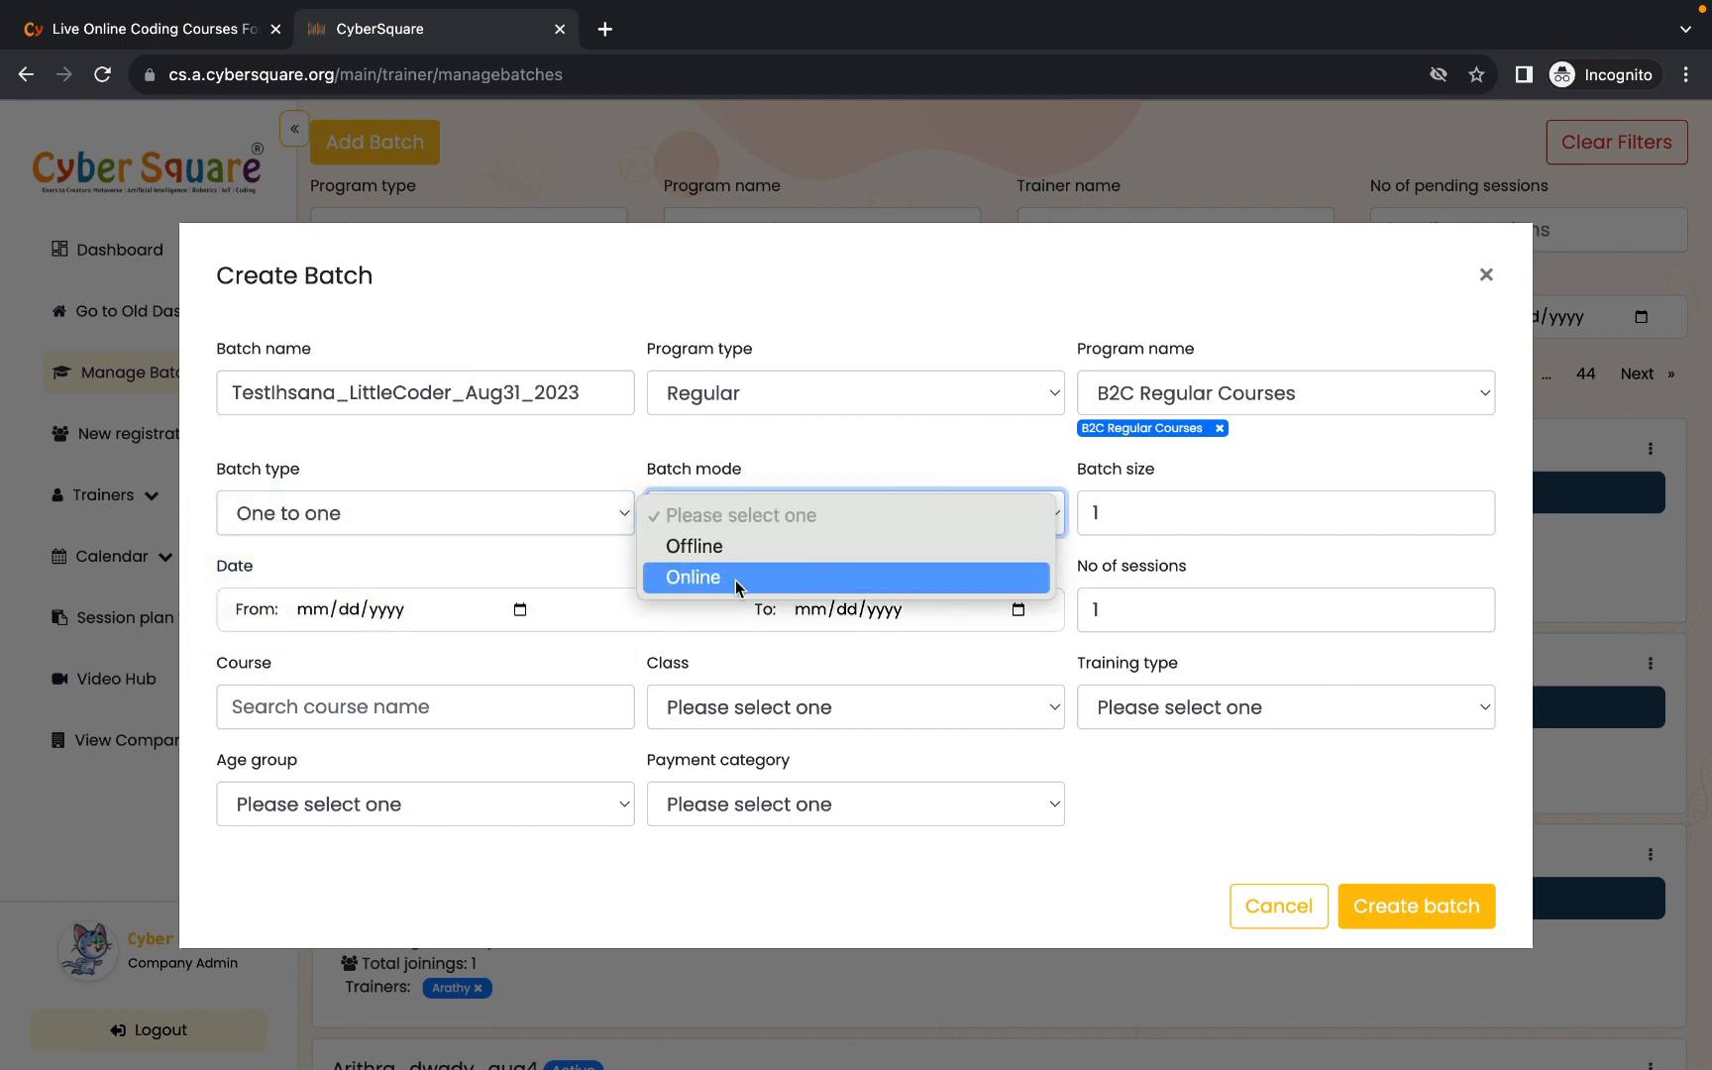
left_click(737, 585)
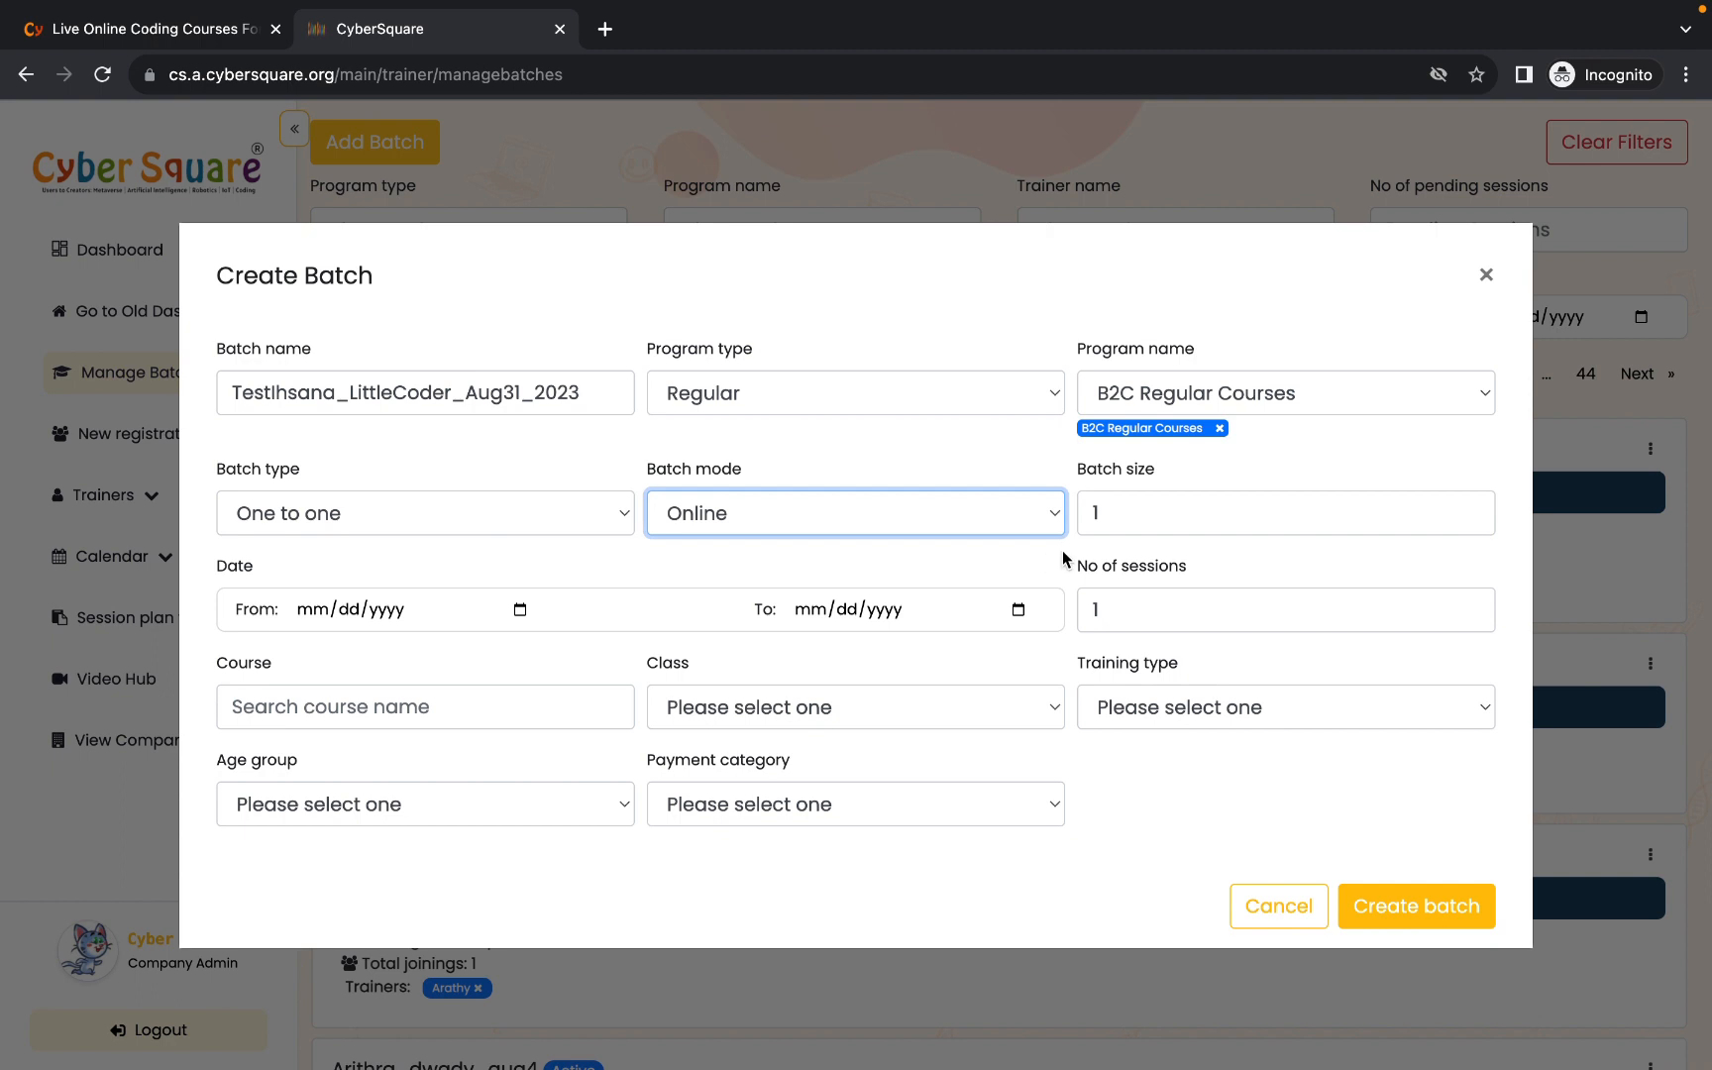
left_click(1123, 510)
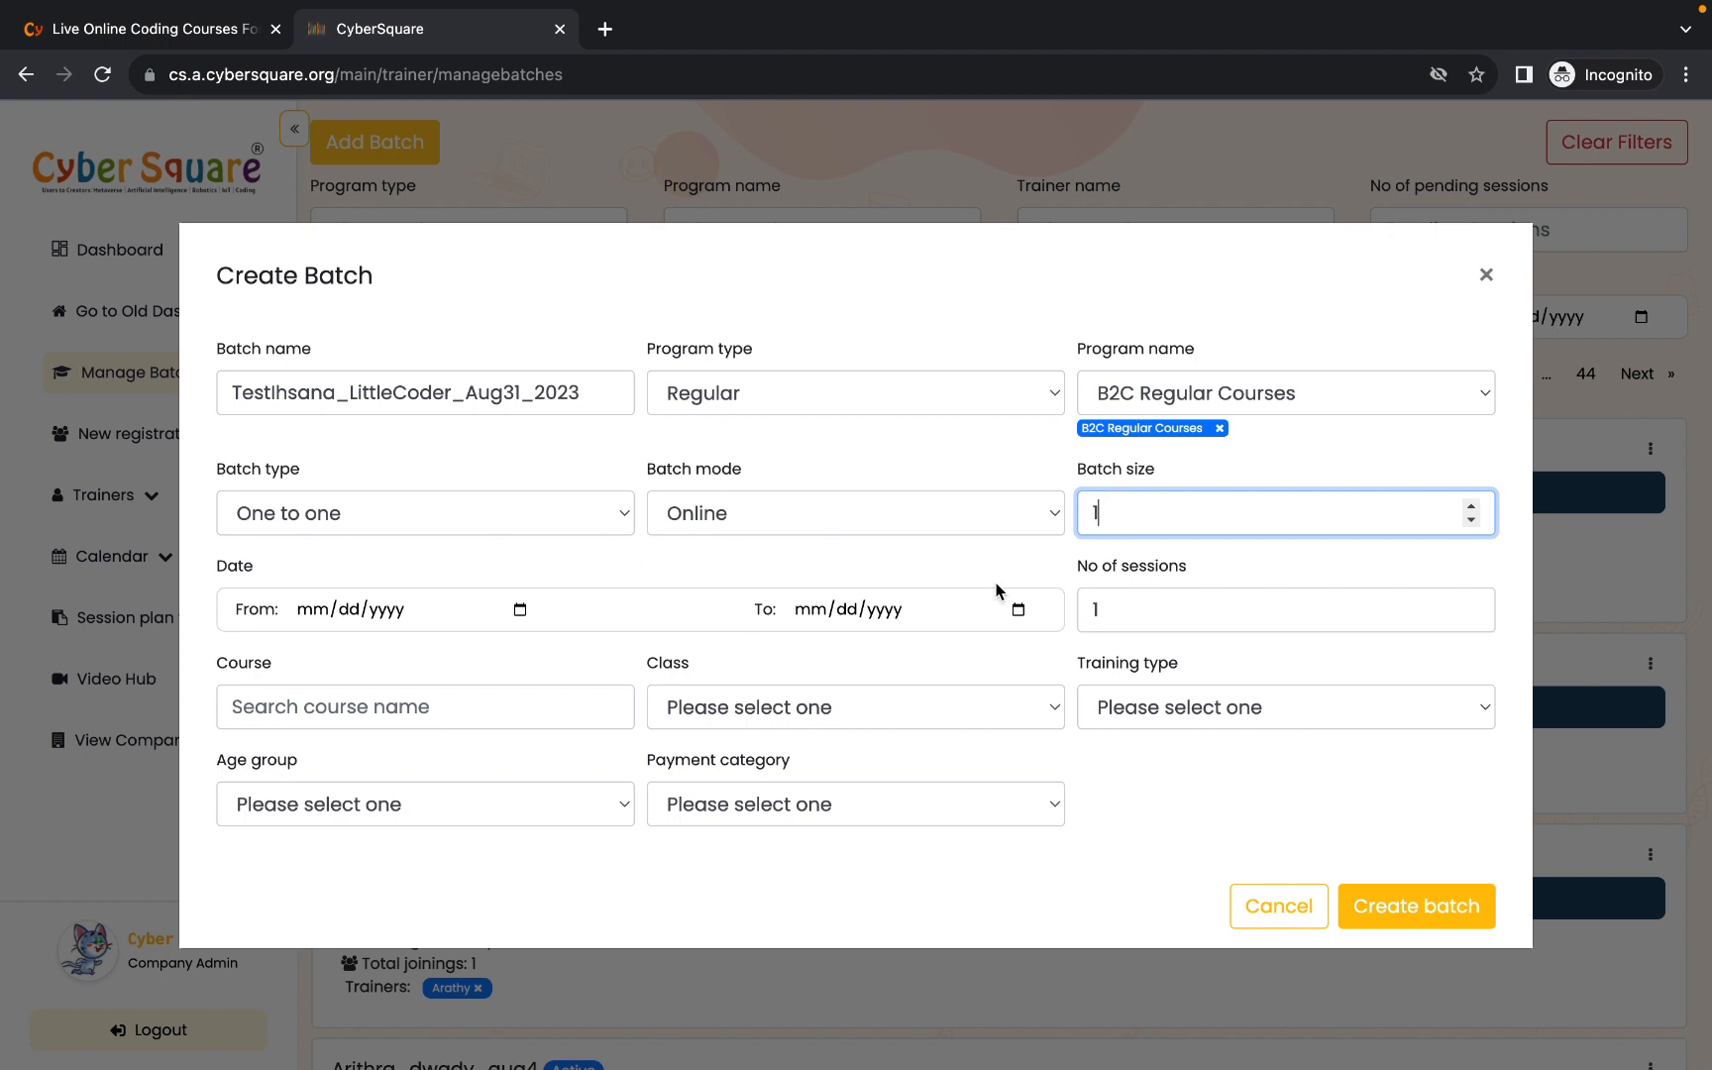
- Set the new batch's date range from 08/31/2023 to 11/01/2023
left_click(520, 610)
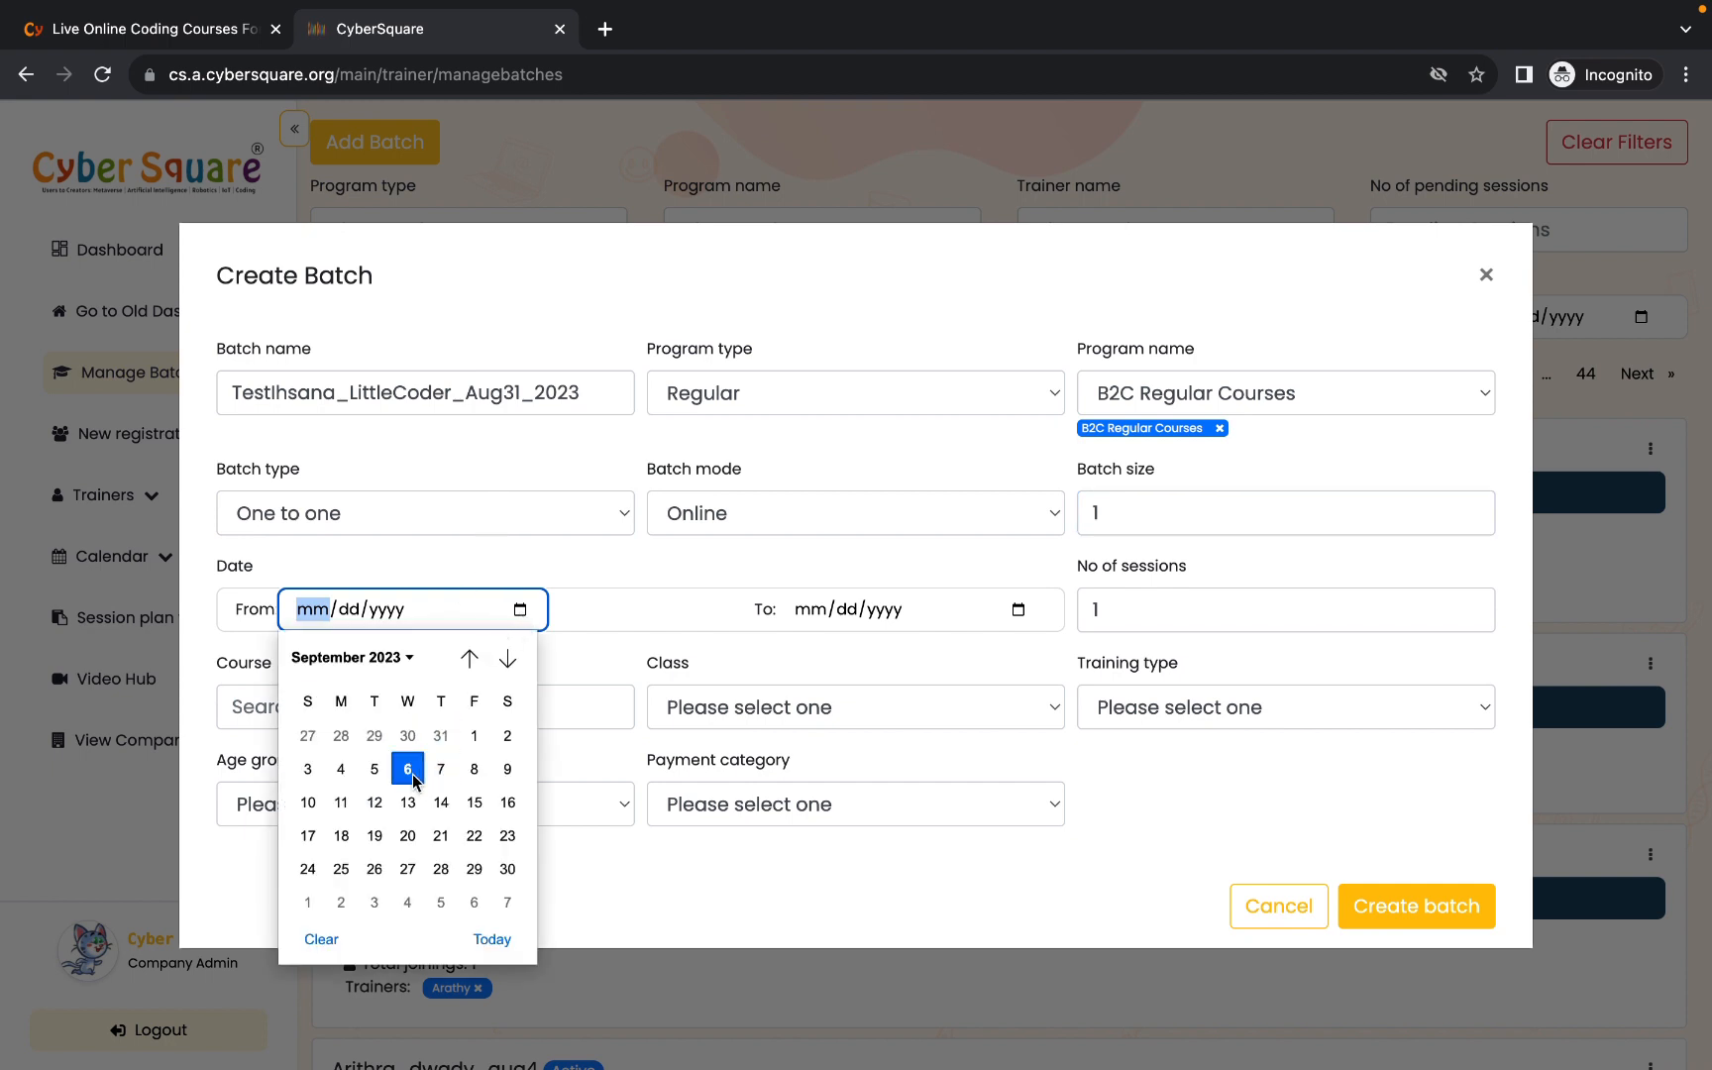
left_click(383, 659)
left_click(478, 775)
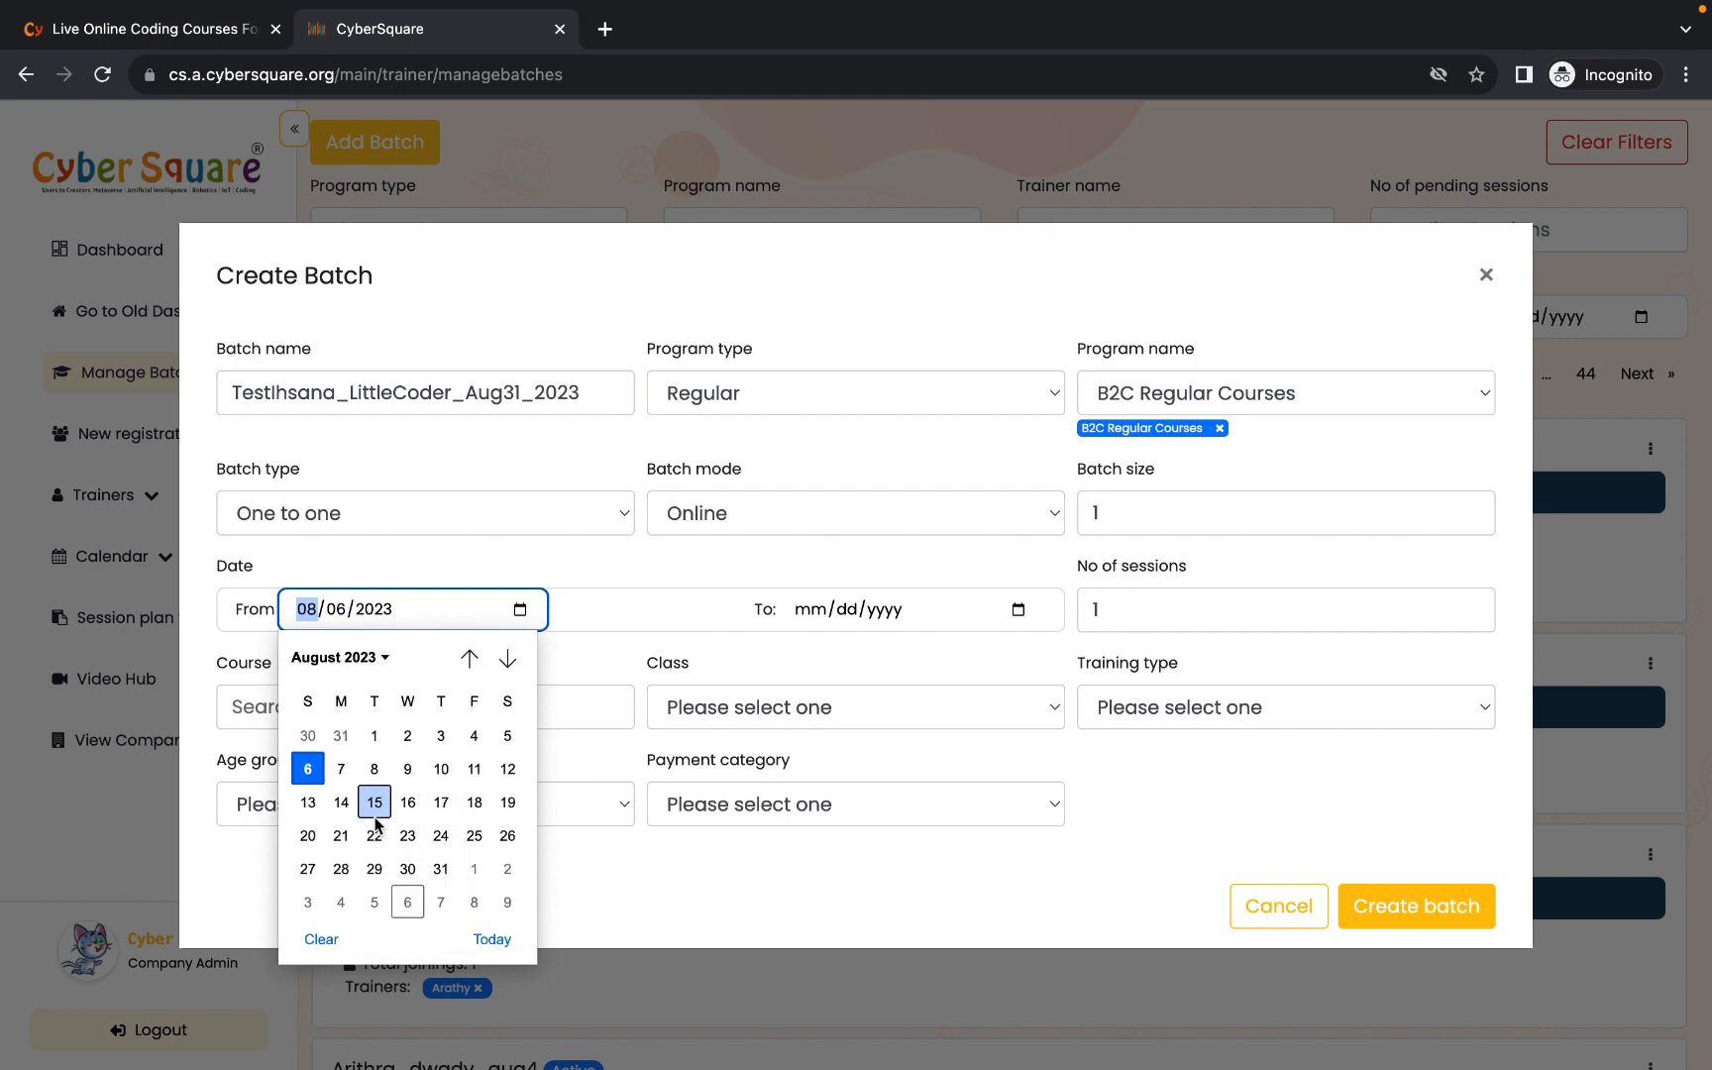
left_click(440, 869)
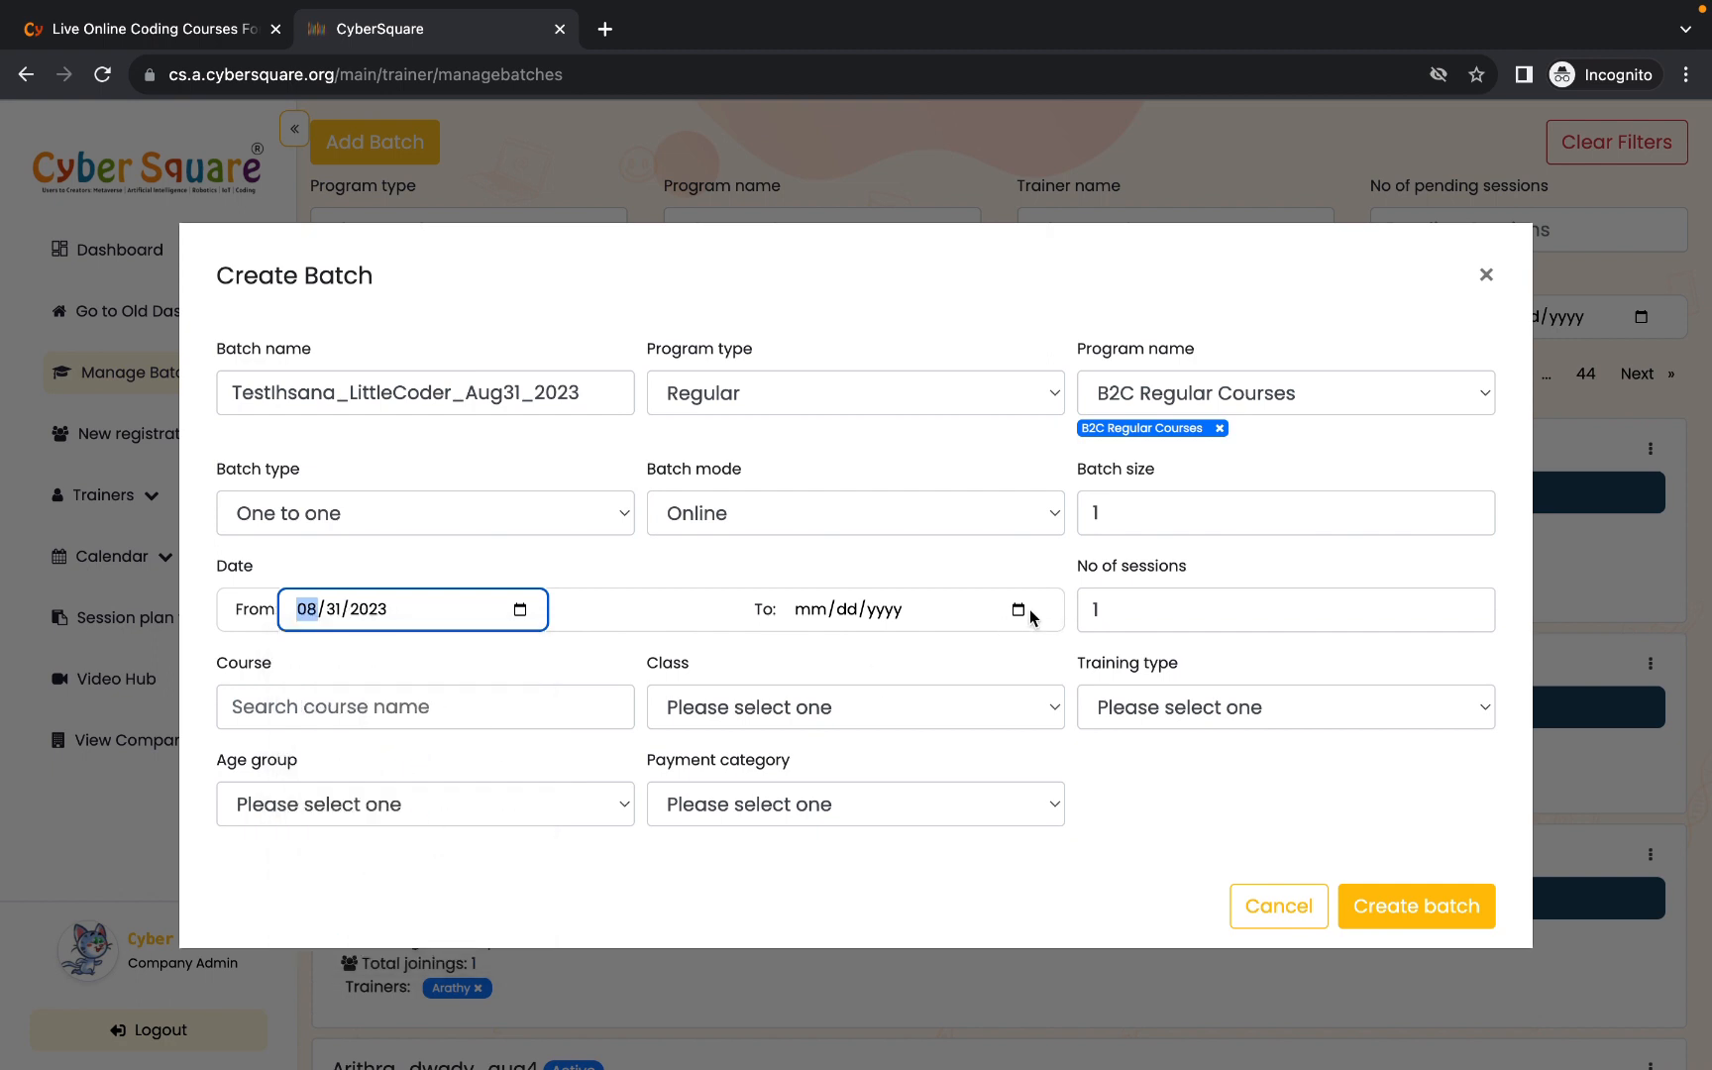
left_click(1019, 609)
left_click(905, 662)
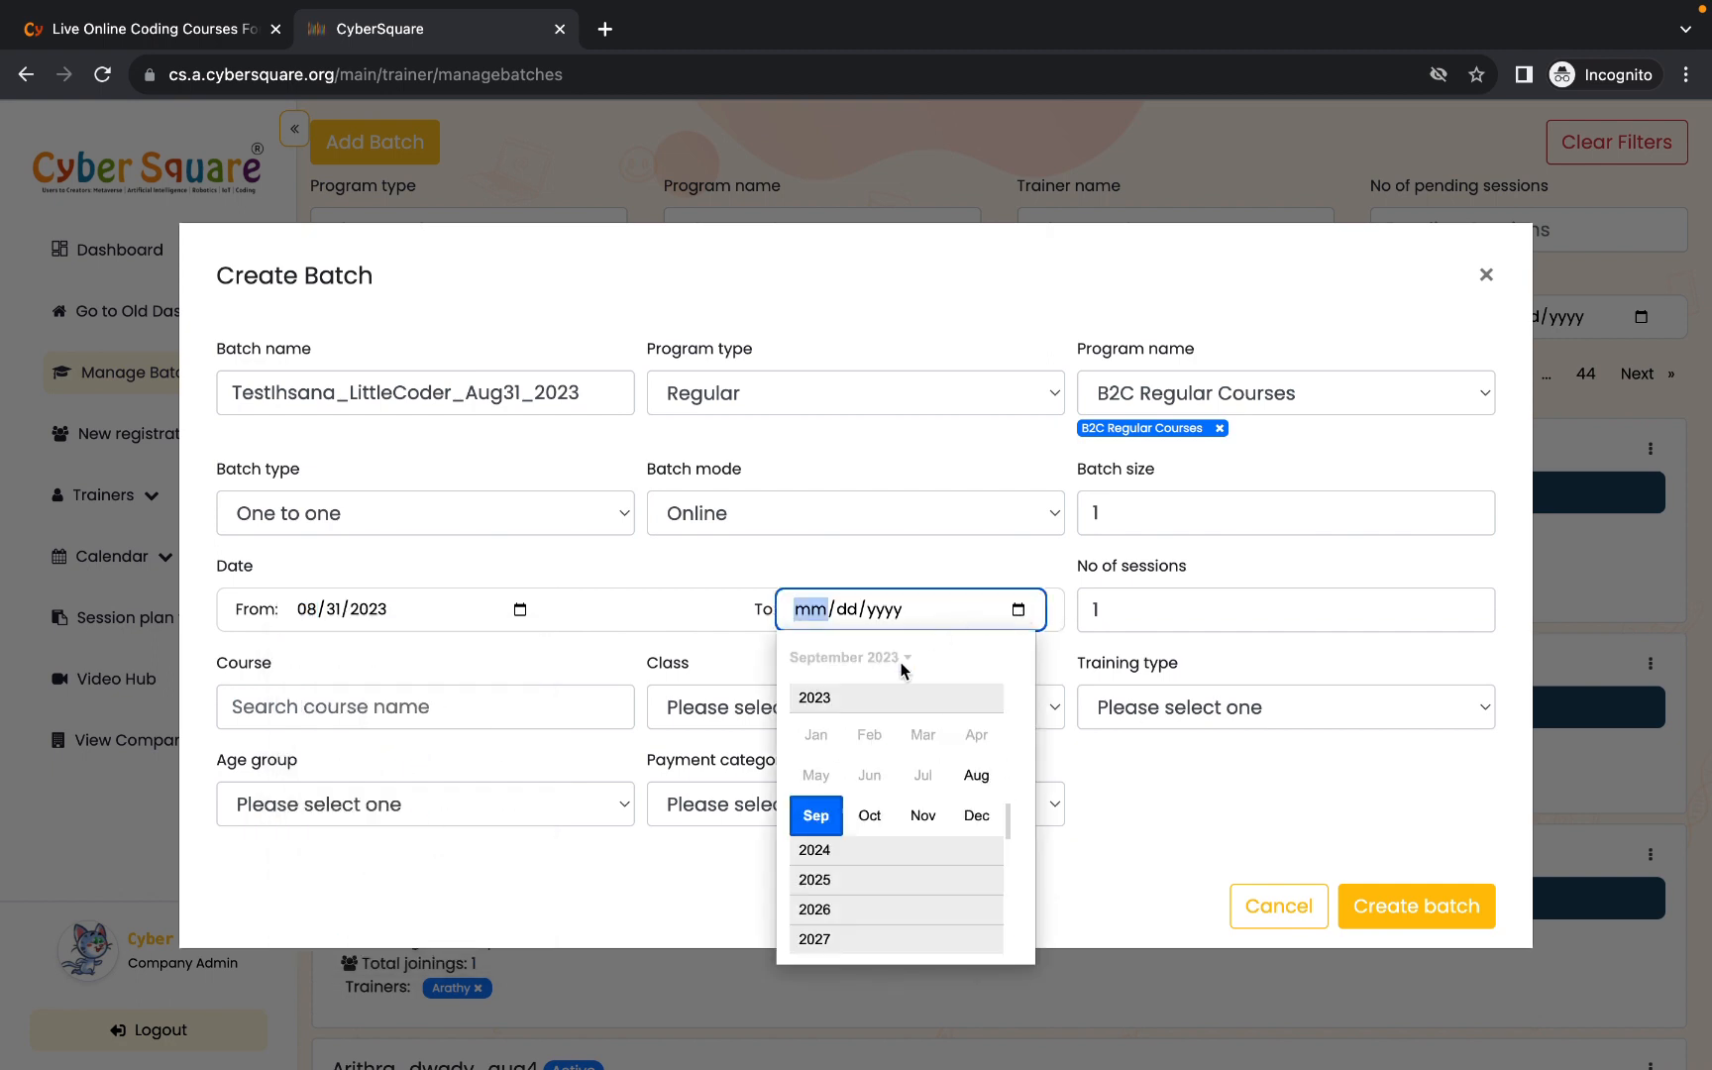
left_click(920, 815)
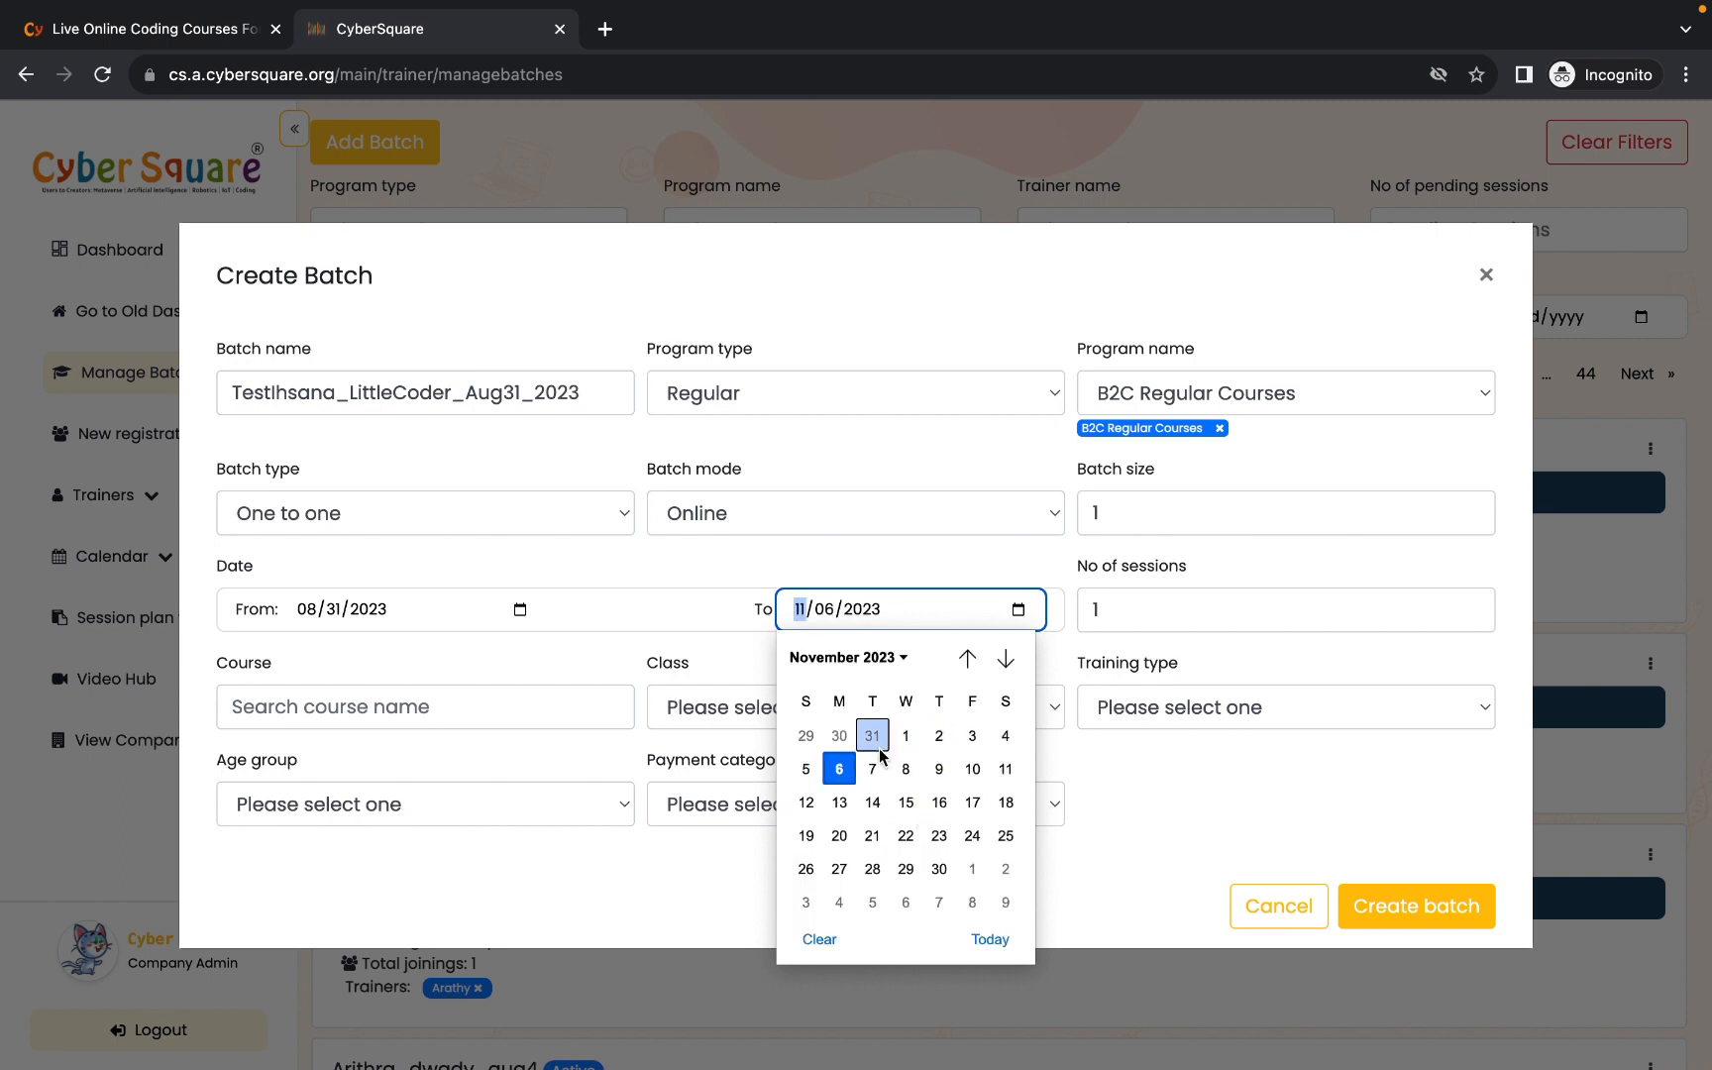
left_click(905, 727)
left_click(958, 558)
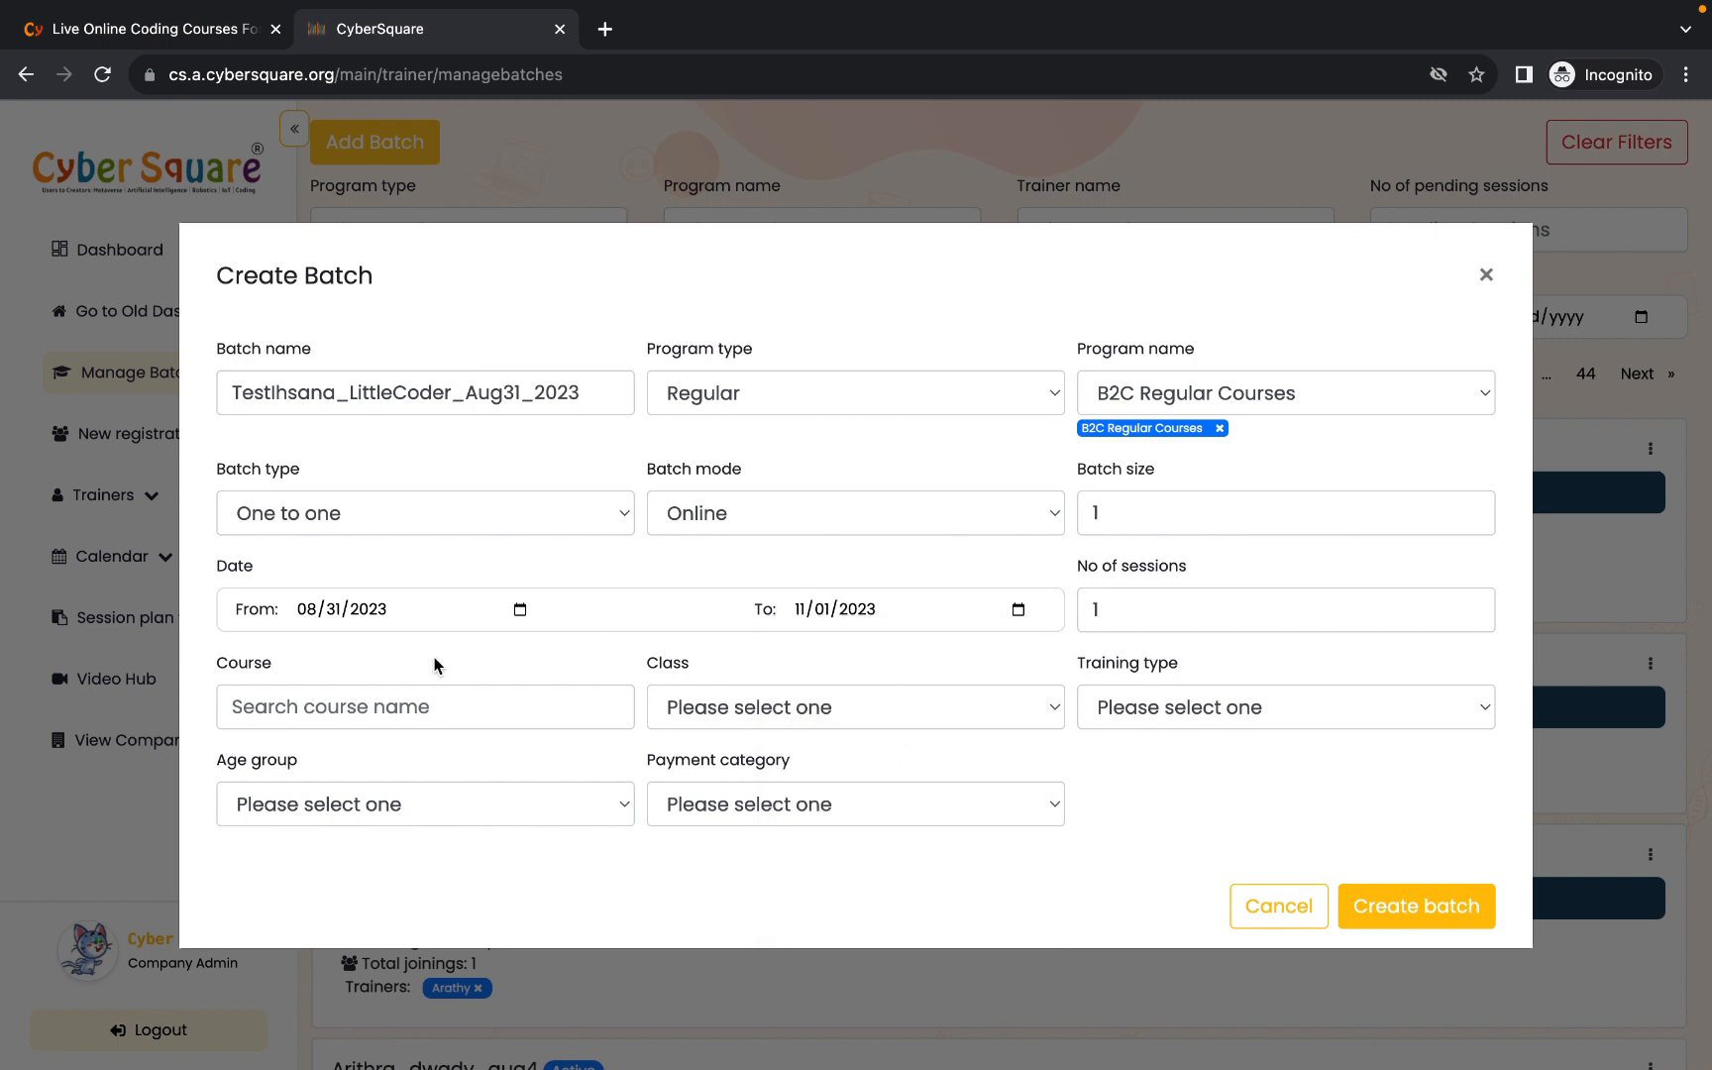
- Set the number of sessions to 24 and choose the course Little Coder Beginner | 3 months
left_click(1147, 607)
key("BackSpace")
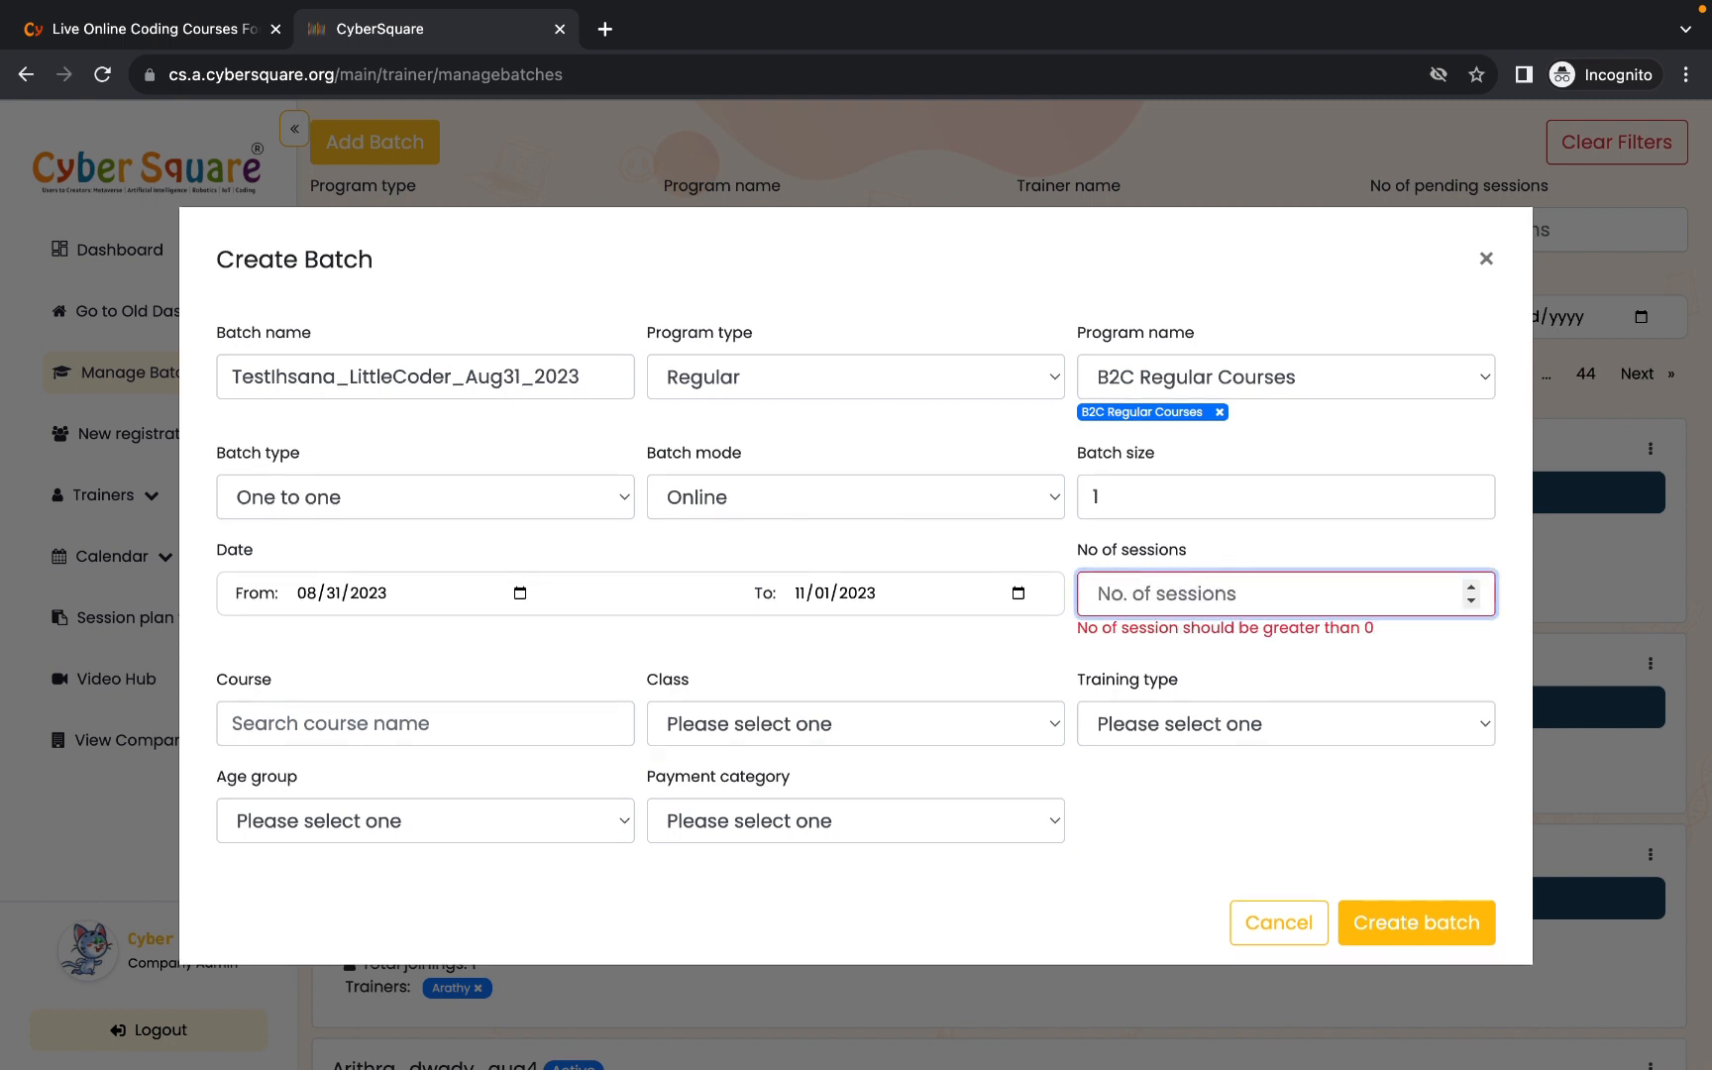
type("24")
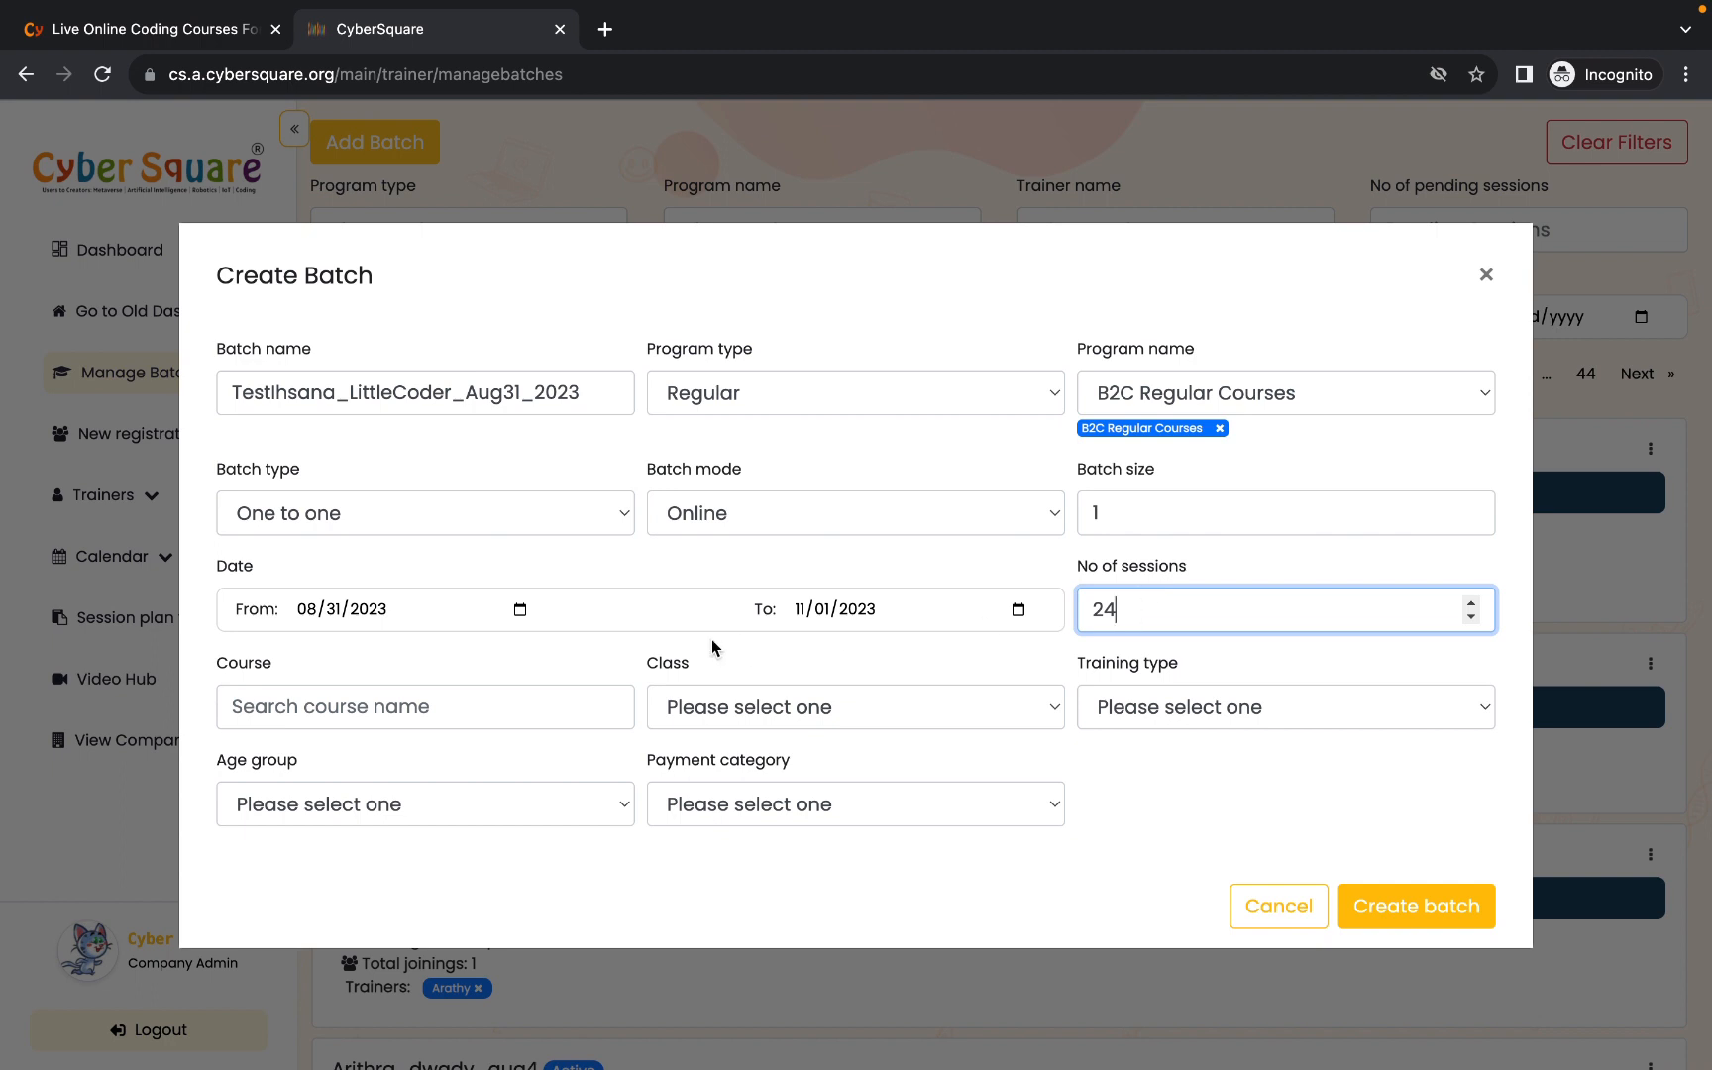
left_click(428, 712)
type("litt")
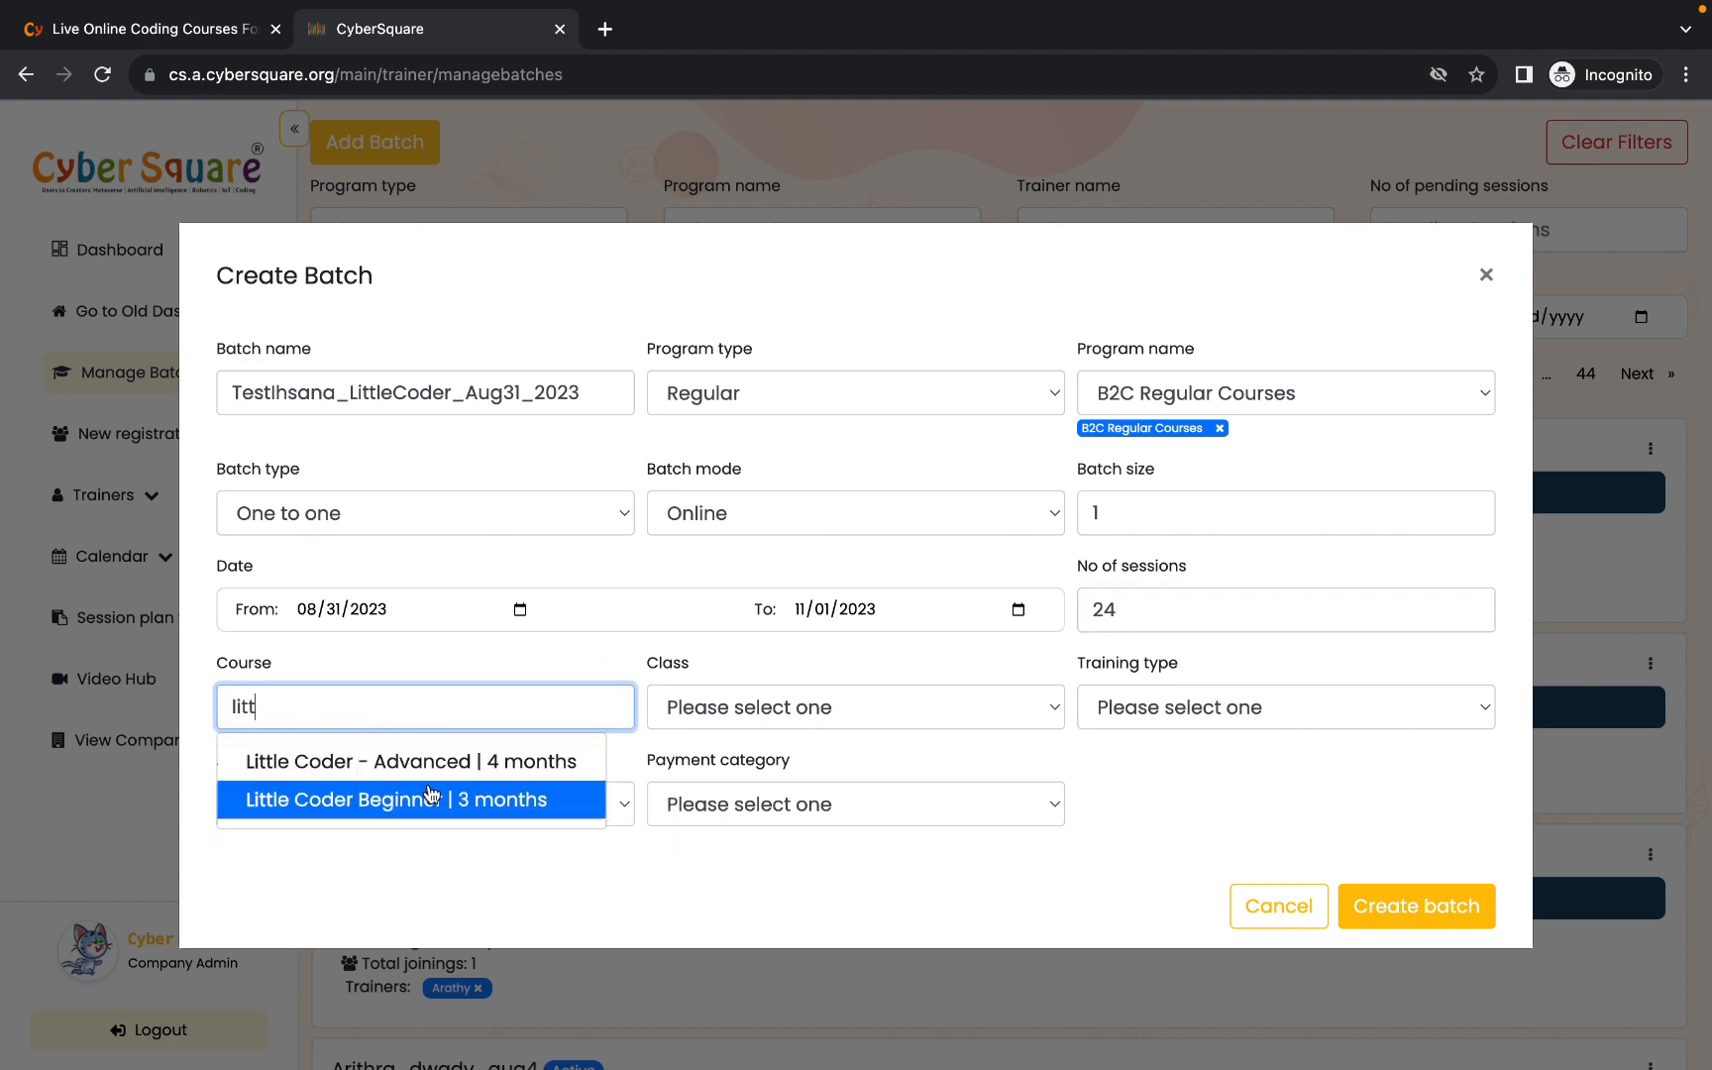
left_click(431, 796)
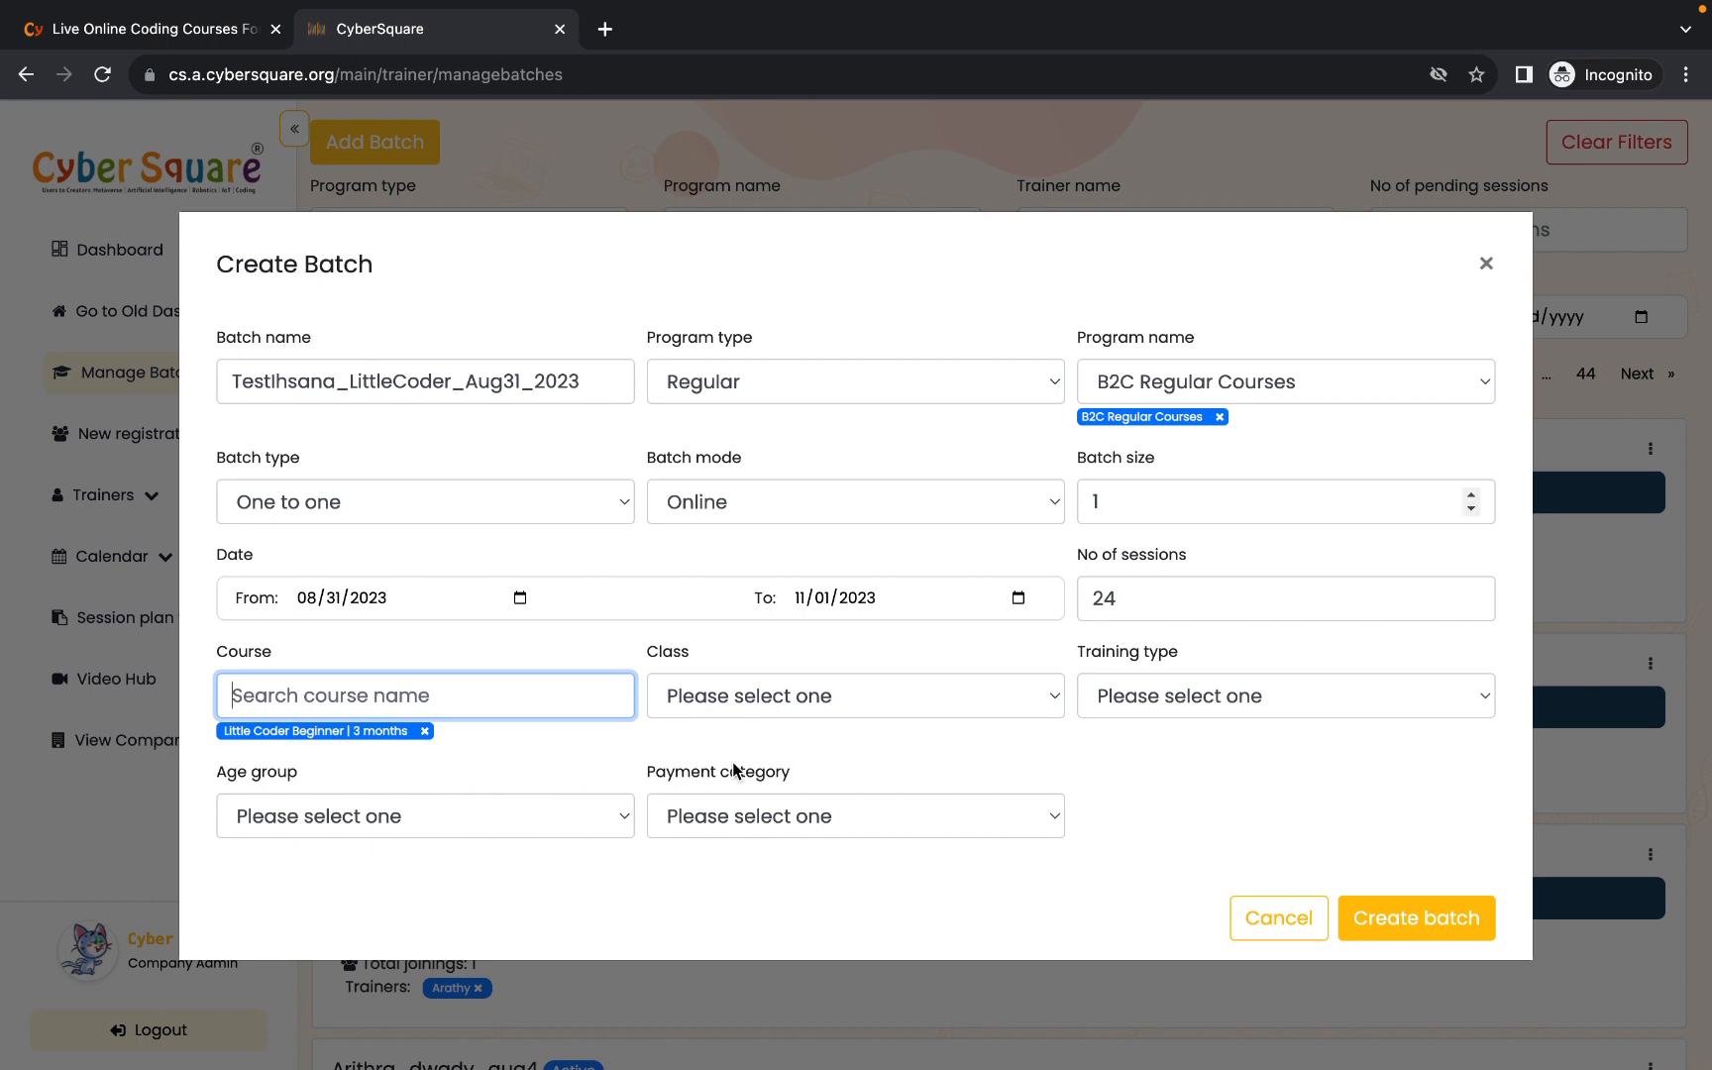
- Set the new batch's training type to CS B2C and its age group to 5-9
left_click(1146, 702)
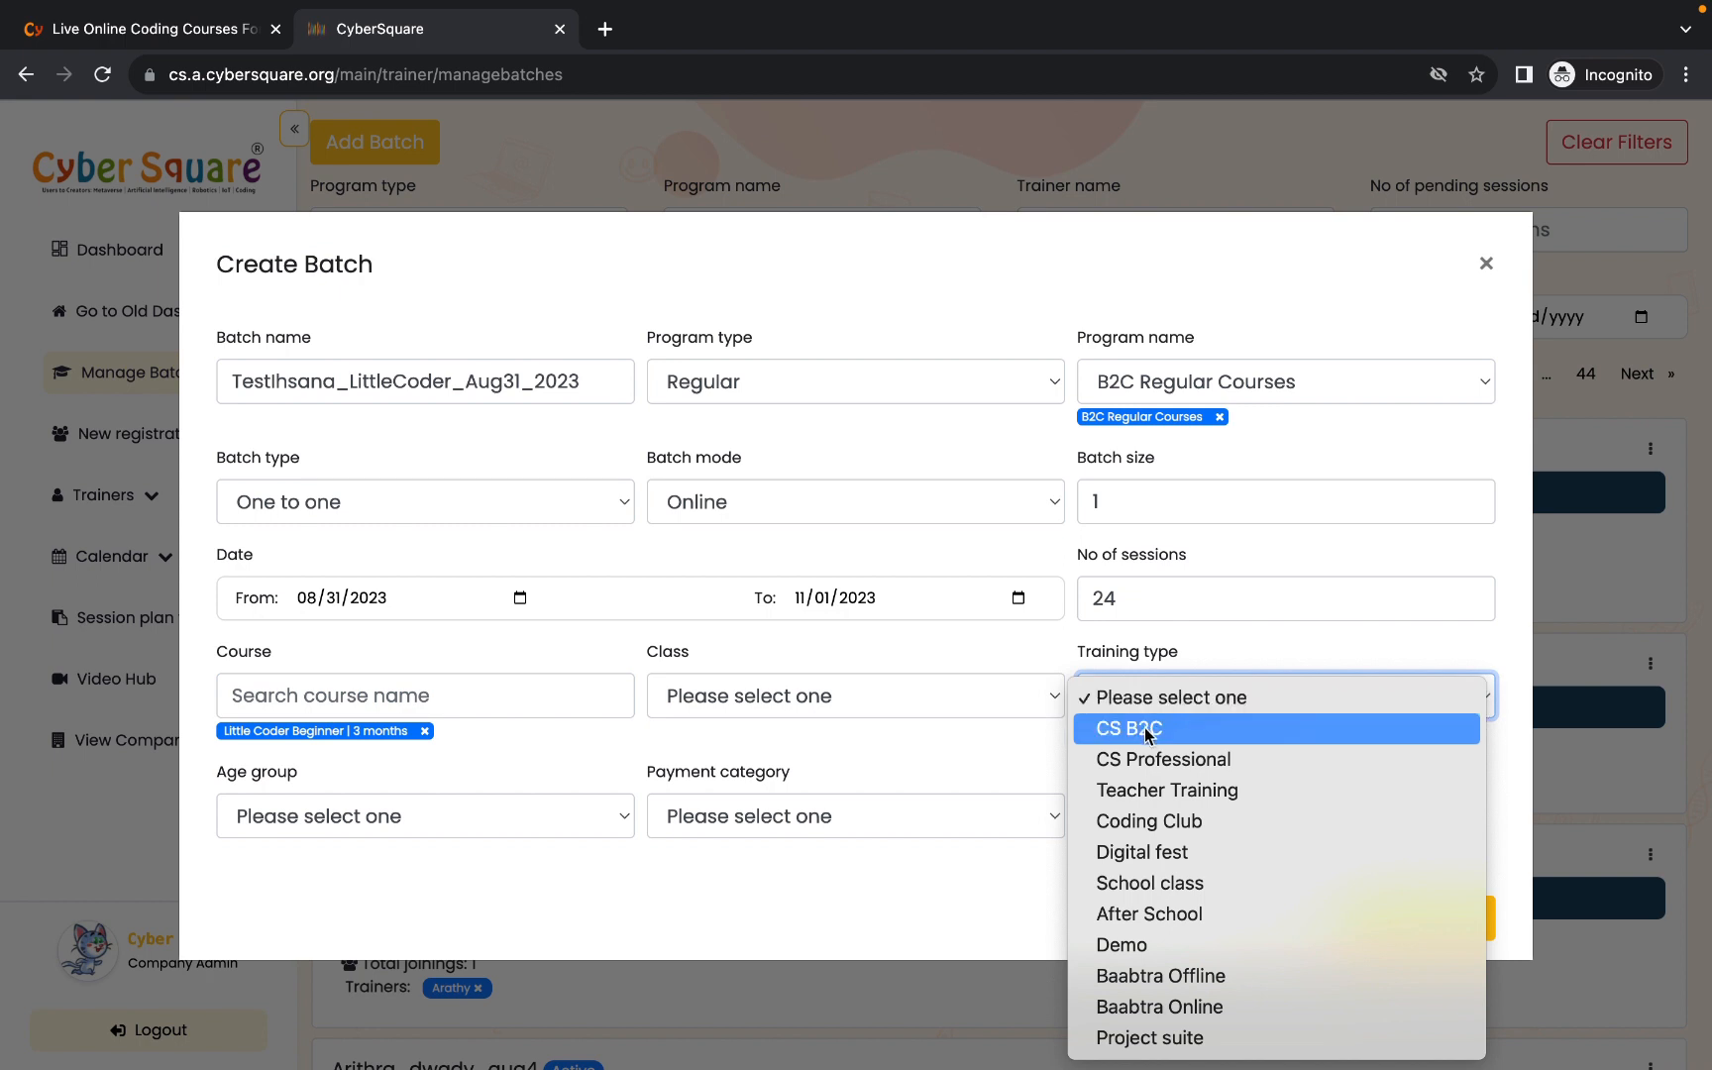
left_click(1148, 731)
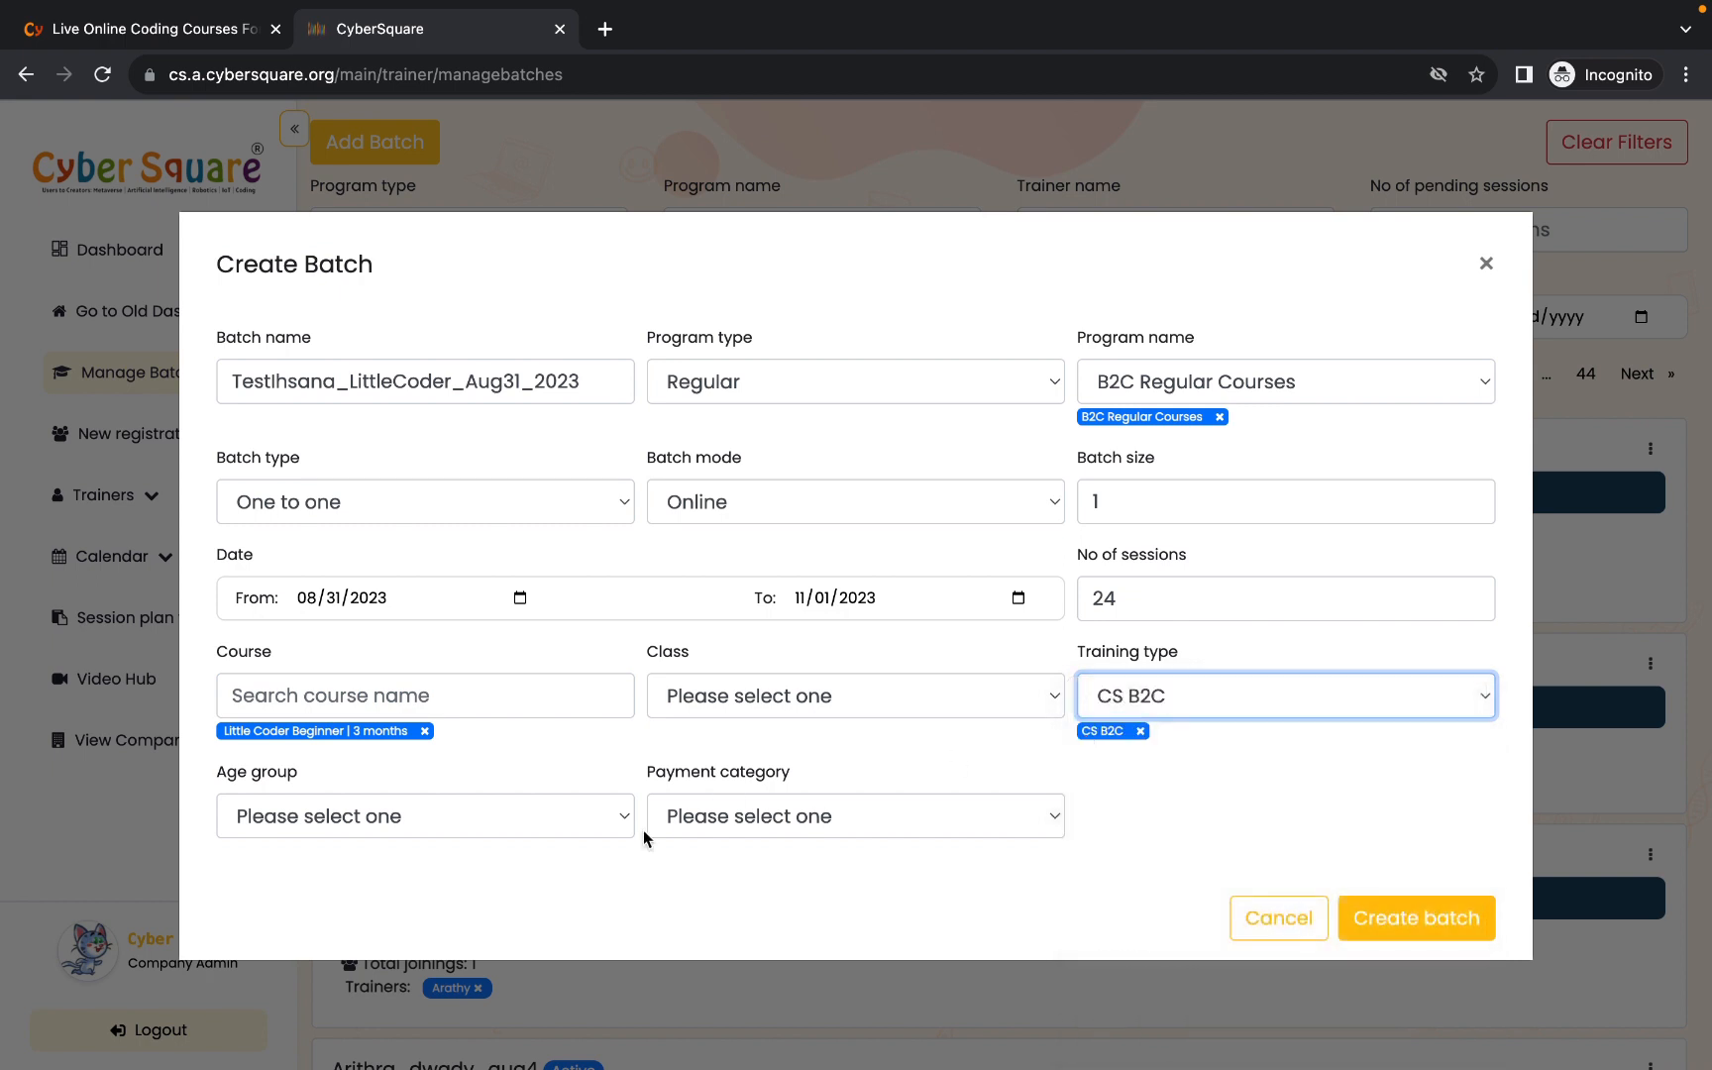
left_click(586, 834)
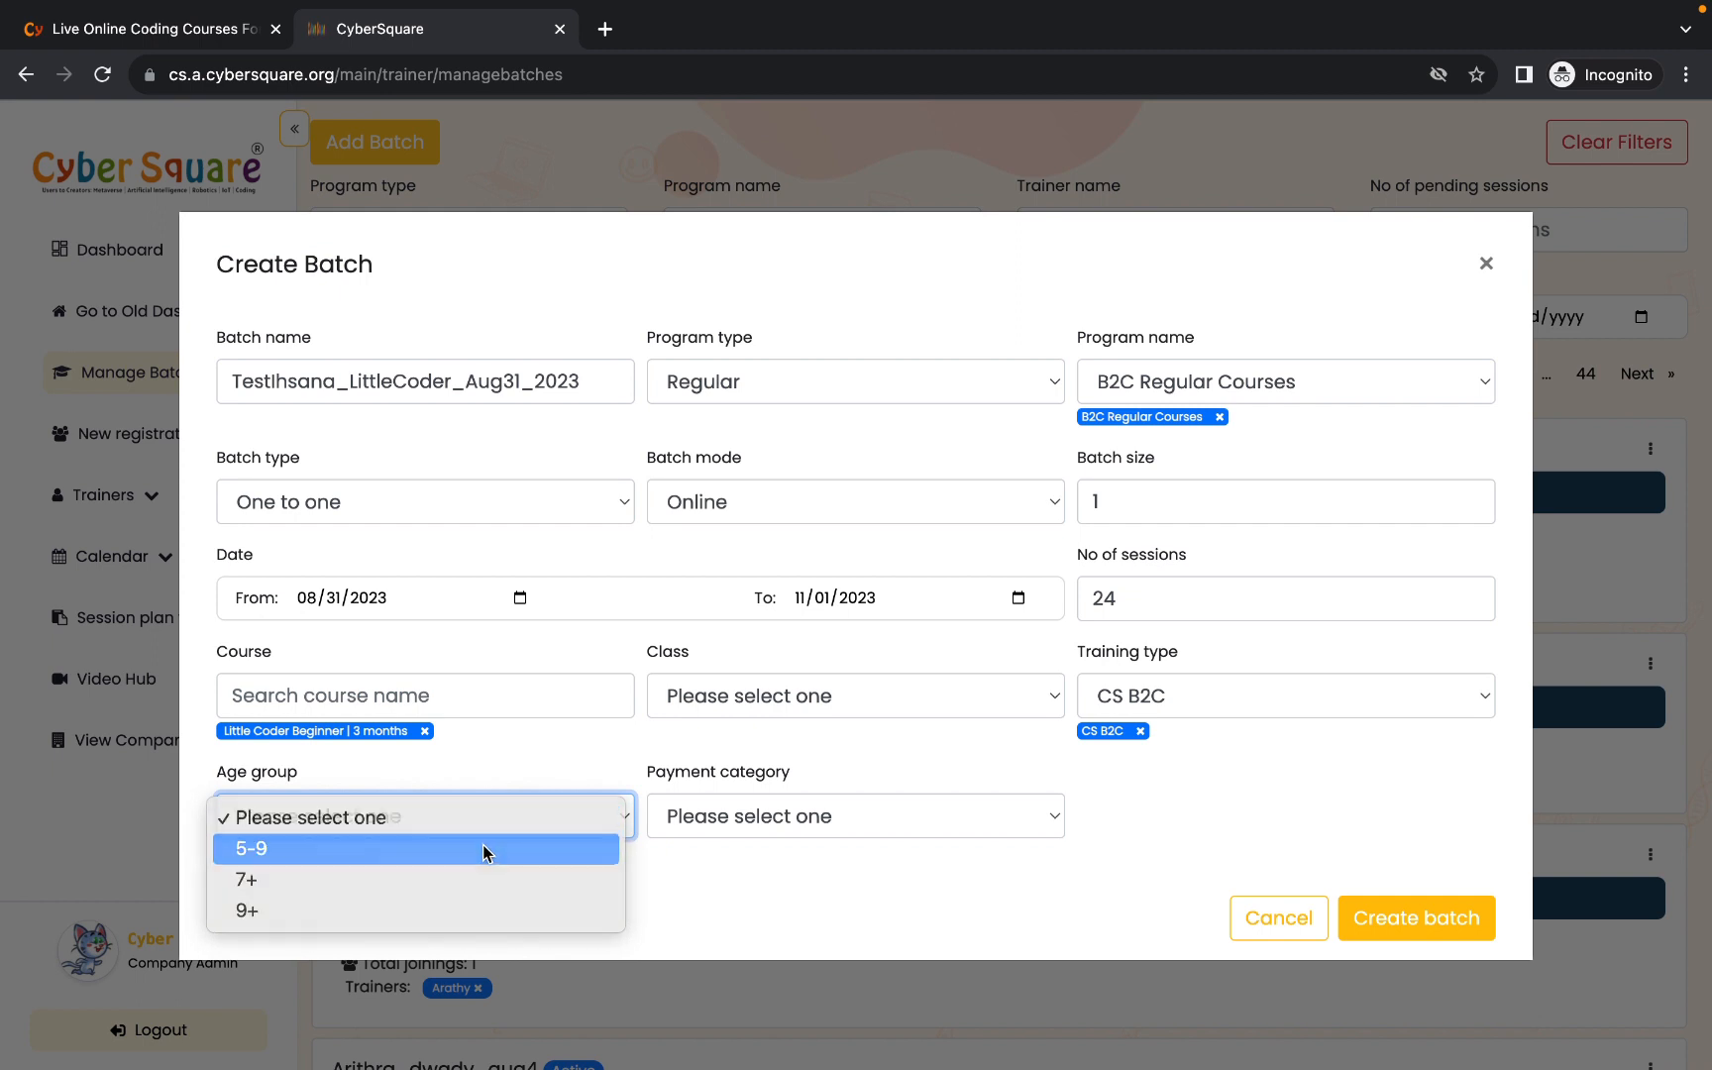
left_click(485, 850)
- Set the payment category to 1:1 and create the batch
left_click(787, 815)
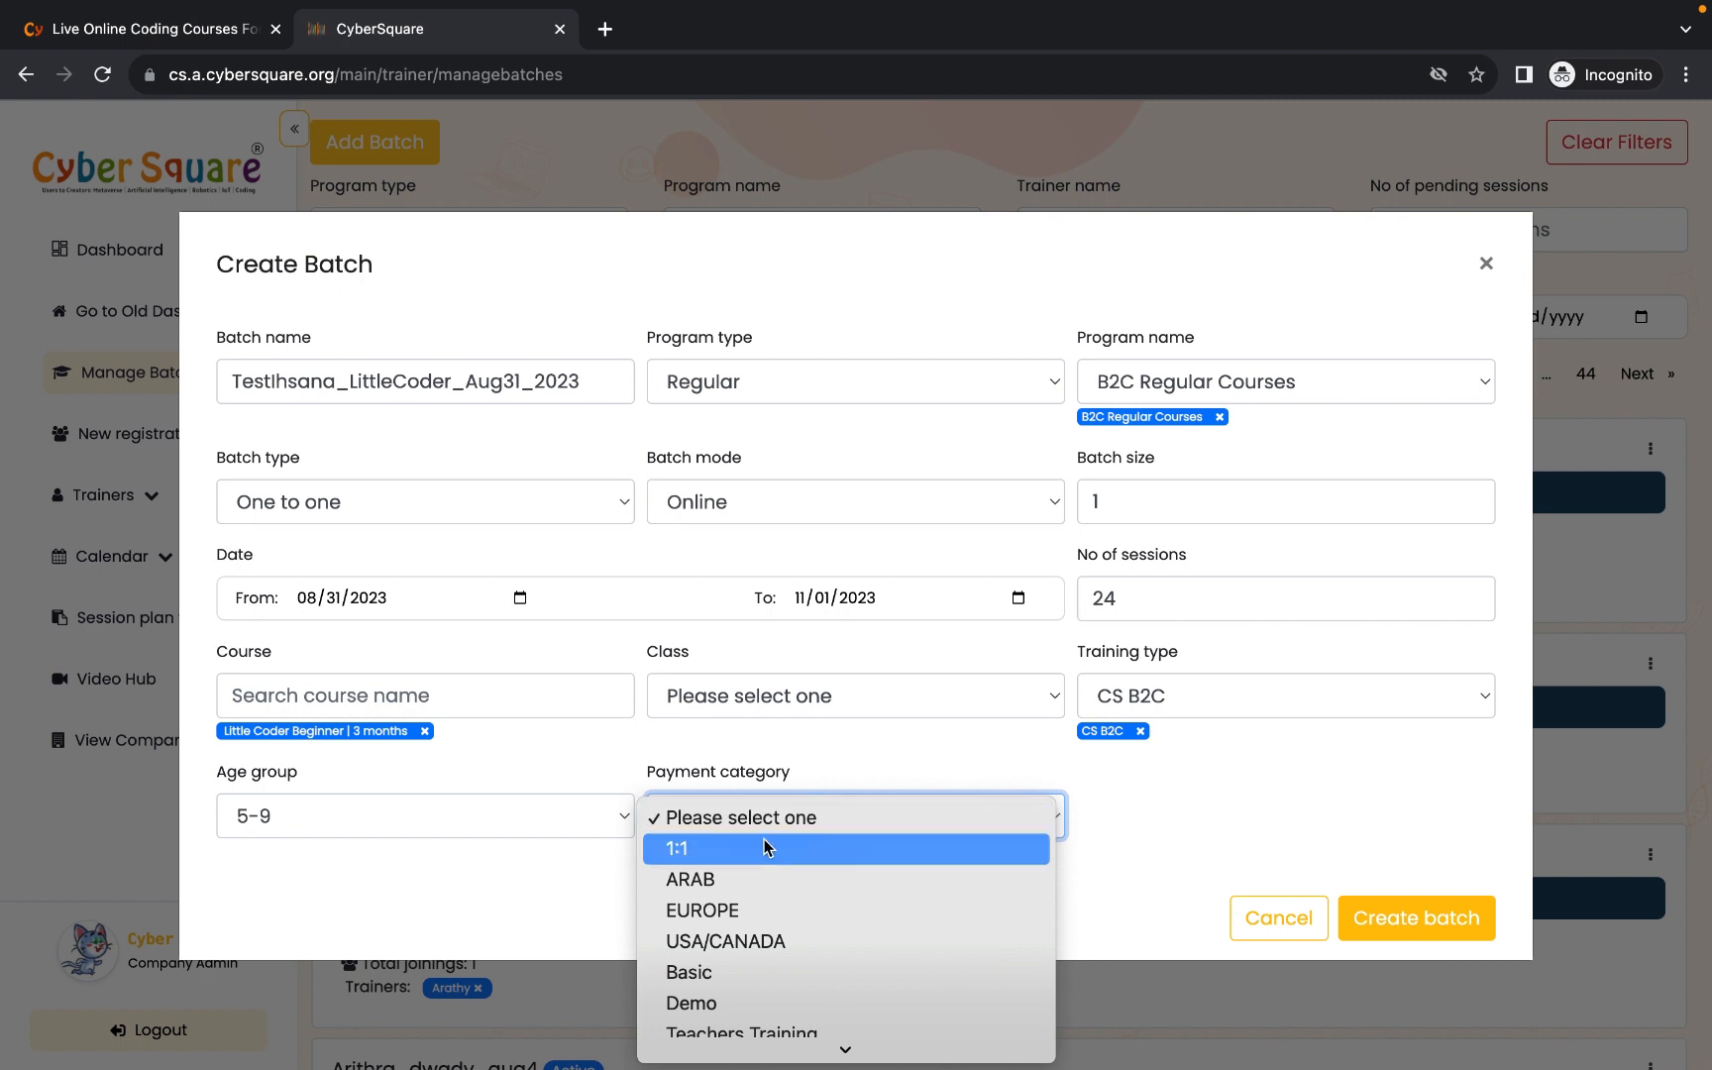
scroll(733, 949, "down", 2)
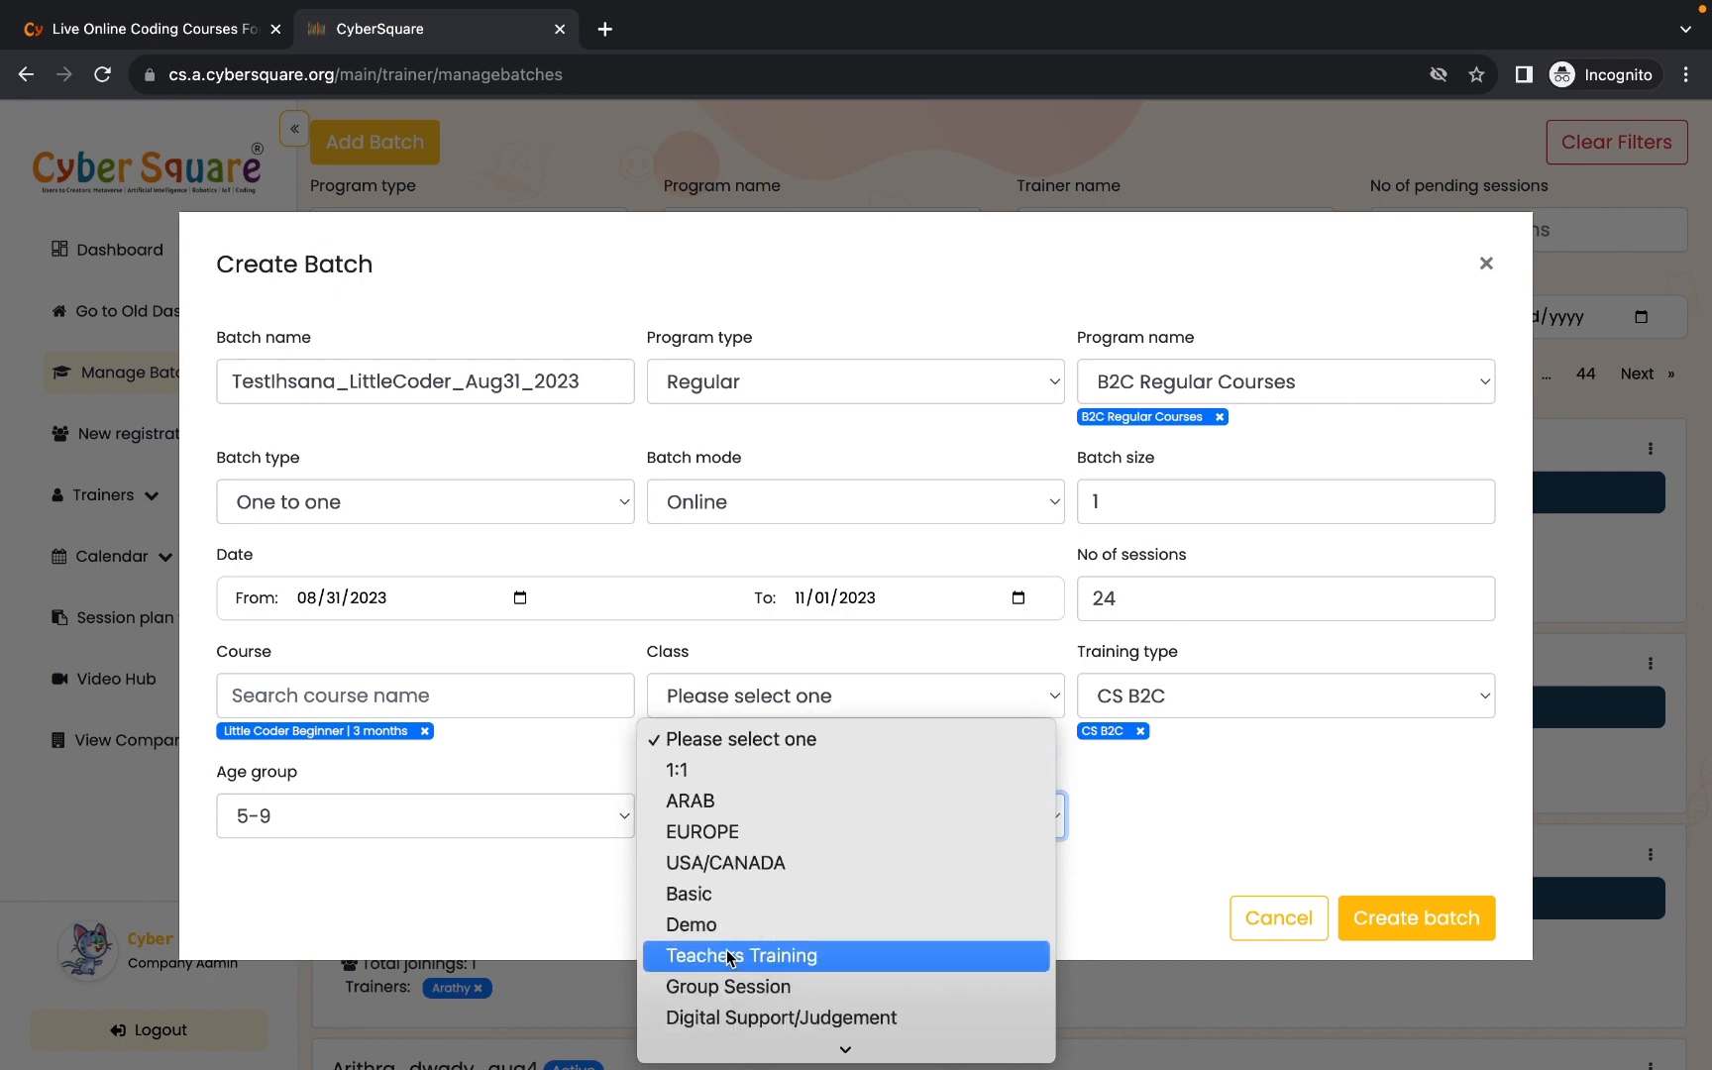
left_click(697, 771)
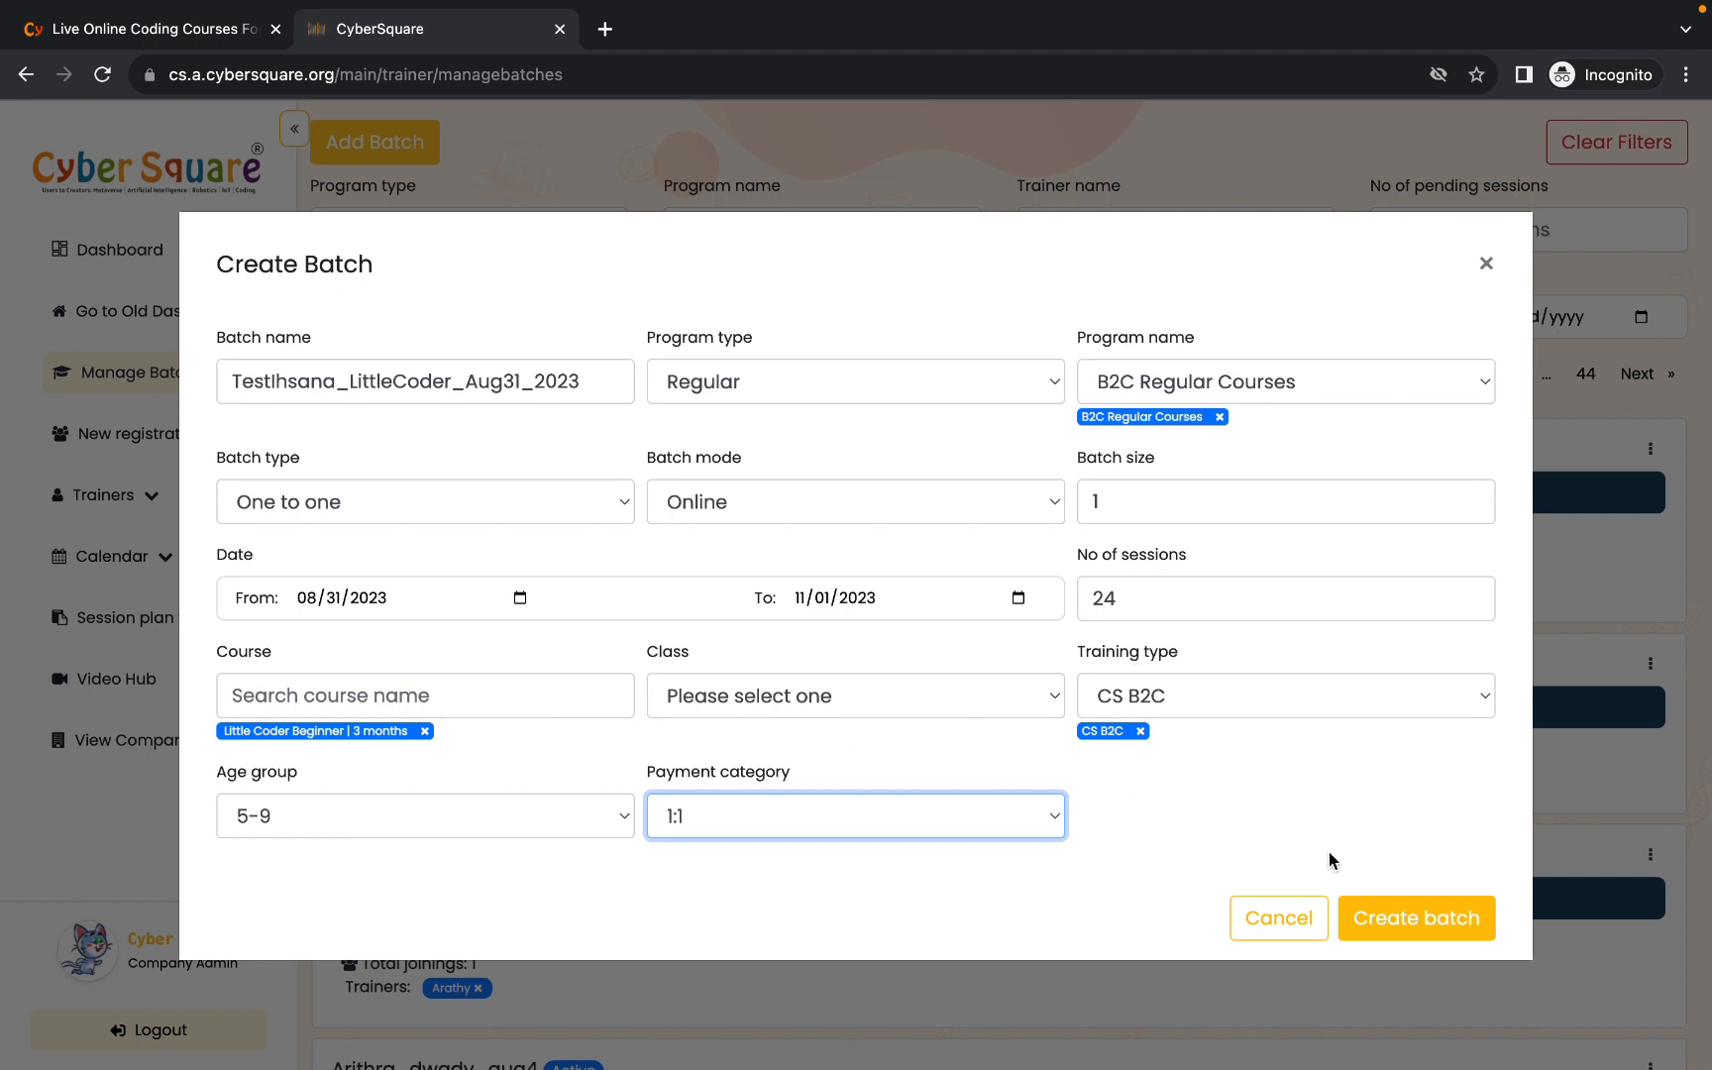
left_click(1381, 930)
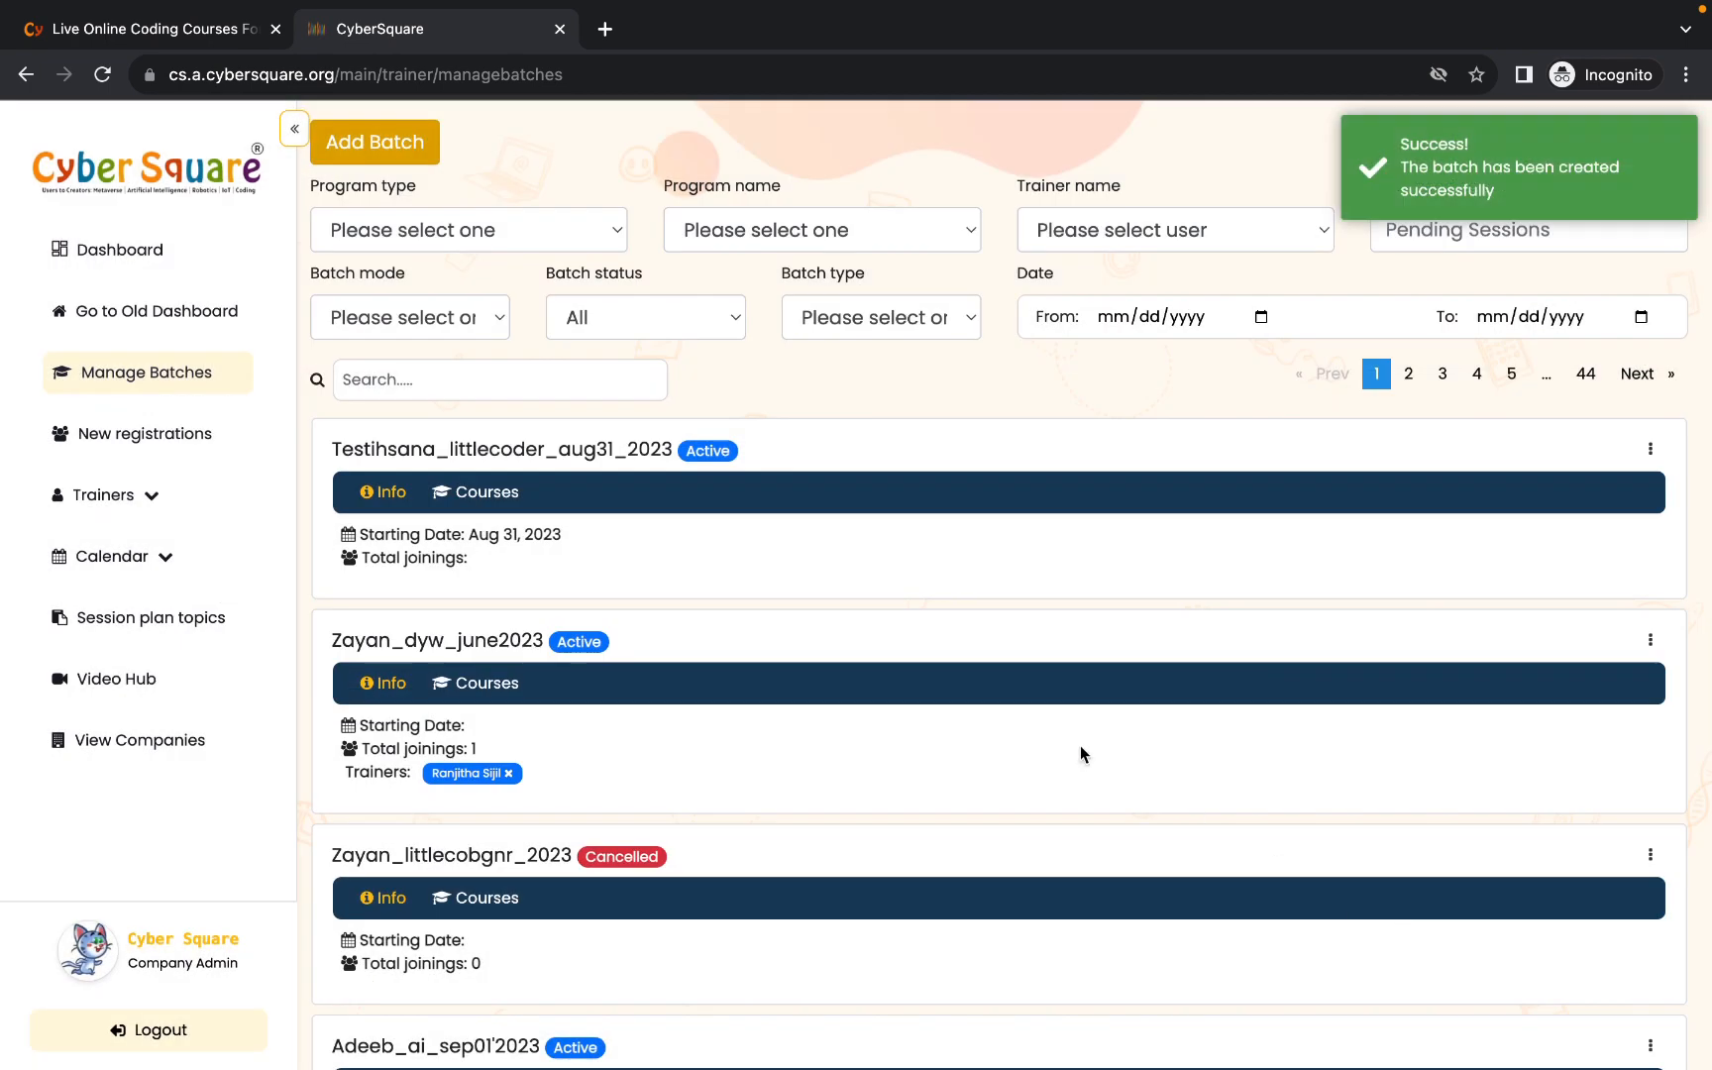
left_click_drag(329, 446, 719, 447)
left_click(798, 447)
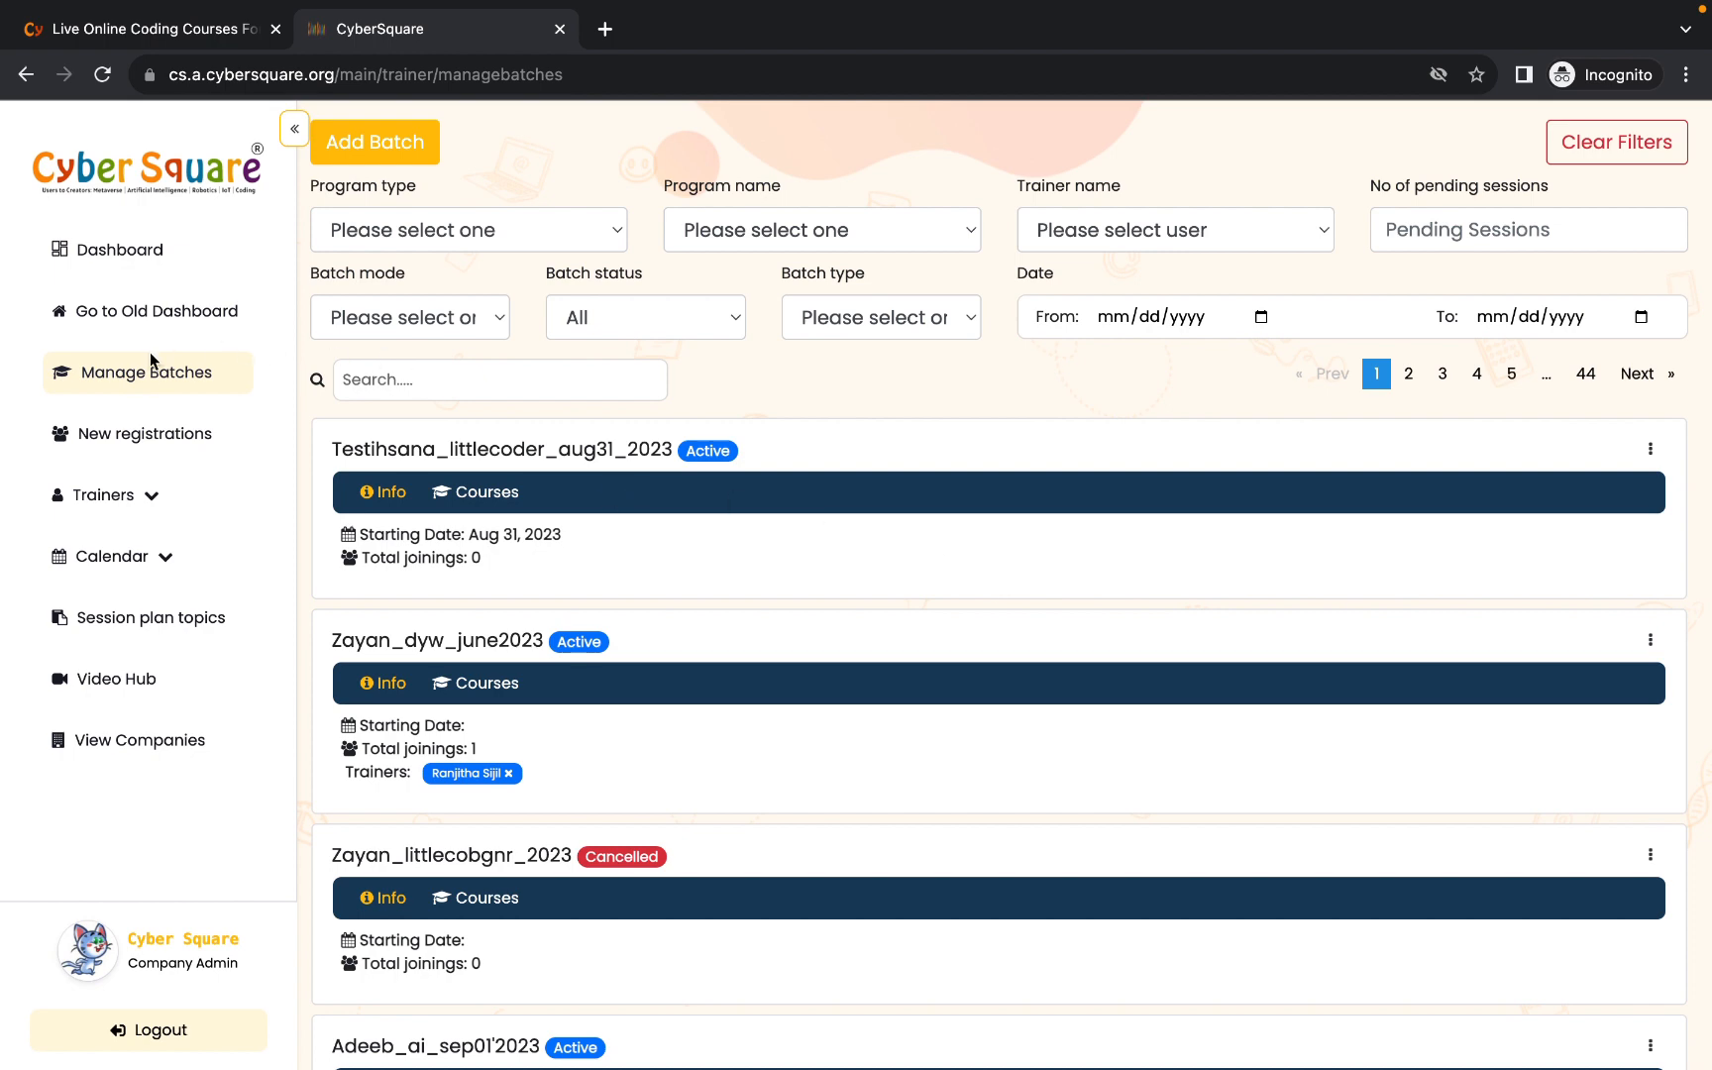
- Open the new registrations and start adding the first listed student, registered for Little Coder Beginner, to a batch
left_click(121, 443)
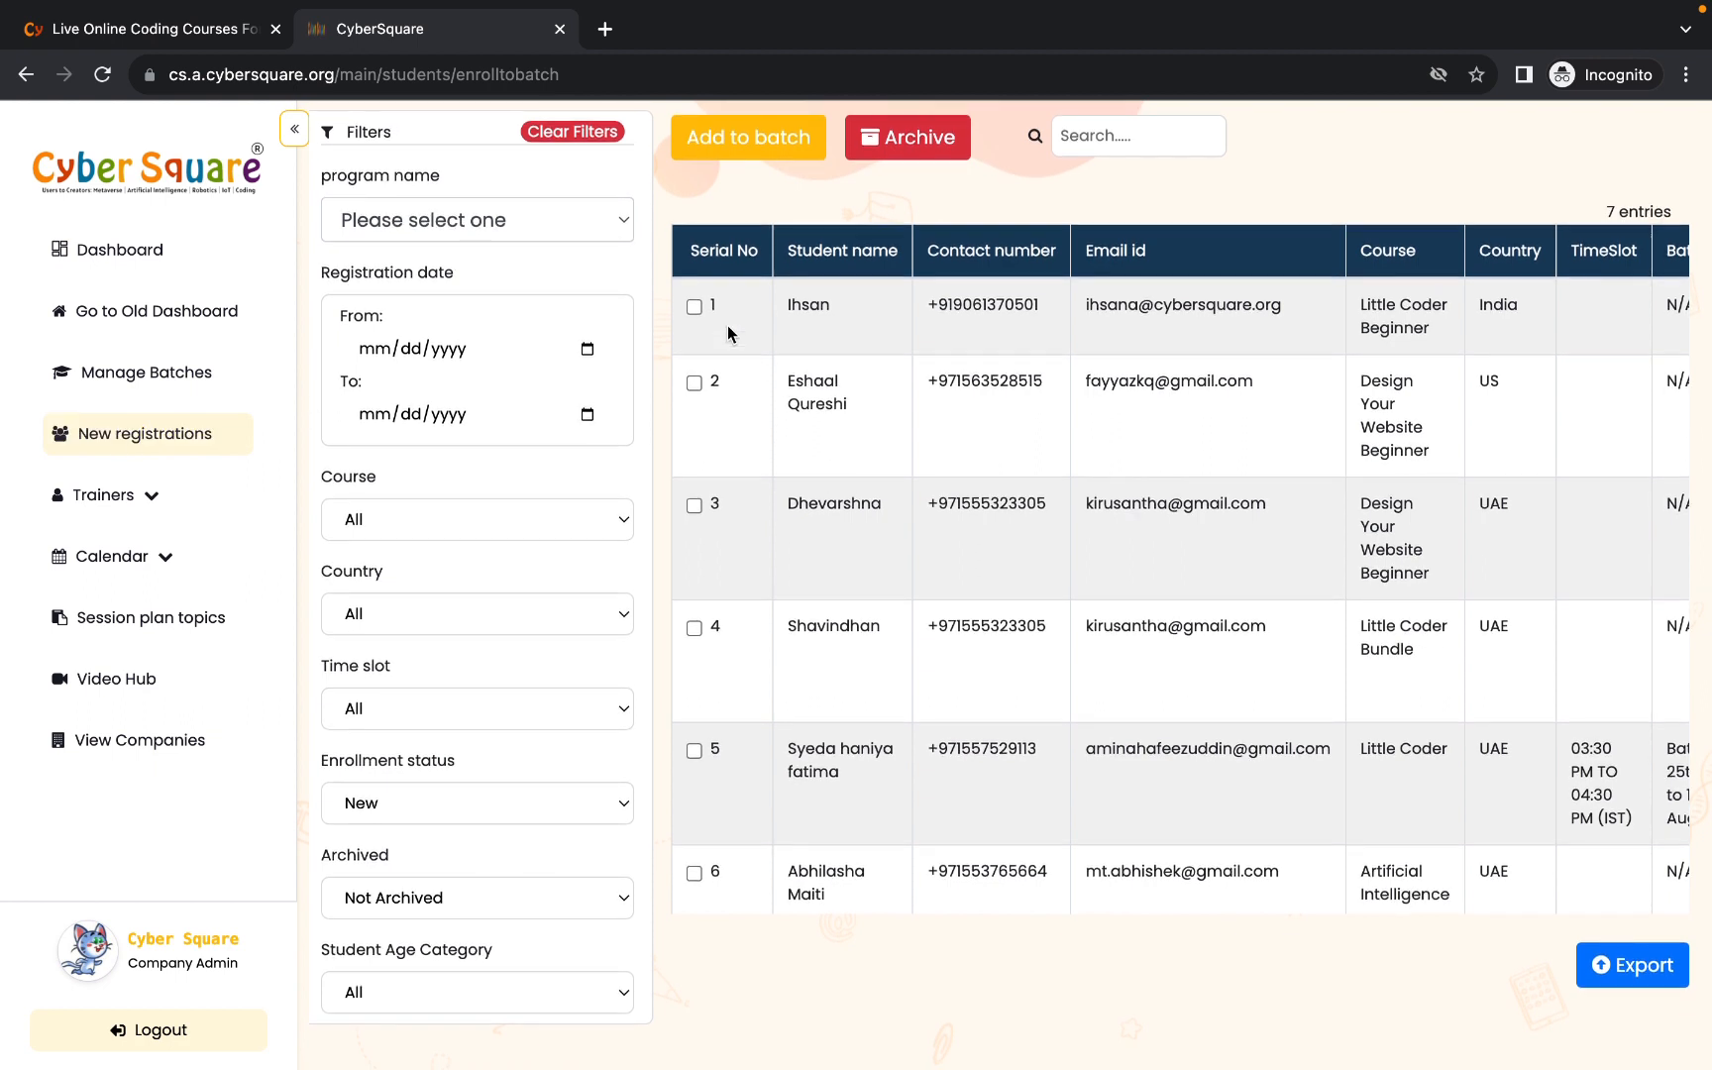
scroll(882, 624, "down", 3)
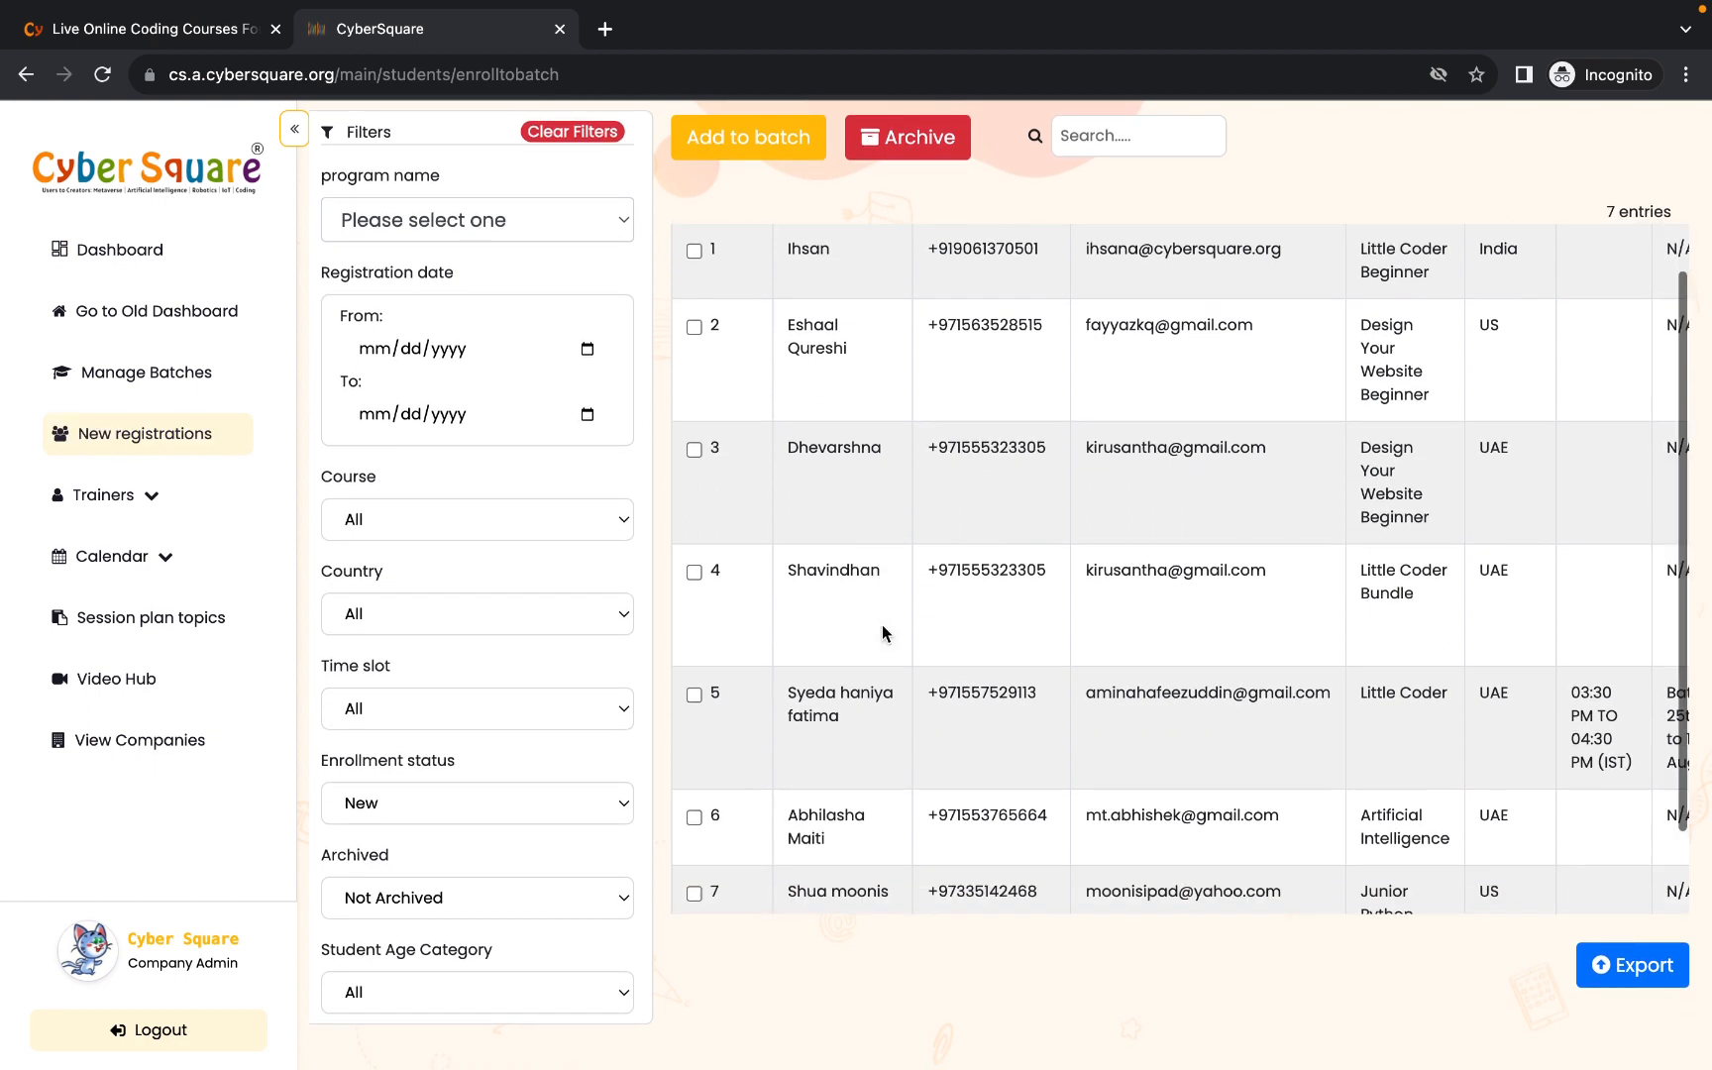
scroll(882, 624, "up", 3)
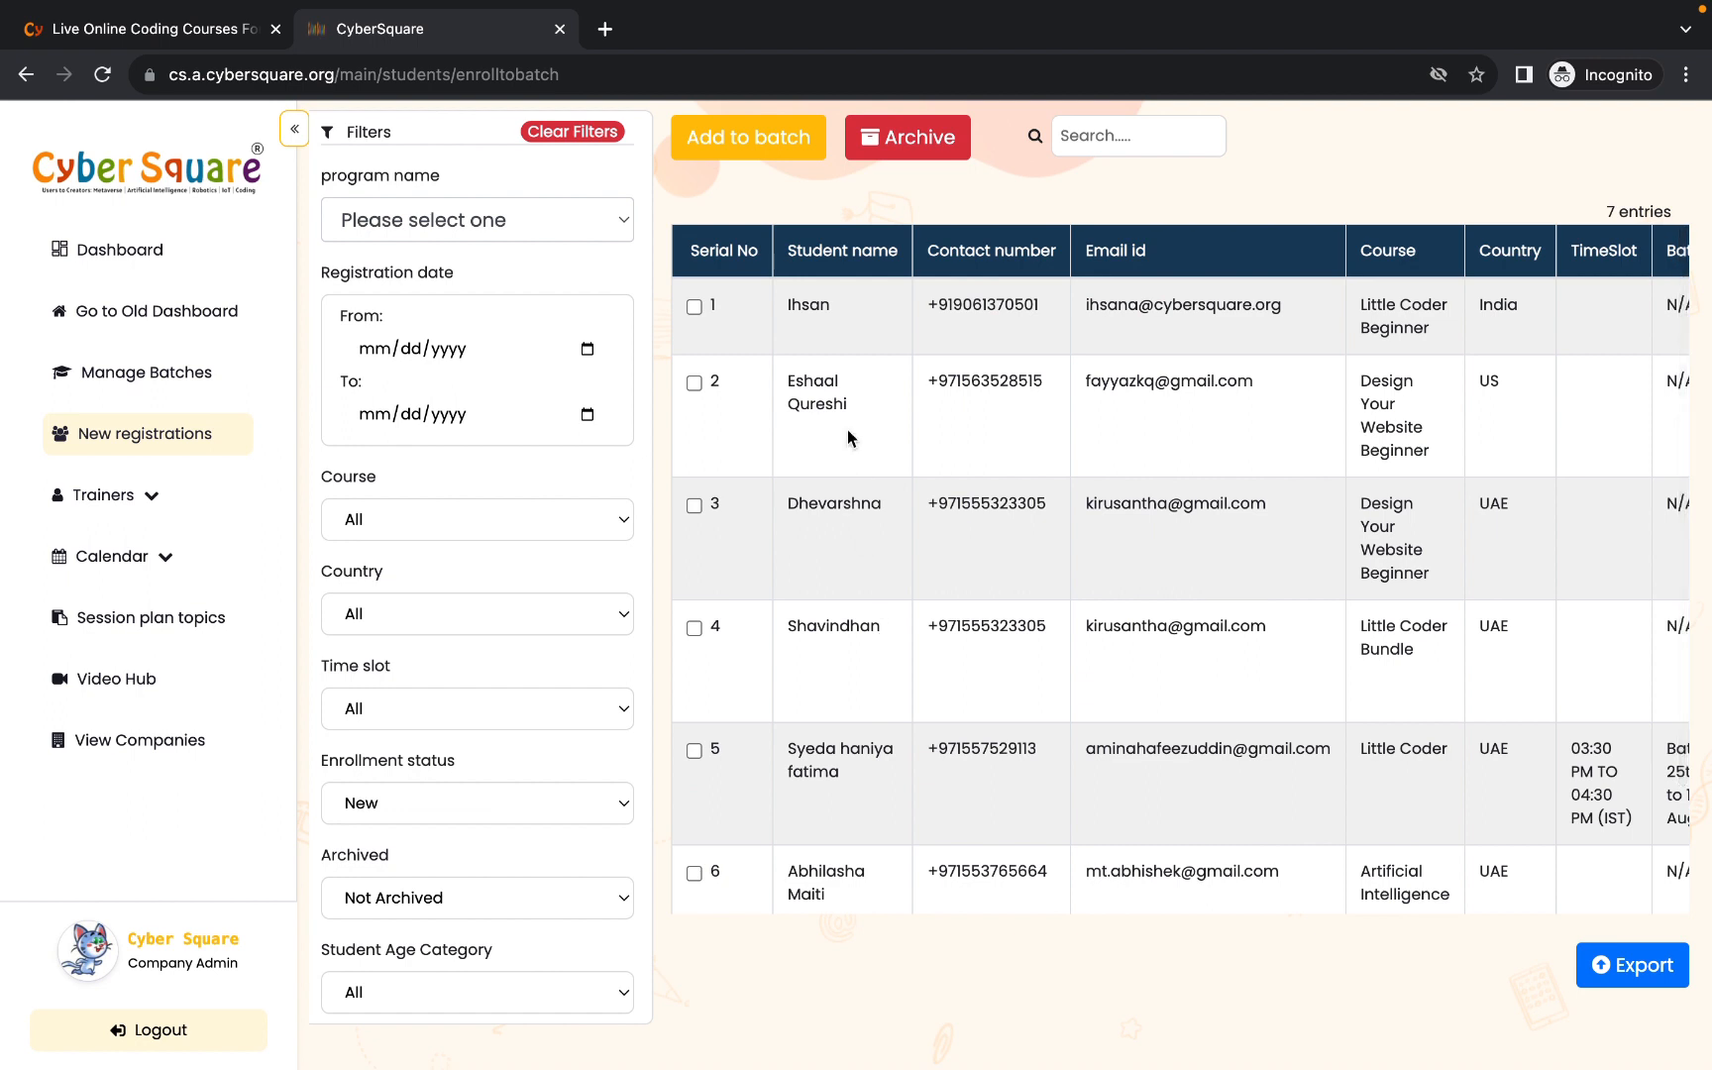
left_click(695, 307)
left_click(733, 144)
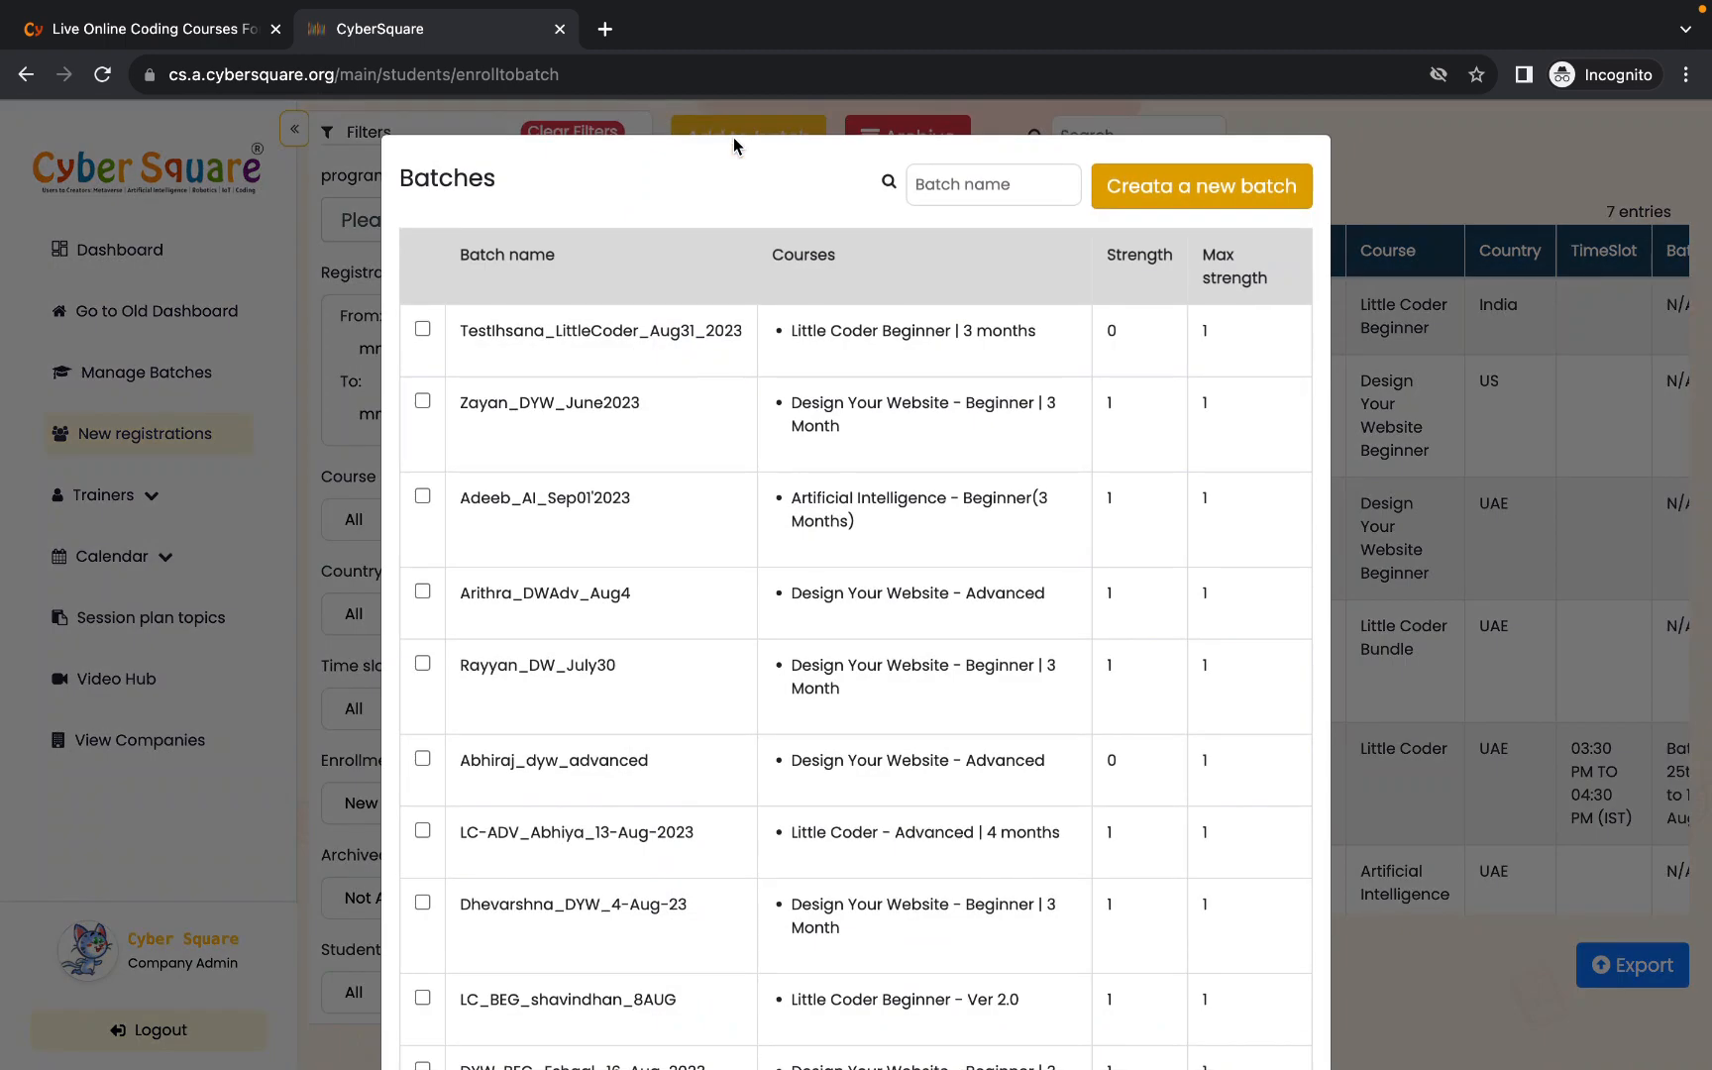
left_click(425, 330)
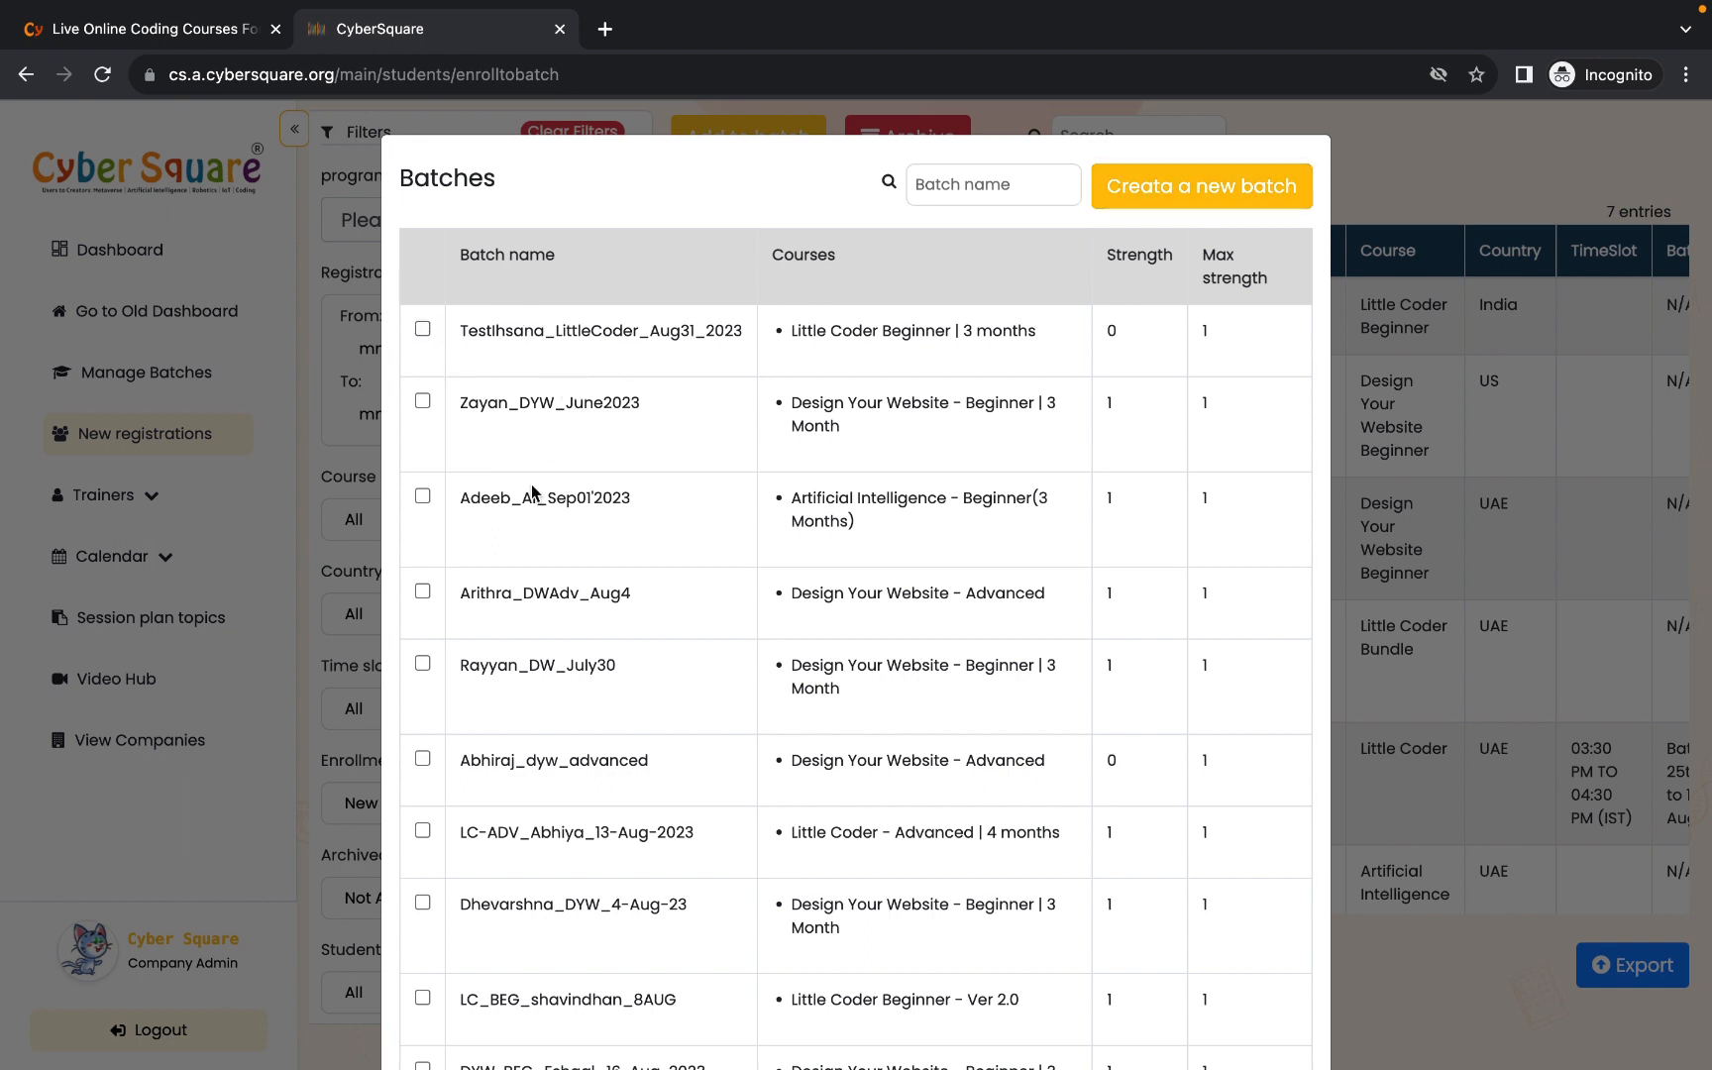
- Search the available batches for "gc", clear the search and look through the full batch list
scroll(581, 581, "down", 3)
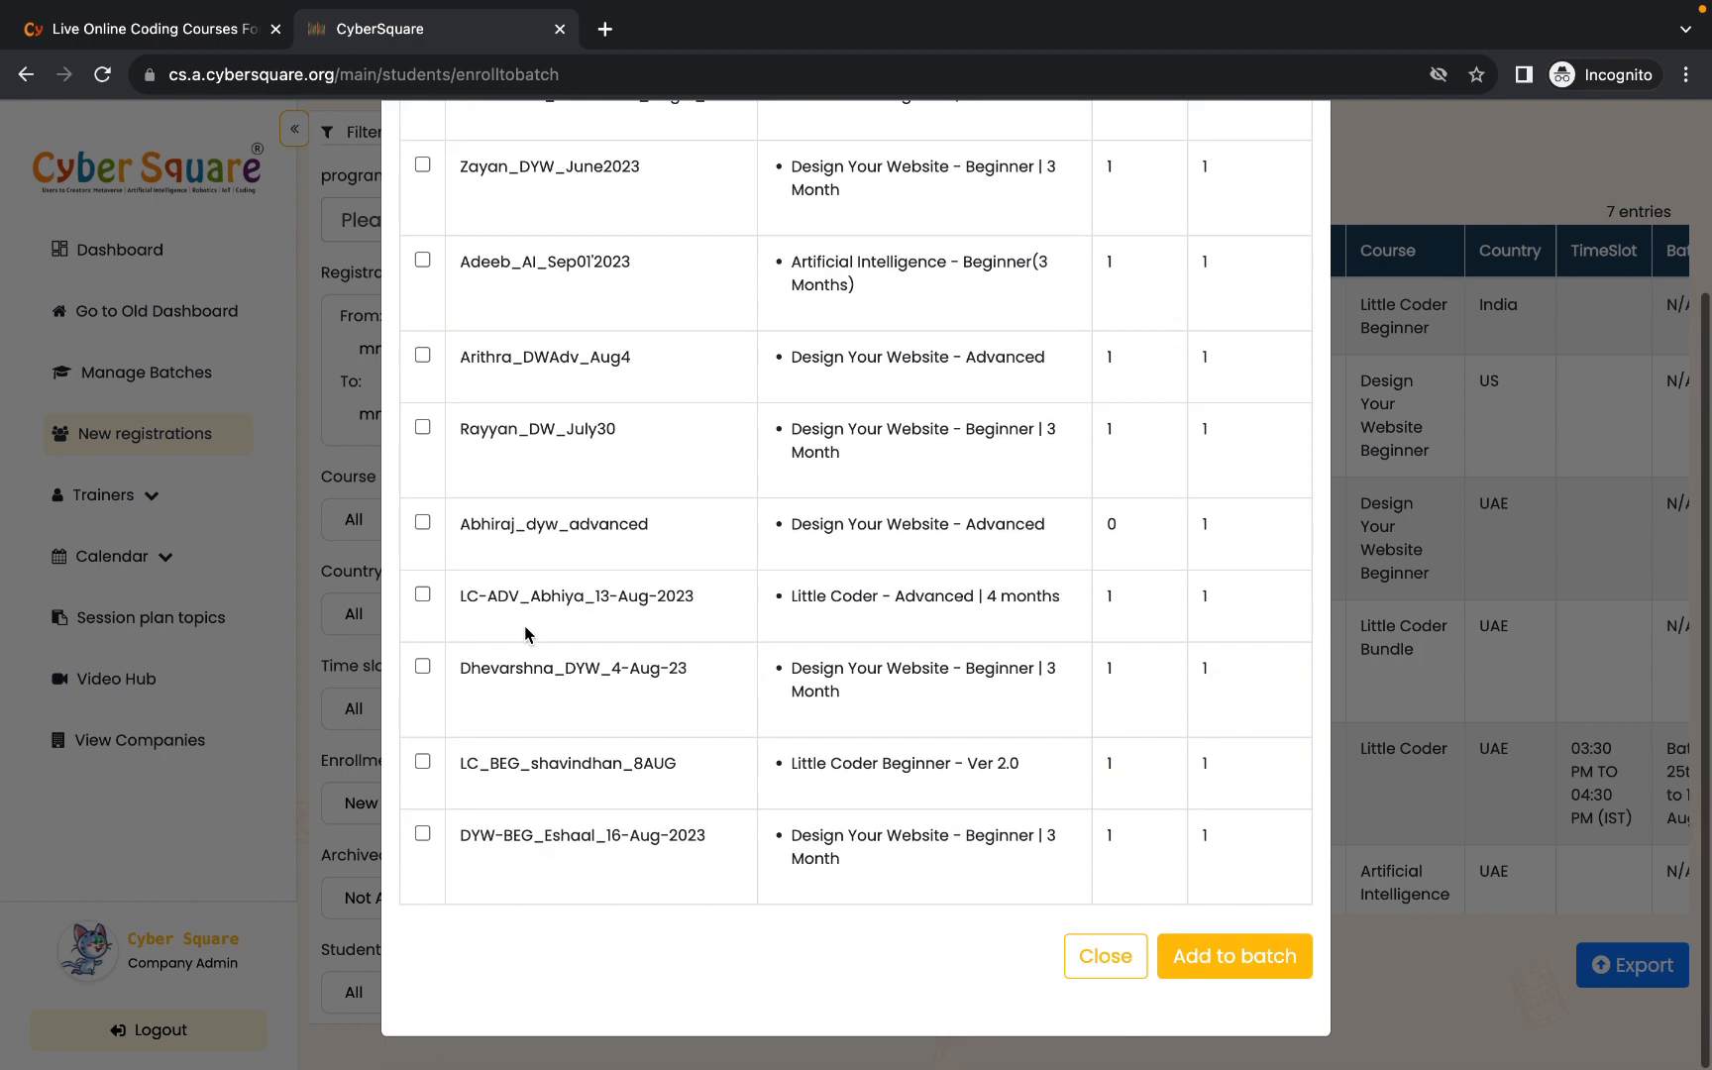
scroll(581, 630, "up", 3)
left_click(938, 190)
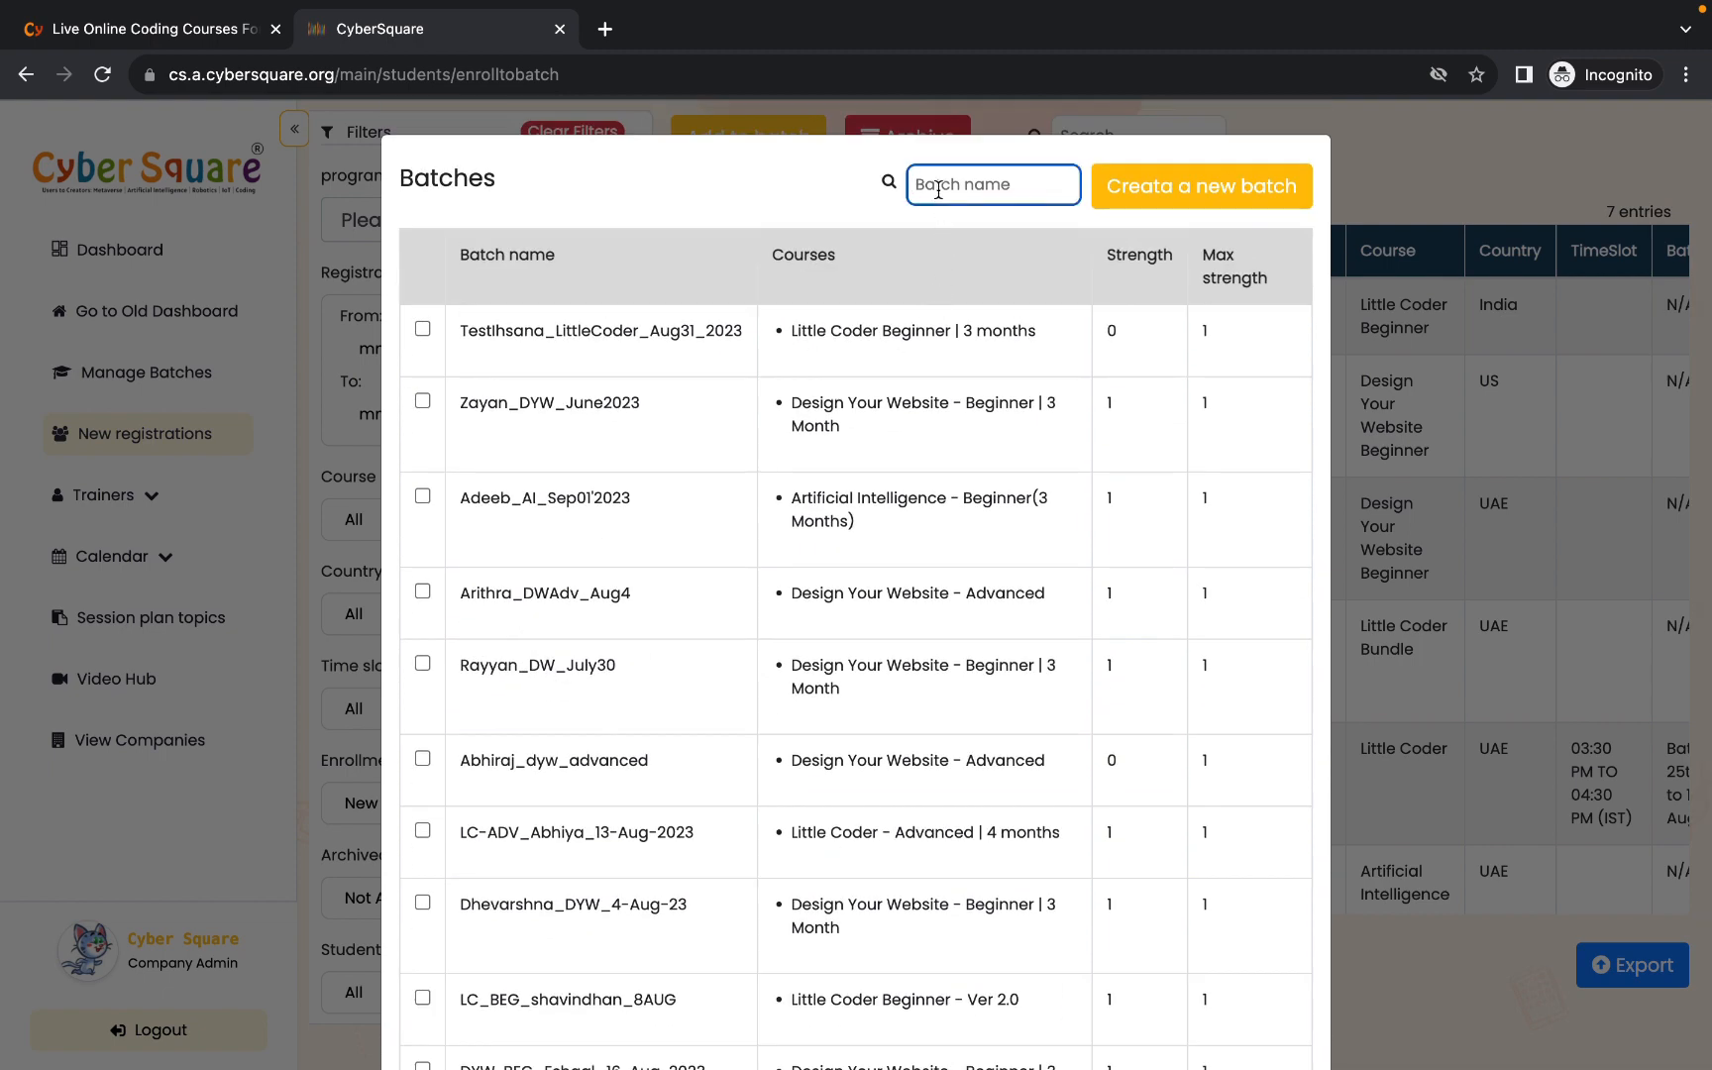
type("gc")
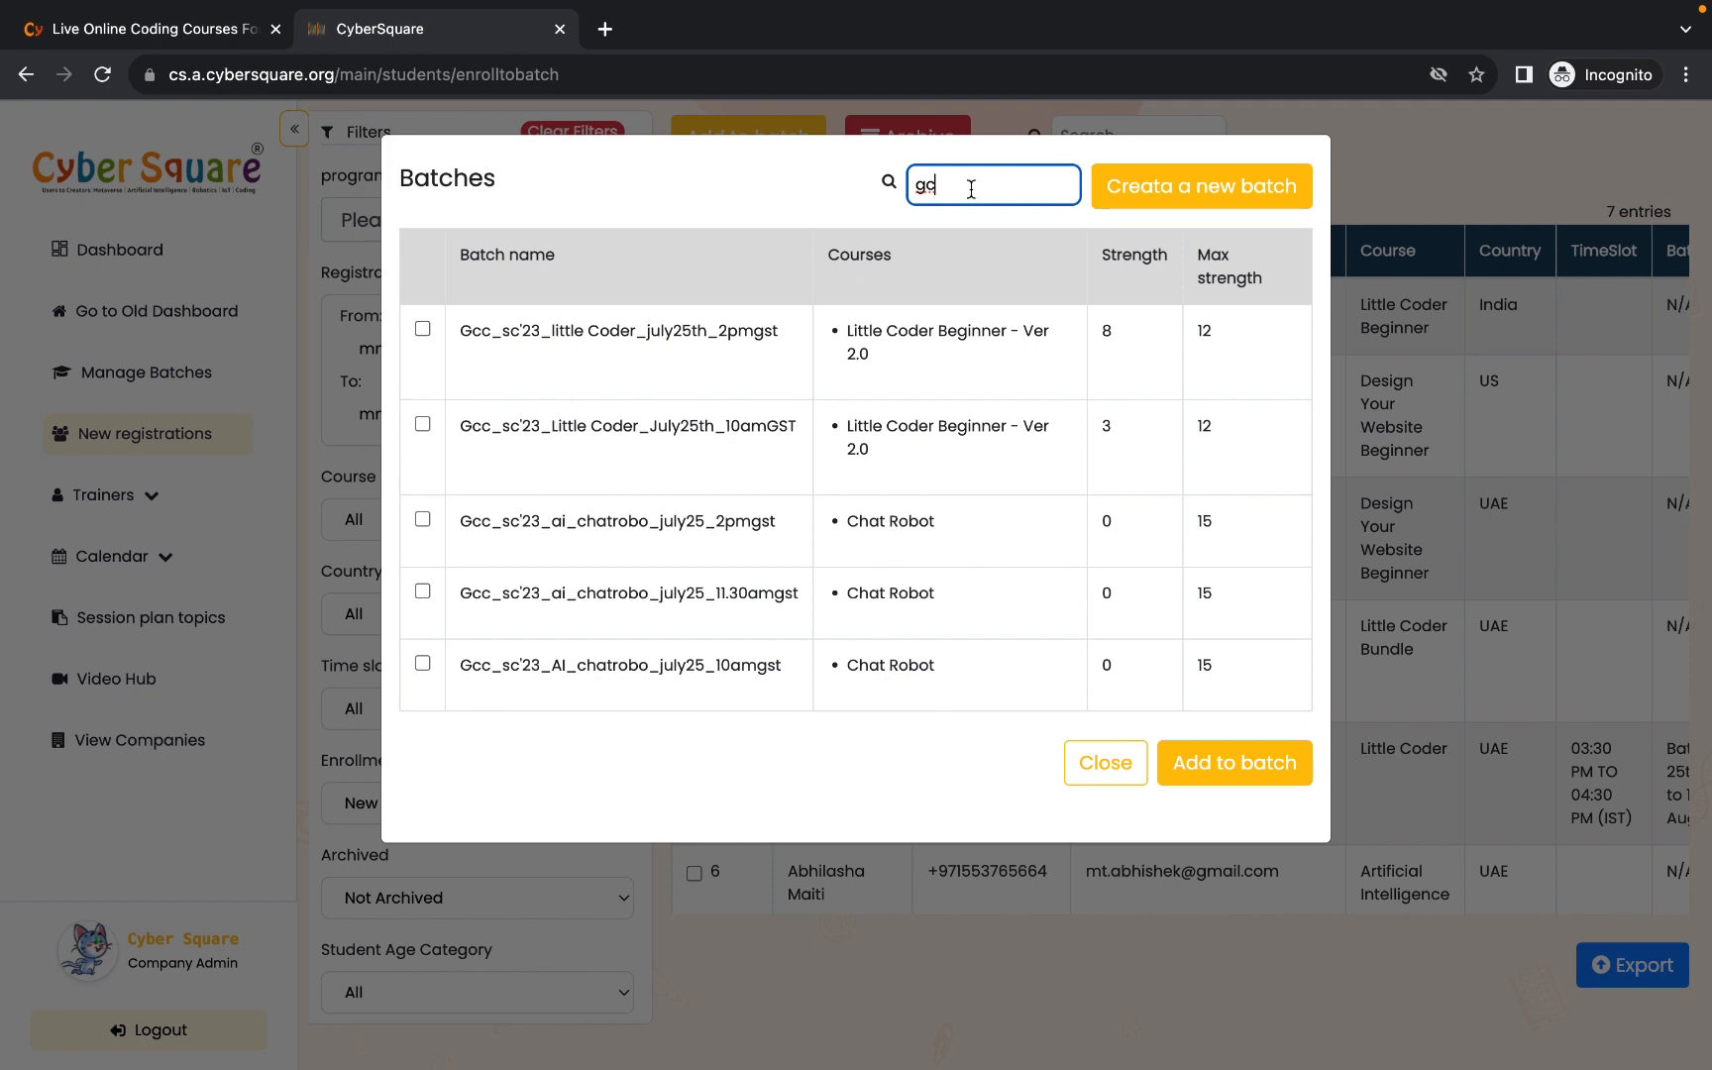
key("BackSpace")
key("BackSpace")
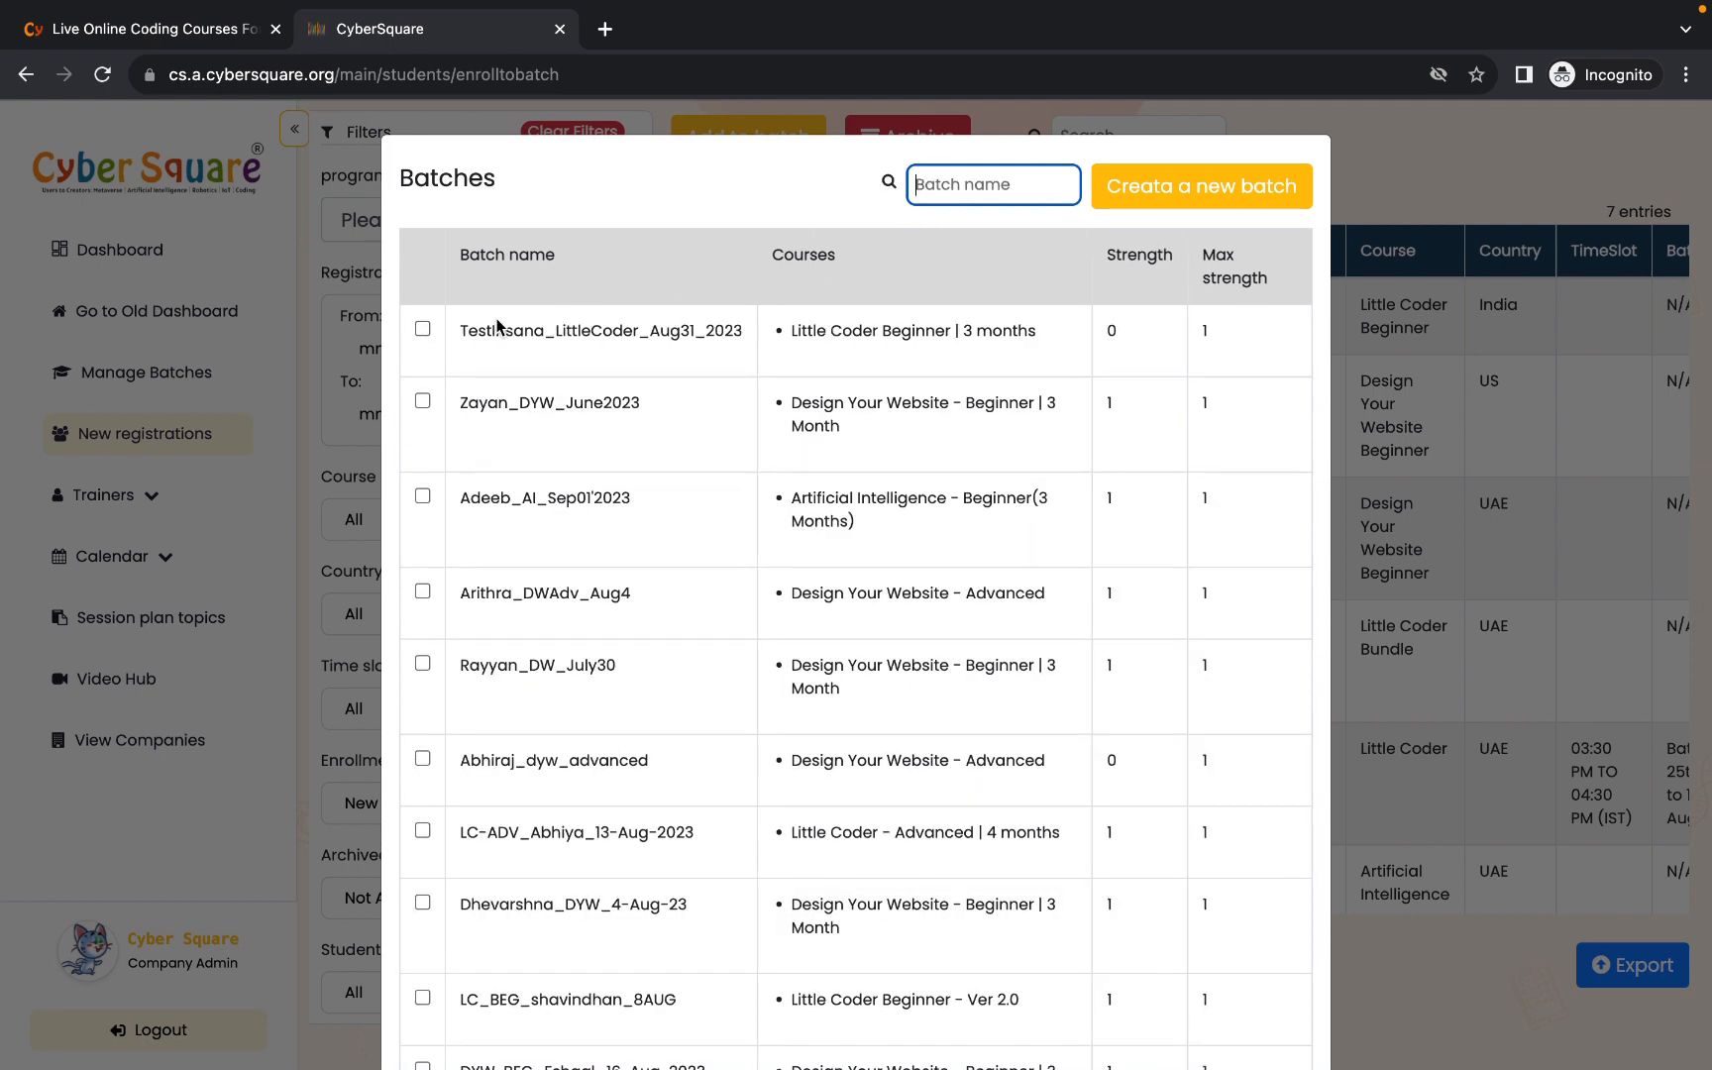
scroll(595, 548, "down", 3)
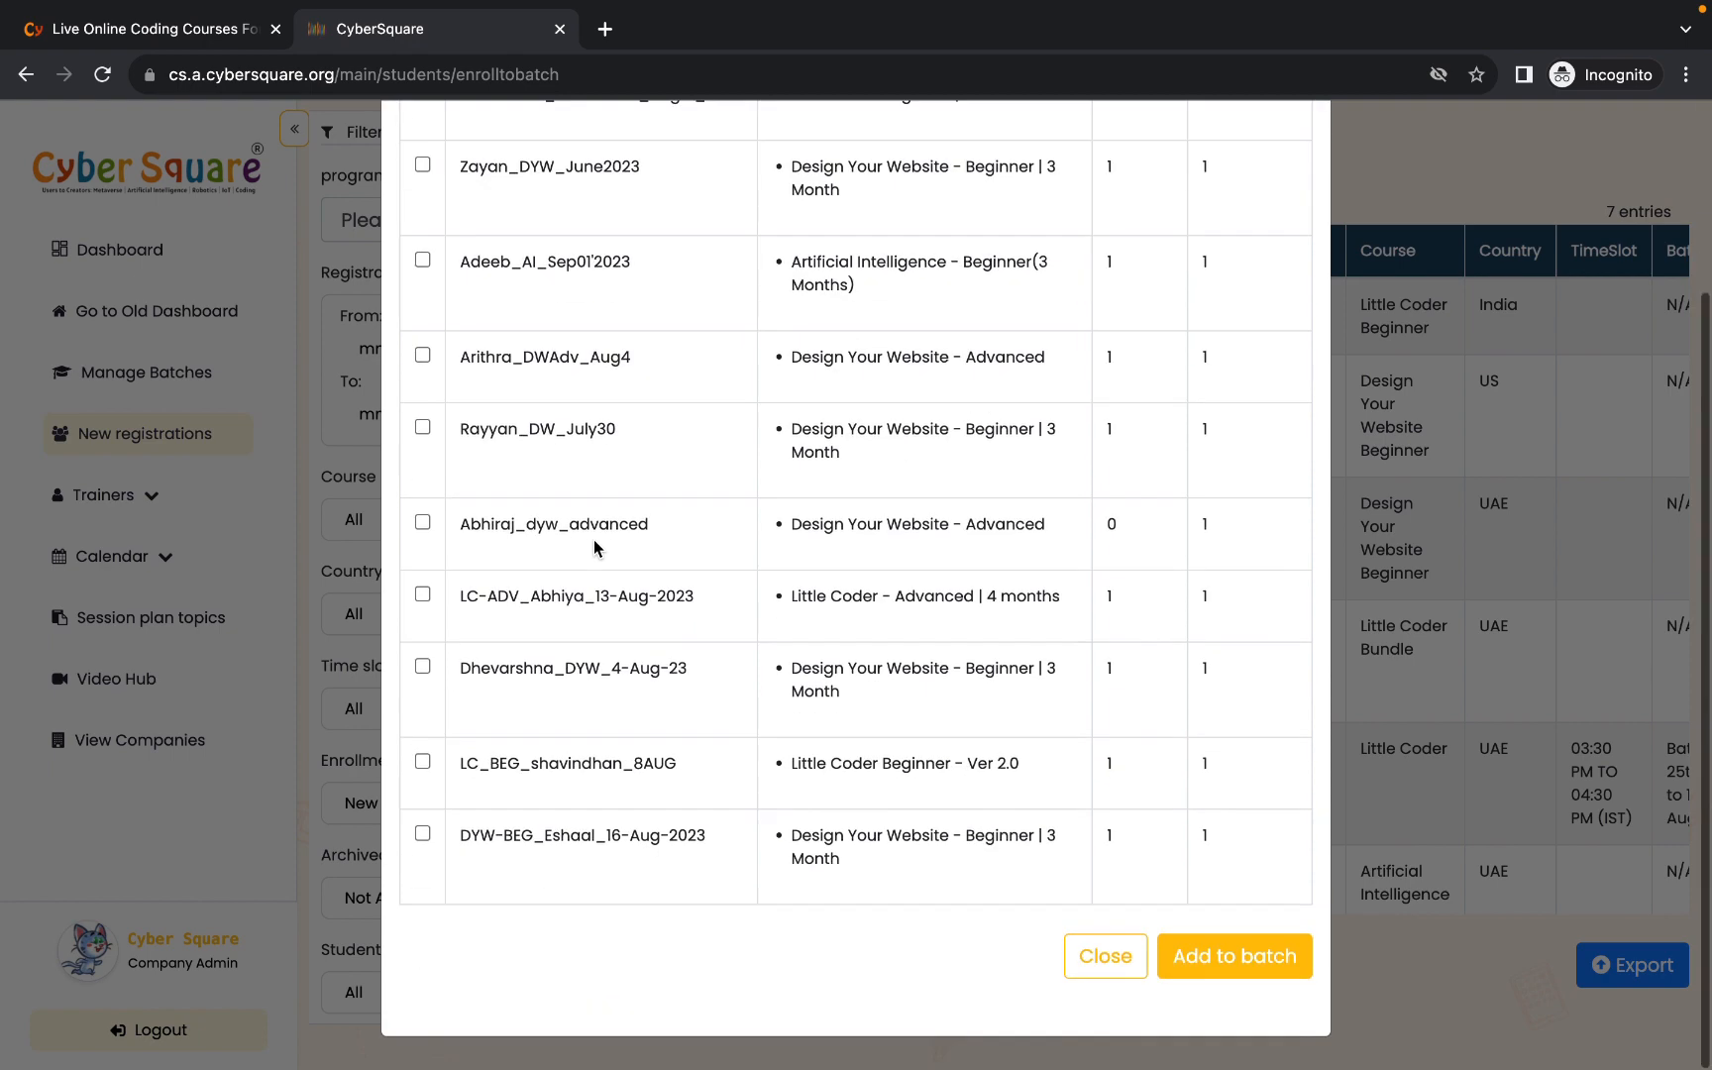
scroll(594, 548, "up", 3)
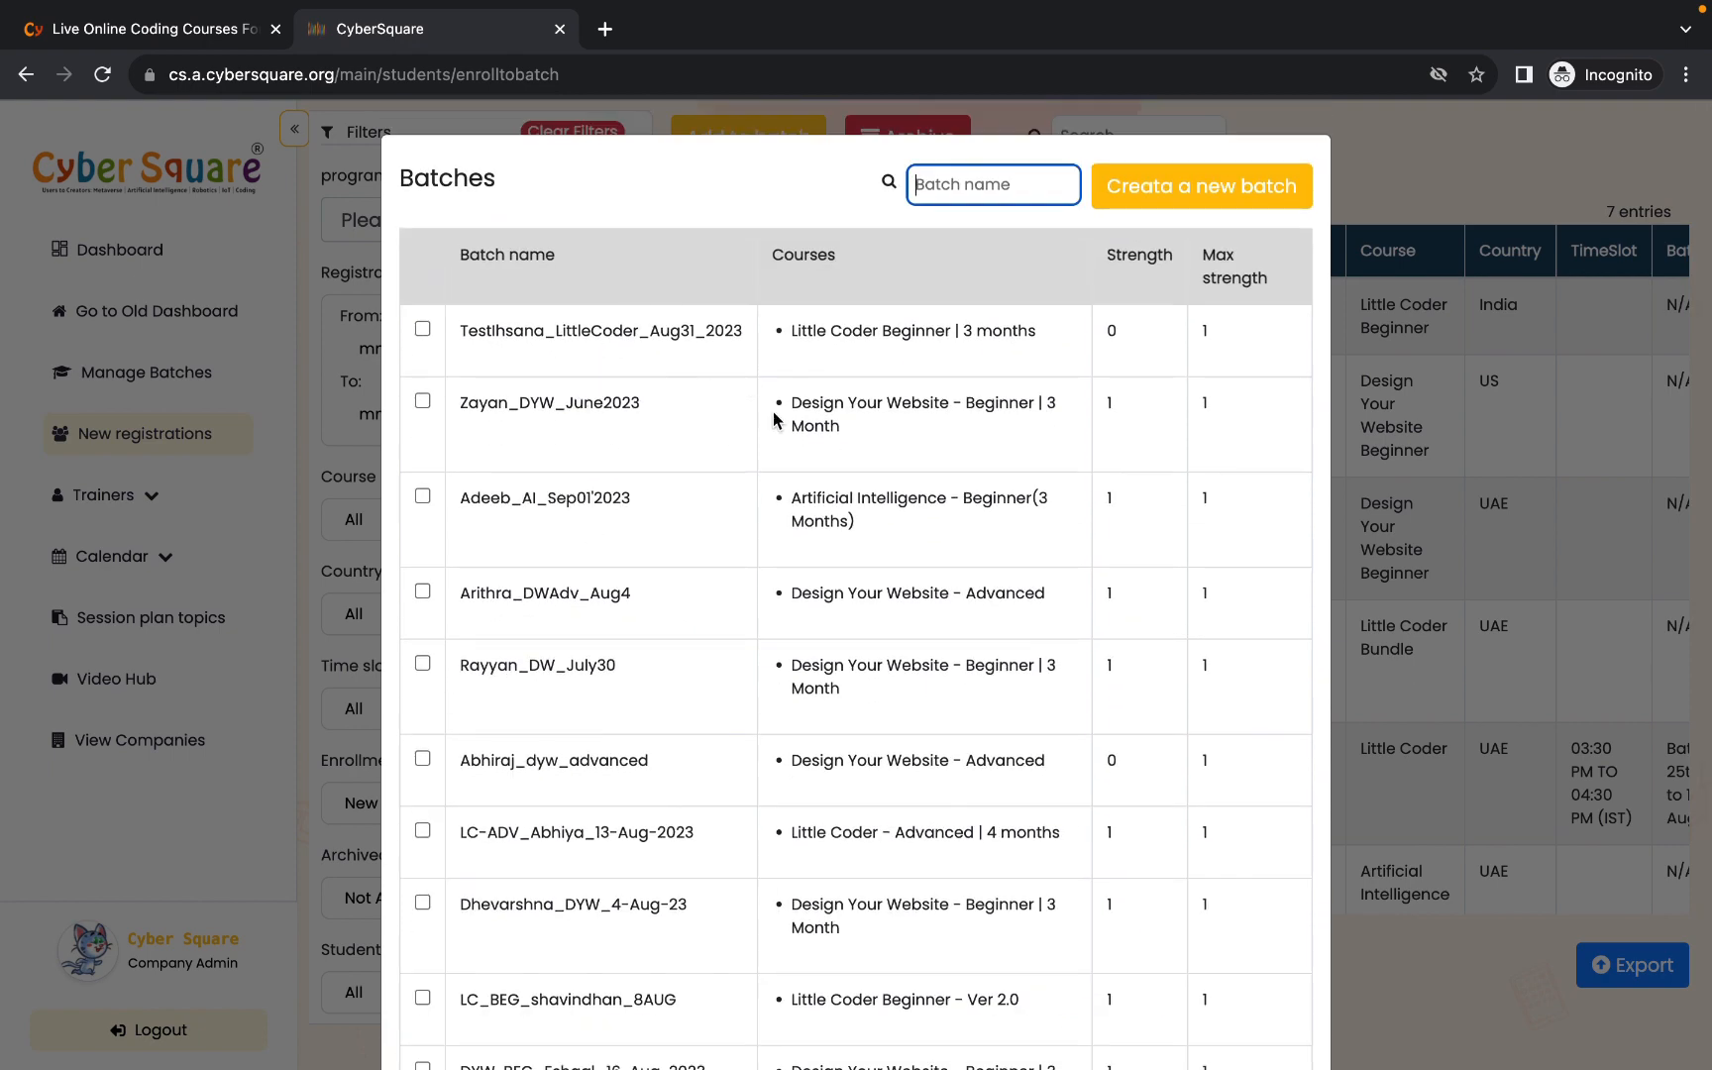
- Select the newly created Little Coder batch for the student and look at the blank batch creation form
left_click(422, 329)
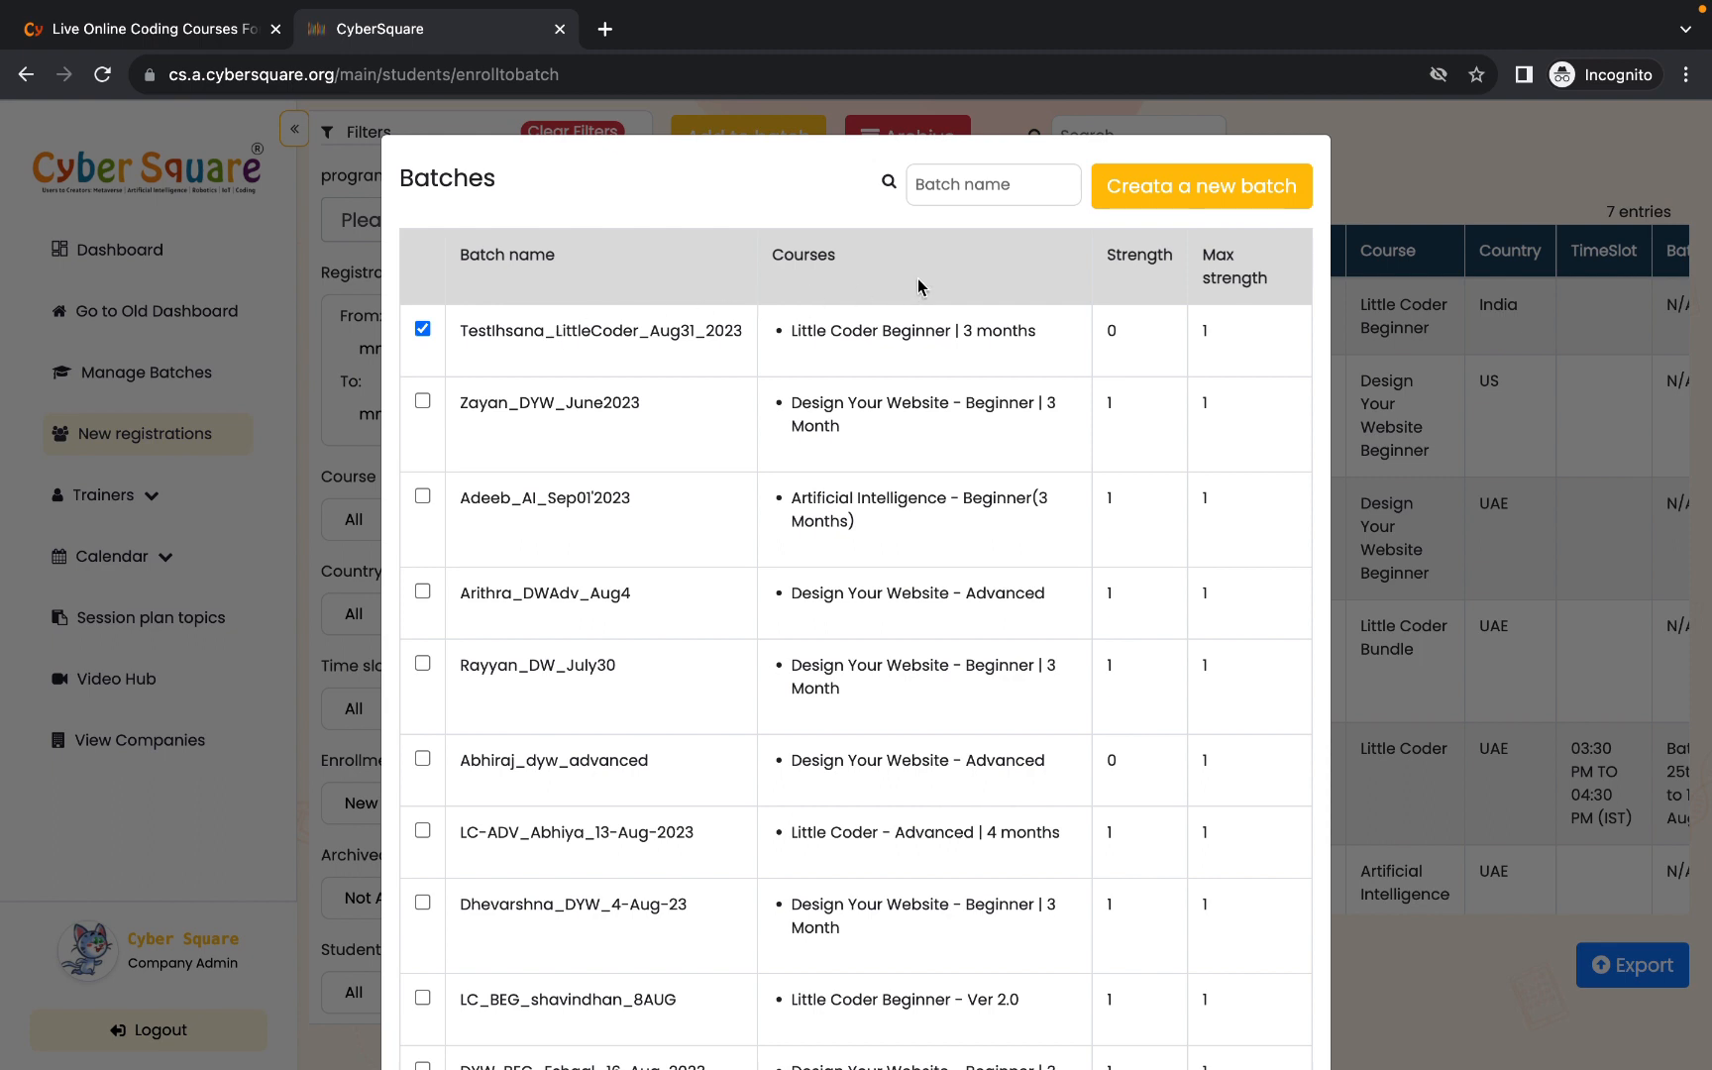
left_click(1139, 199)
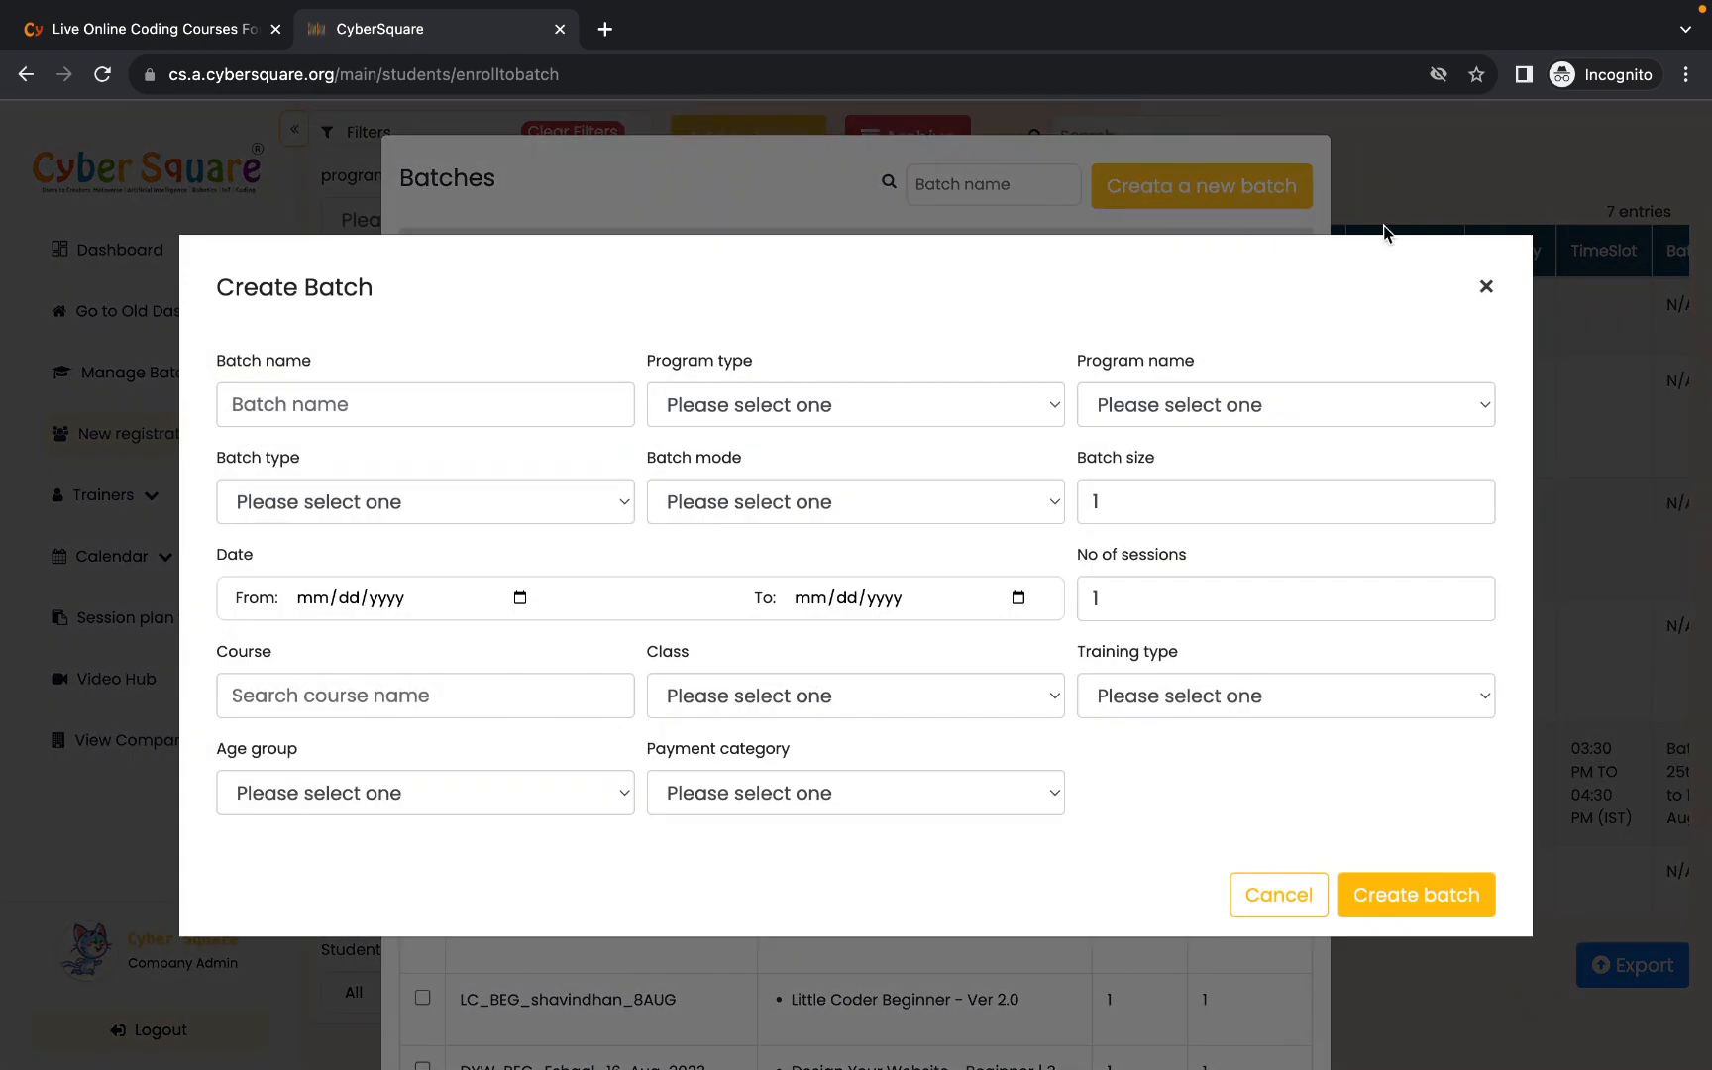
left_click(1488, 288)
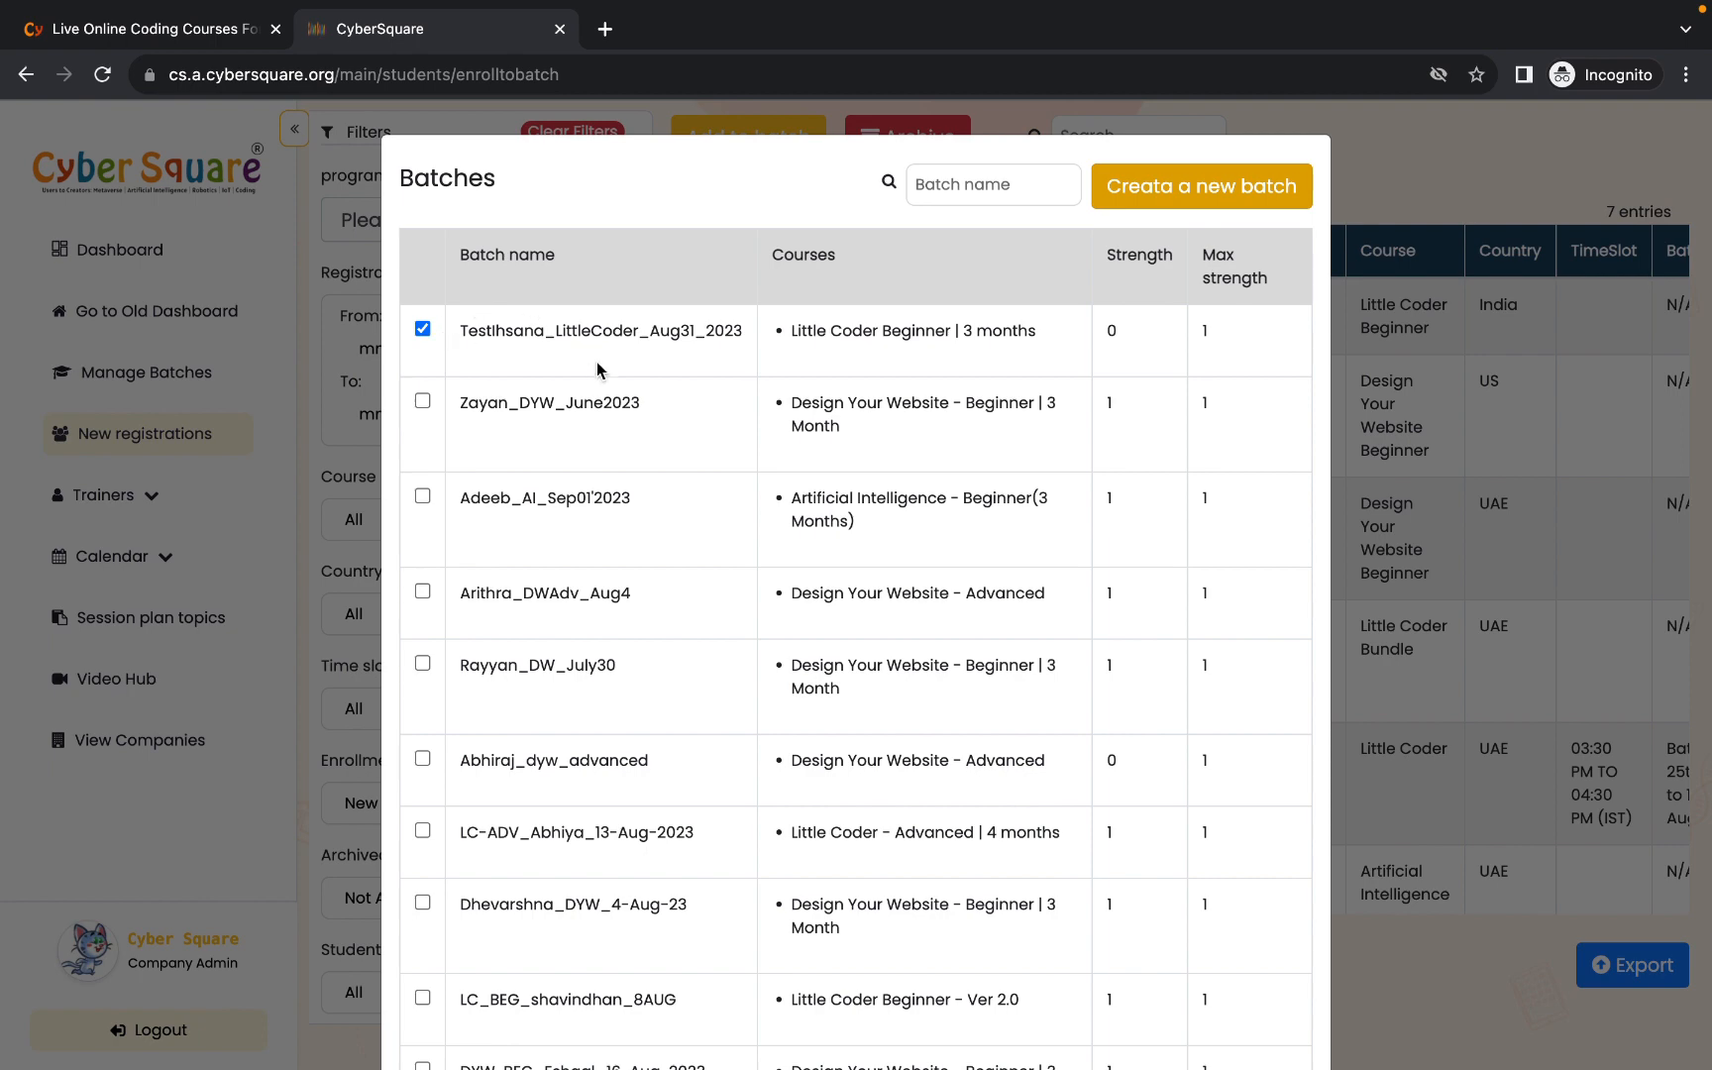
- Request adding the selected student to the chosen batch, dismiss the confirmation and close the batch list
scroll(1033, 356, "down", 3)
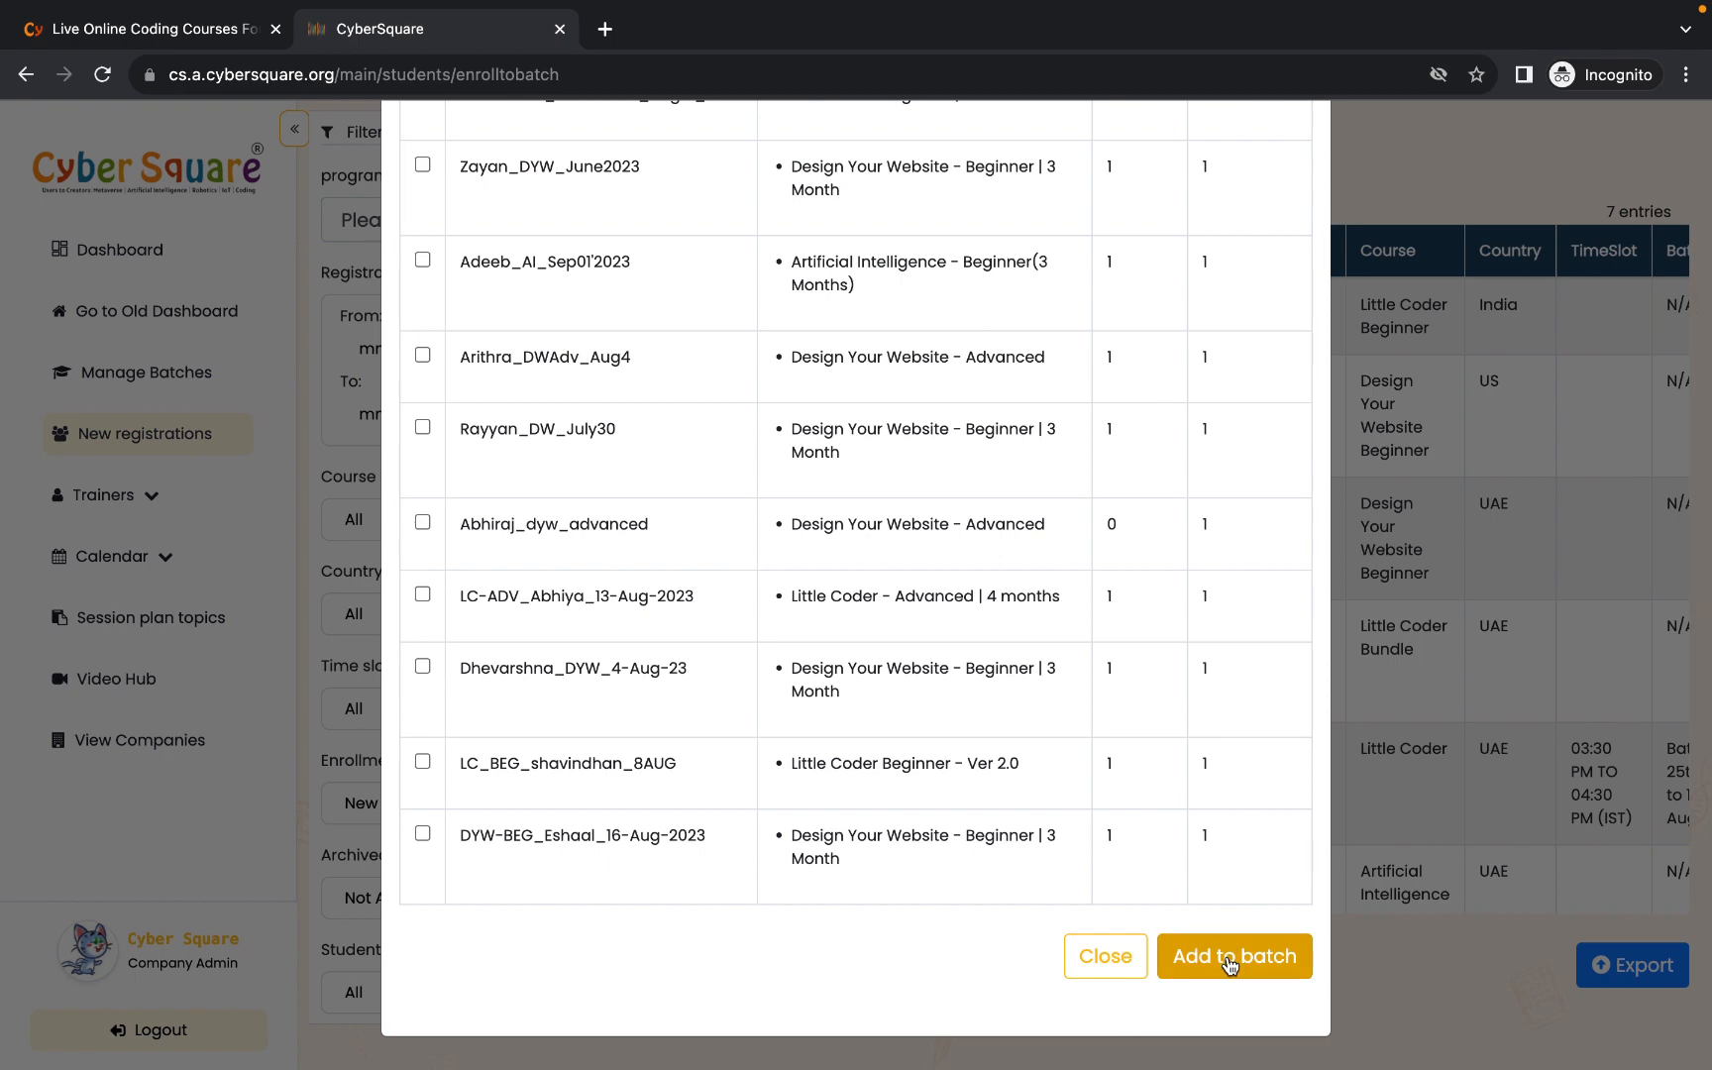
left_click(1229, 965)
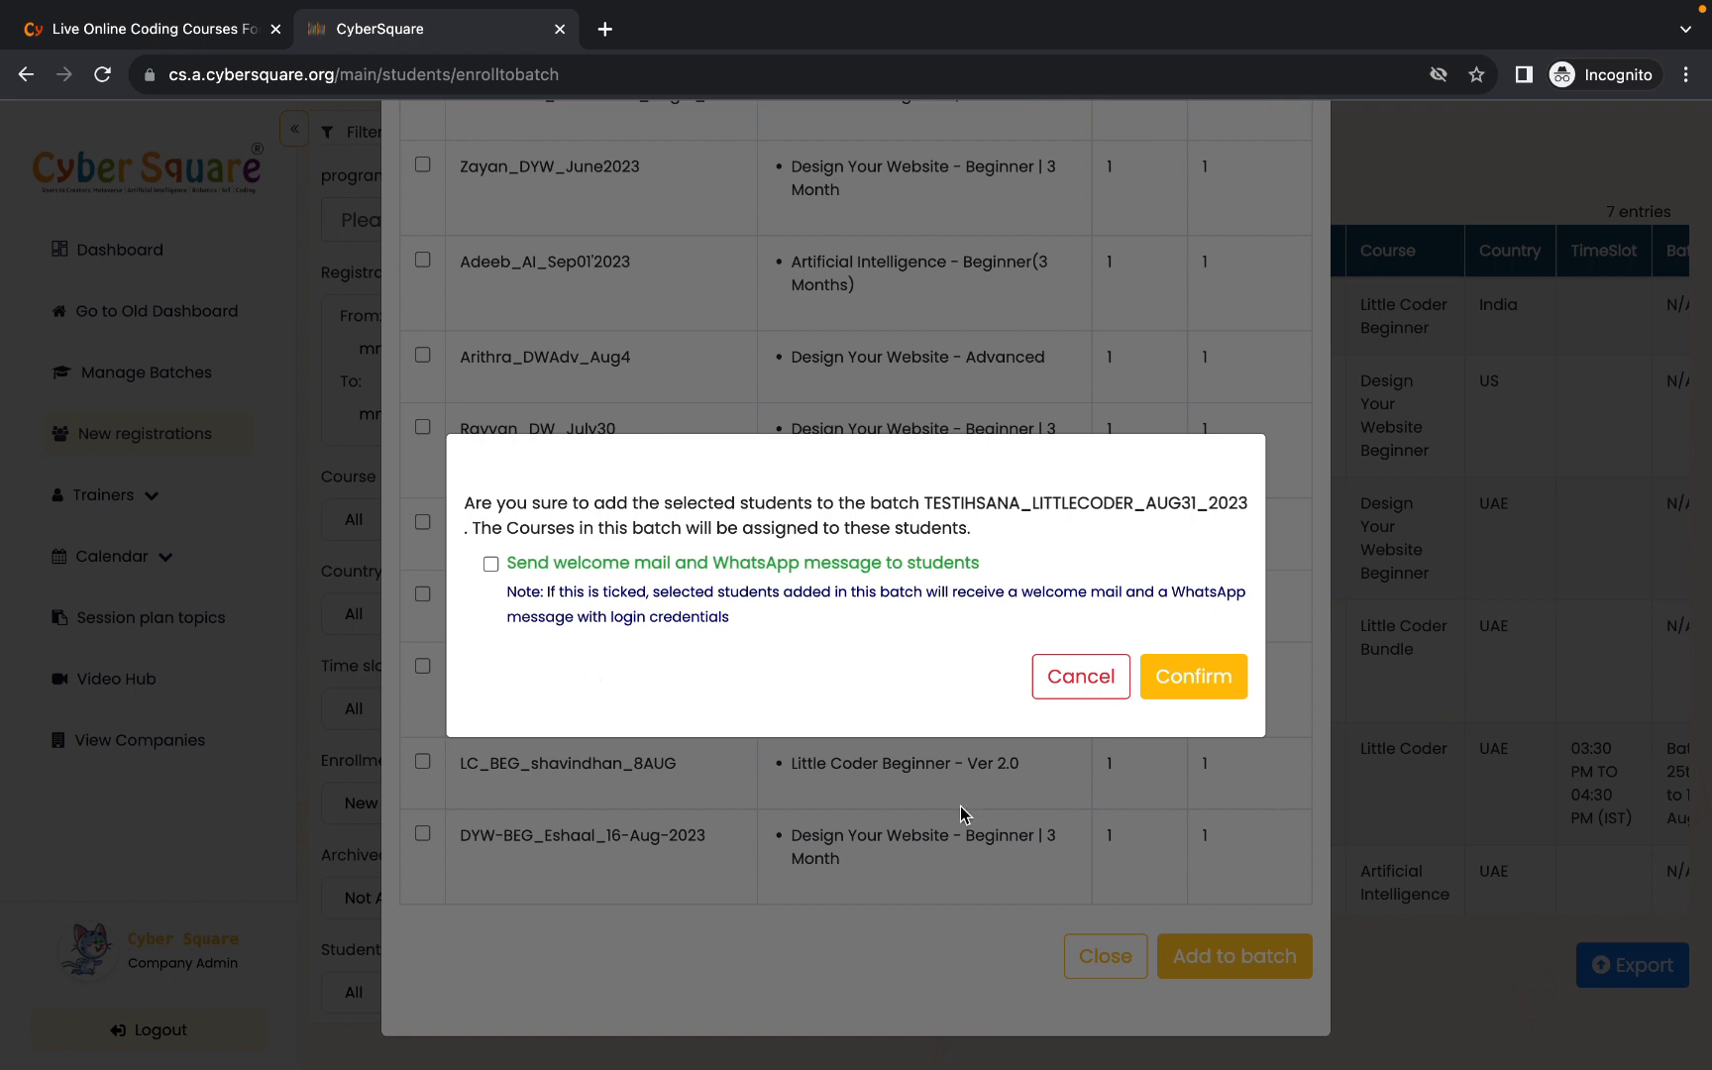
left_click(1261, 374)
scroll(1261, 591, "up", 1)
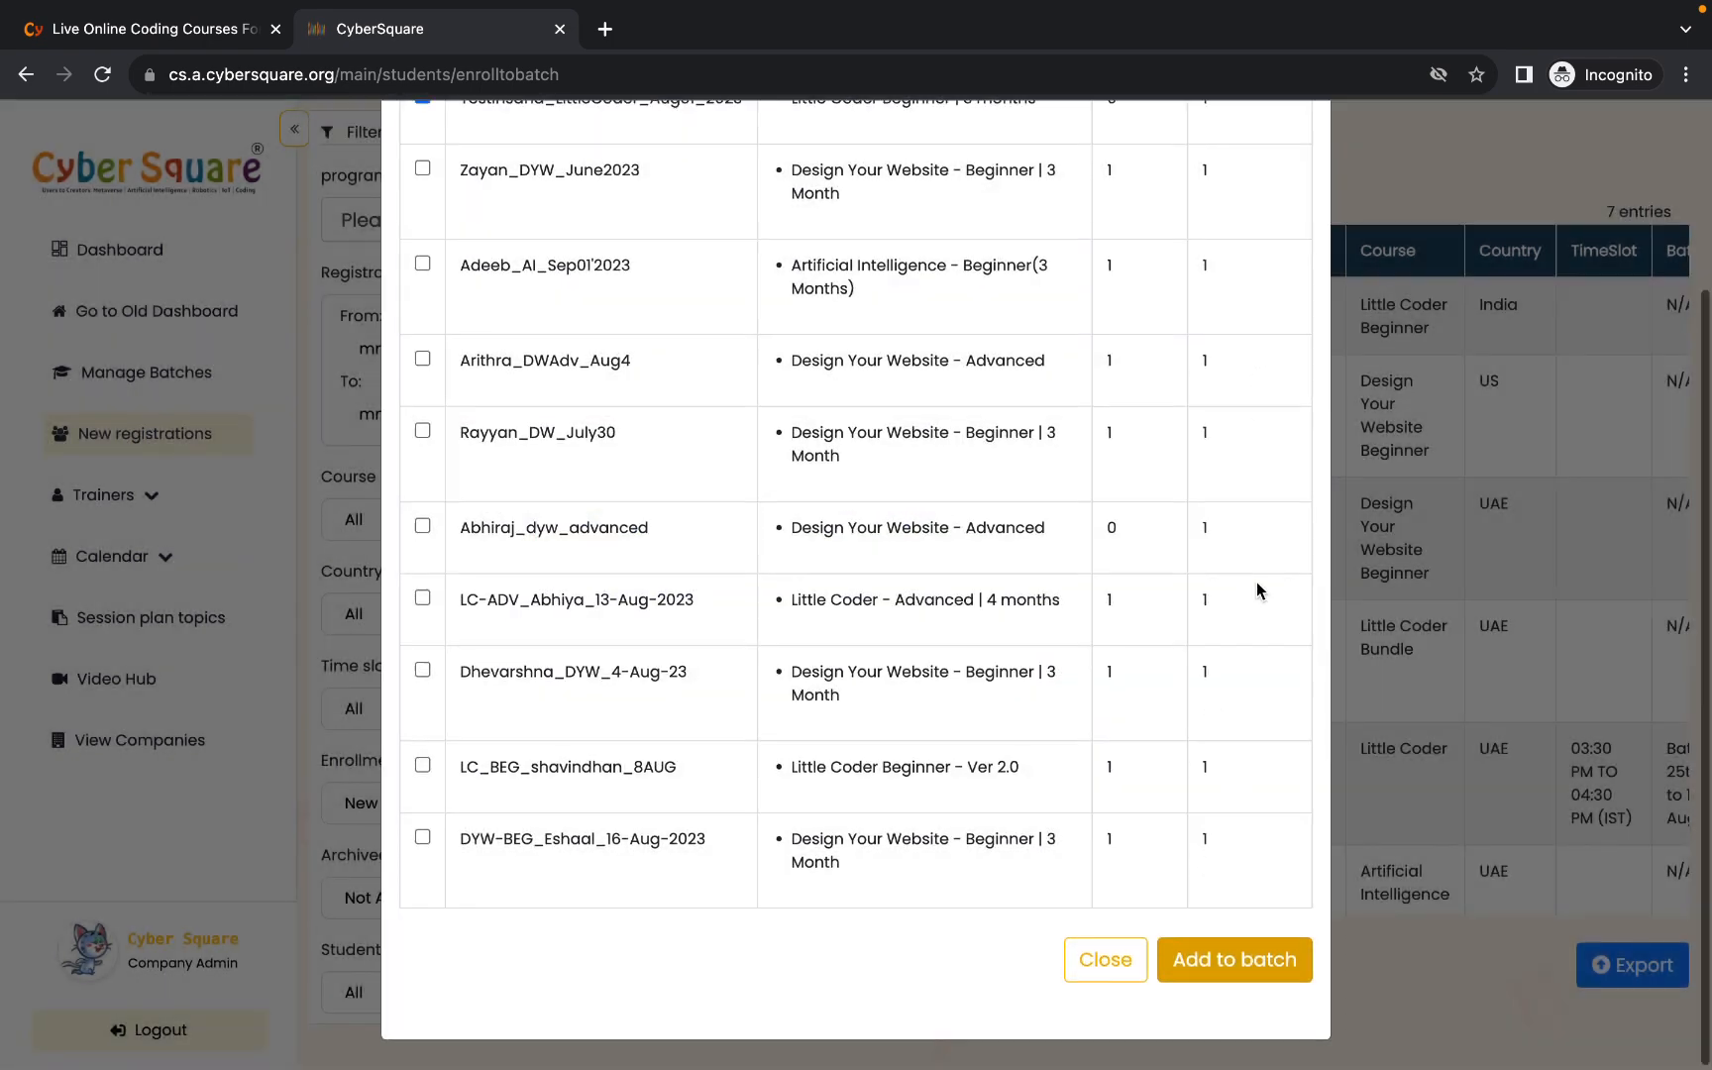
scroll(1259, 595, "up", 1)
scroll(1131, 874, "down", 1)
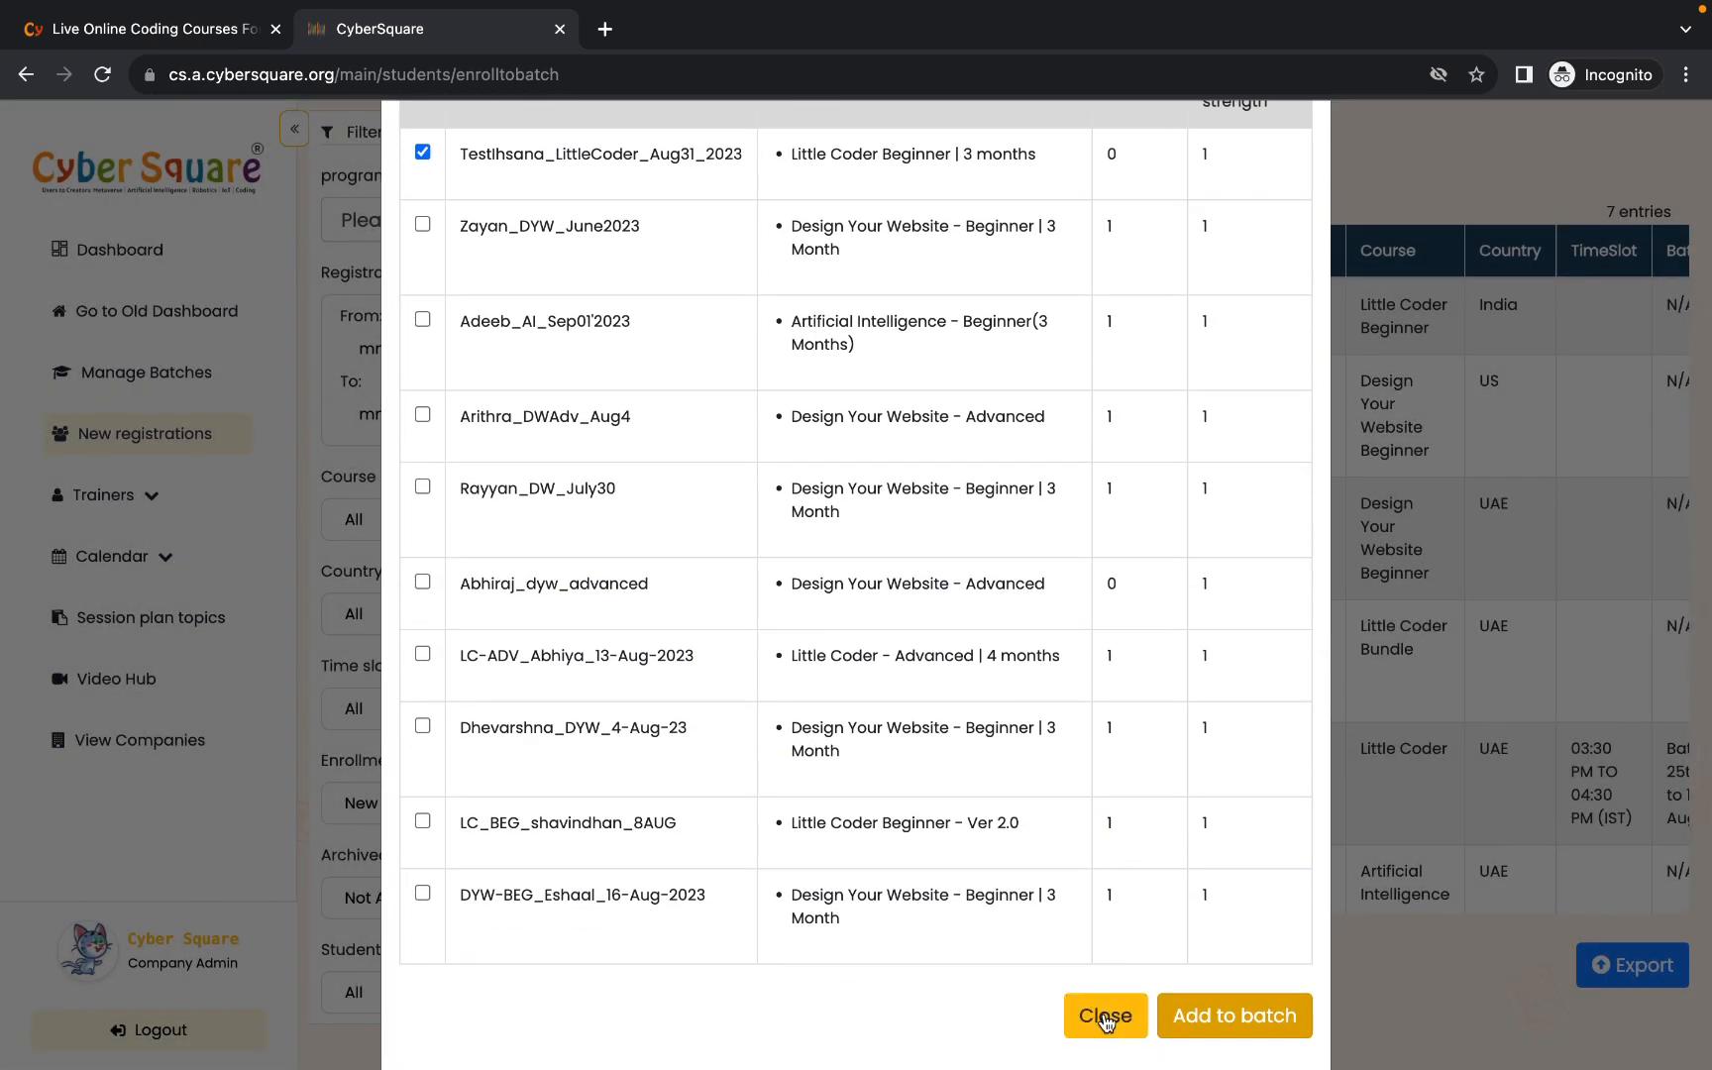
left_click(1106, 1020)
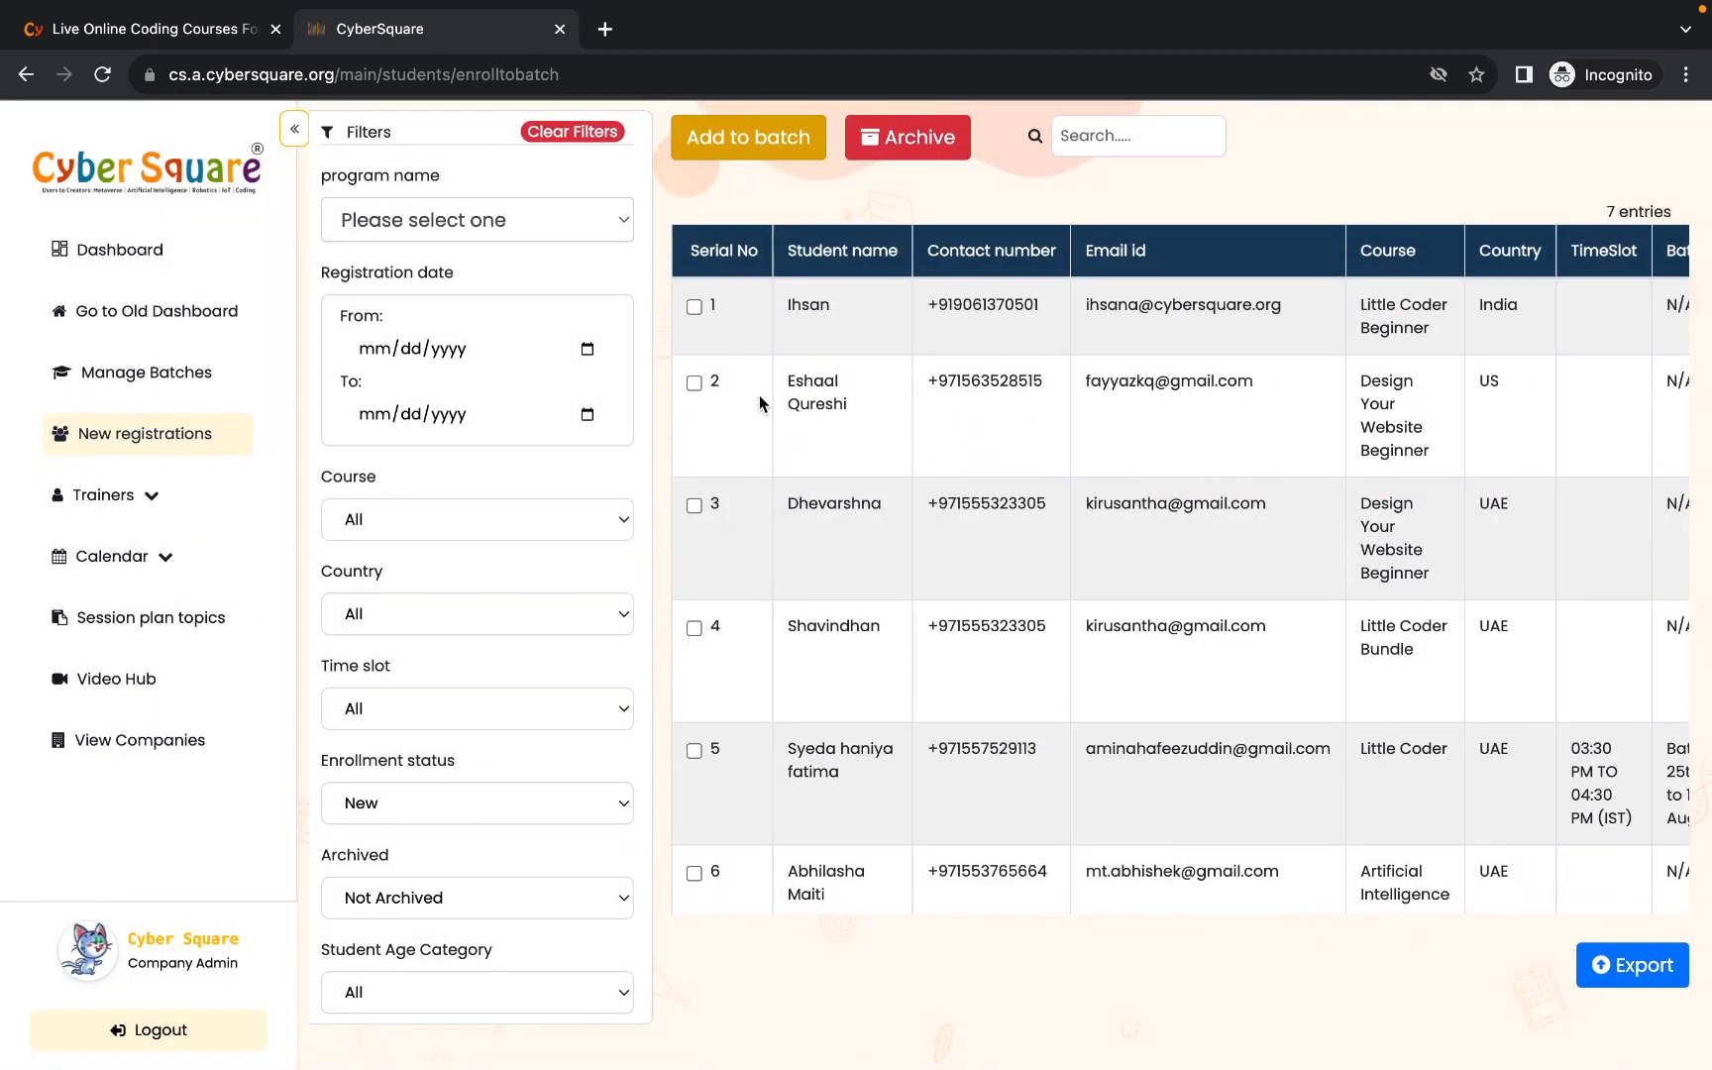
- Return to batch management and view the new Little Coder batch's courses and available actions
left_click(141, 377)
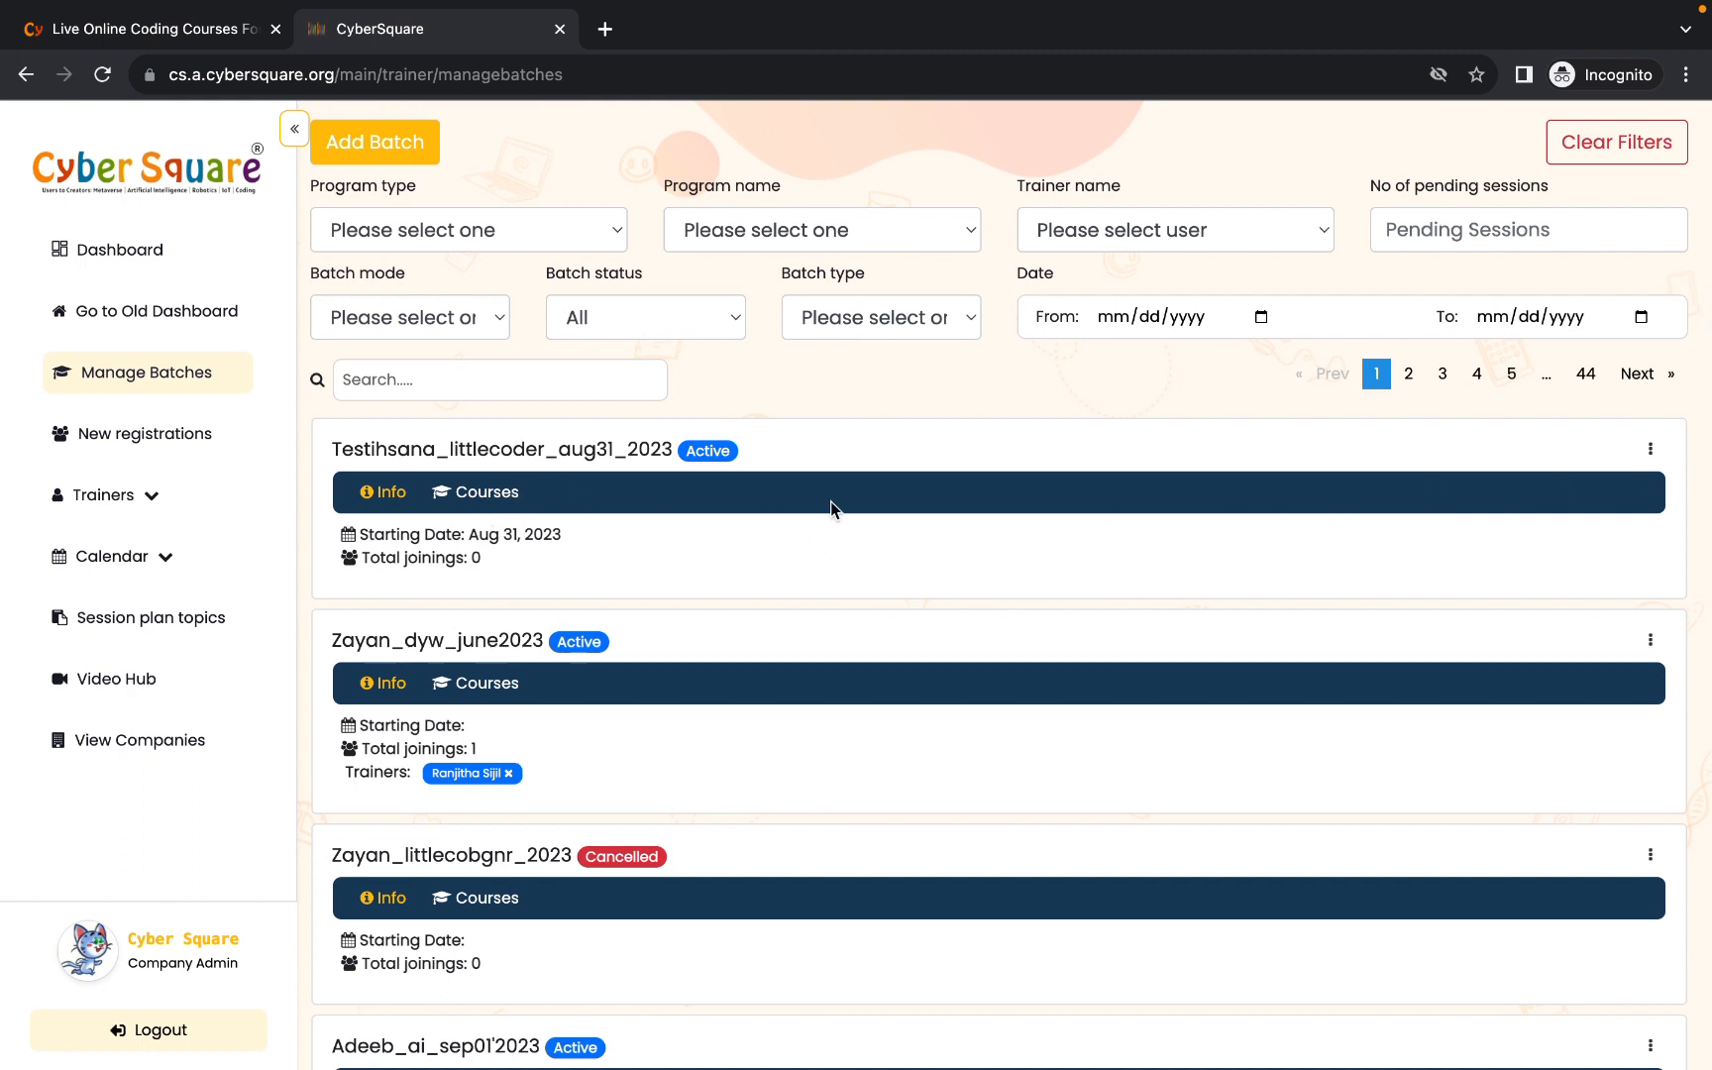
left_click(473, 501)
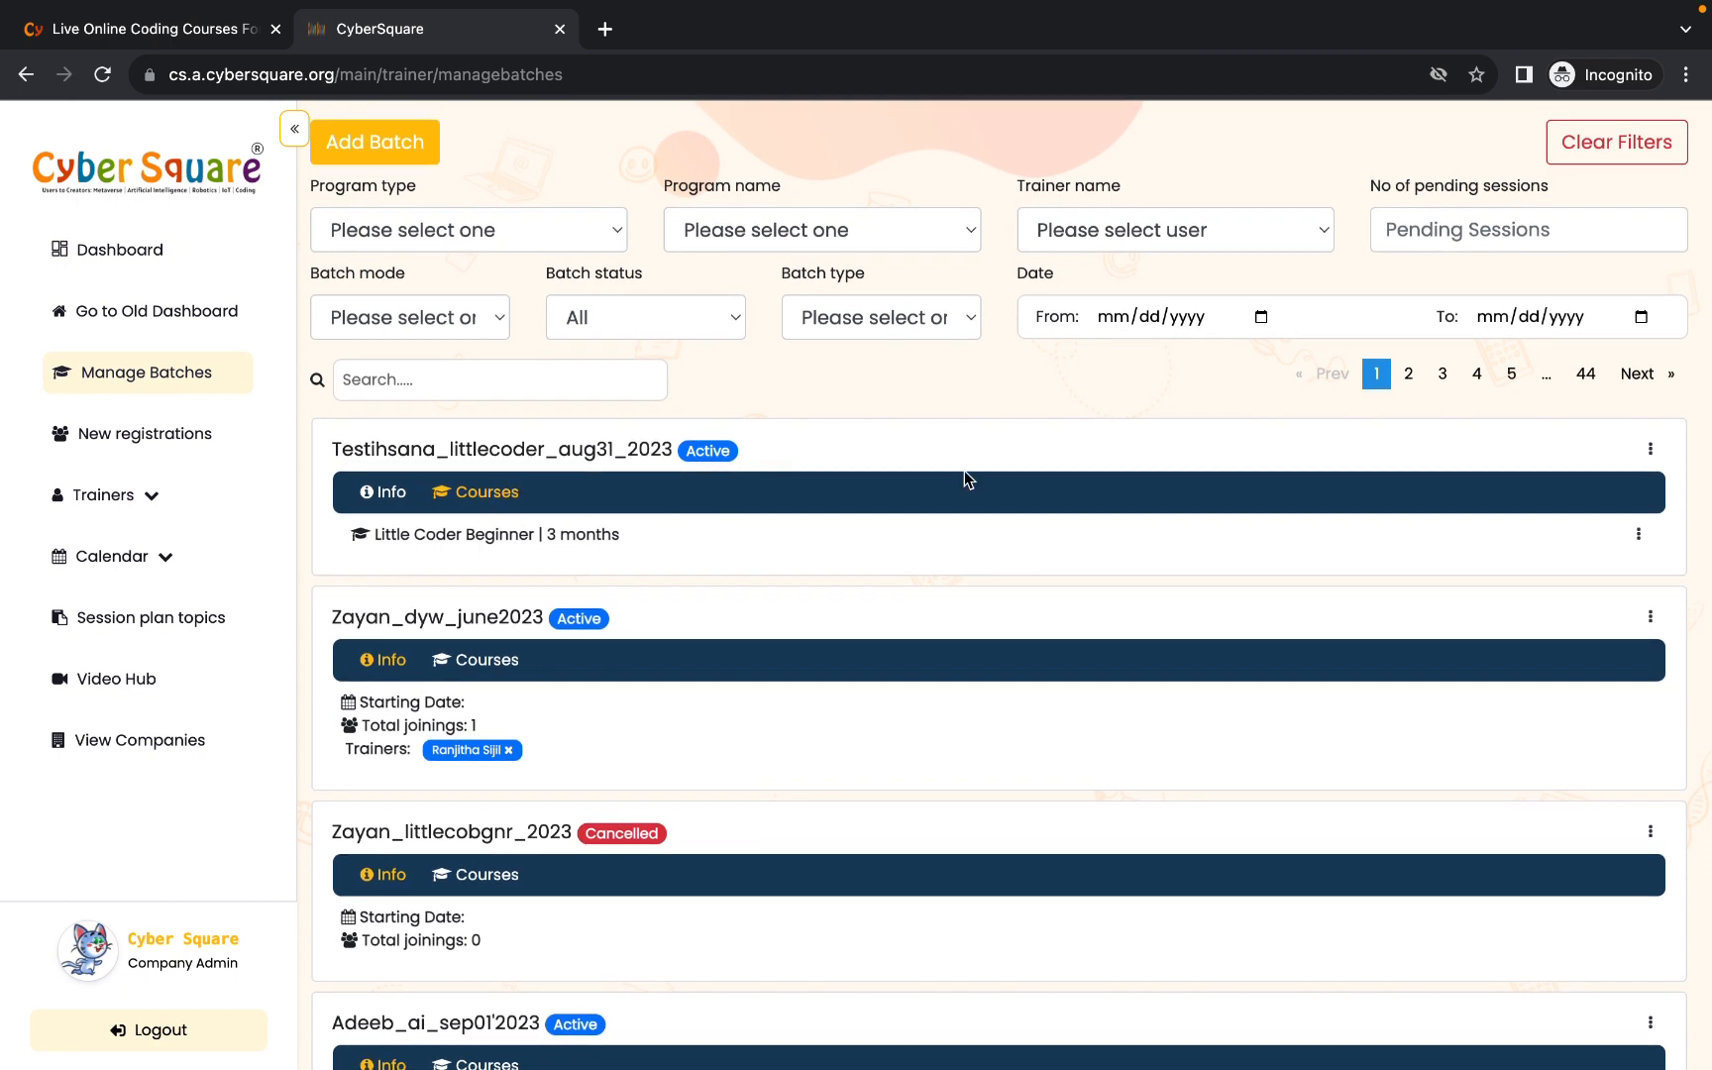
left_click(1651, 451)
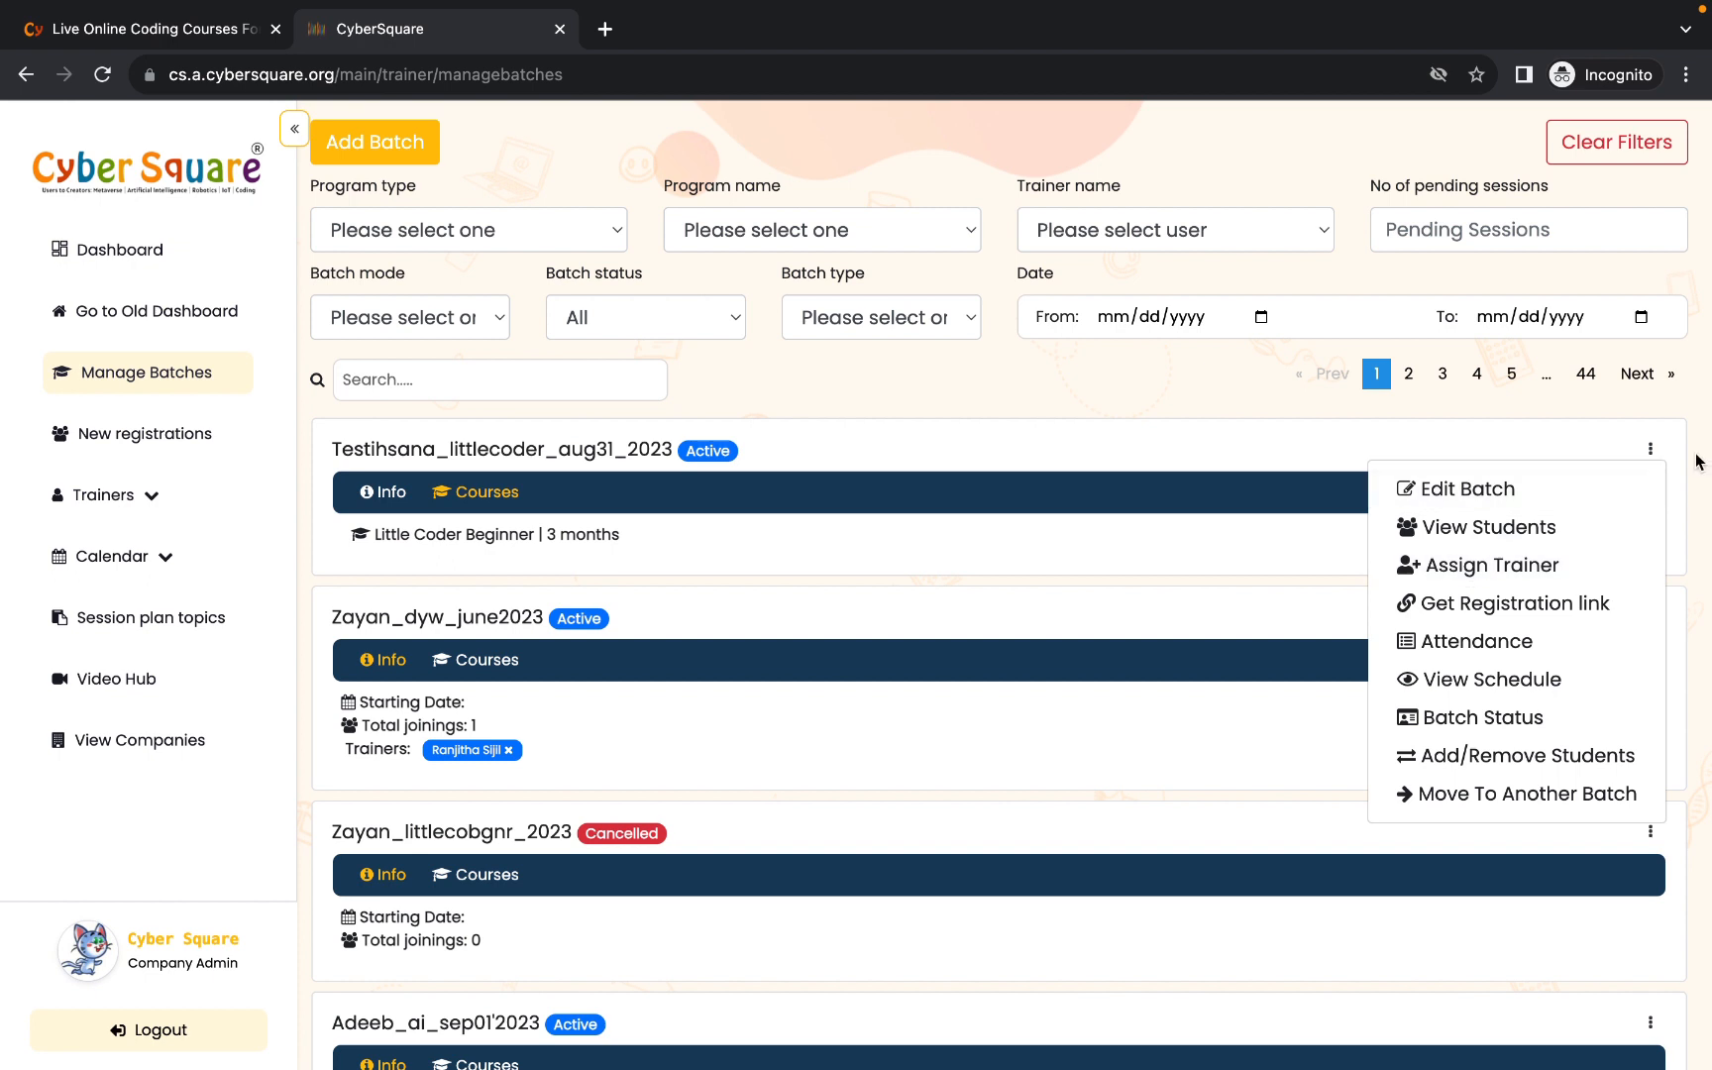
left_click(1652, 451)
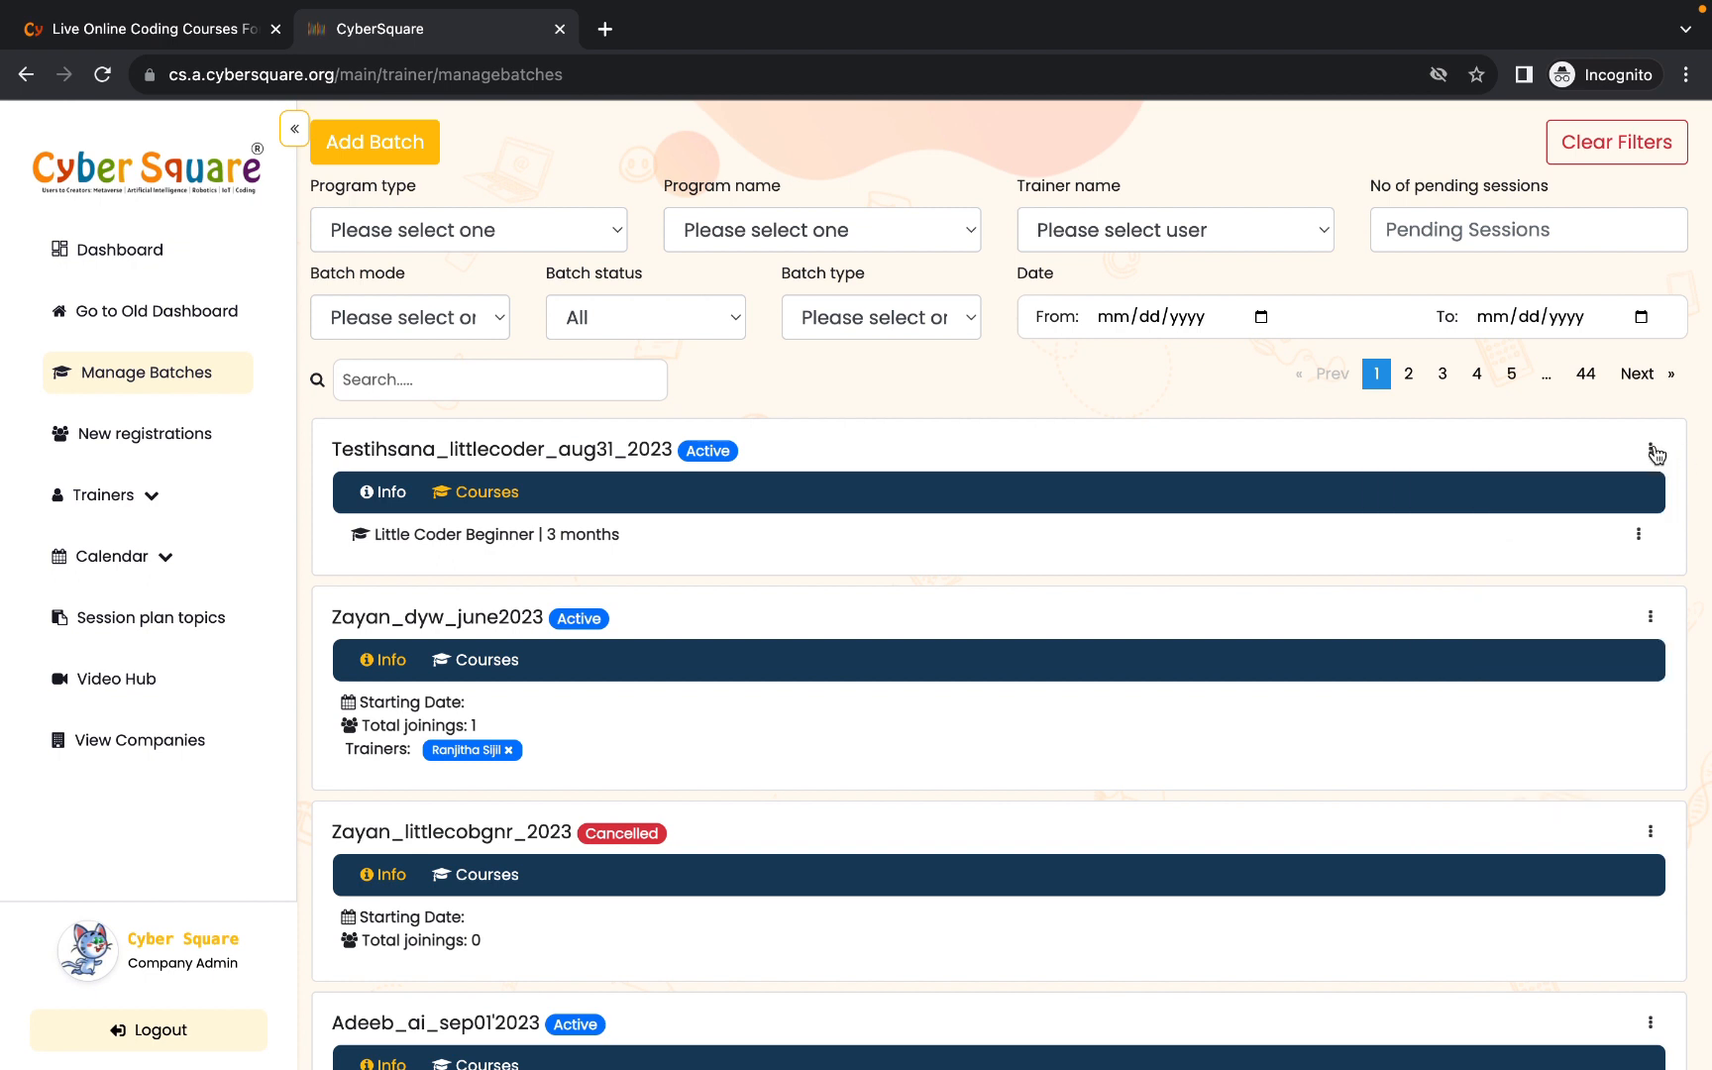
- Assign the test trainer account to the new Little Coder batch
left_click(1652, 451)
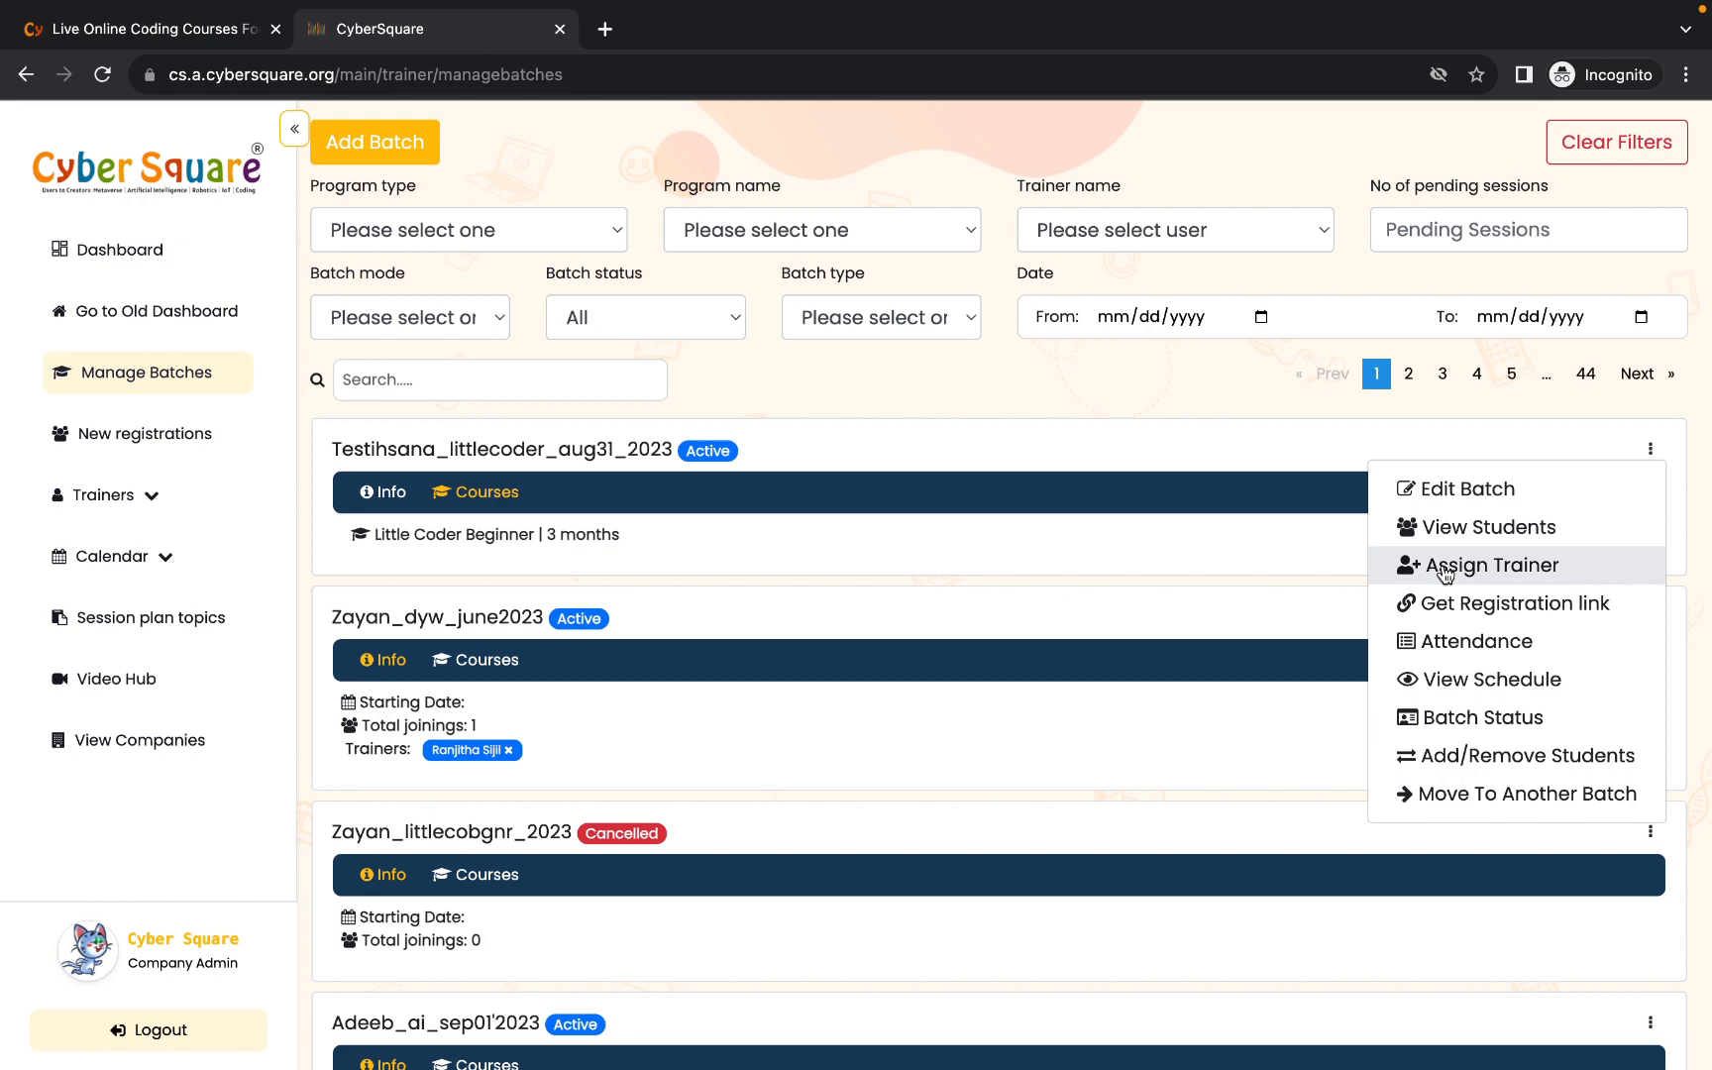
left_click(1446, 571)
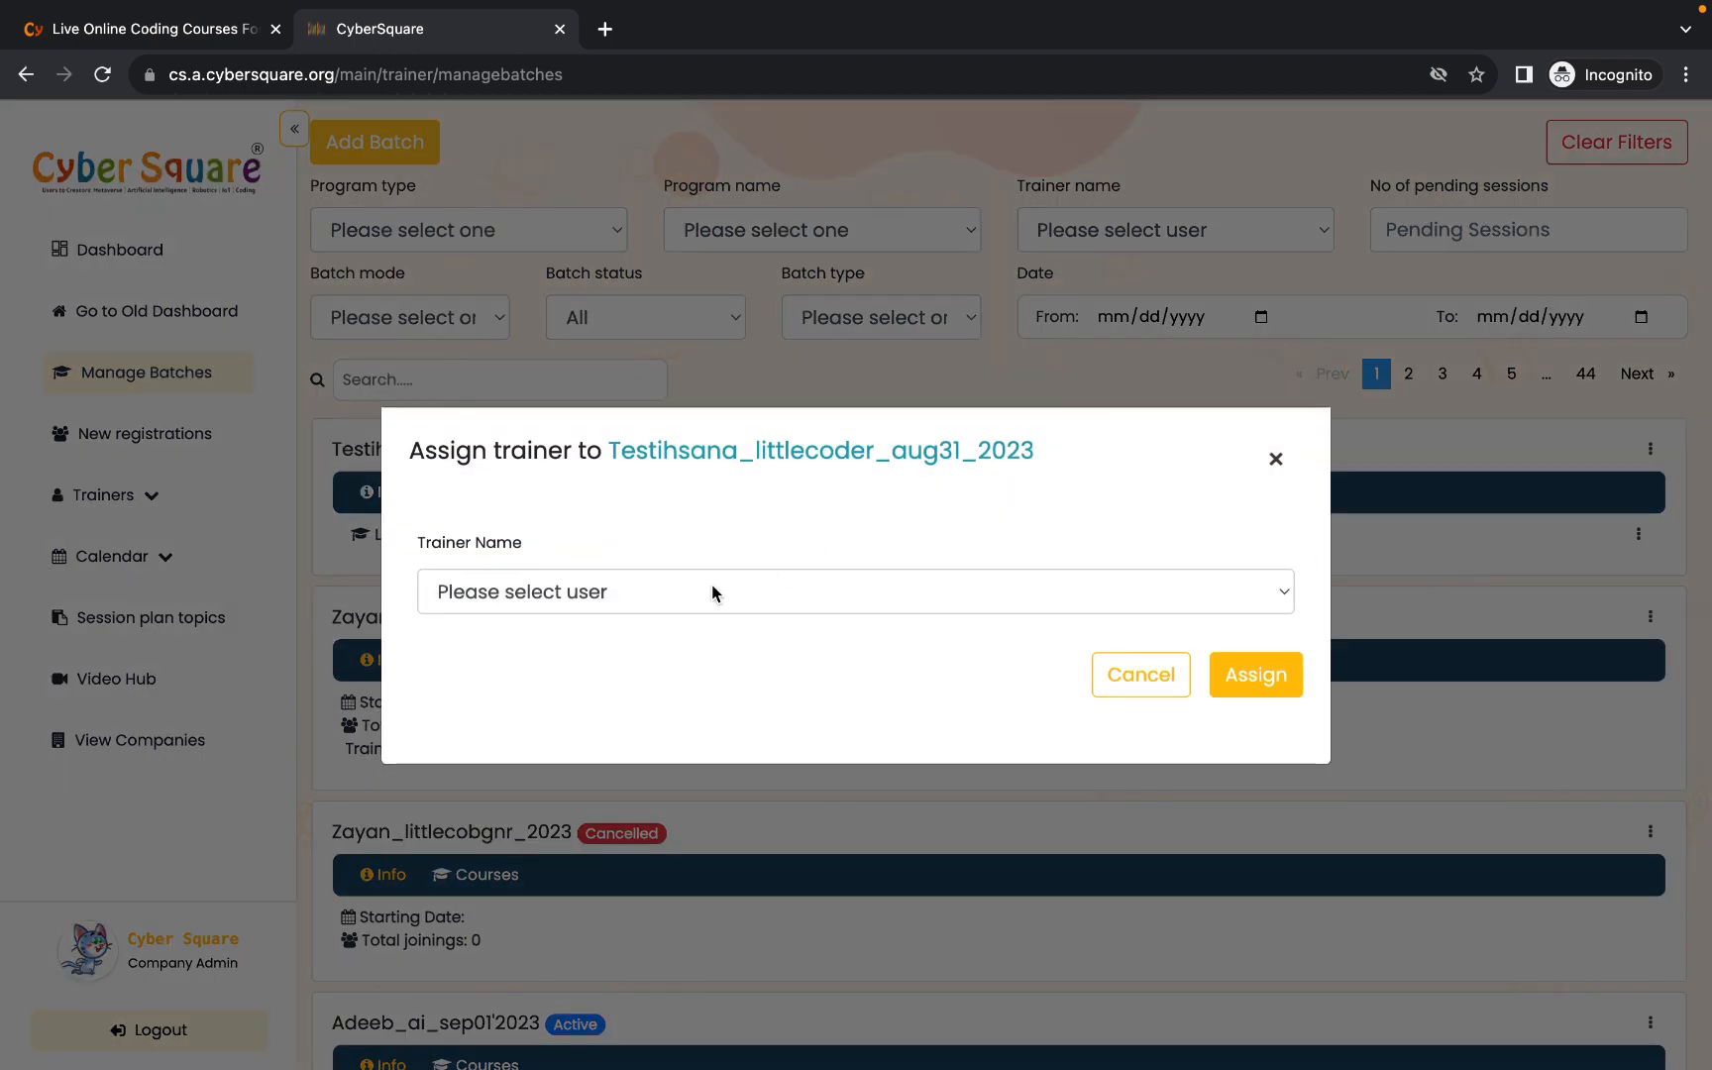
left_click(715, 593)
scroll(657, 813, "down", 5)
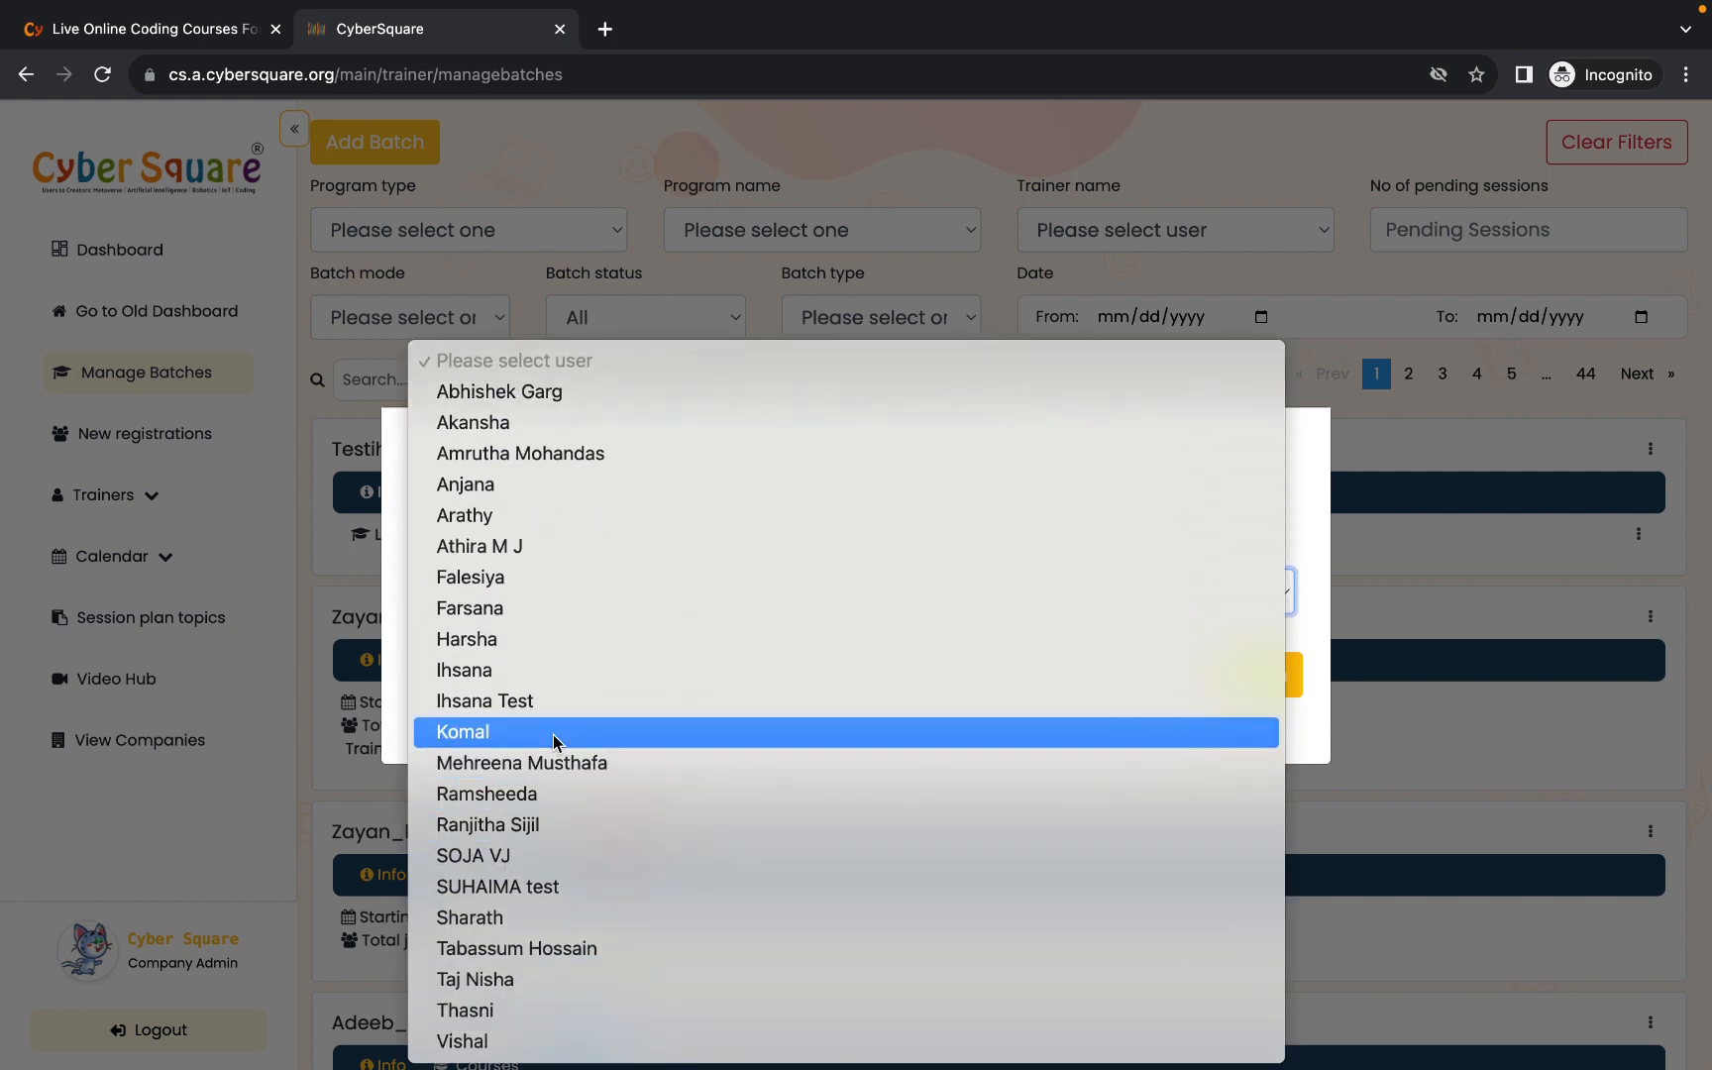
left_click(532, 703)
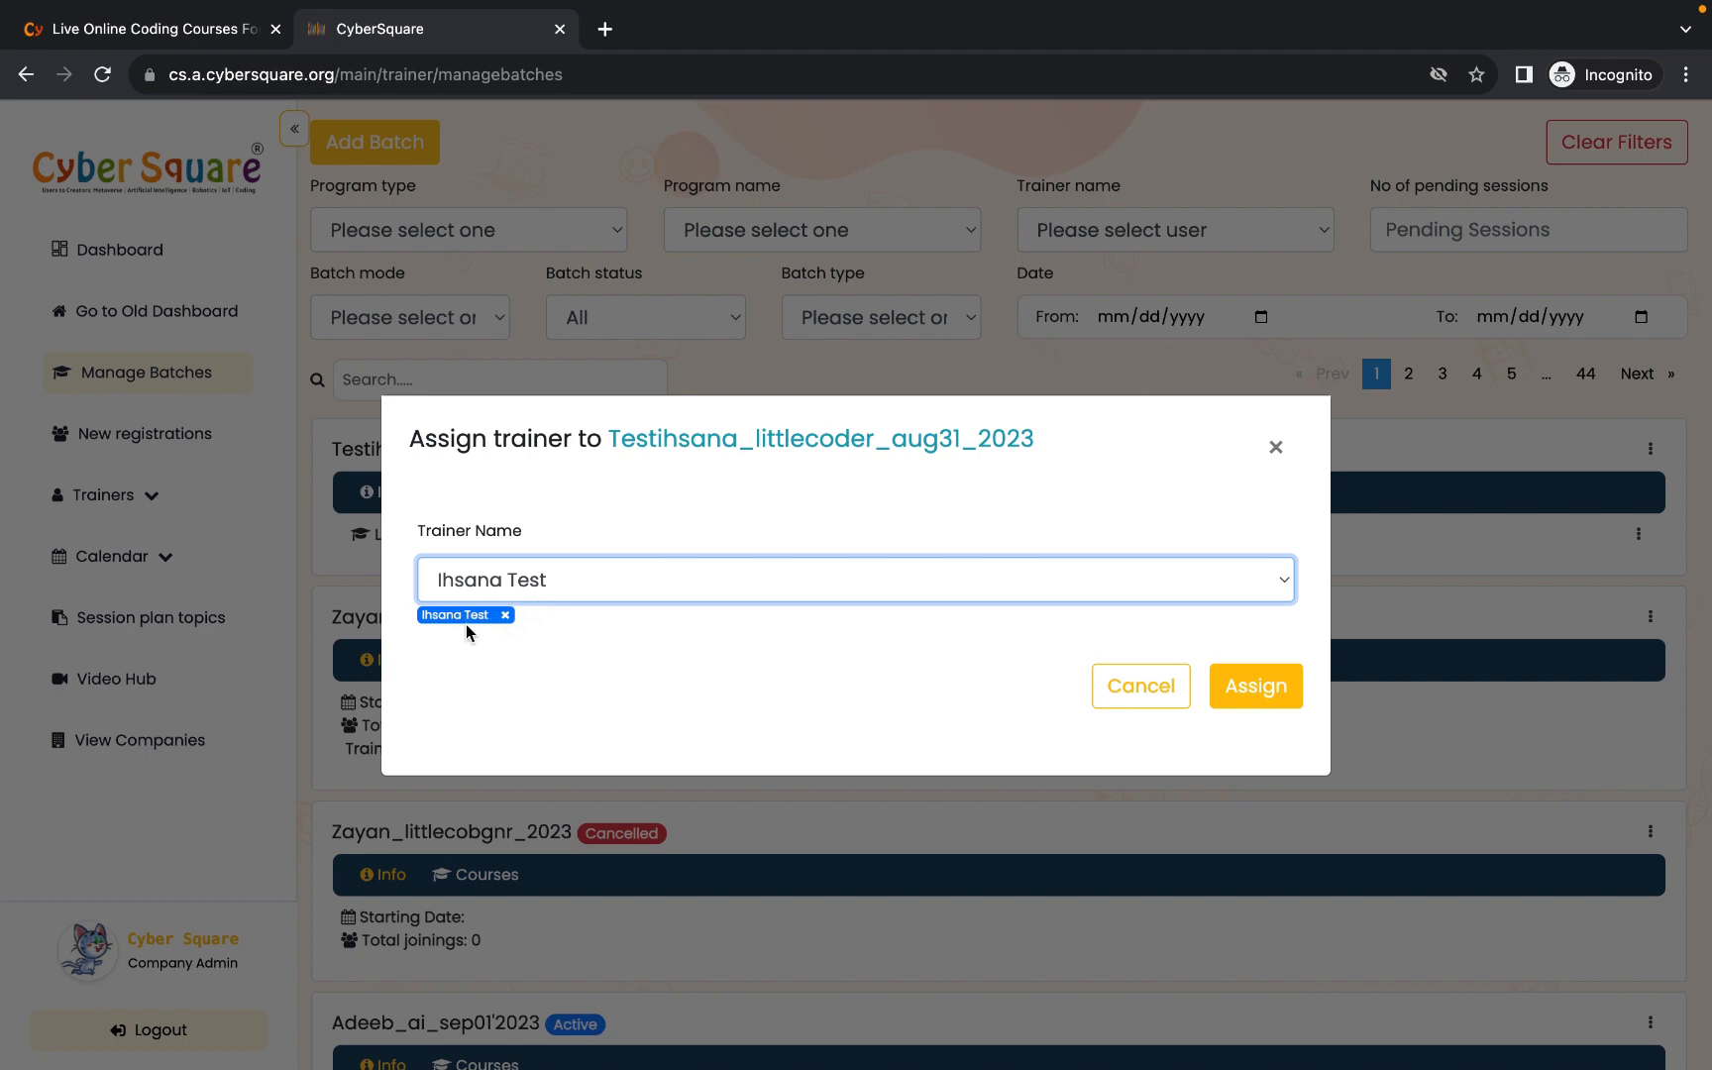
left_click(1261, 679)
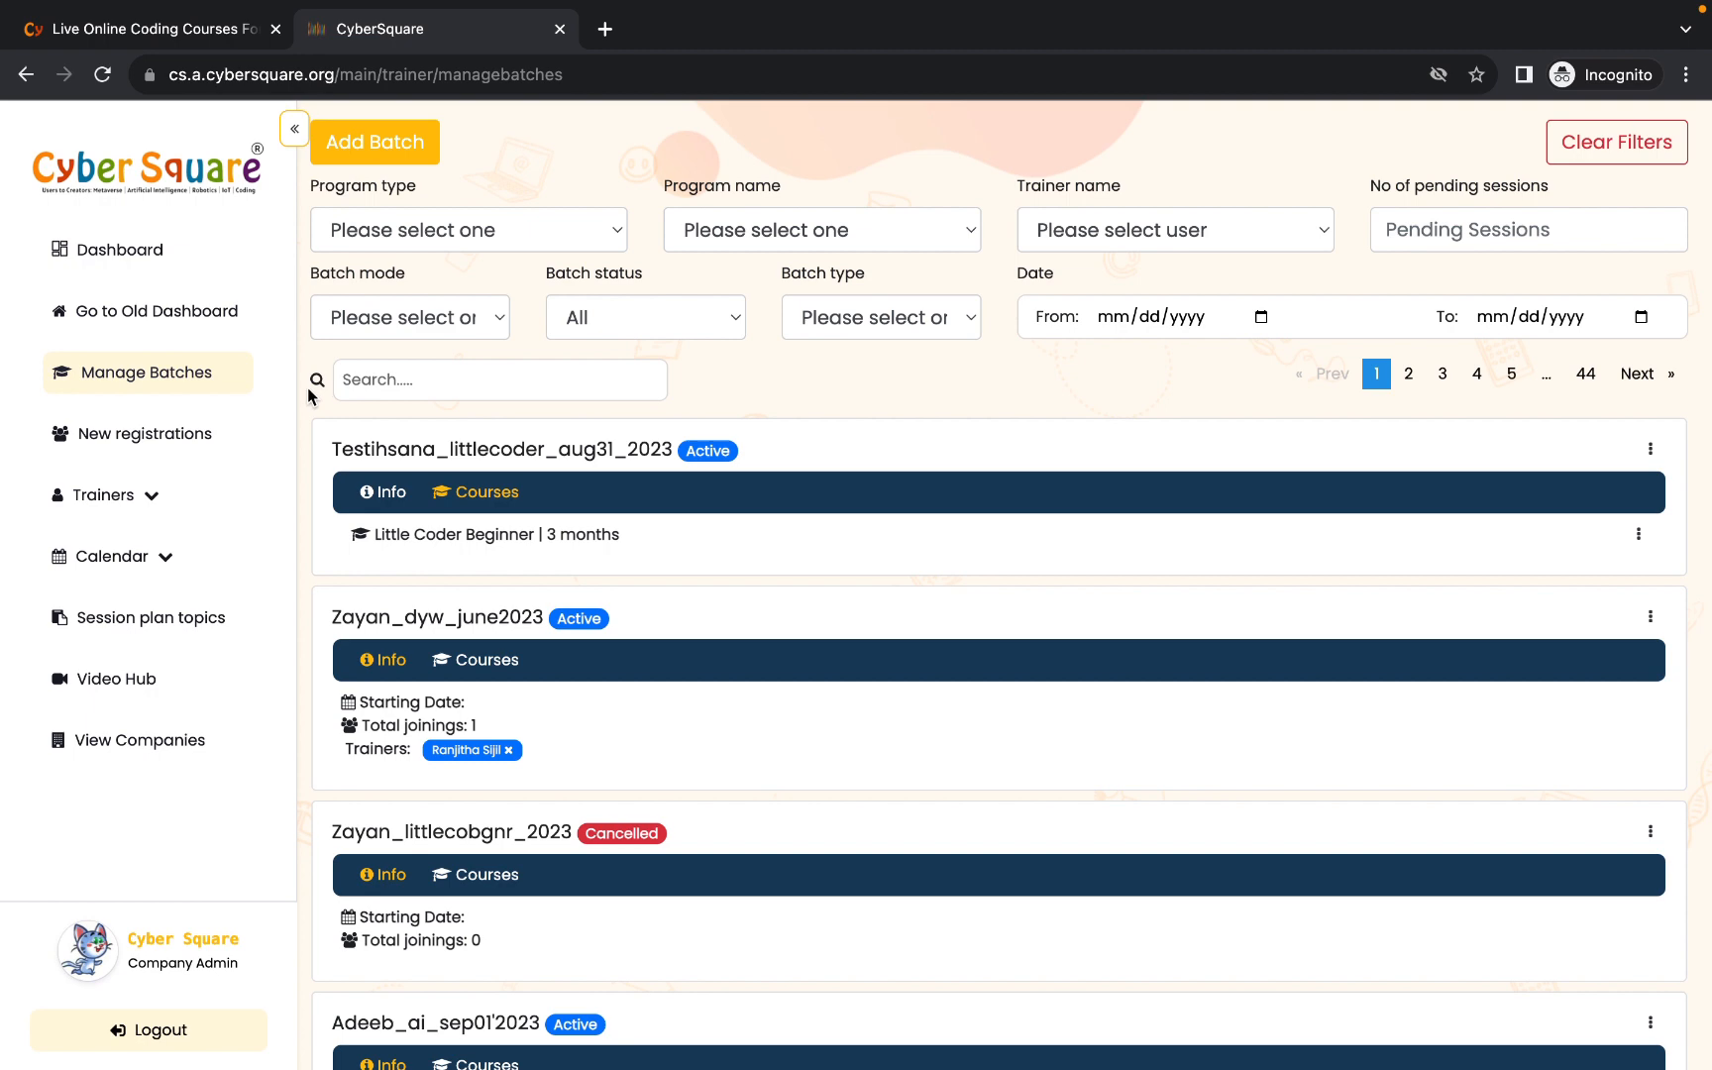
- Add the newly registered Little Coder Beginner student to the new Little Coder batch, including the welcome mail and WhatsApp message
left_click(139, 444)
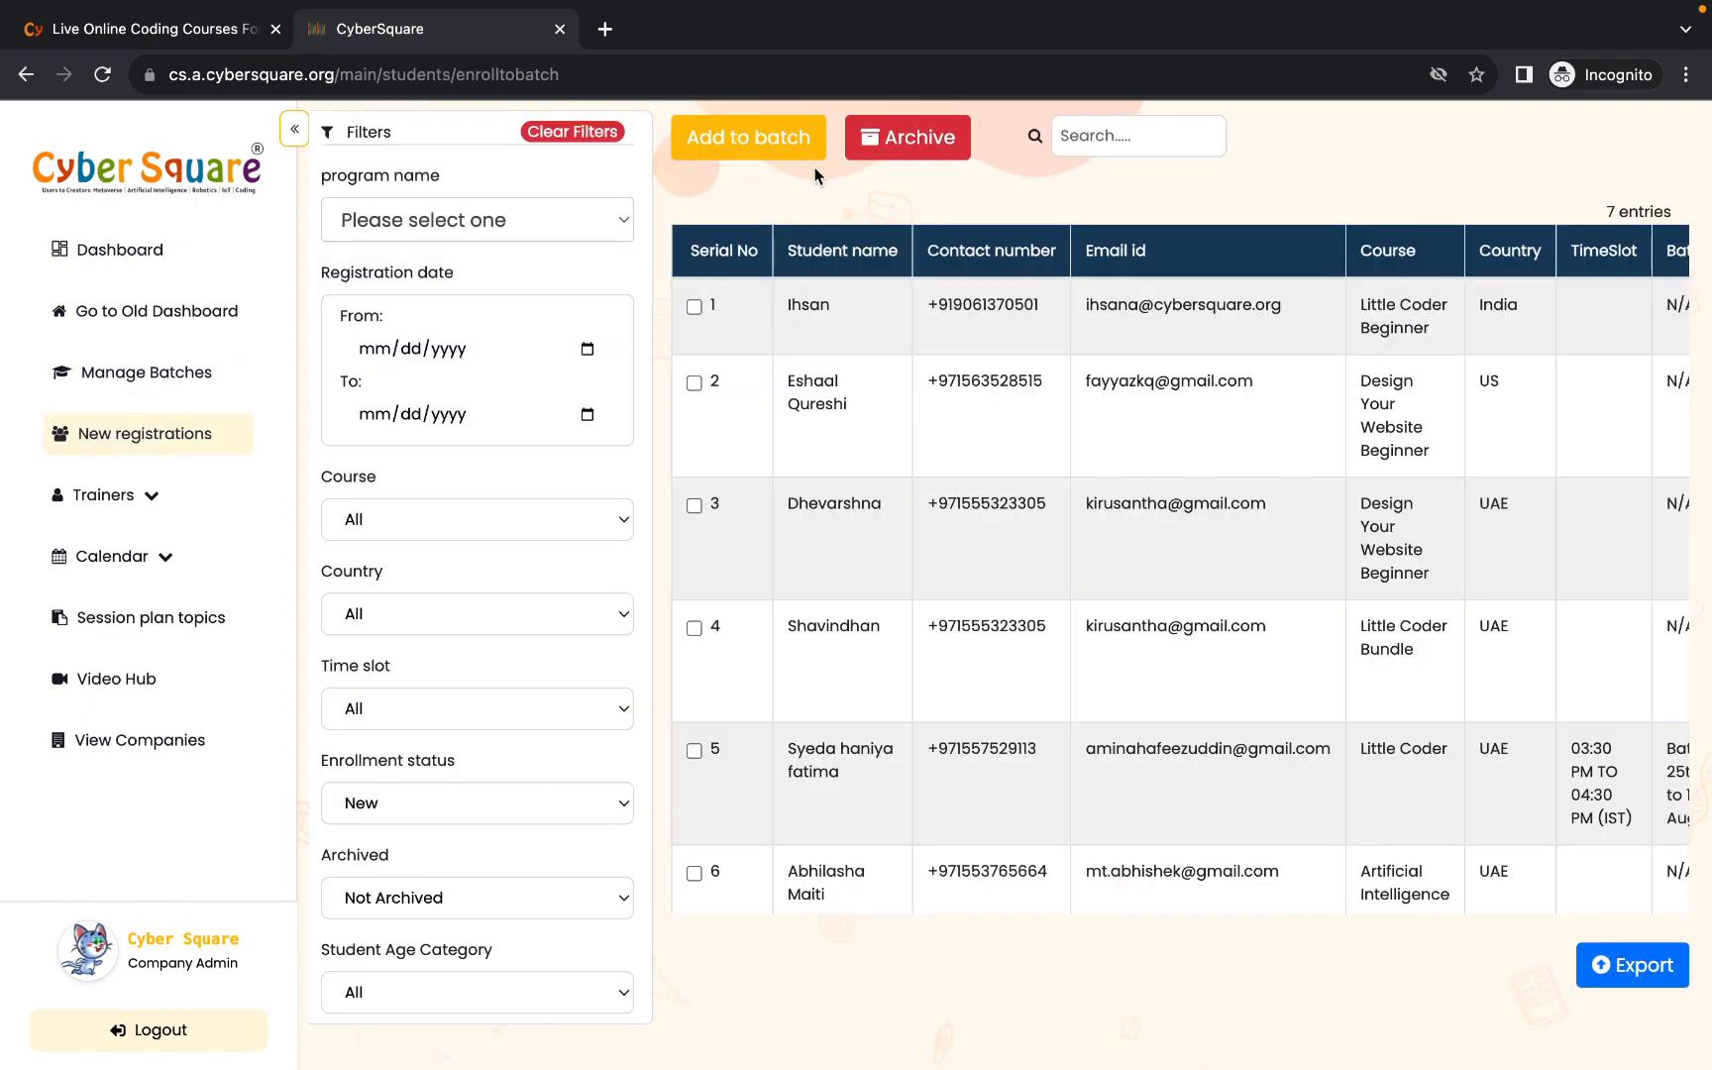
left_click(733, 149)
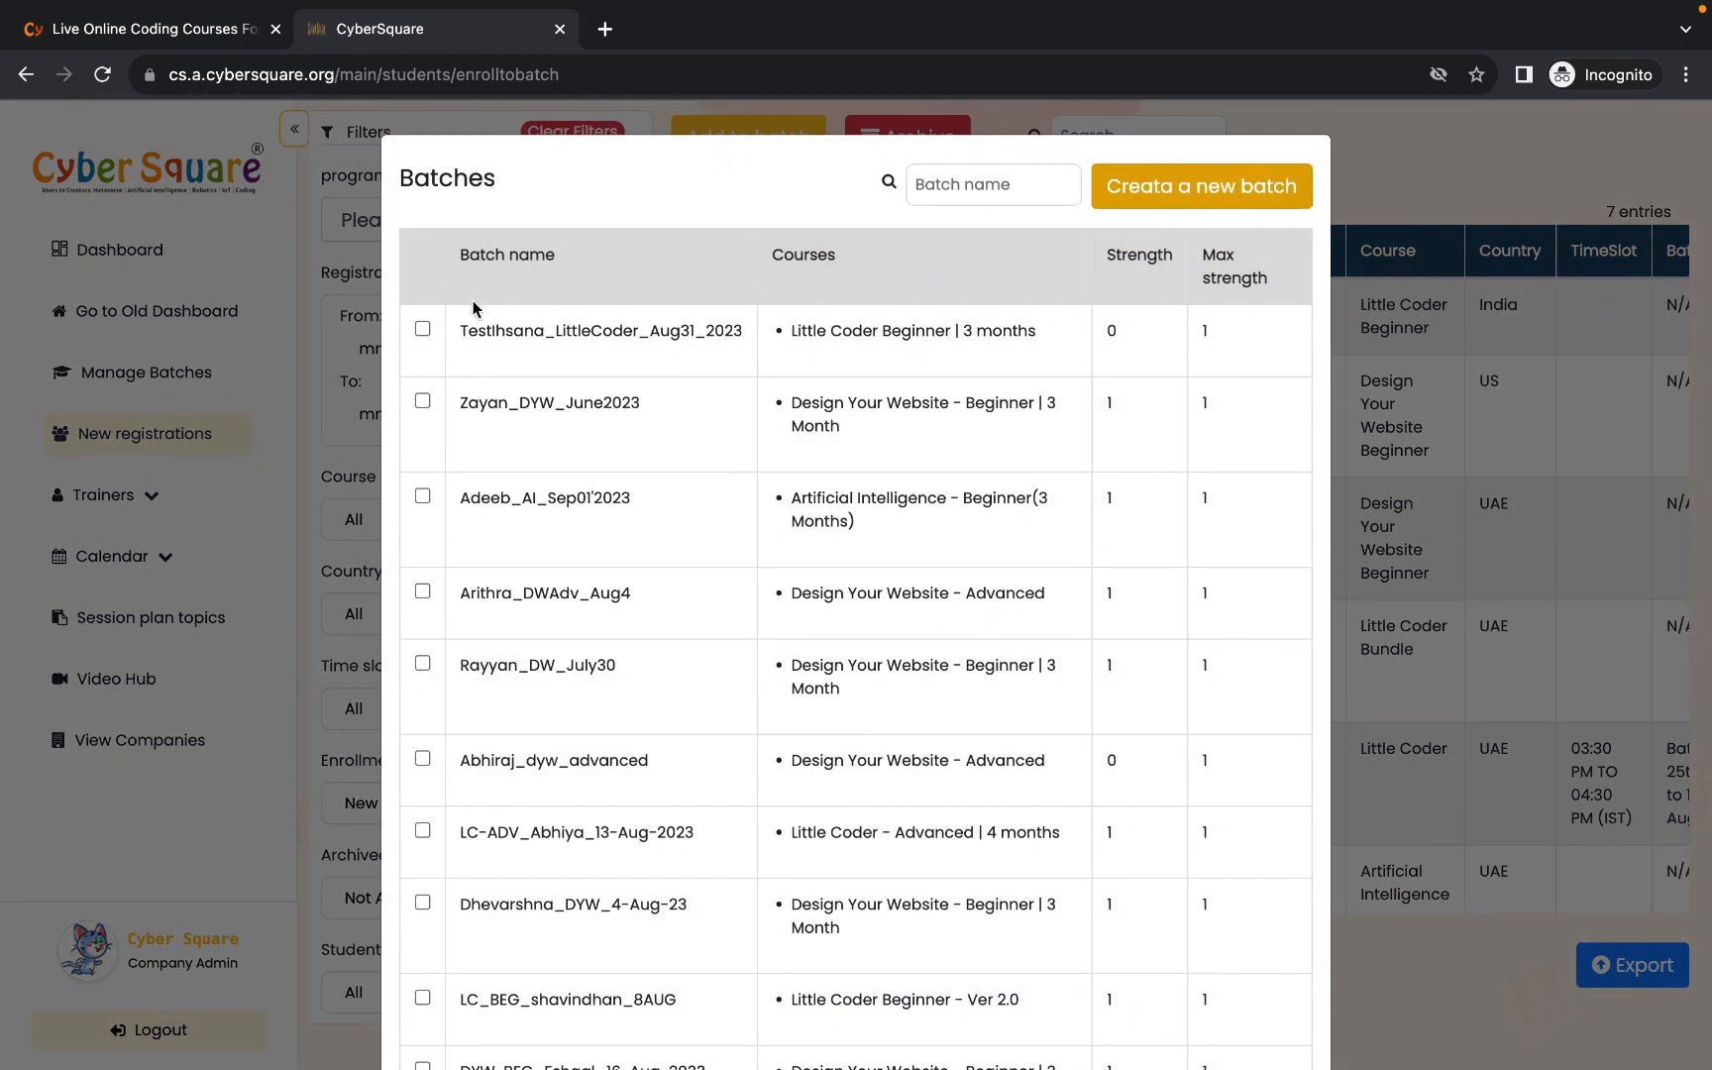
left_click(425, 331)
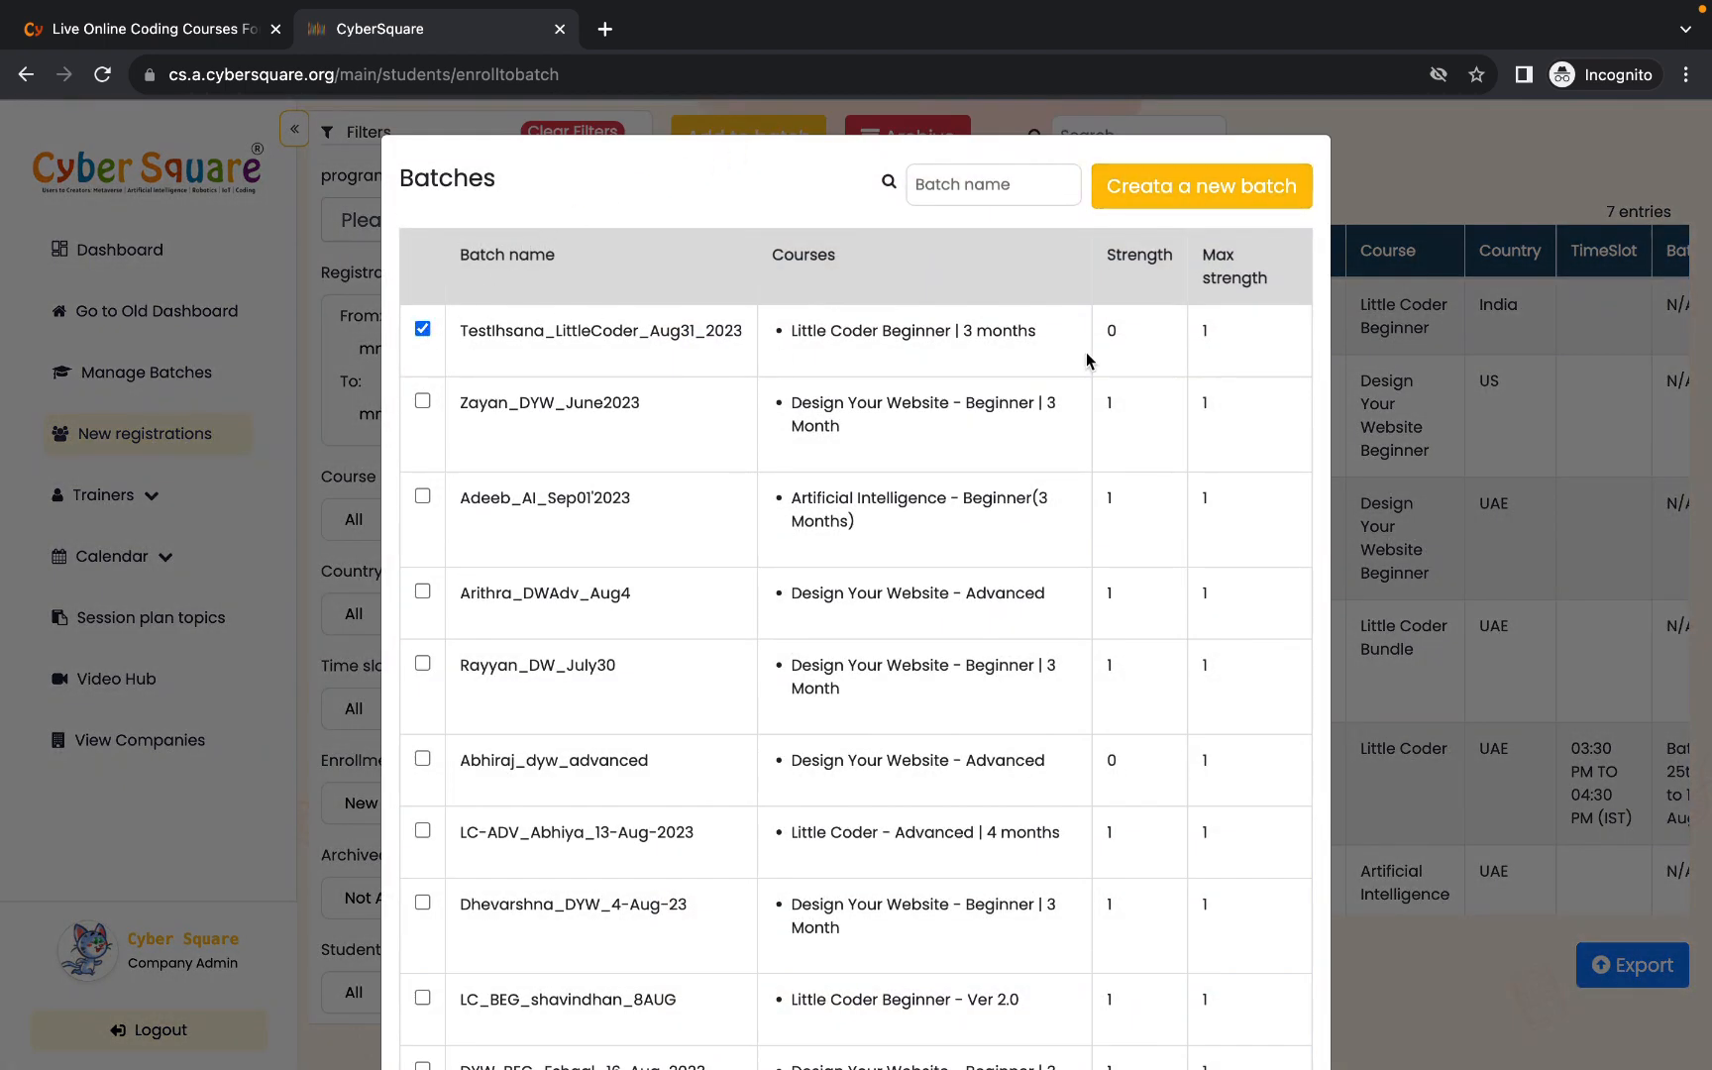
scroll(1088, 359, "down", 2)
scroll(1086, 352, "down", 2)
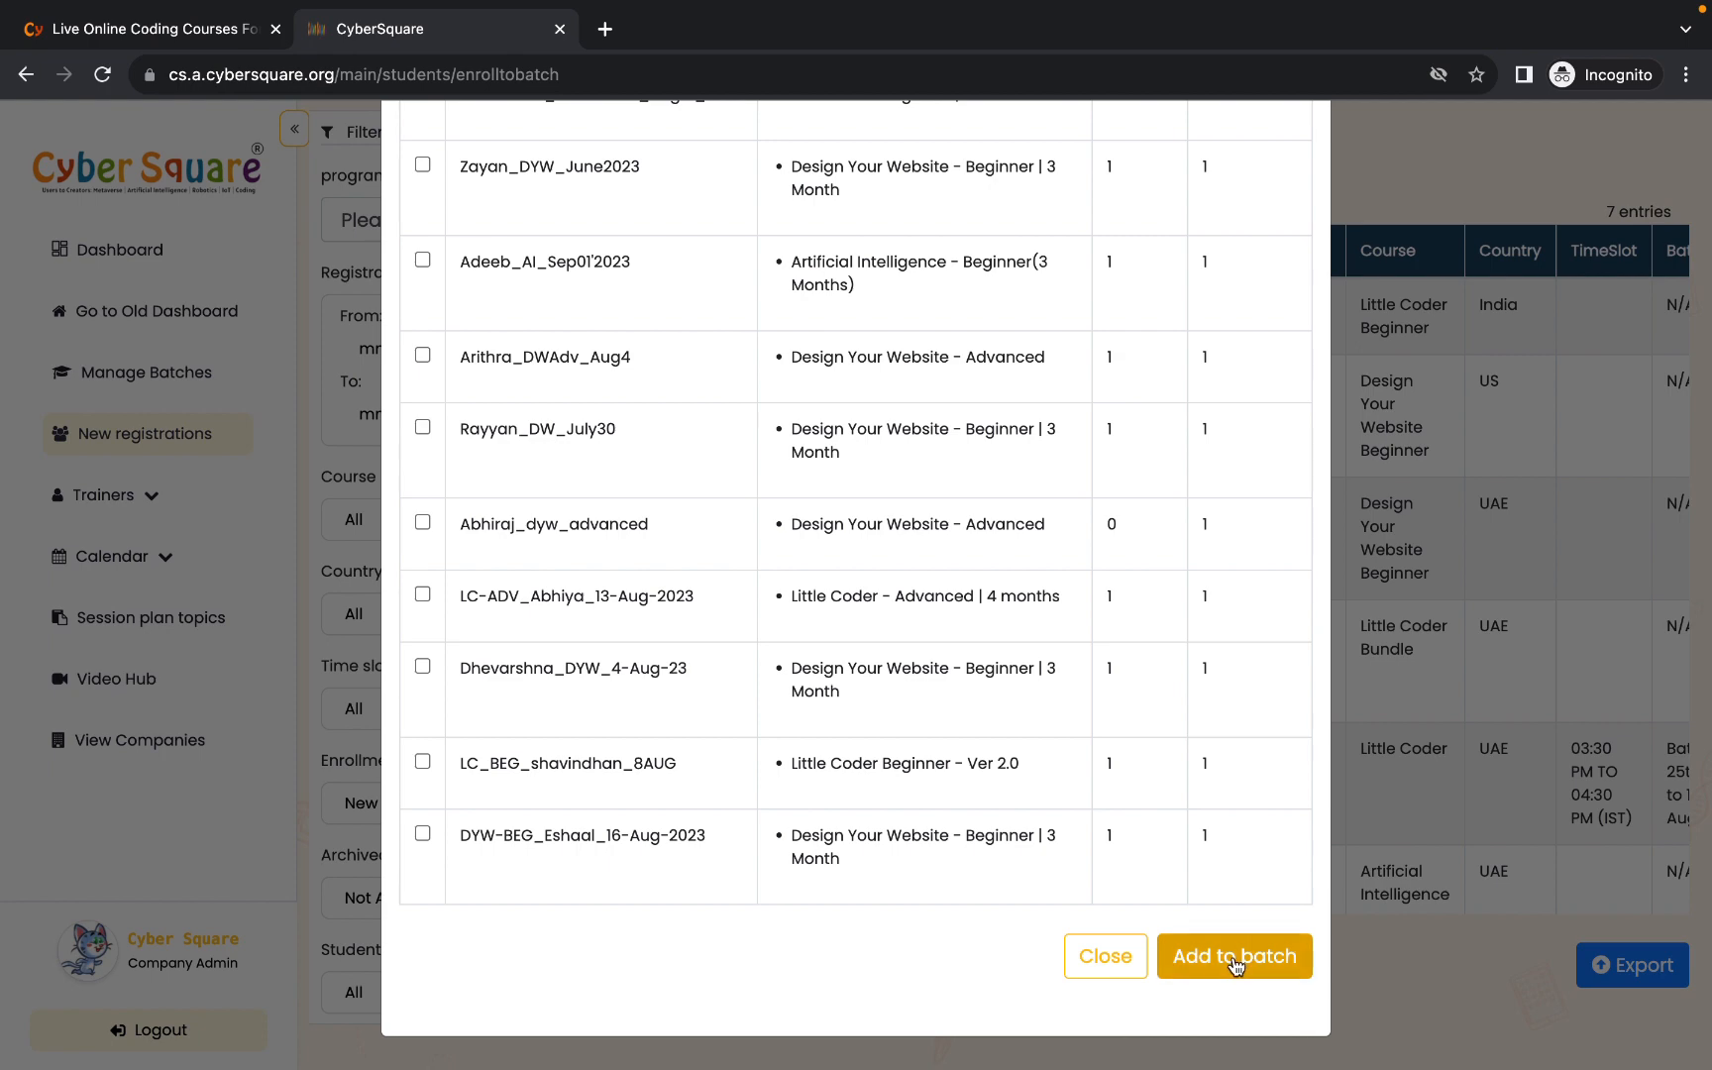
left_click(1234, 961)
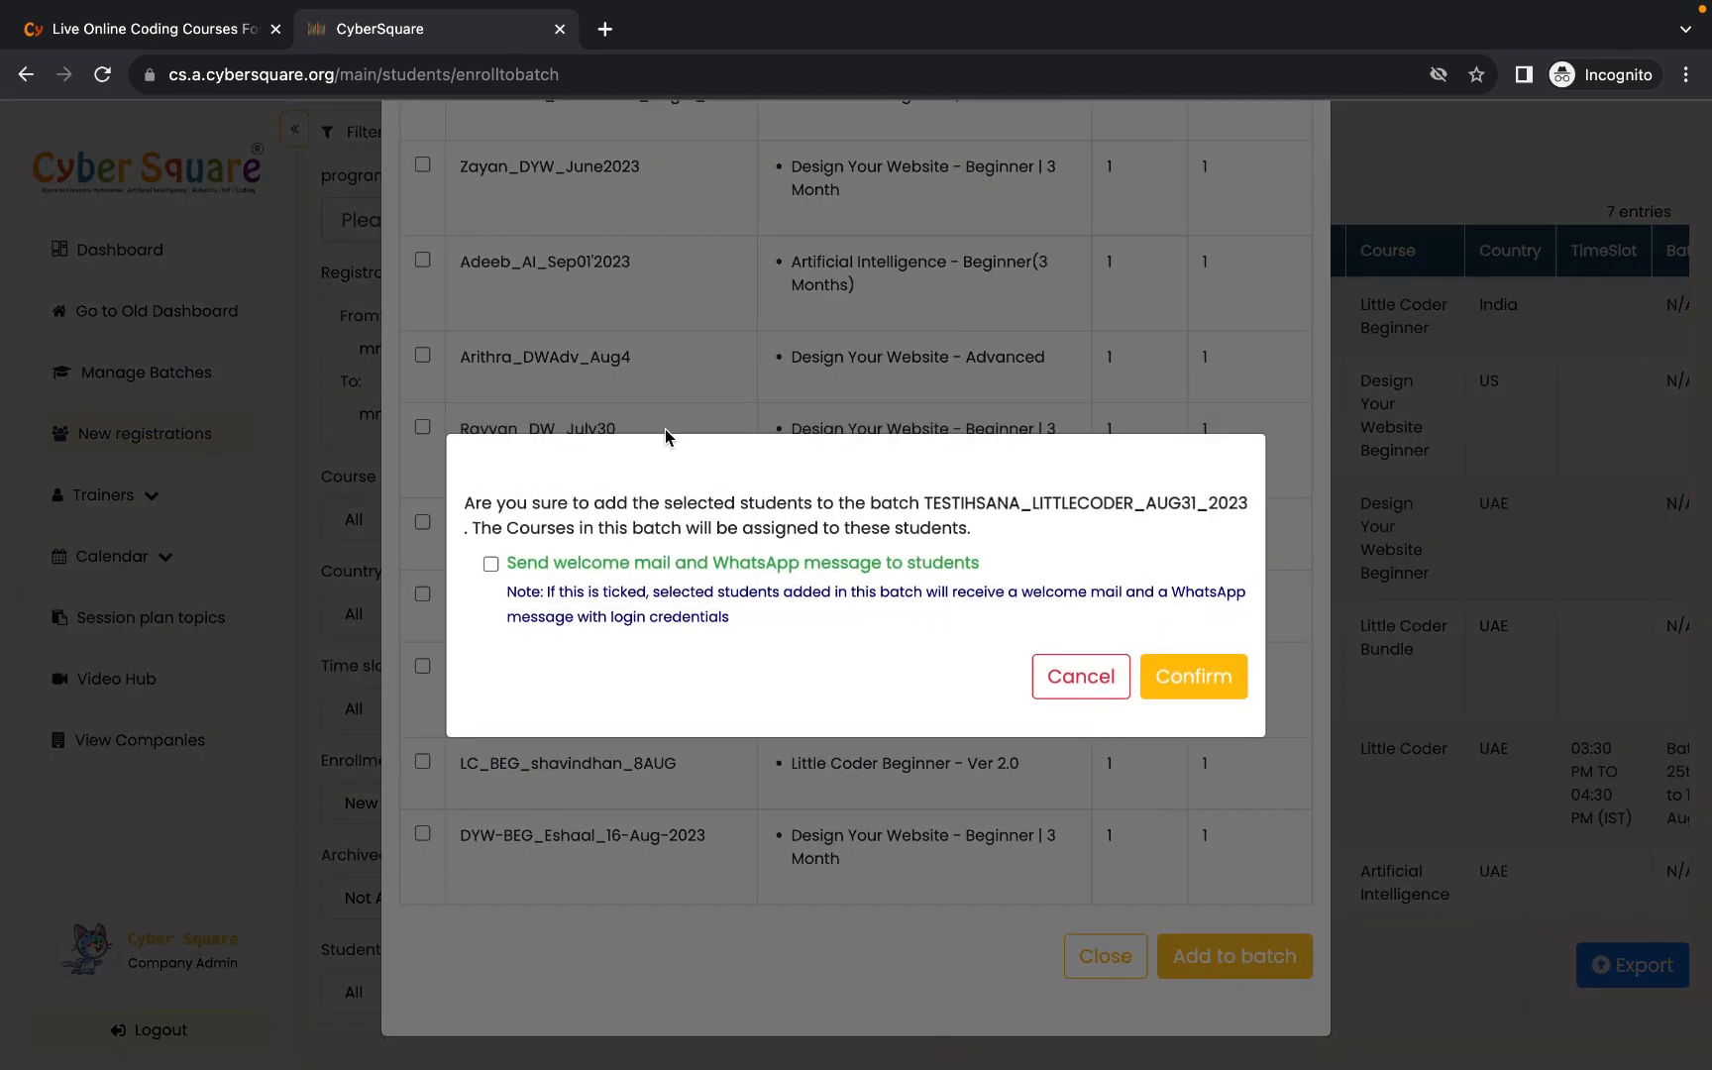
left_click(491, 564)
left_click(1203, 682)
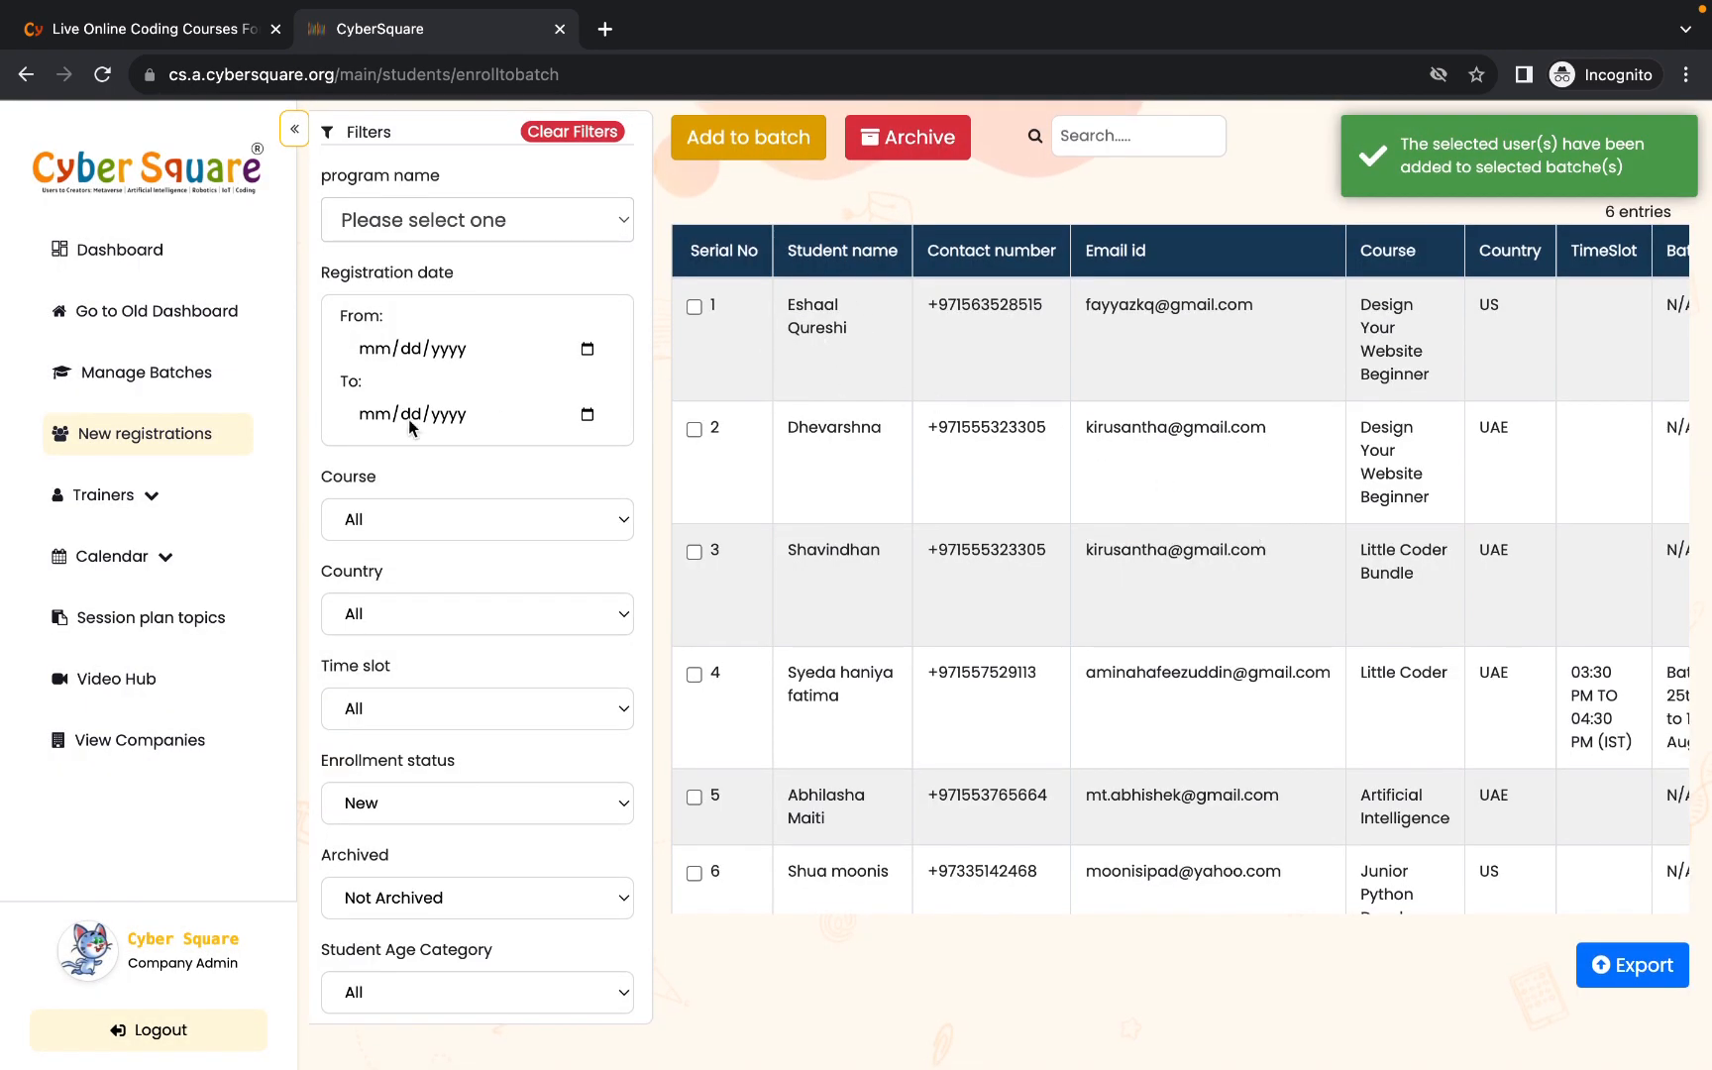
- Check the remaining new registrations, then review the new batch's joining total and trainer in batch management
scroll(996, 544, "down", 1)
scroll(994, 536, "up", 1)
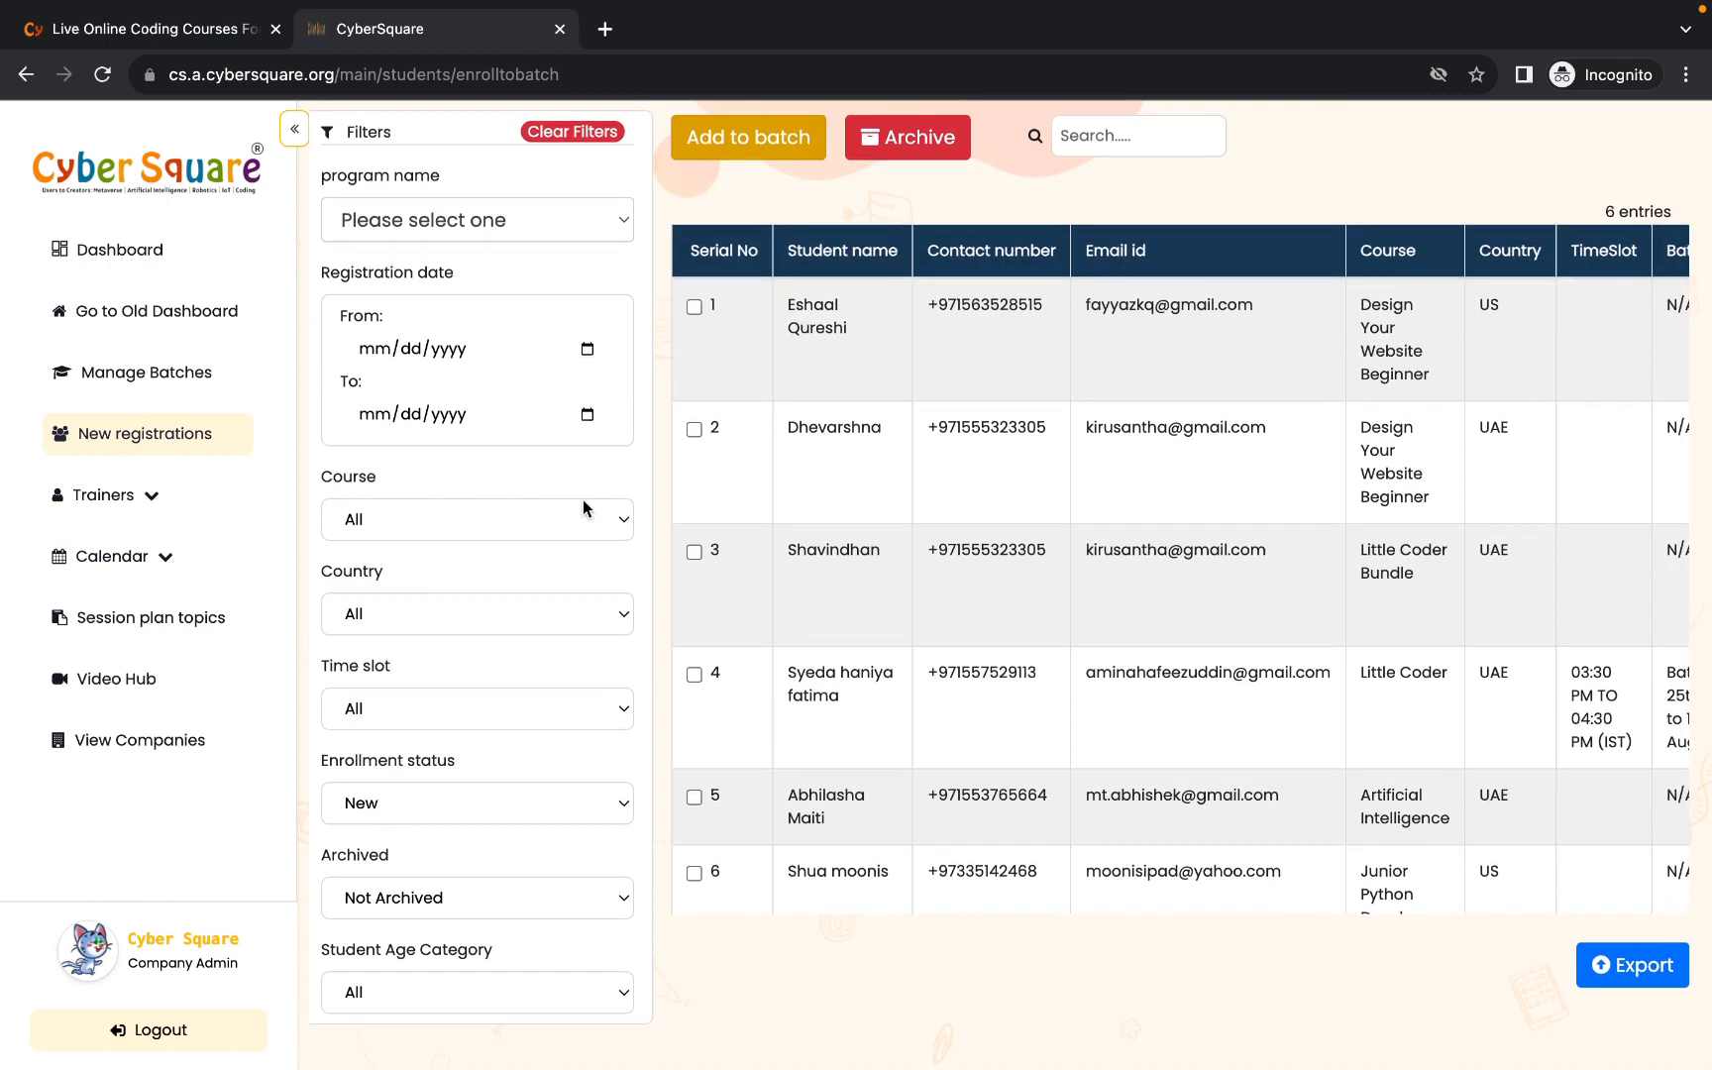
left_click(155, 375)
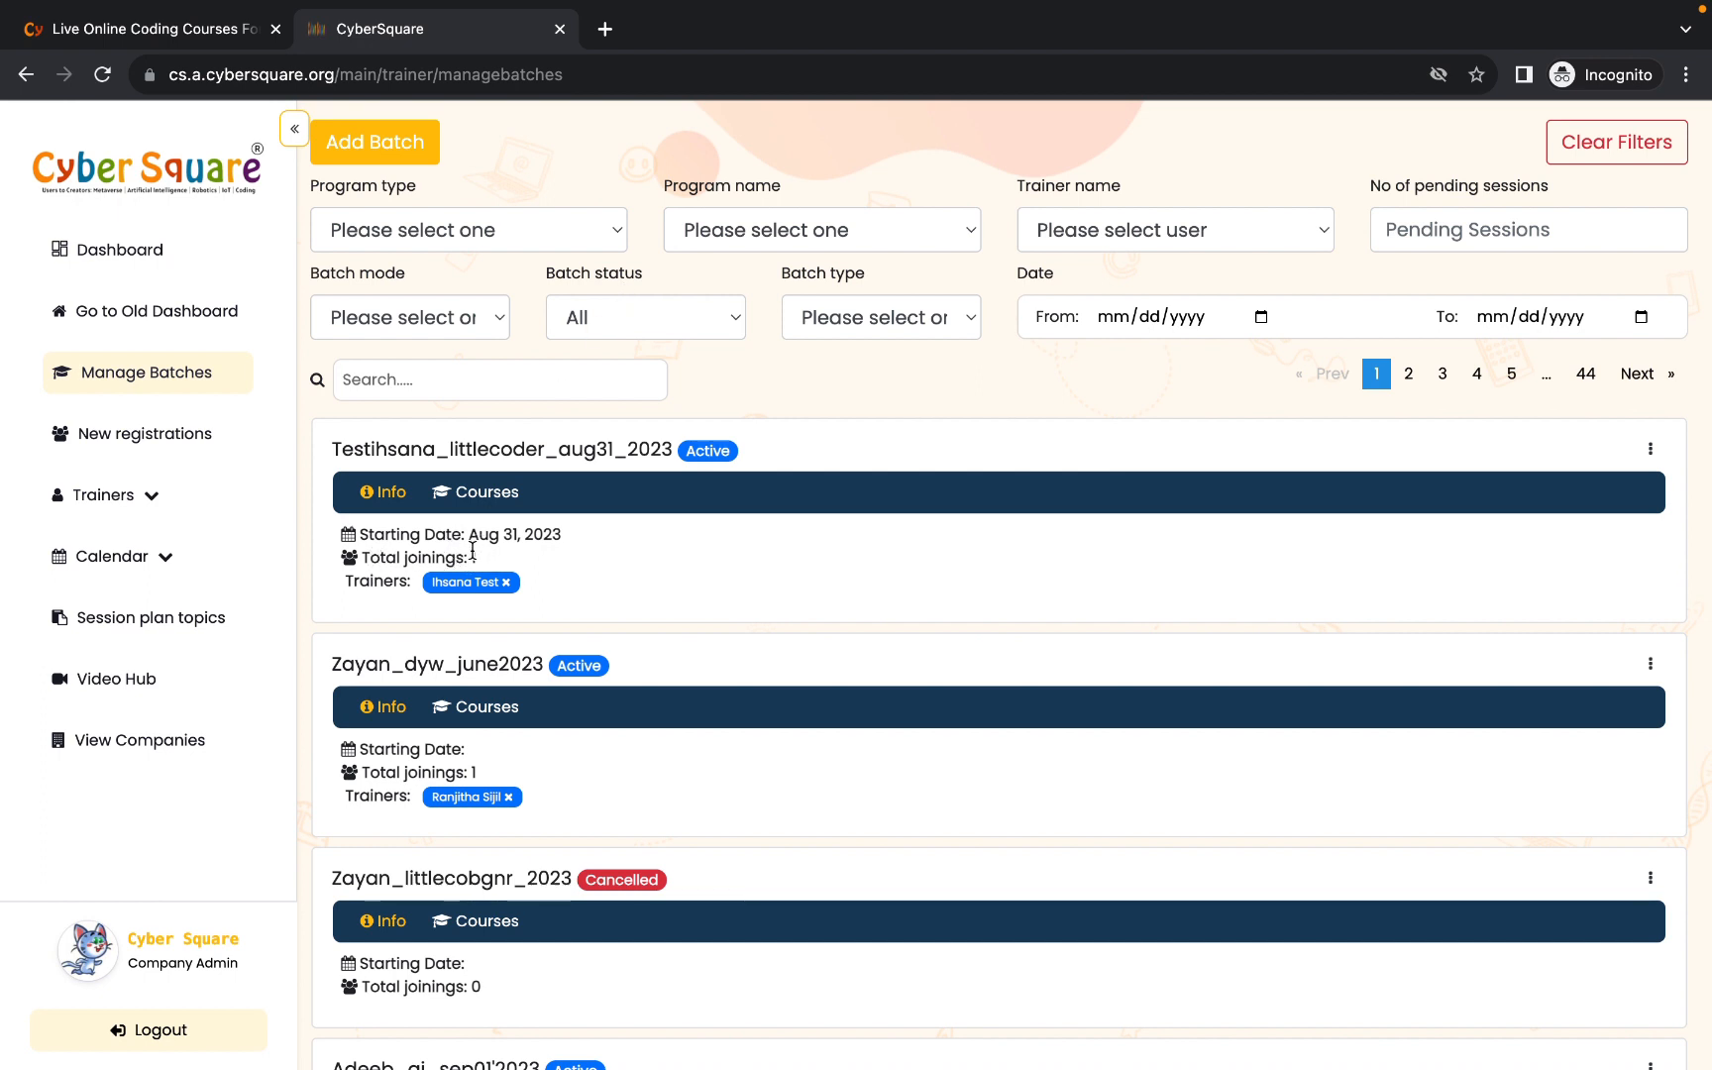
left_click_drag(469, 556, 569, 565)
left_click(570, 565)
- View the list of students enrolled in the new Little Coder batch and close it
left_click(1651, 452)
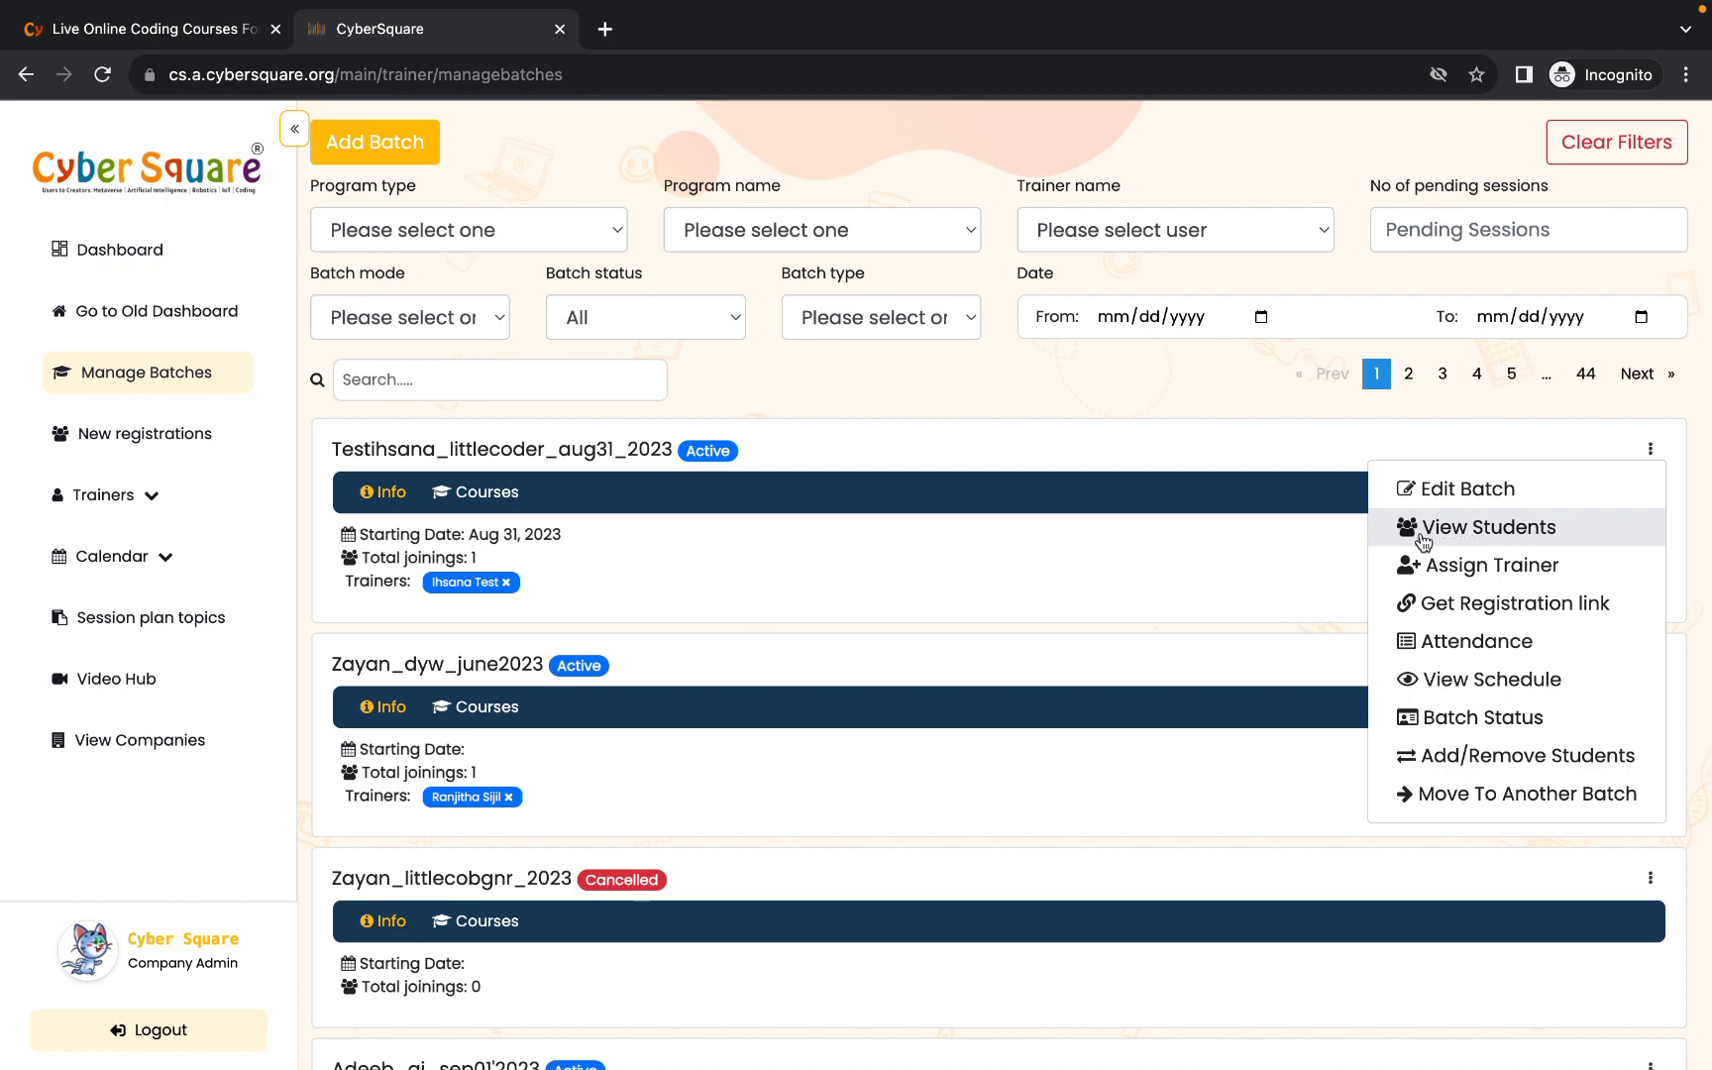
left_click(1423, 531)
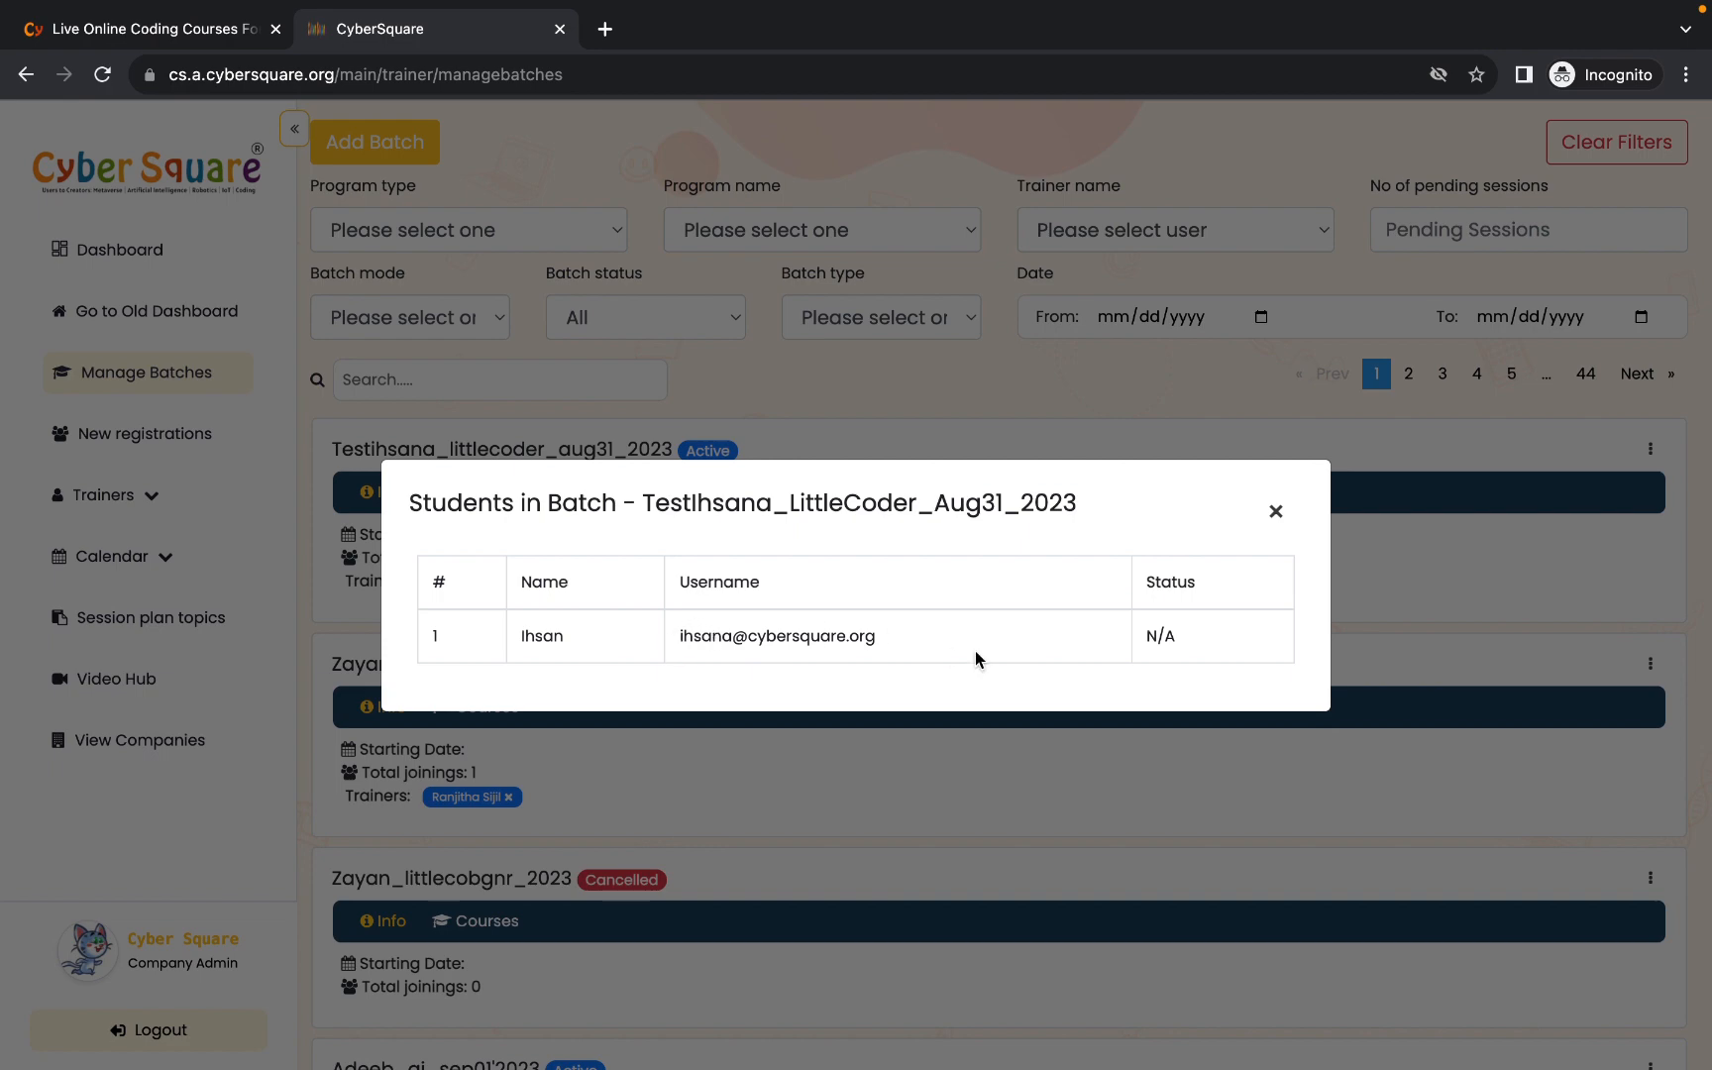
left_click(1349, 543)
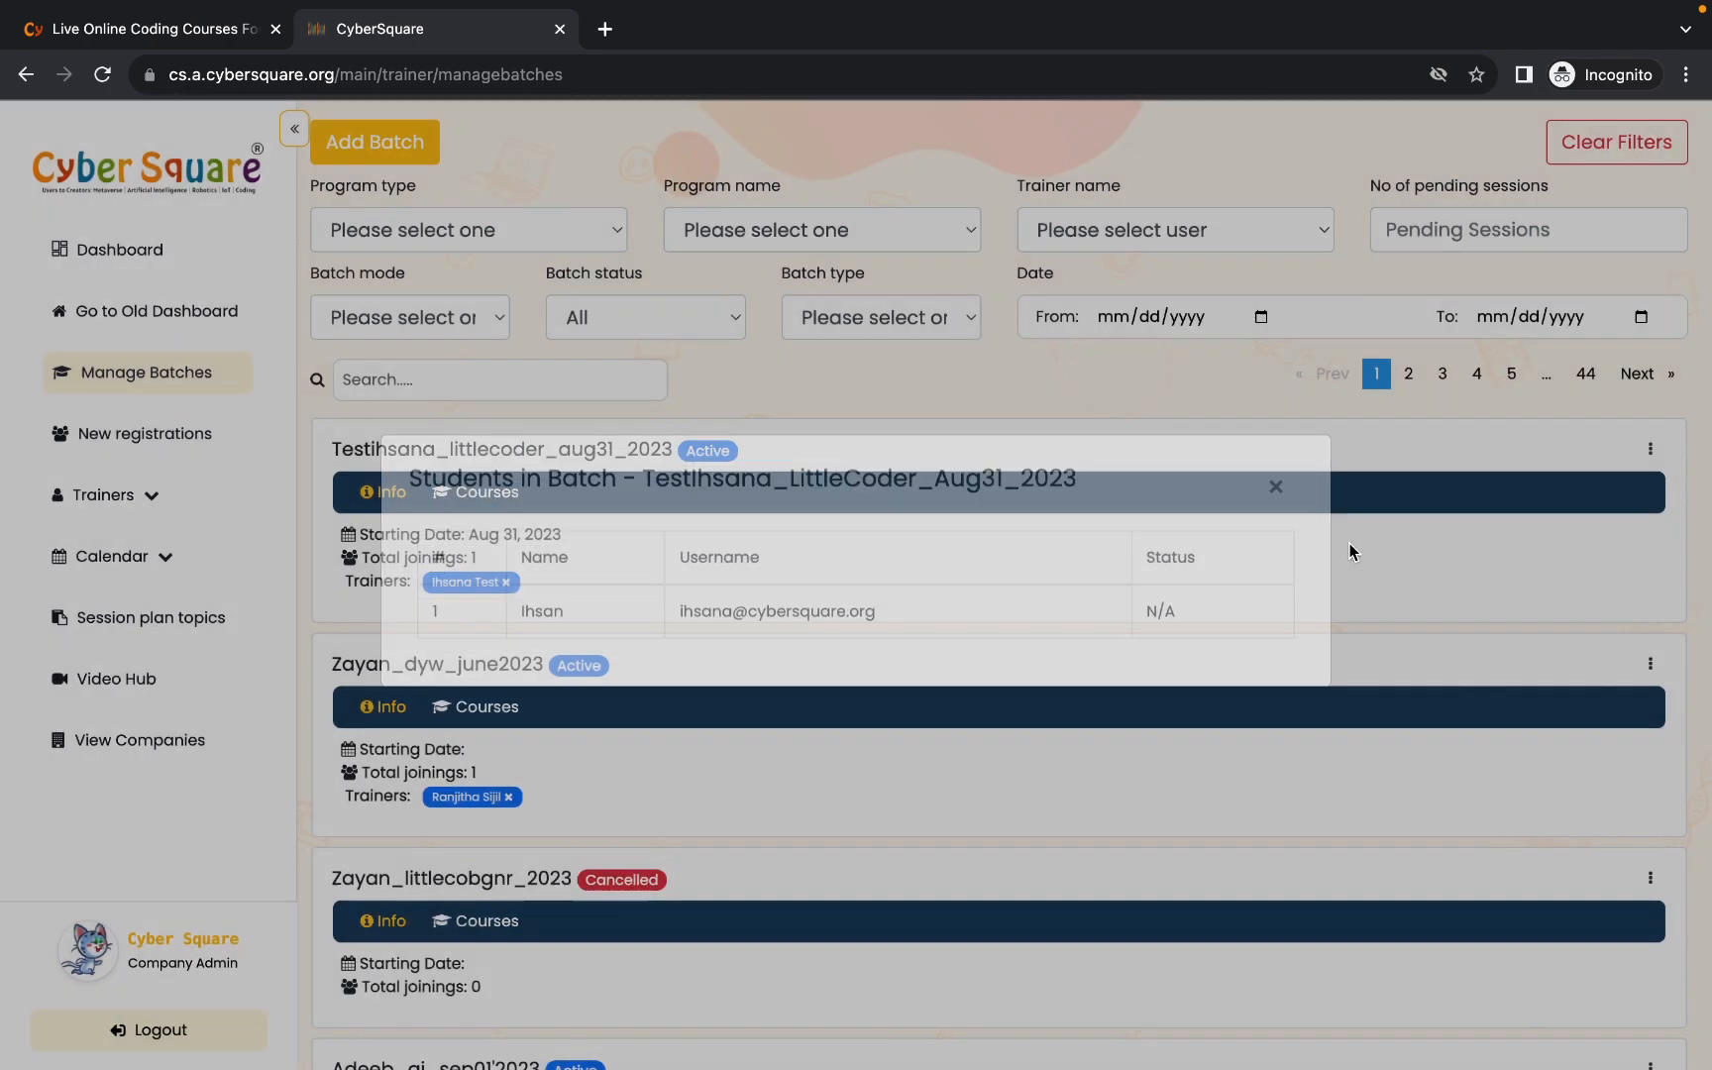
left_click(1651, 449)
left_click(1563, 536)
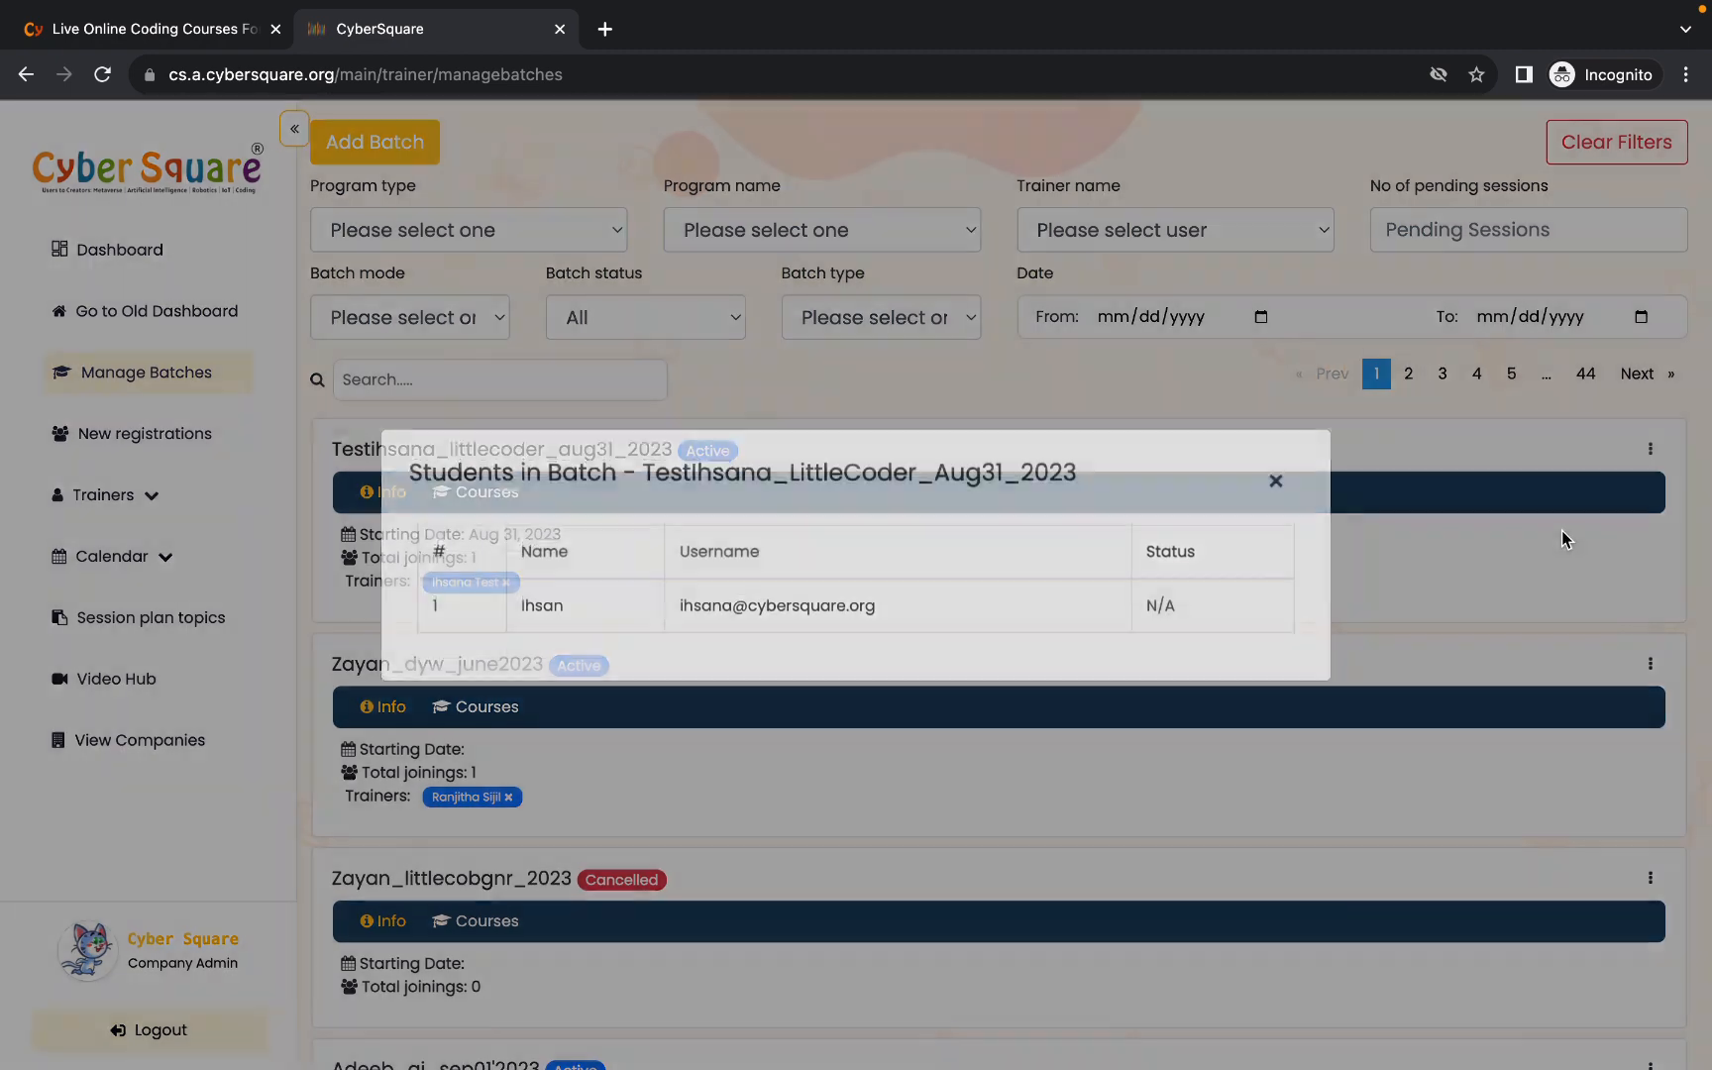
left_click(1562, 533)
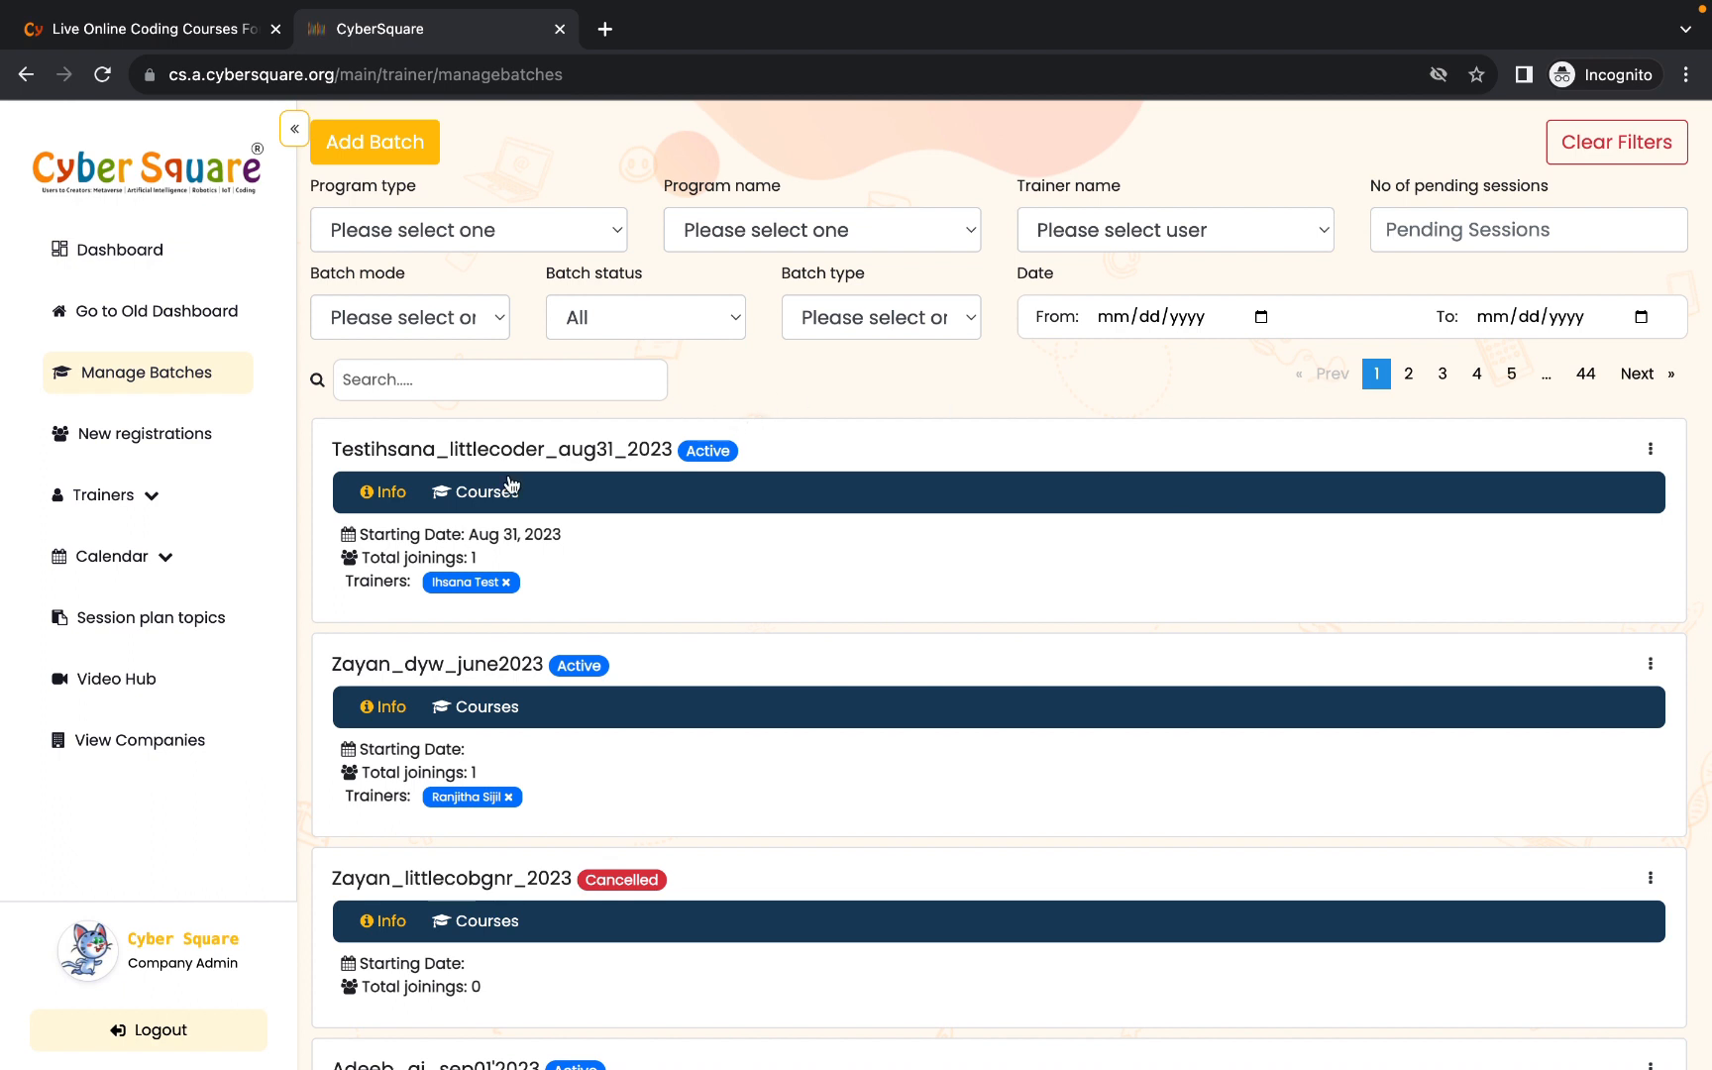
- Open adding and removing students for the new batch, mark the enrolled student for removal and clear the mark
left_click(1653, 455)
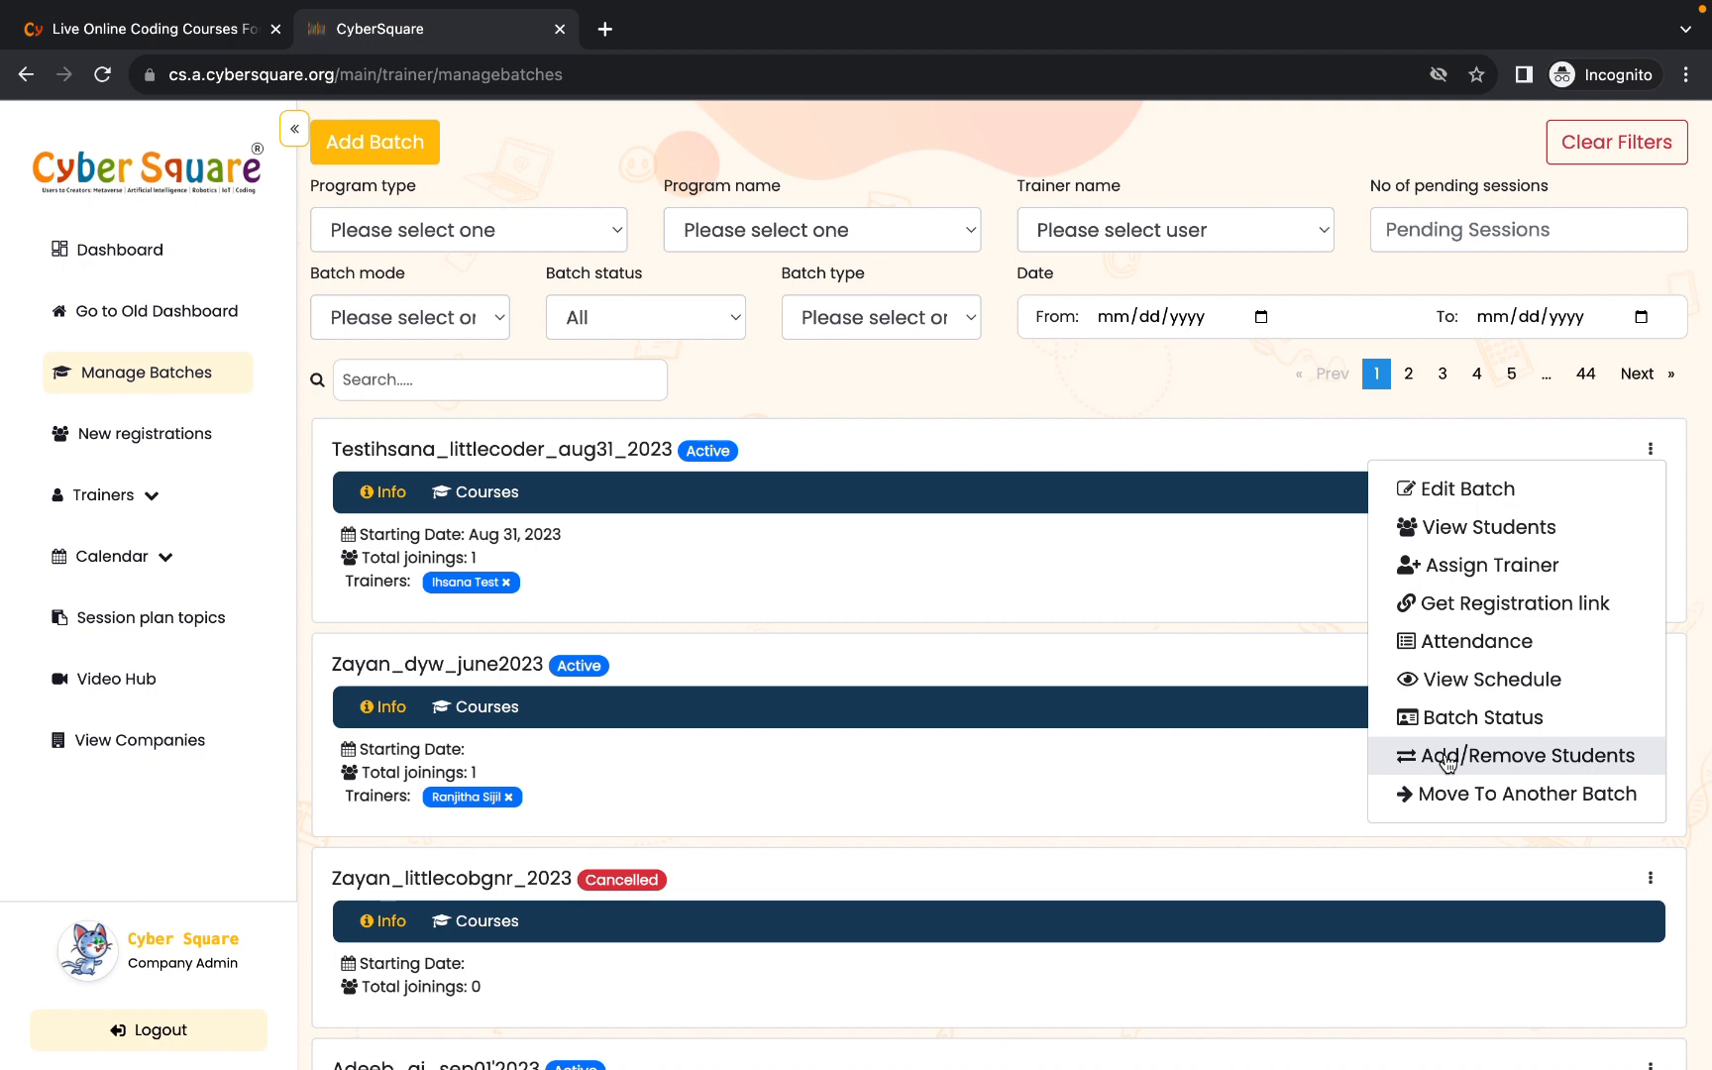
left_click(1448, 759)
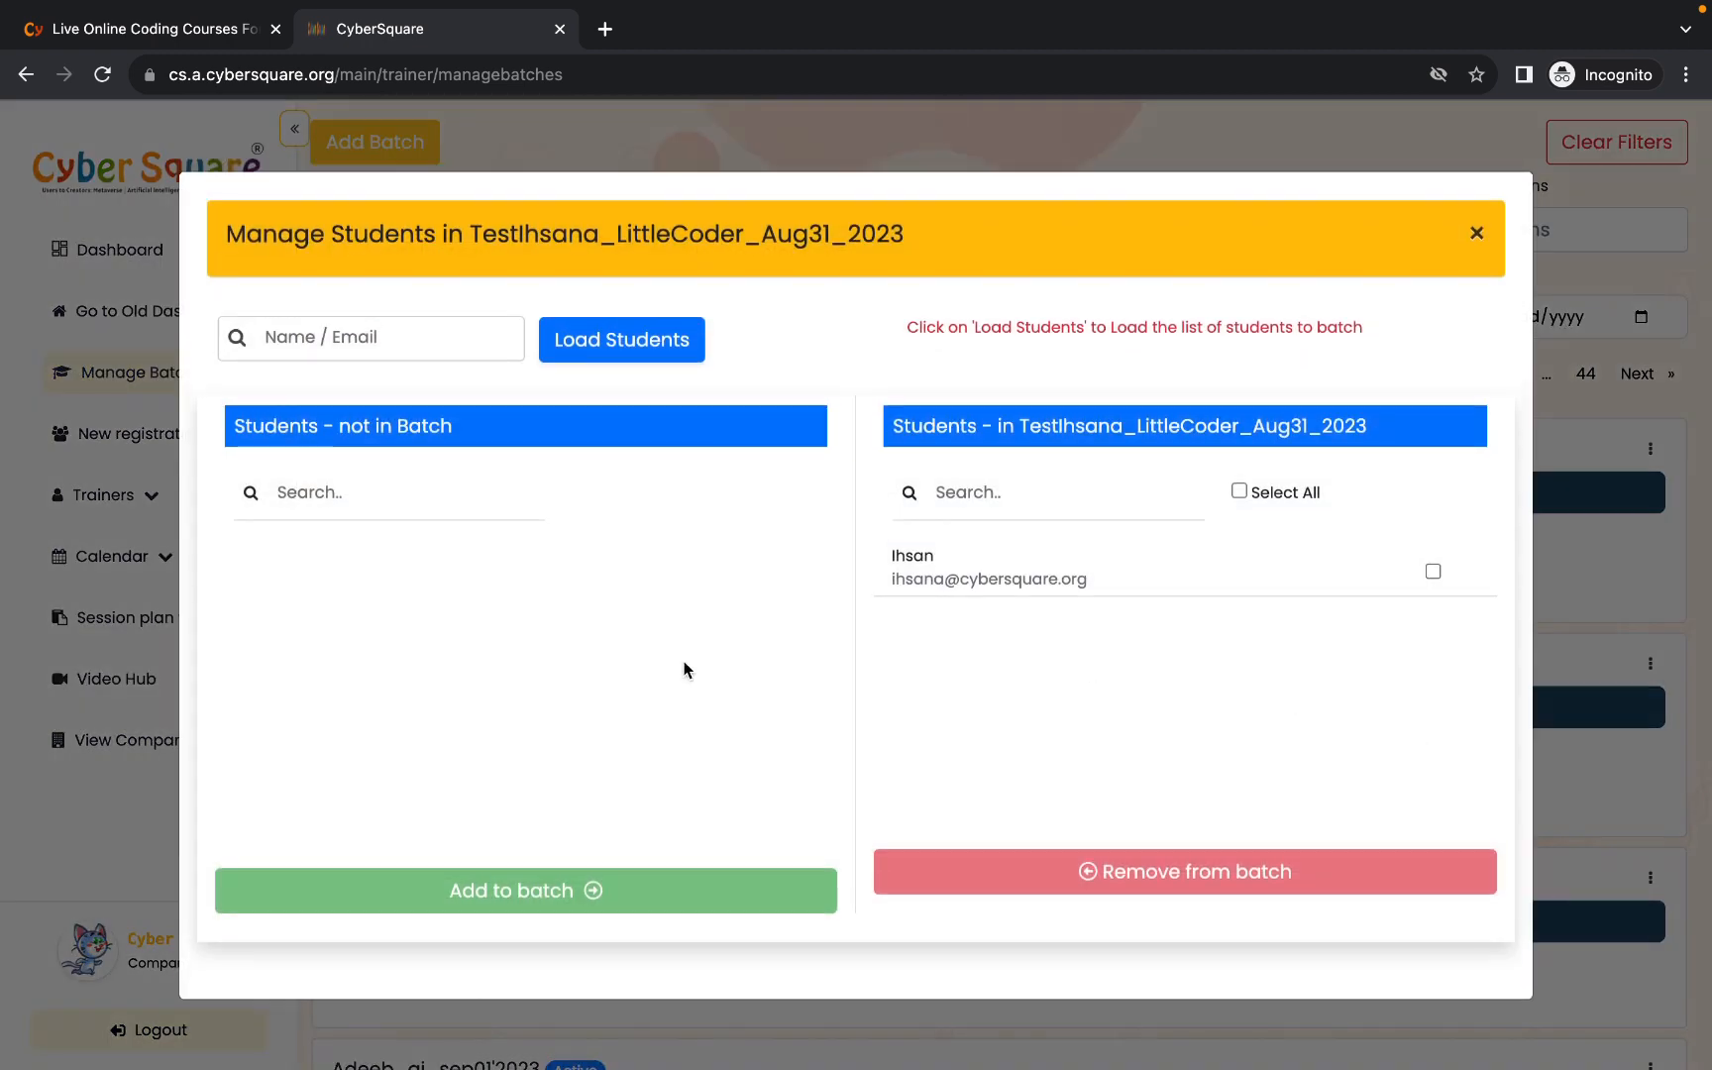
left_click(335, 340)
left_click(1433, 572)
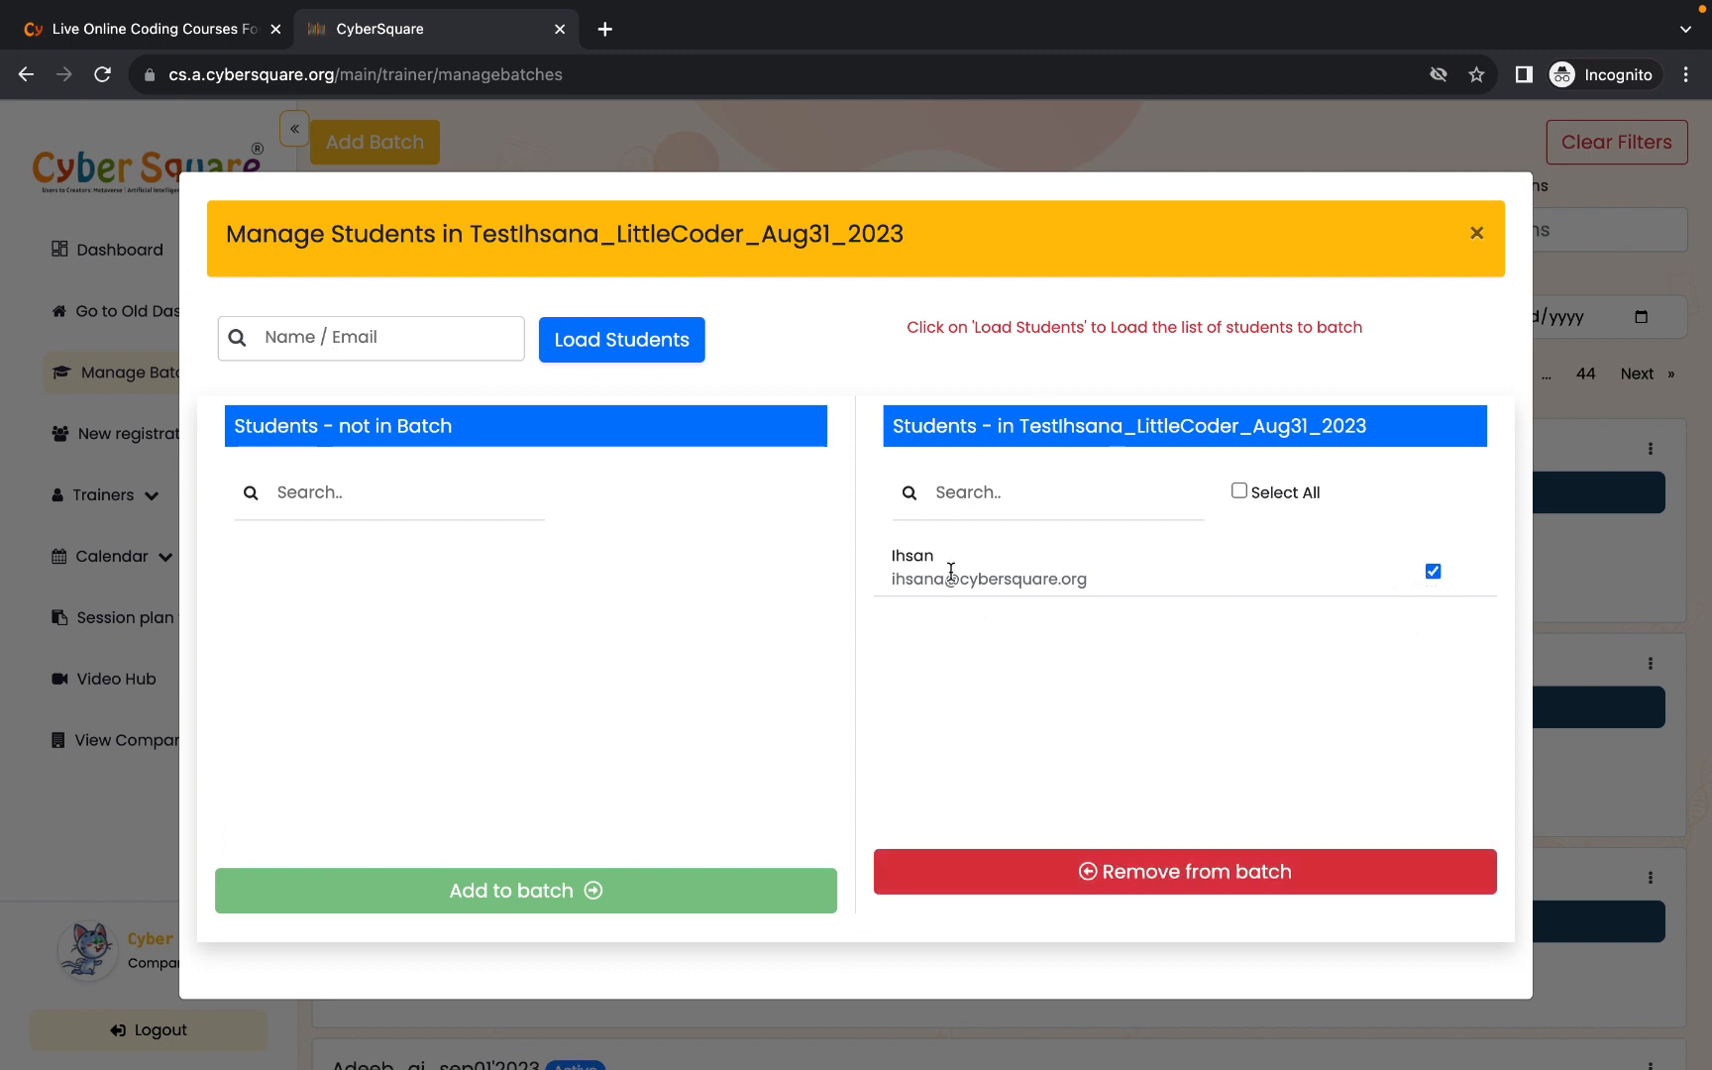
left_click(1433, 572)
- Load the students matching the student's name, add the first match to the batch and close student management
left_click(314, 349)
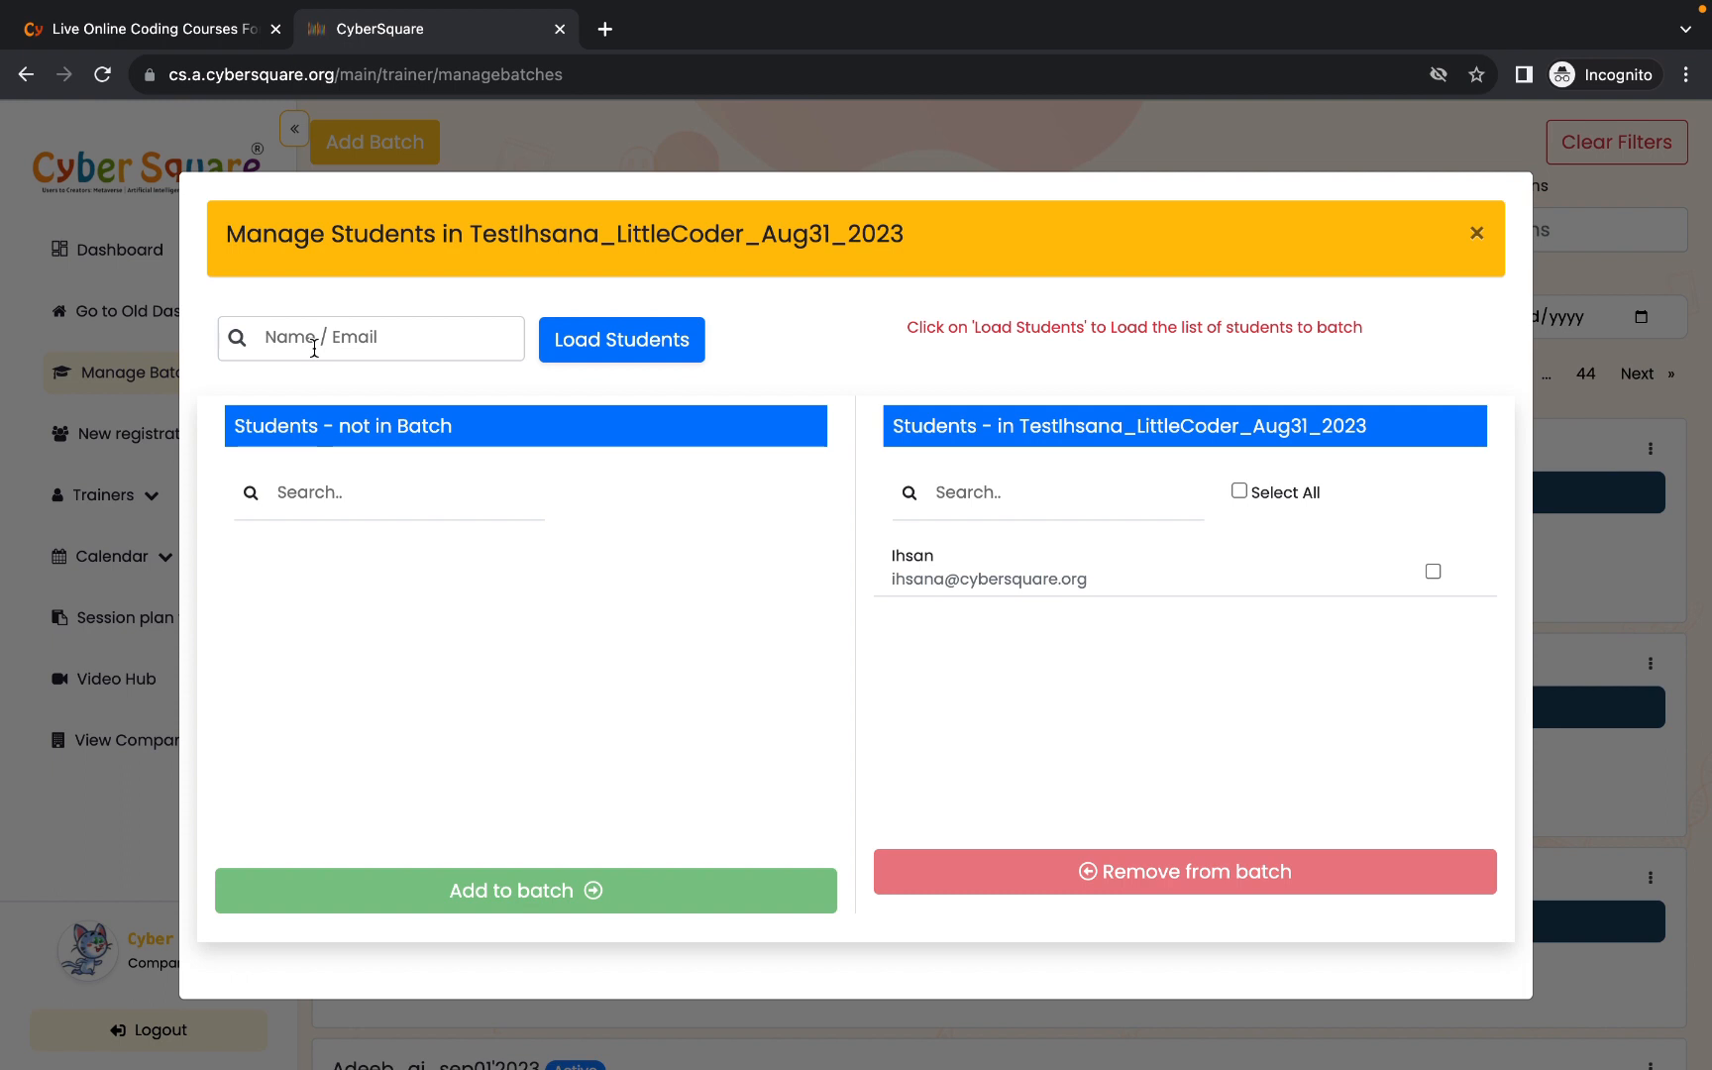
type("ihsana")
left_click(590, 343)
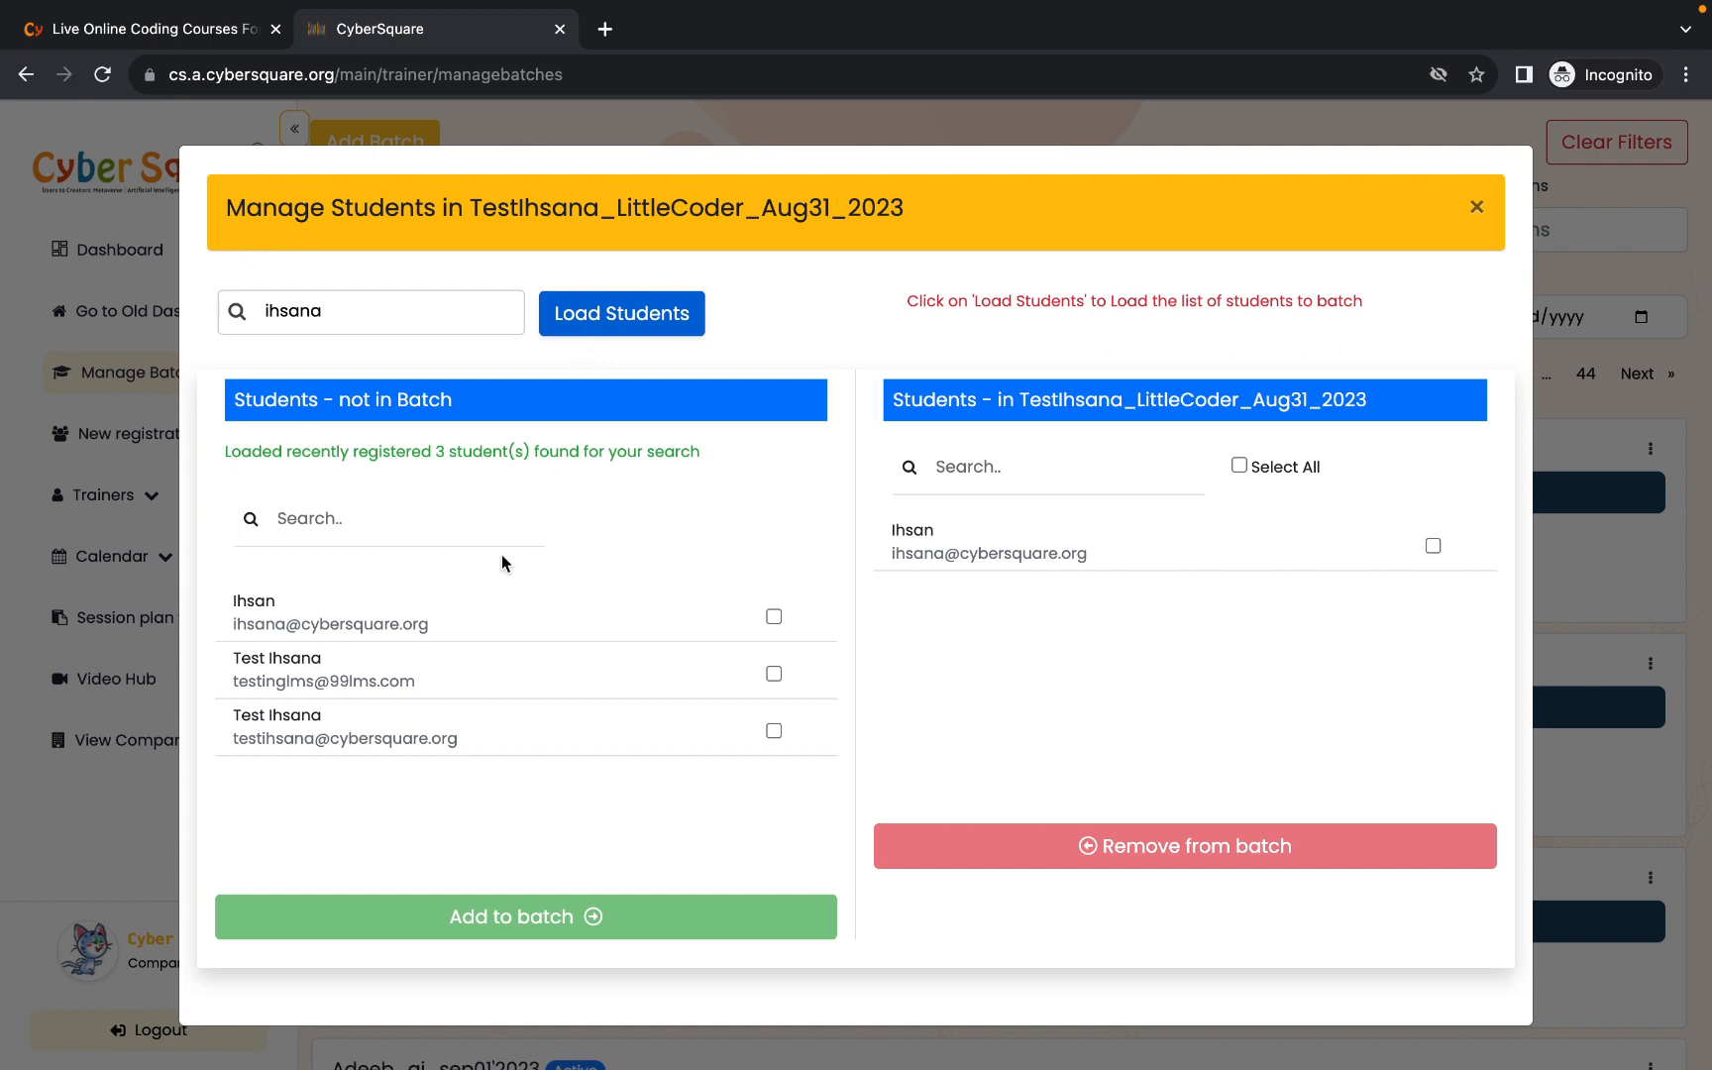
left_click(774, 618)
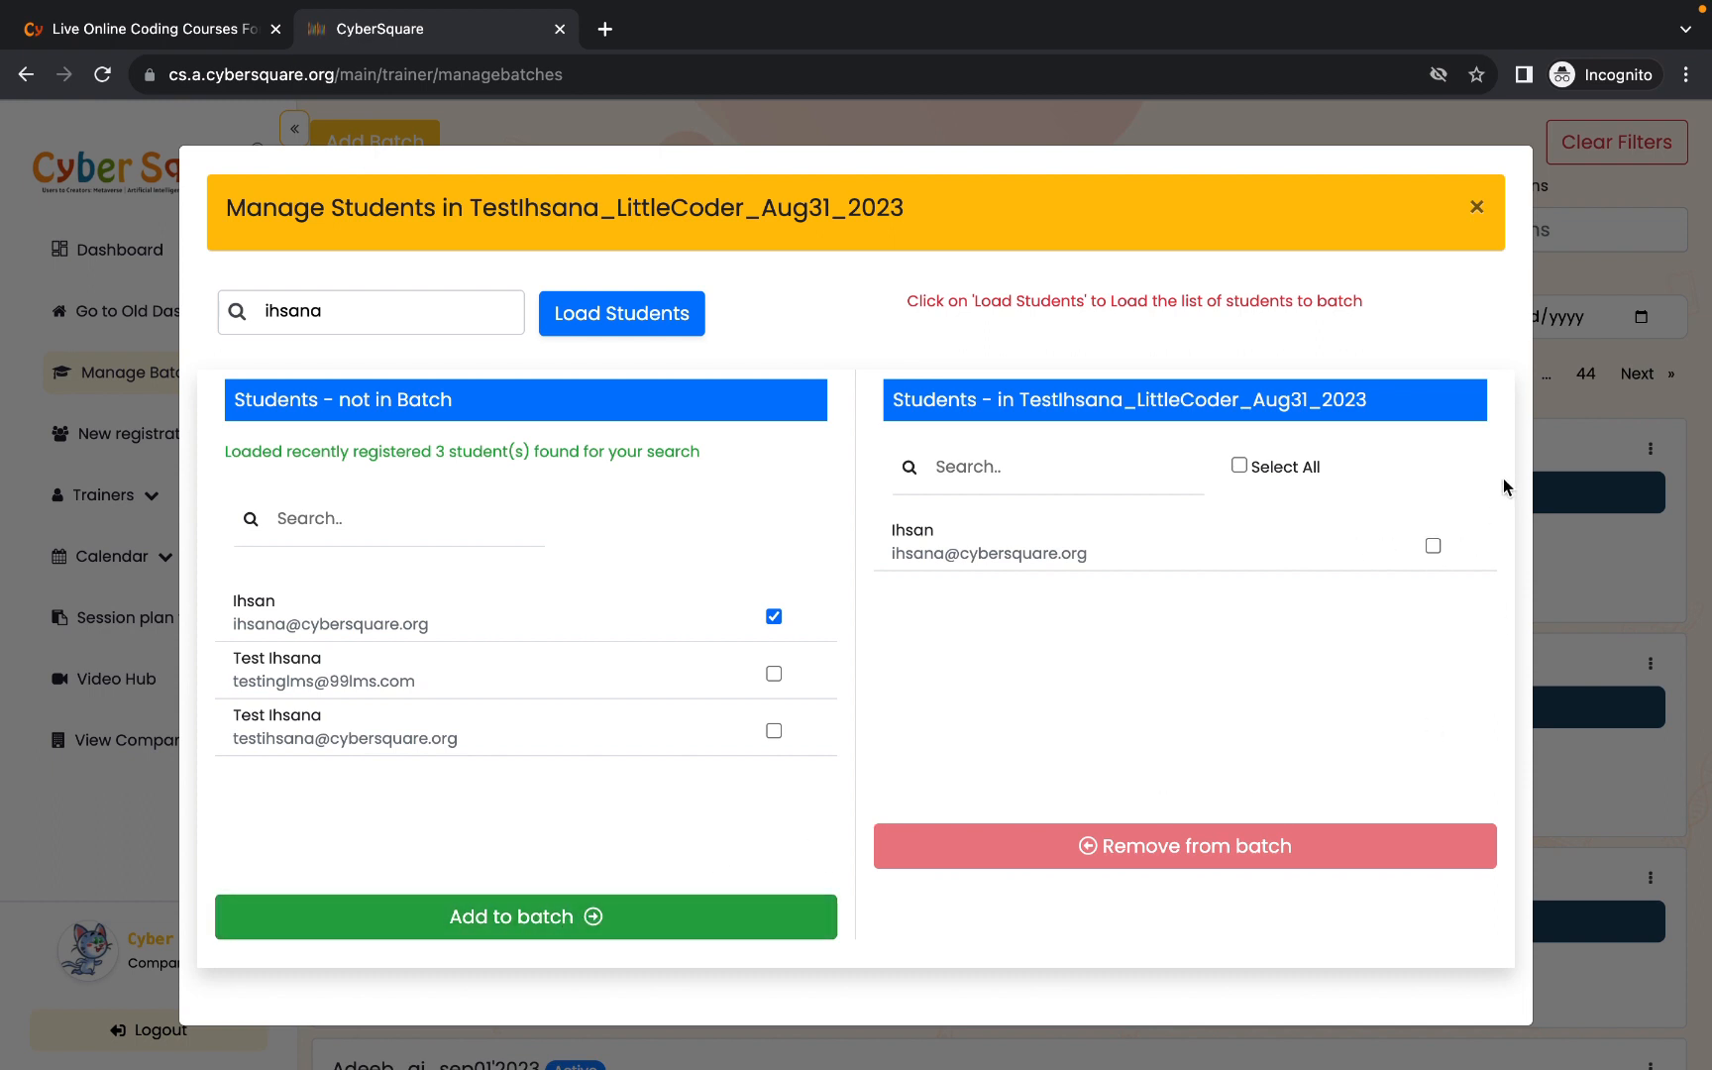
left_click(717, 937)
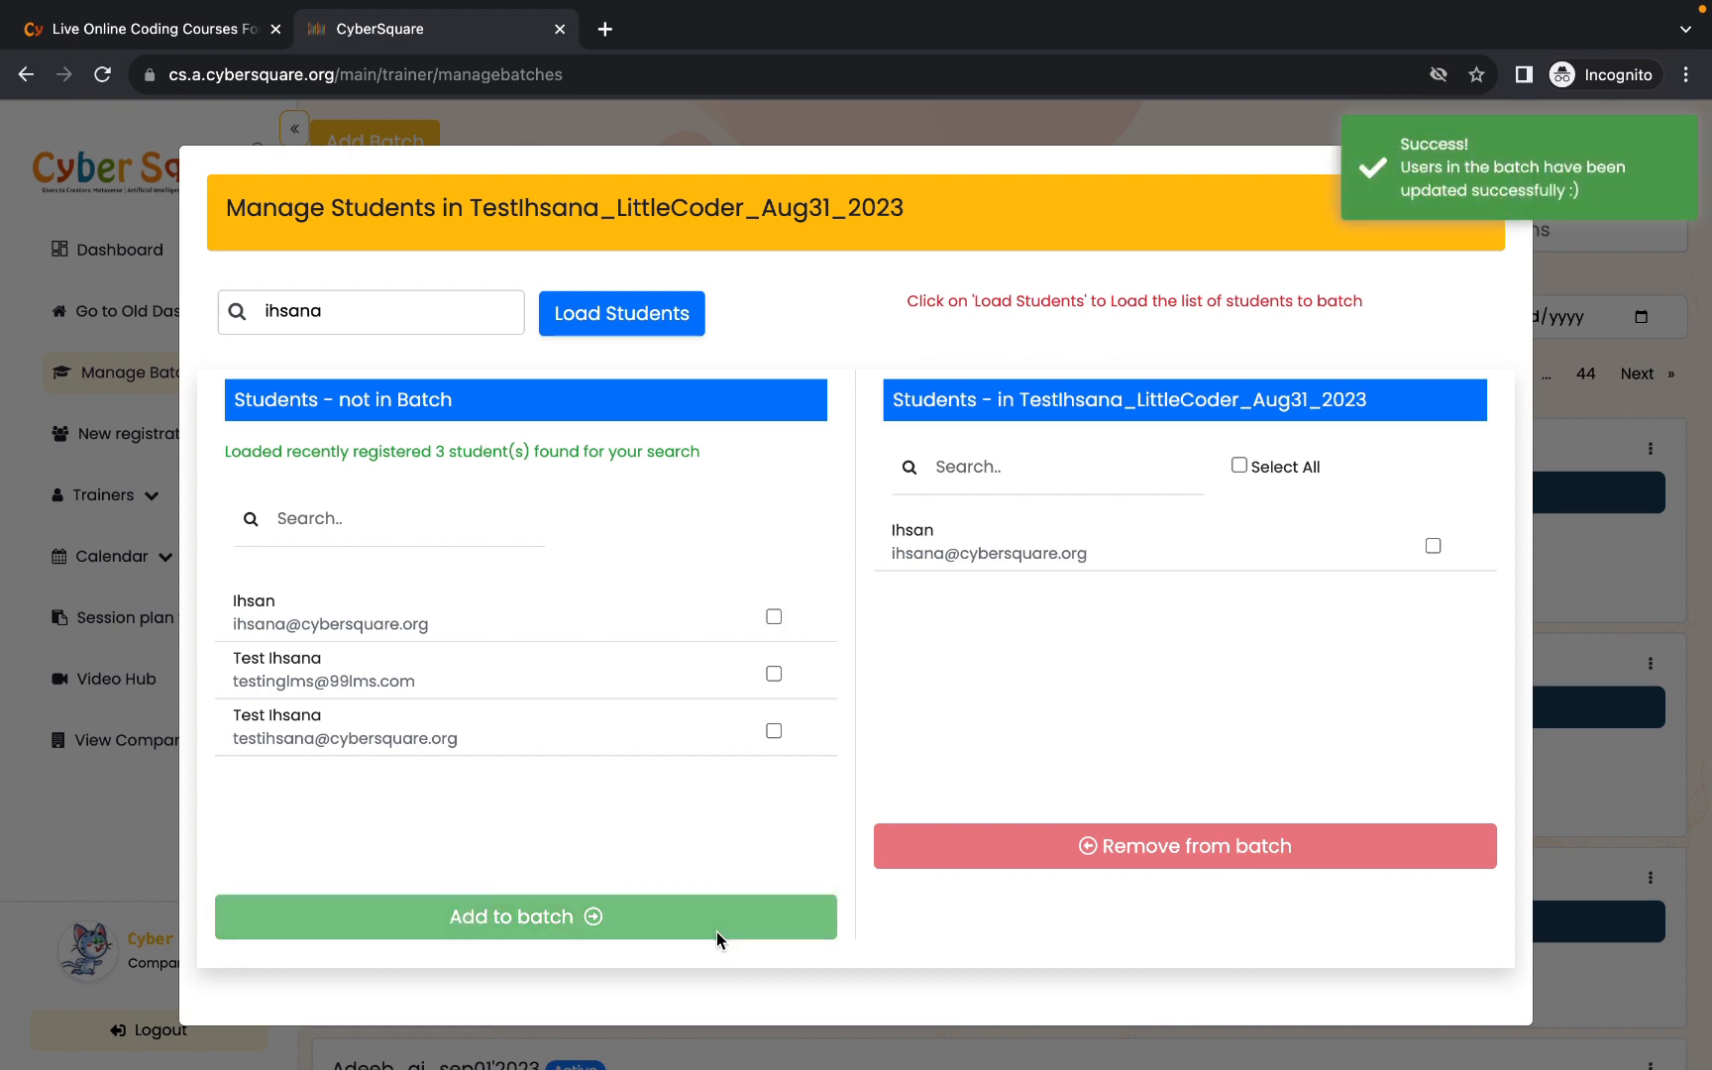
left_click(1637, 539)
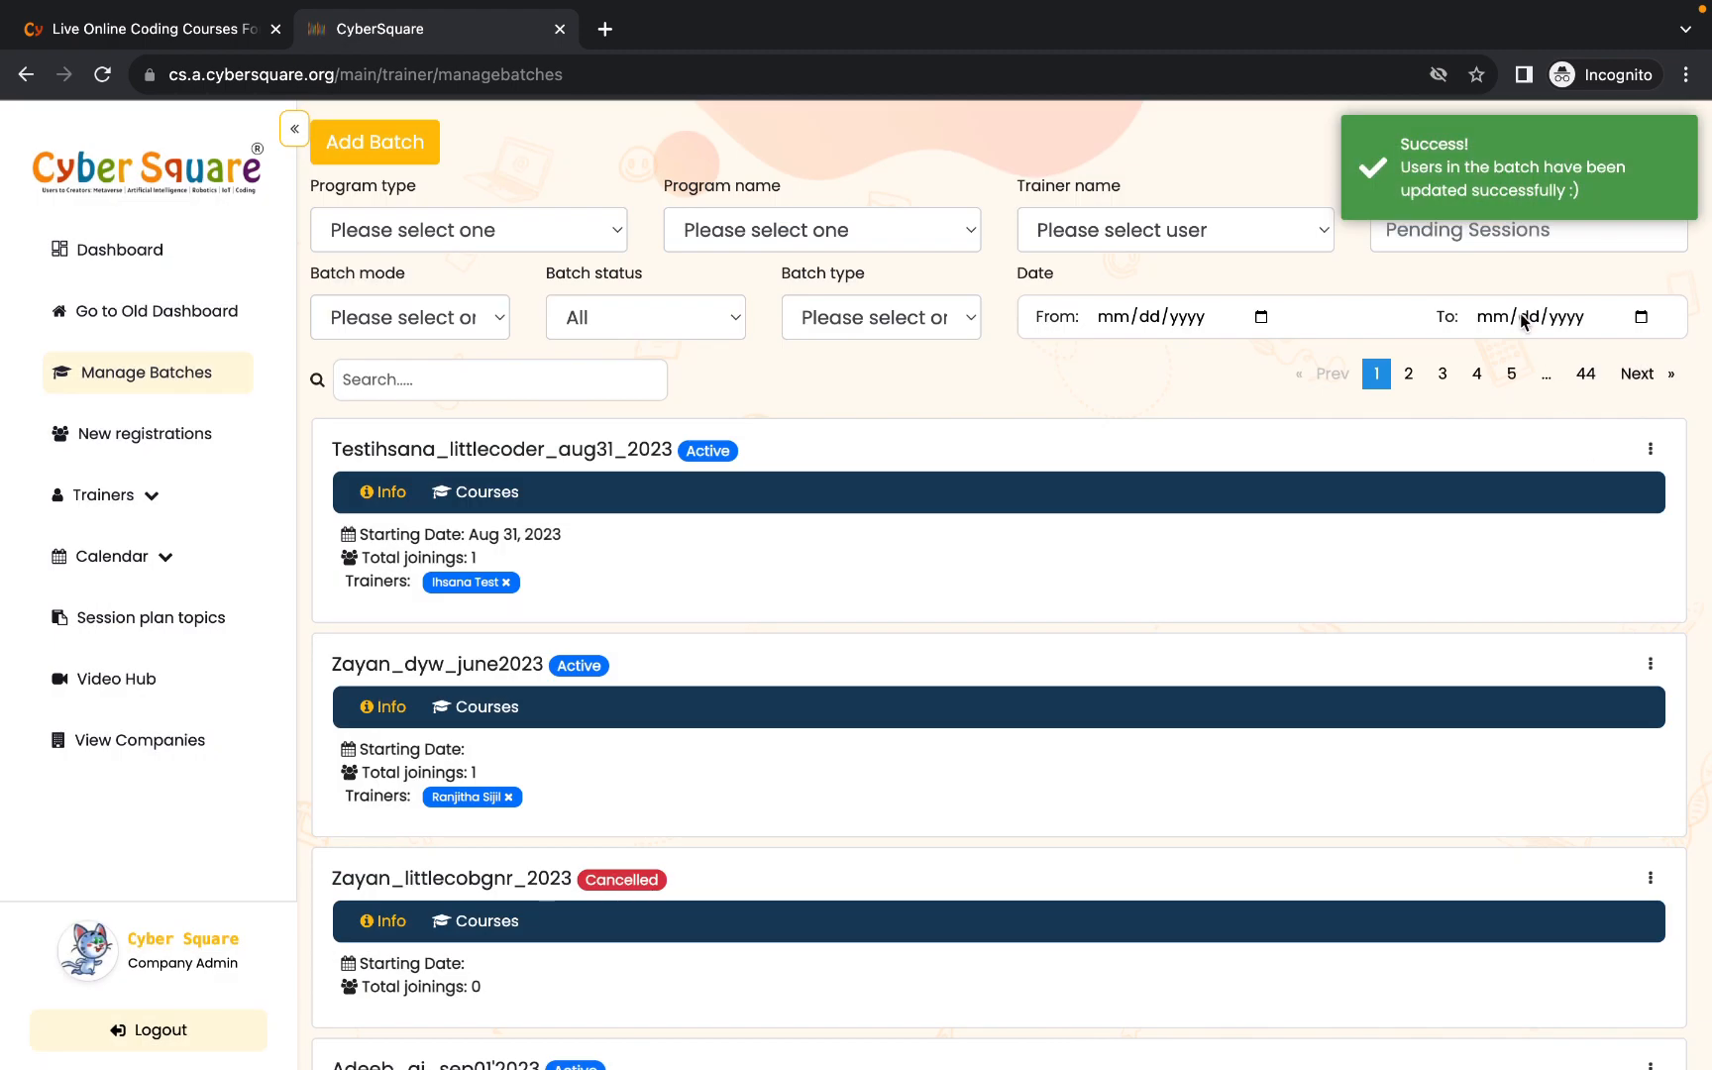
- Reopen the new batch's student management, select the enrolled student for removal and deselect the entry
left_click(706, 80)
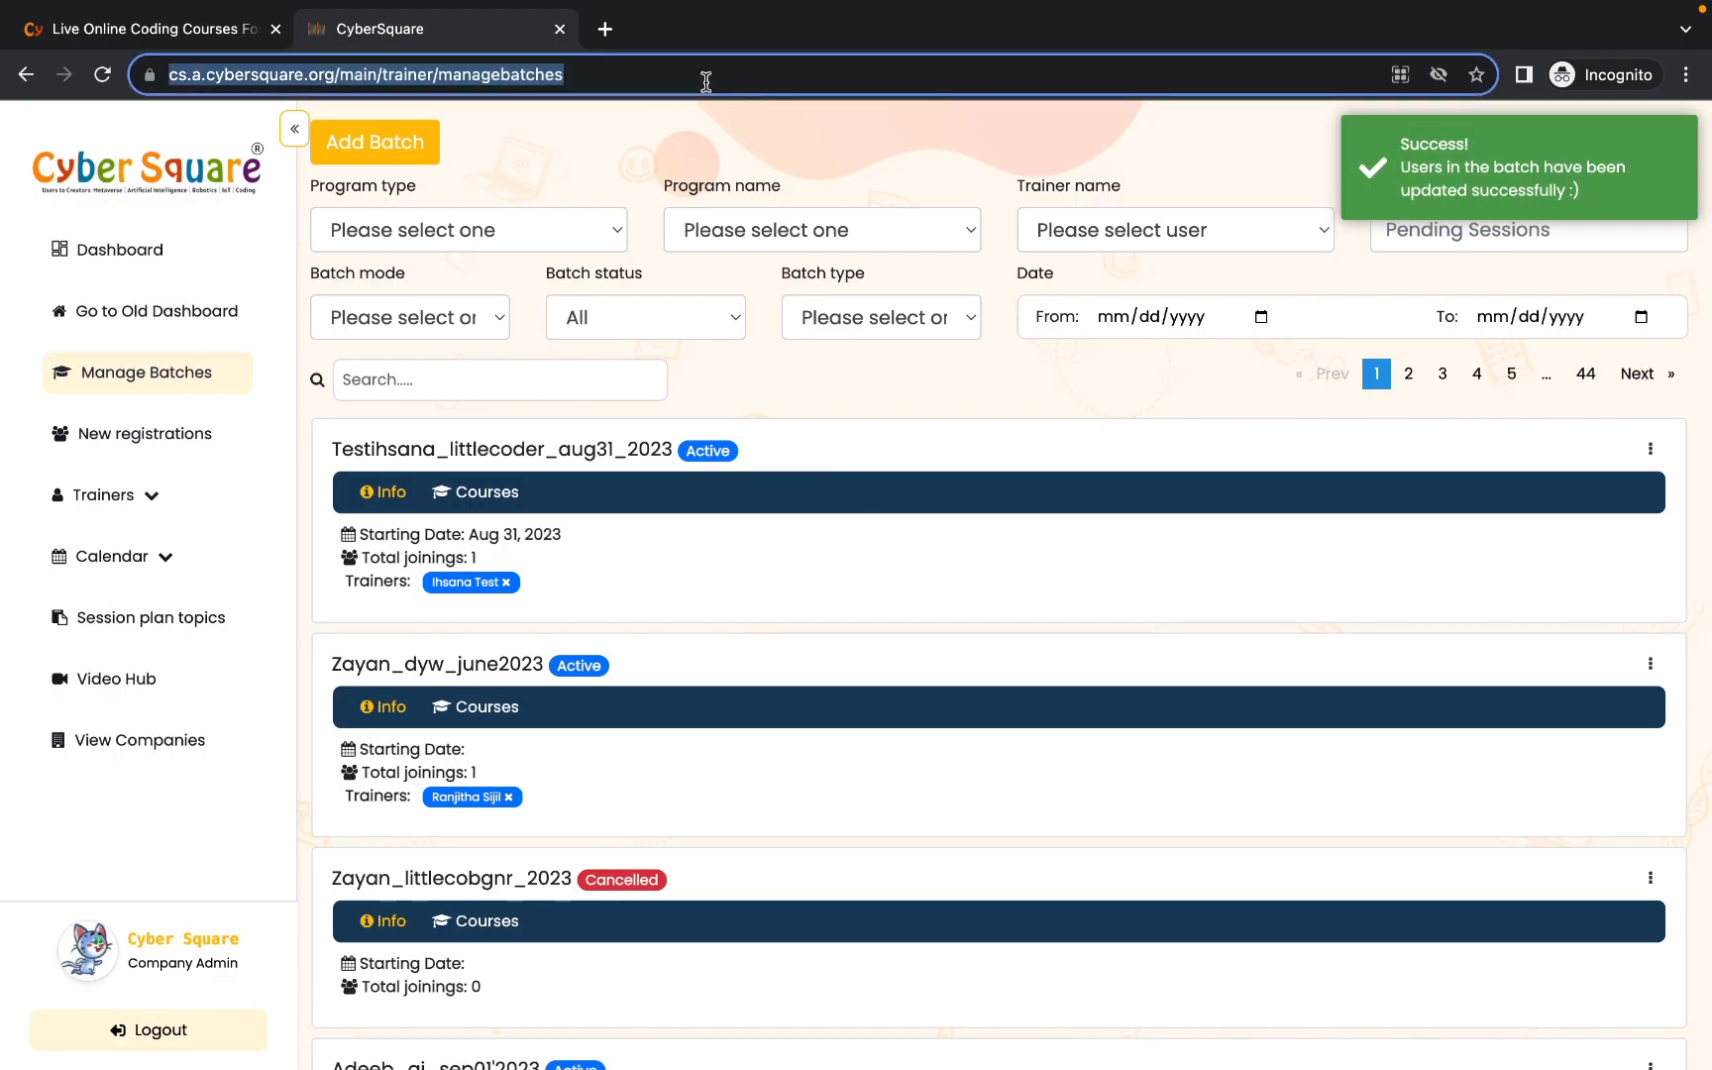
left_click(1652, 451)
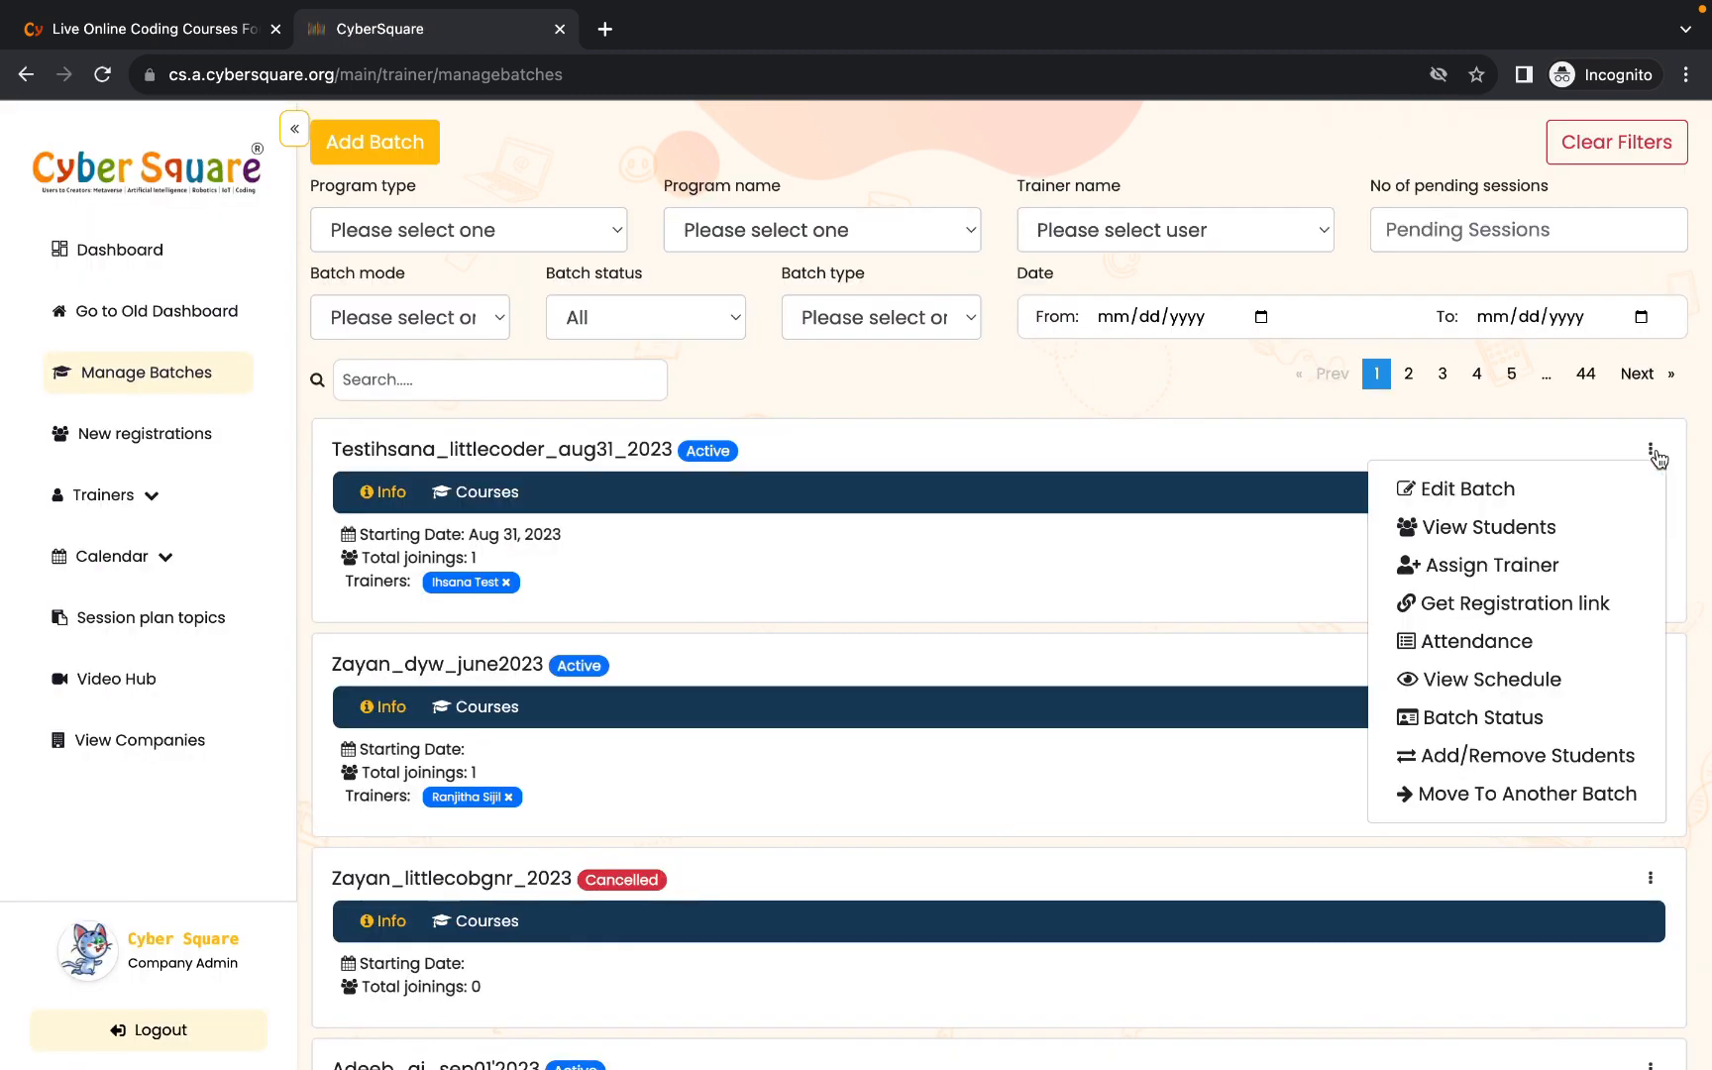
left_click(1440, 756)
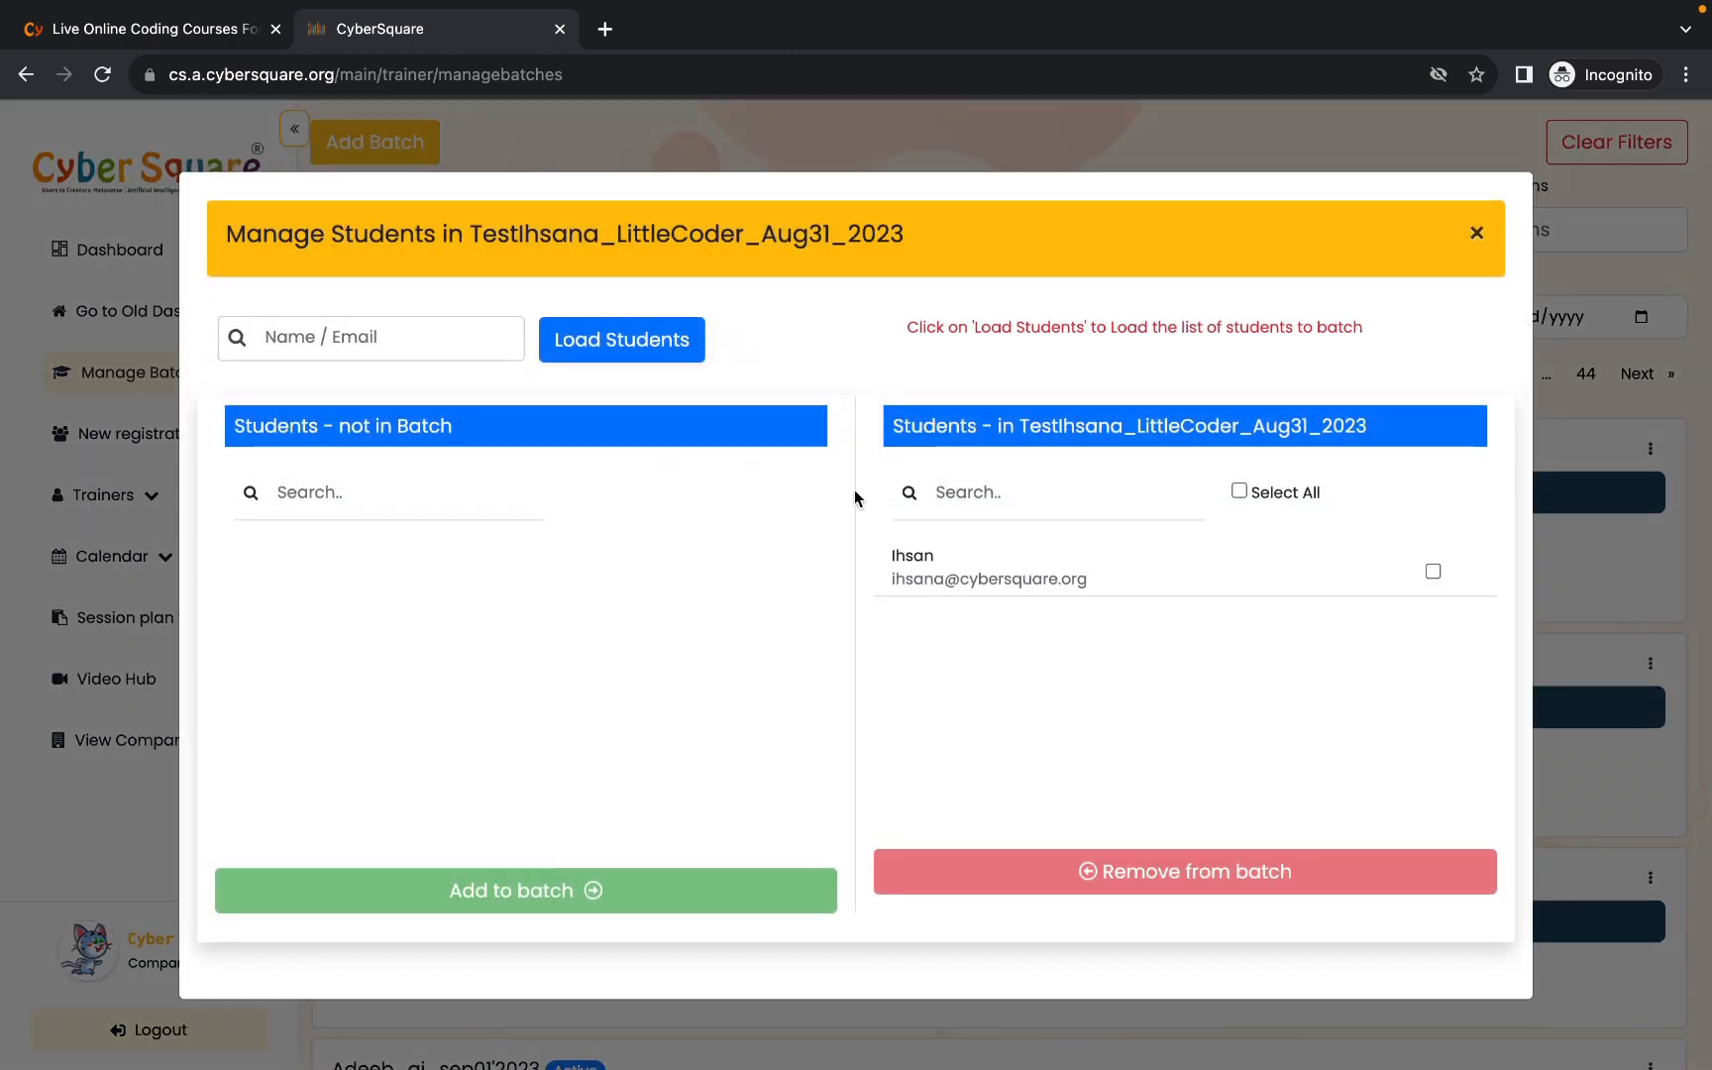
left_click(1434, 572)
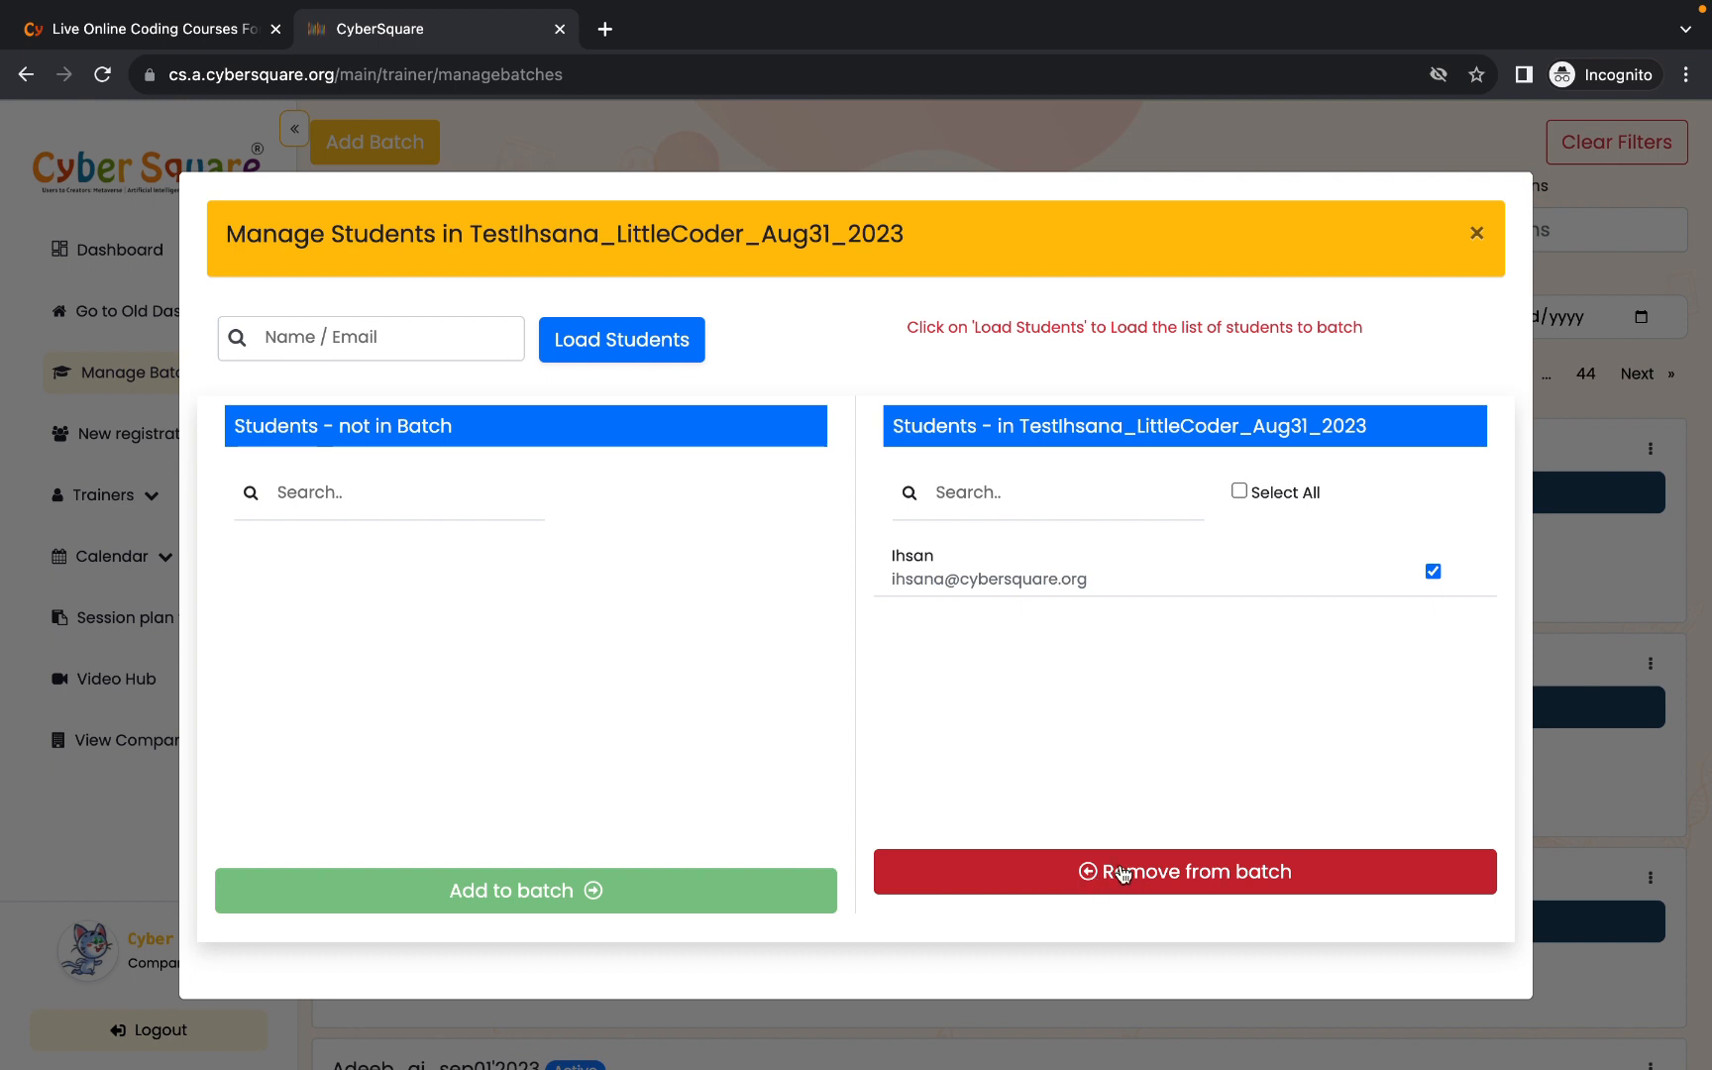
left_click(1437, 572)
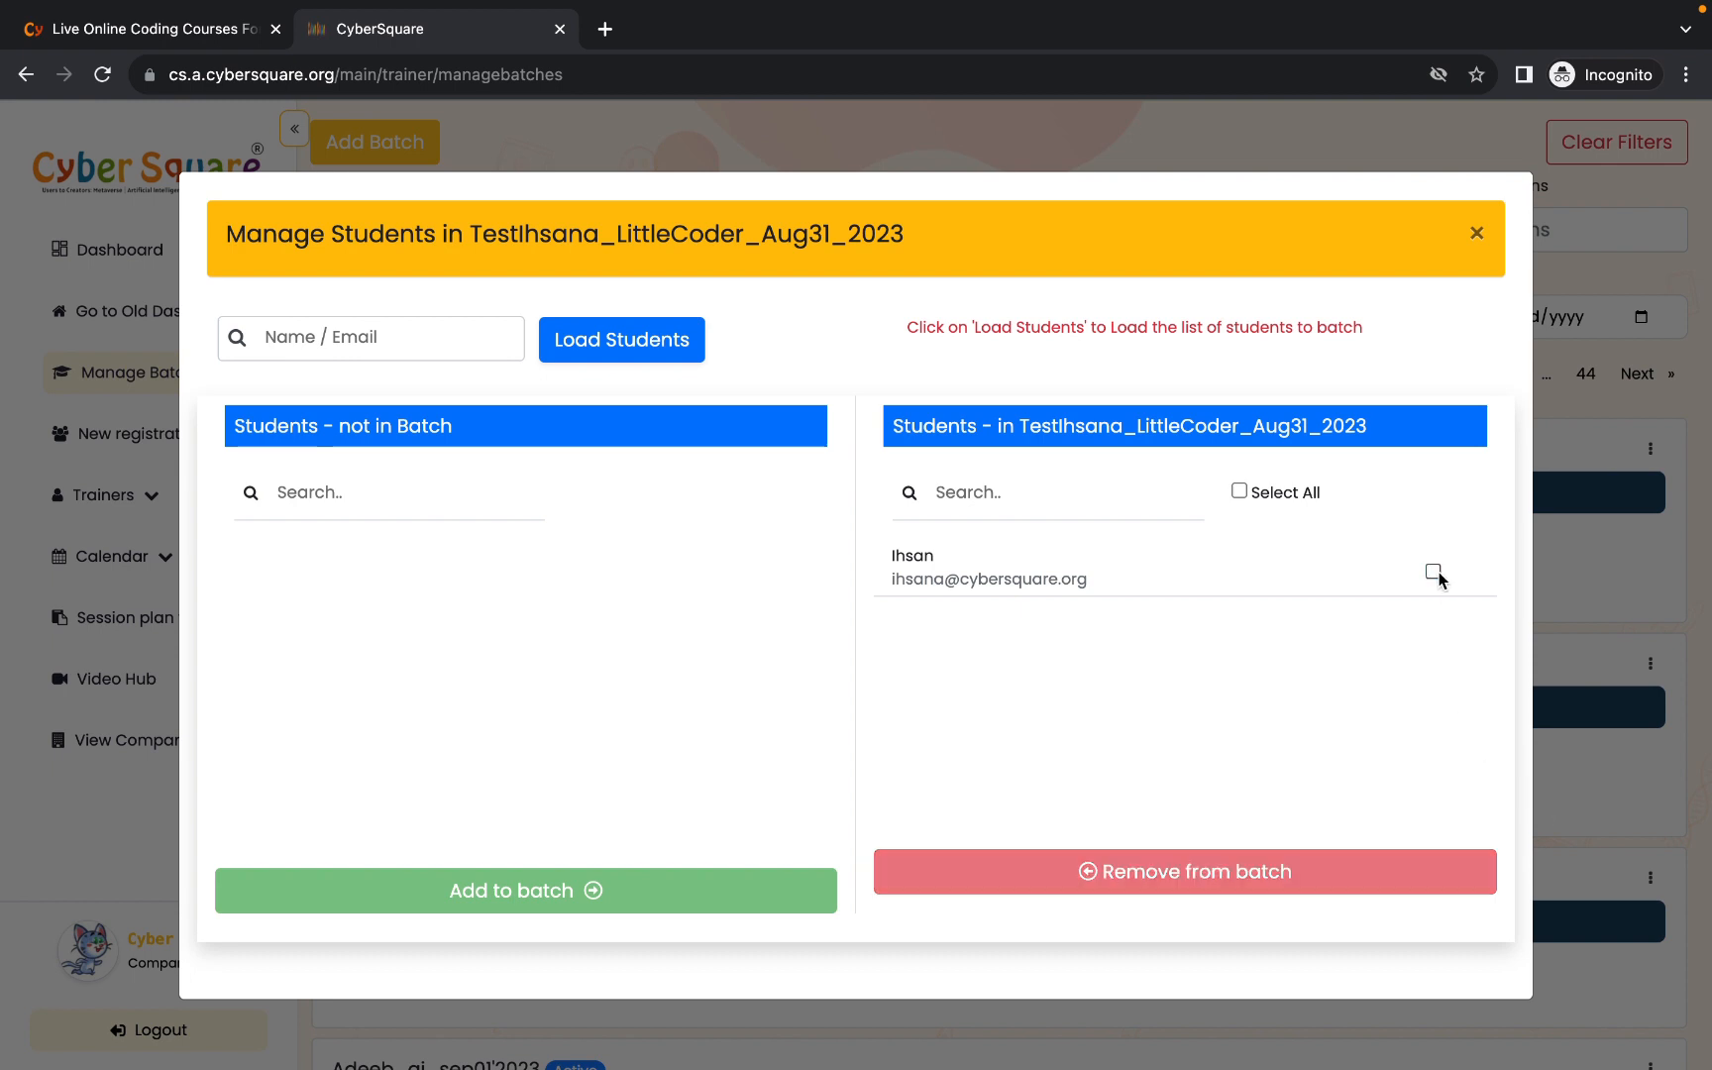
- Load students by entering the student's name and select the first match among those not in the batch
left_click(406, 342)
type("ihsana")
left_click(600, 339)
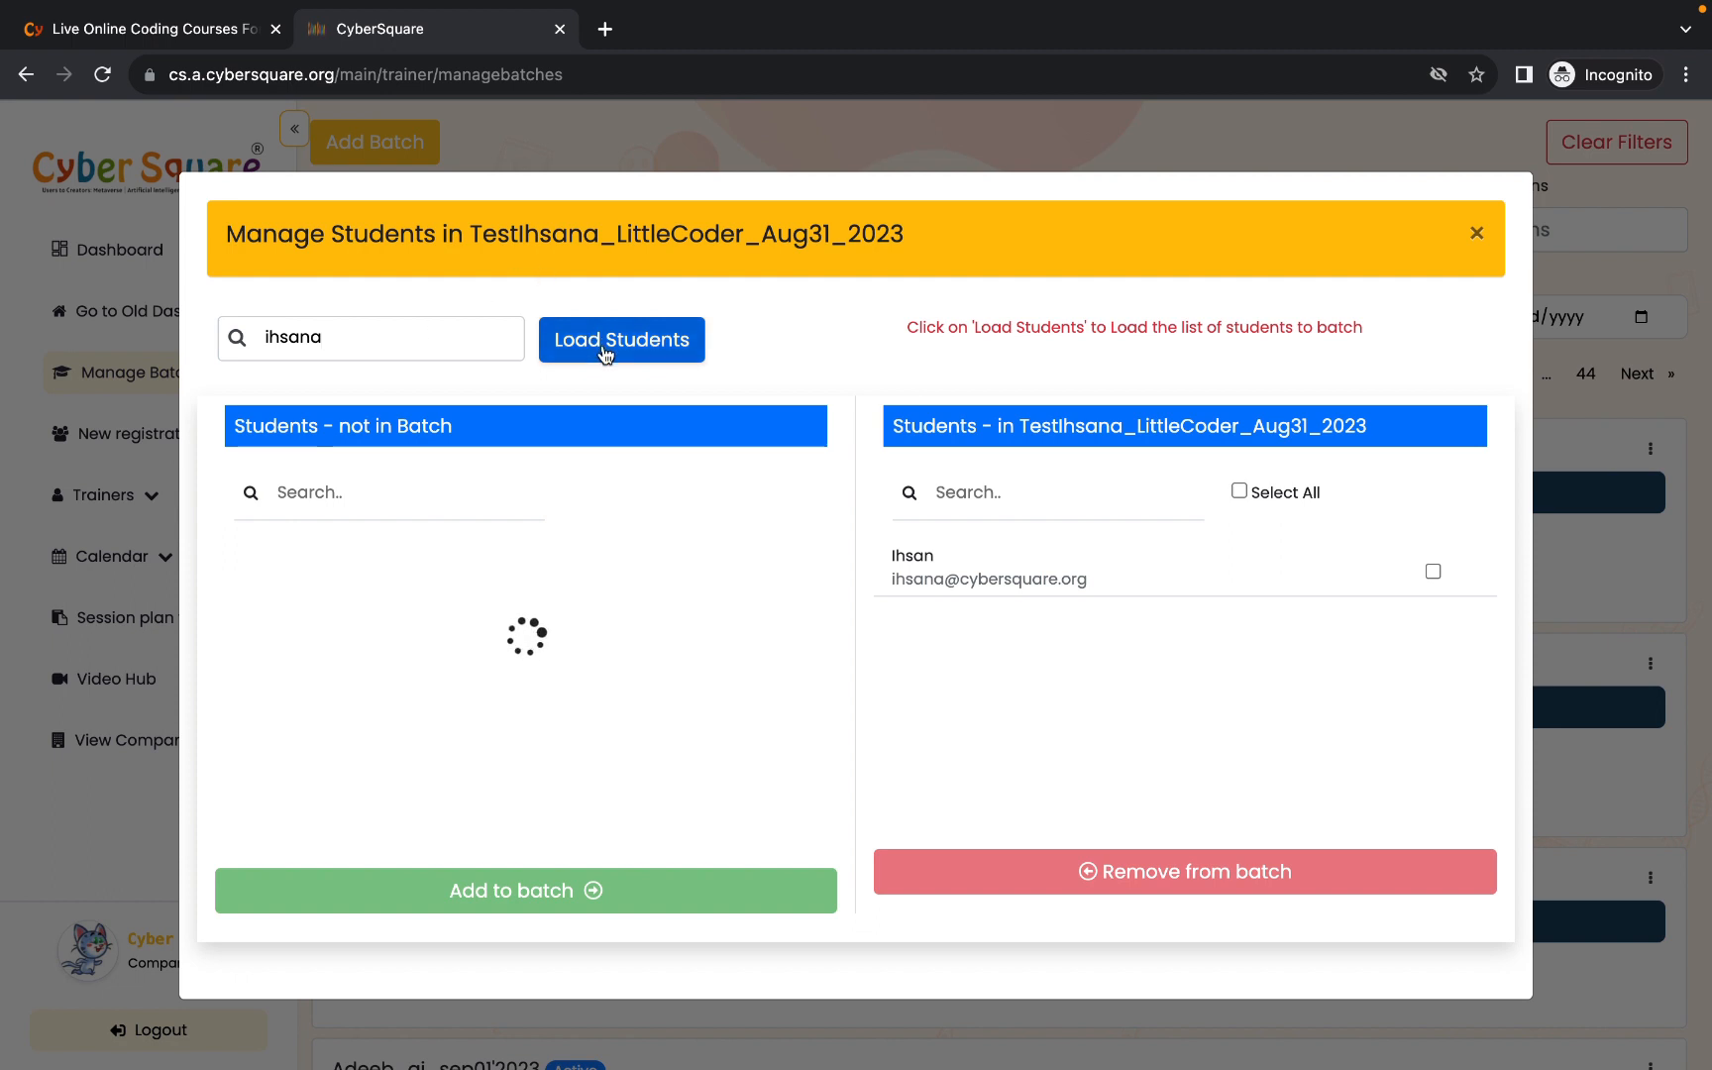
left_click(773, 617)
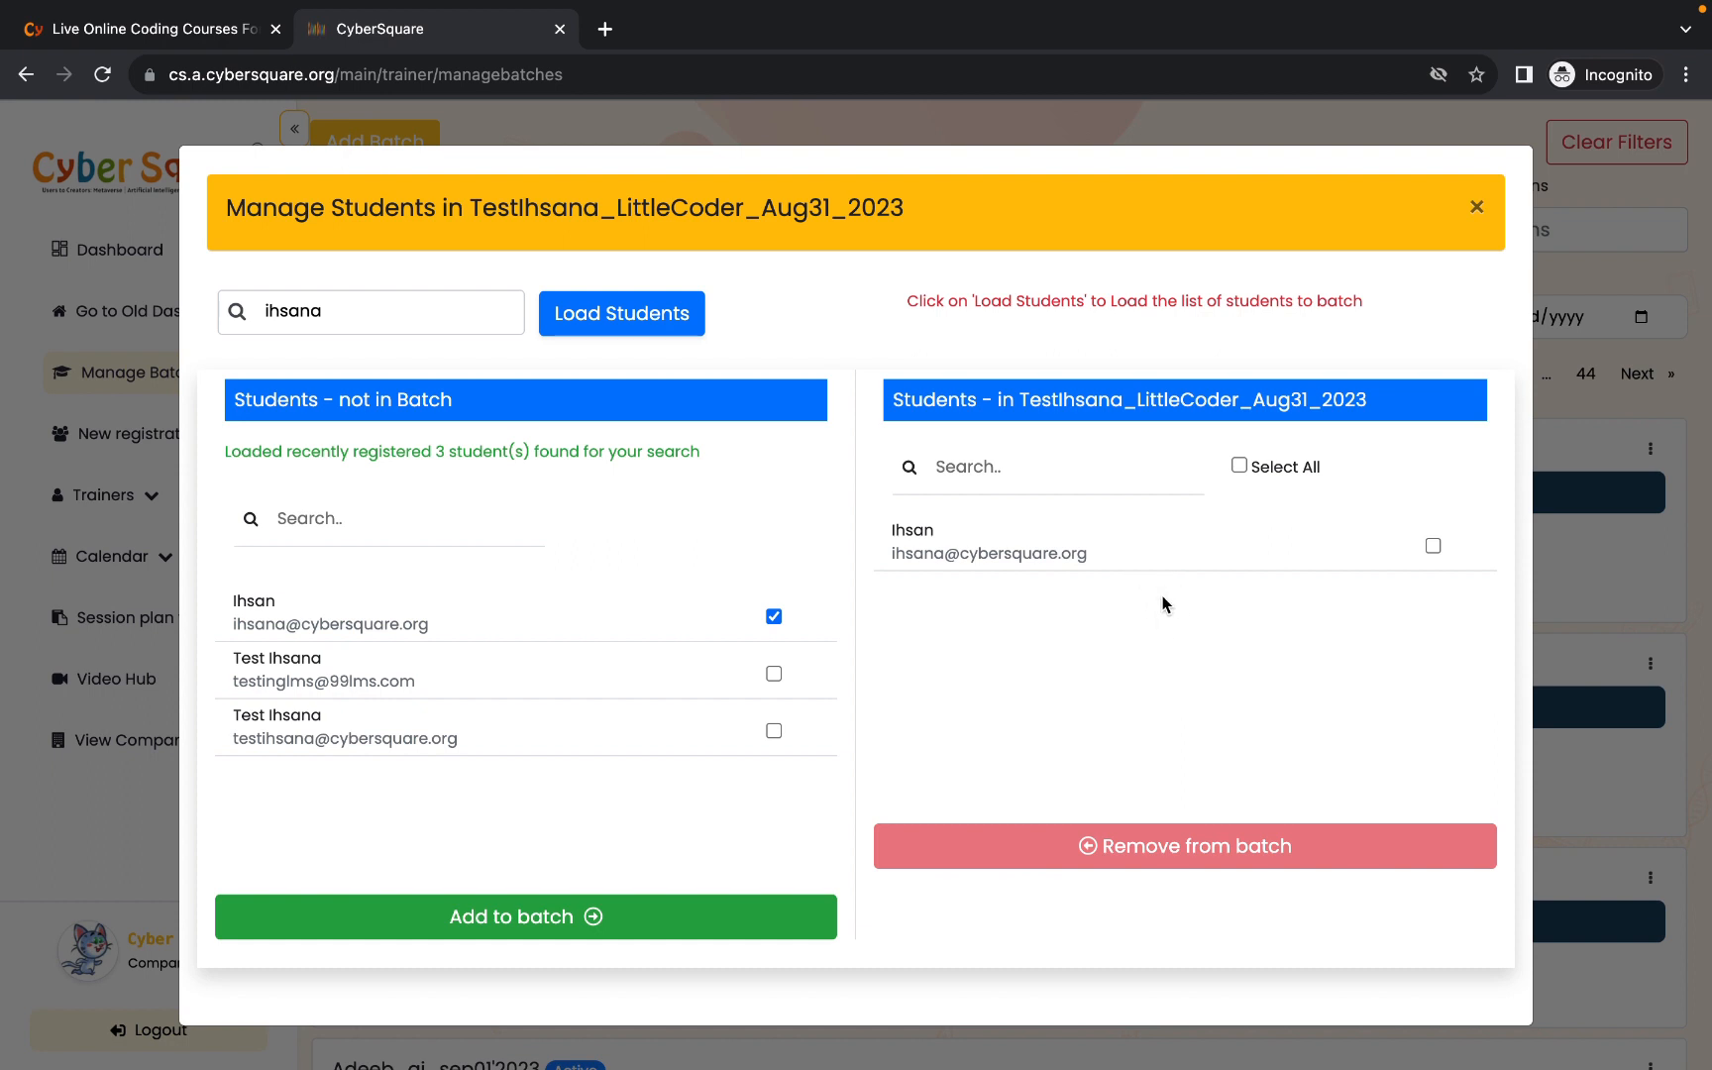
left_click(775, 618)
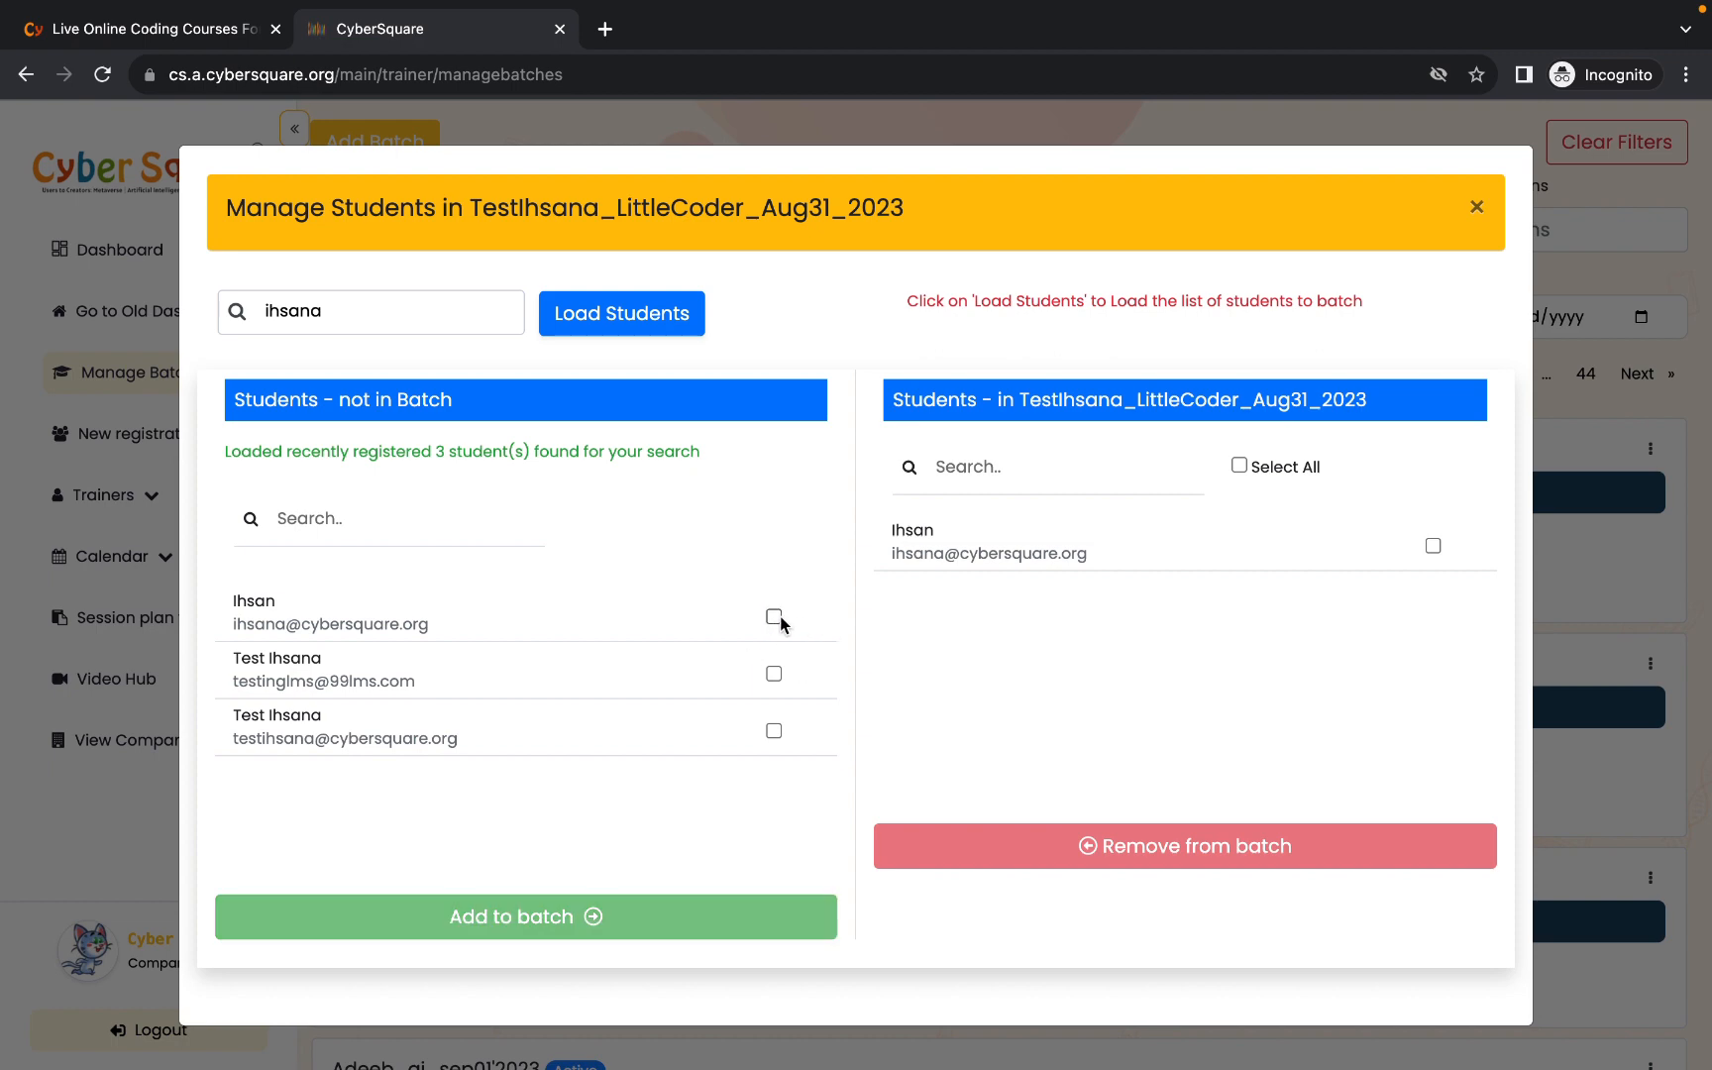
left_click(779, 617)
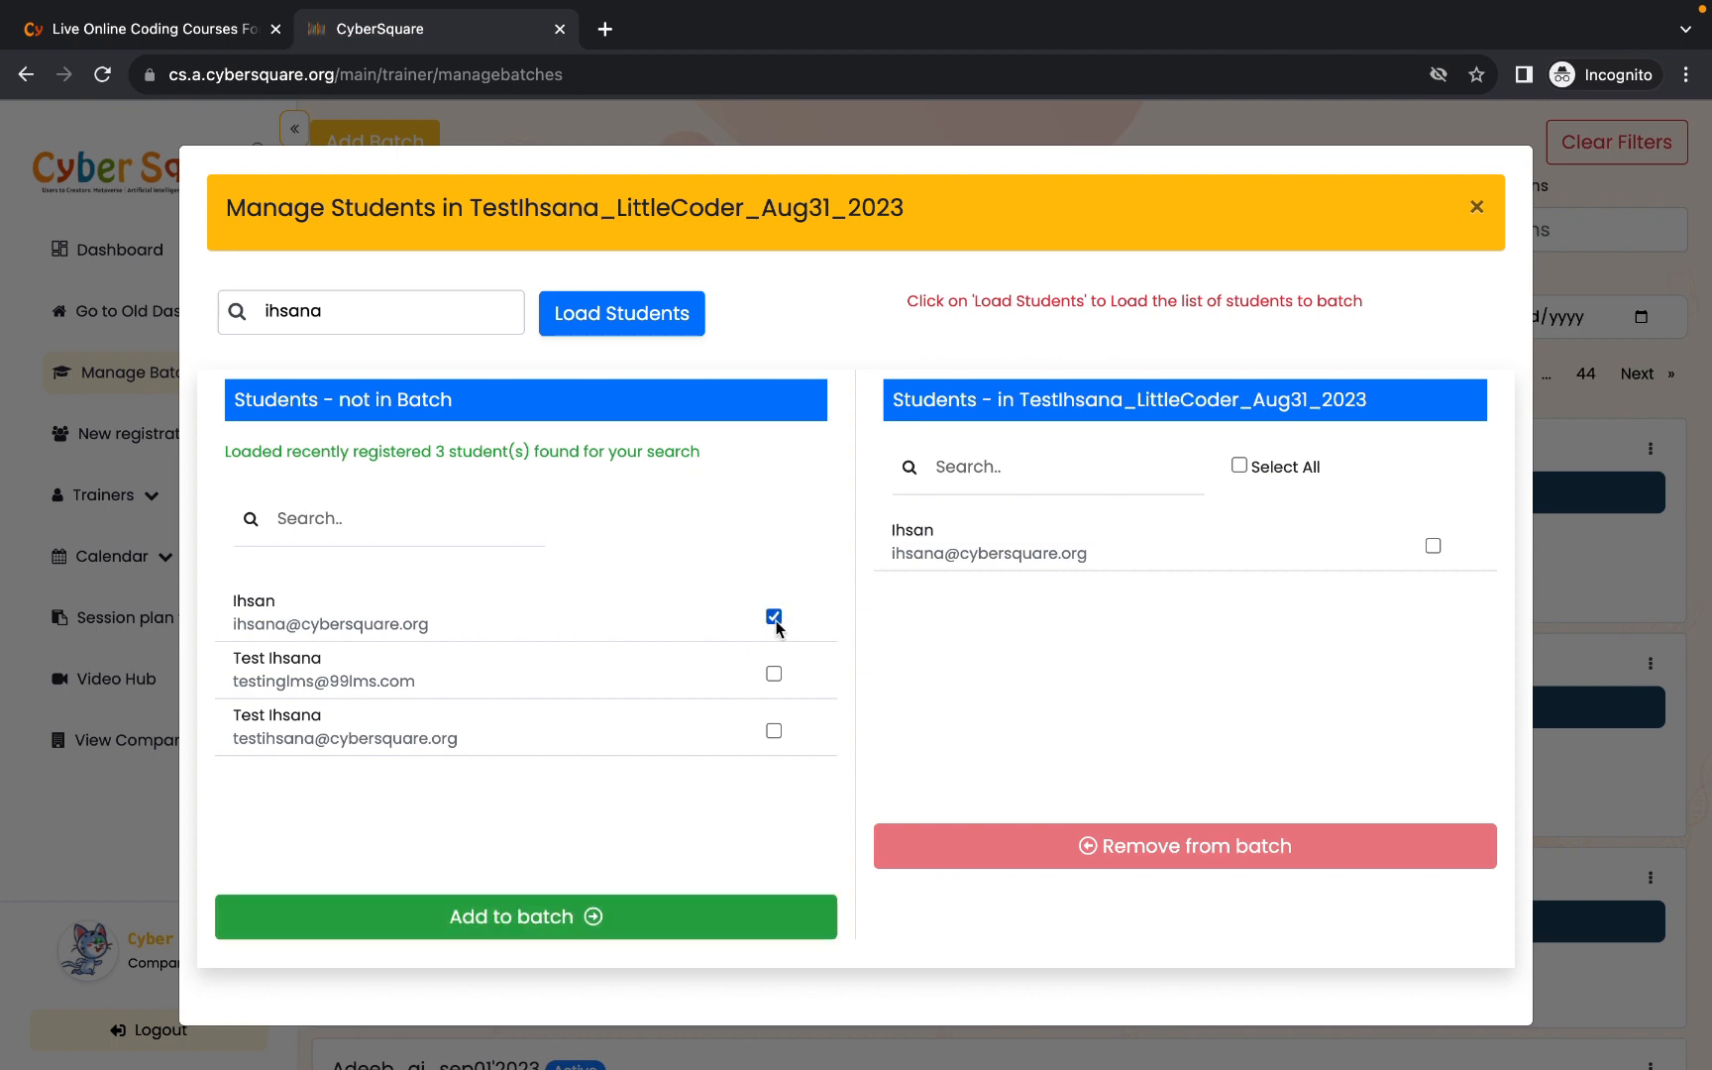
- Clear the selection of the first matching student and close the new batch's student management
left_click(774, 620)
left_click(1476, 209)
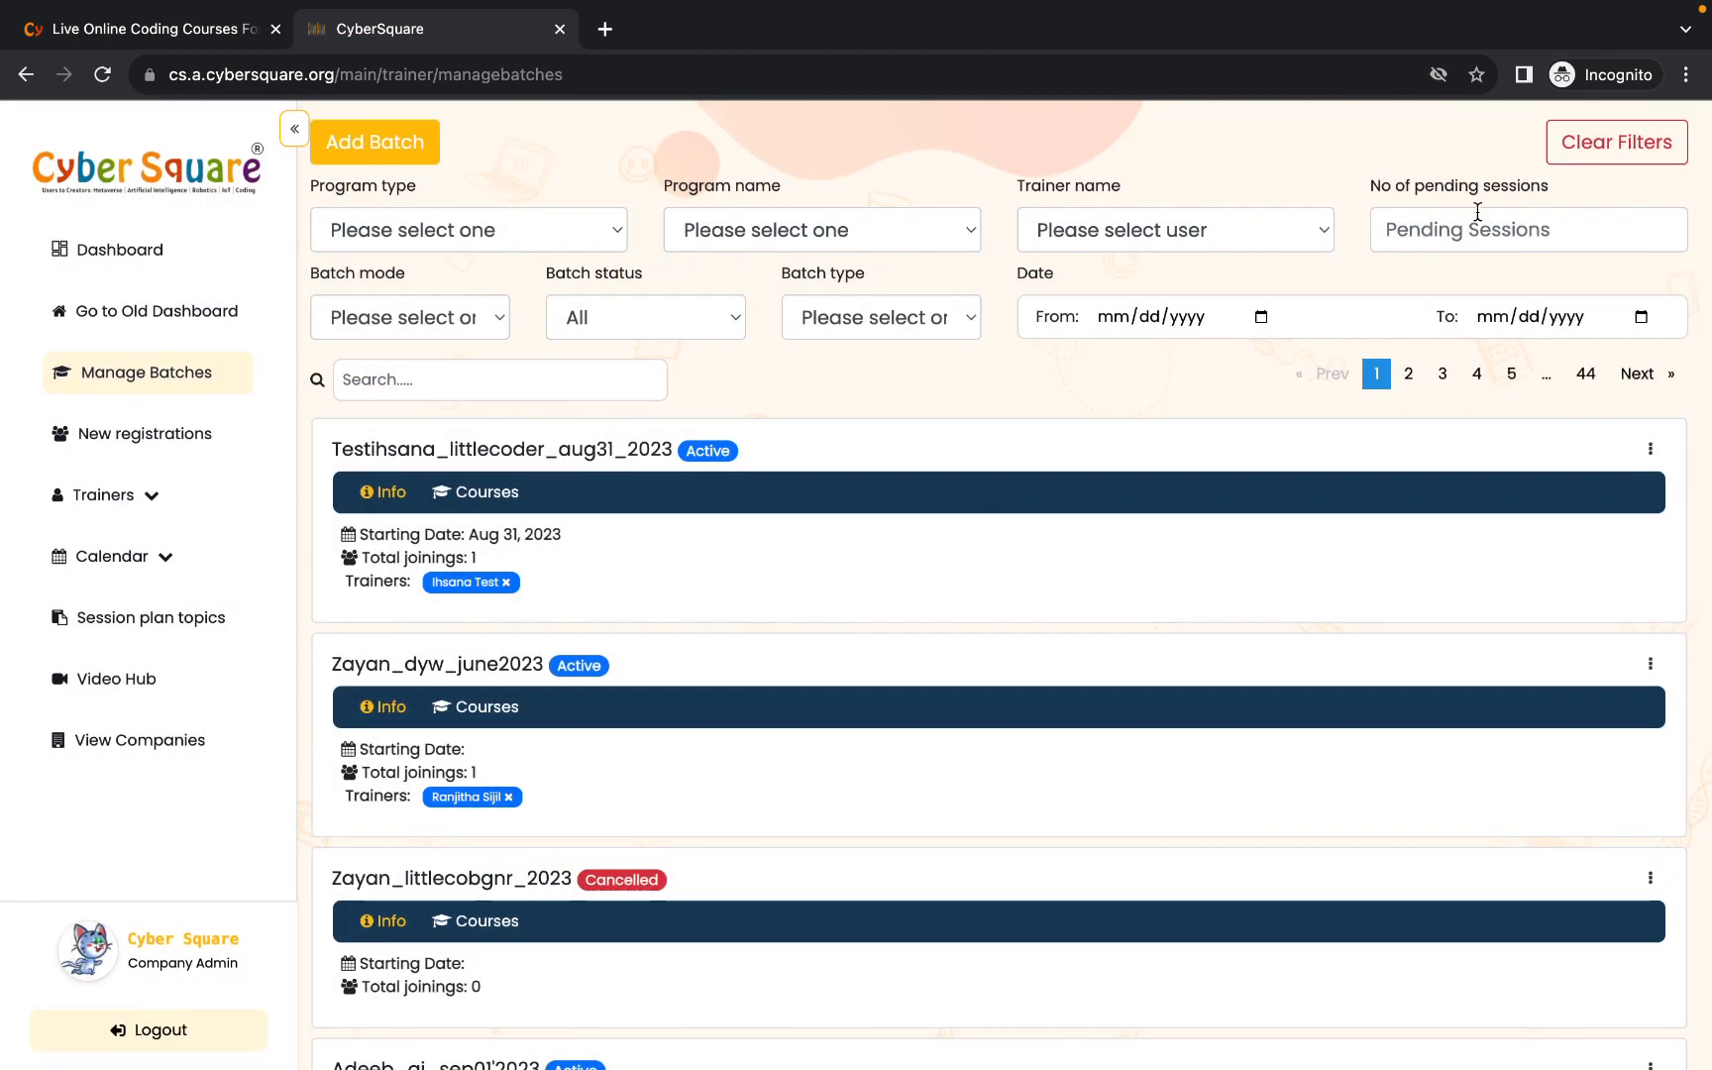
- Start moving students from the new batch to another one, selecting the enrolled student for the transfer
left_click(1651, 453)
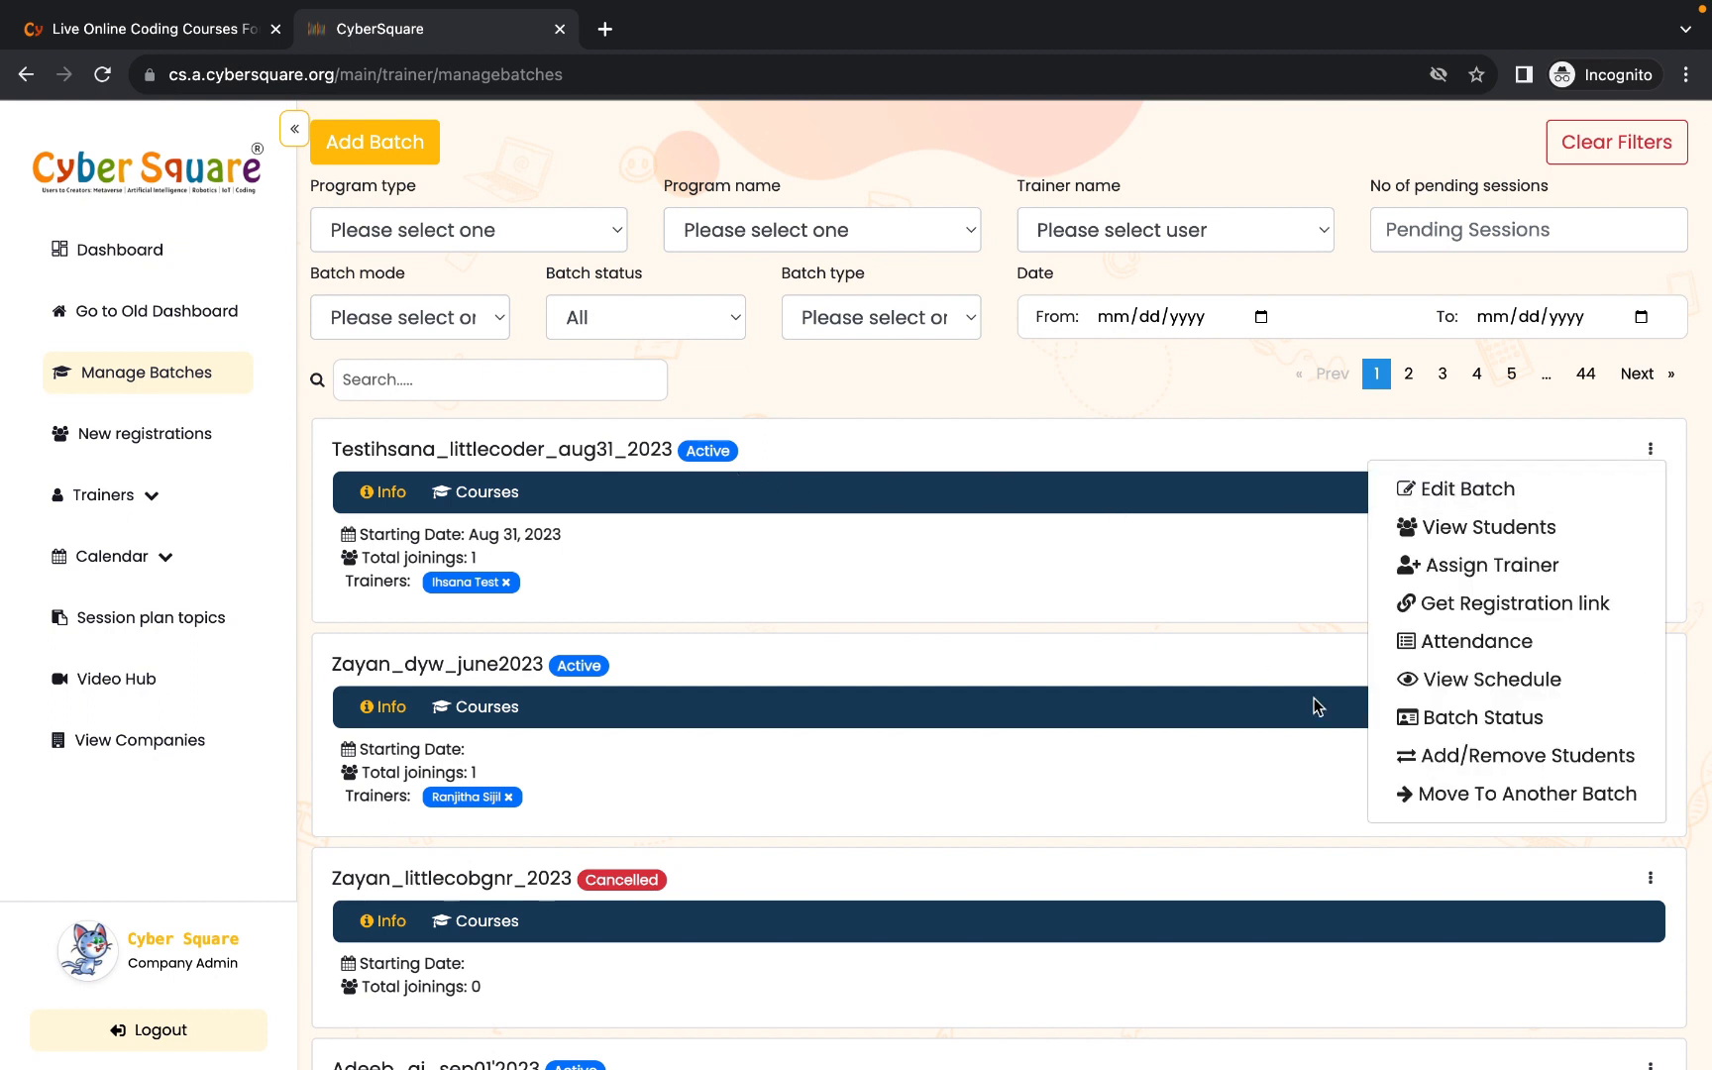
left_click(1444, 797)
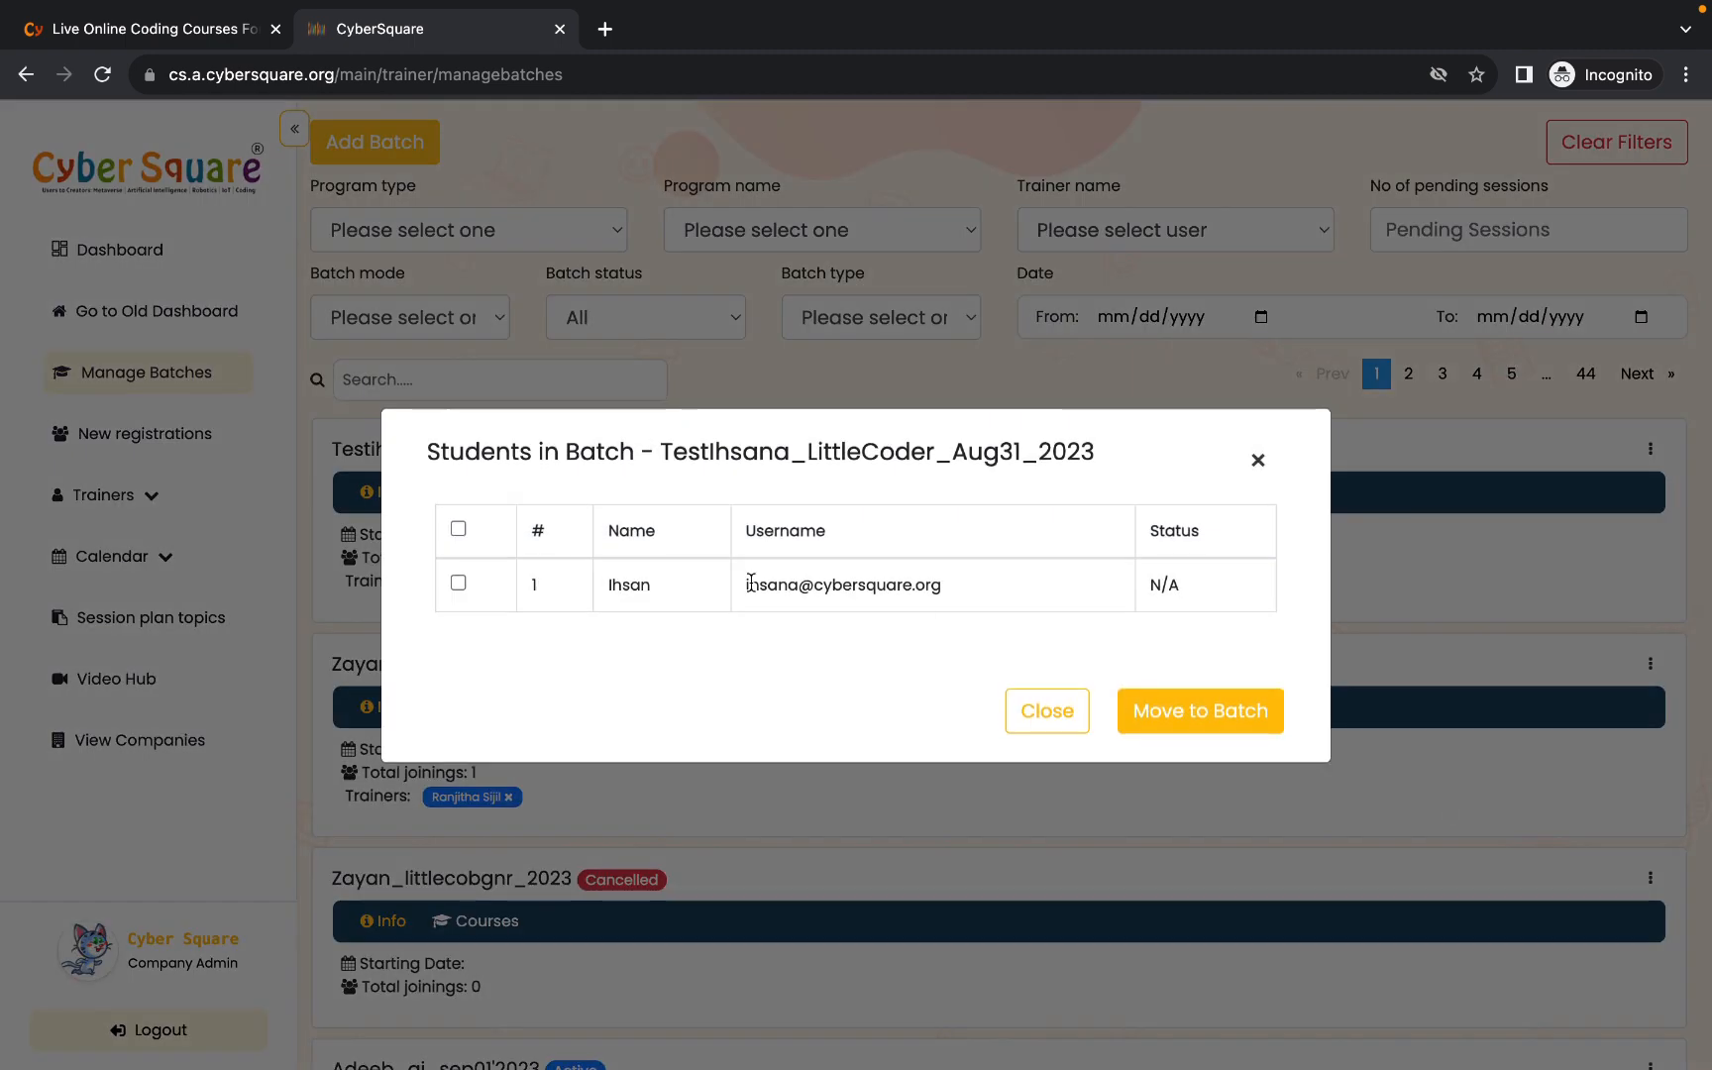
left_click(459, 584)
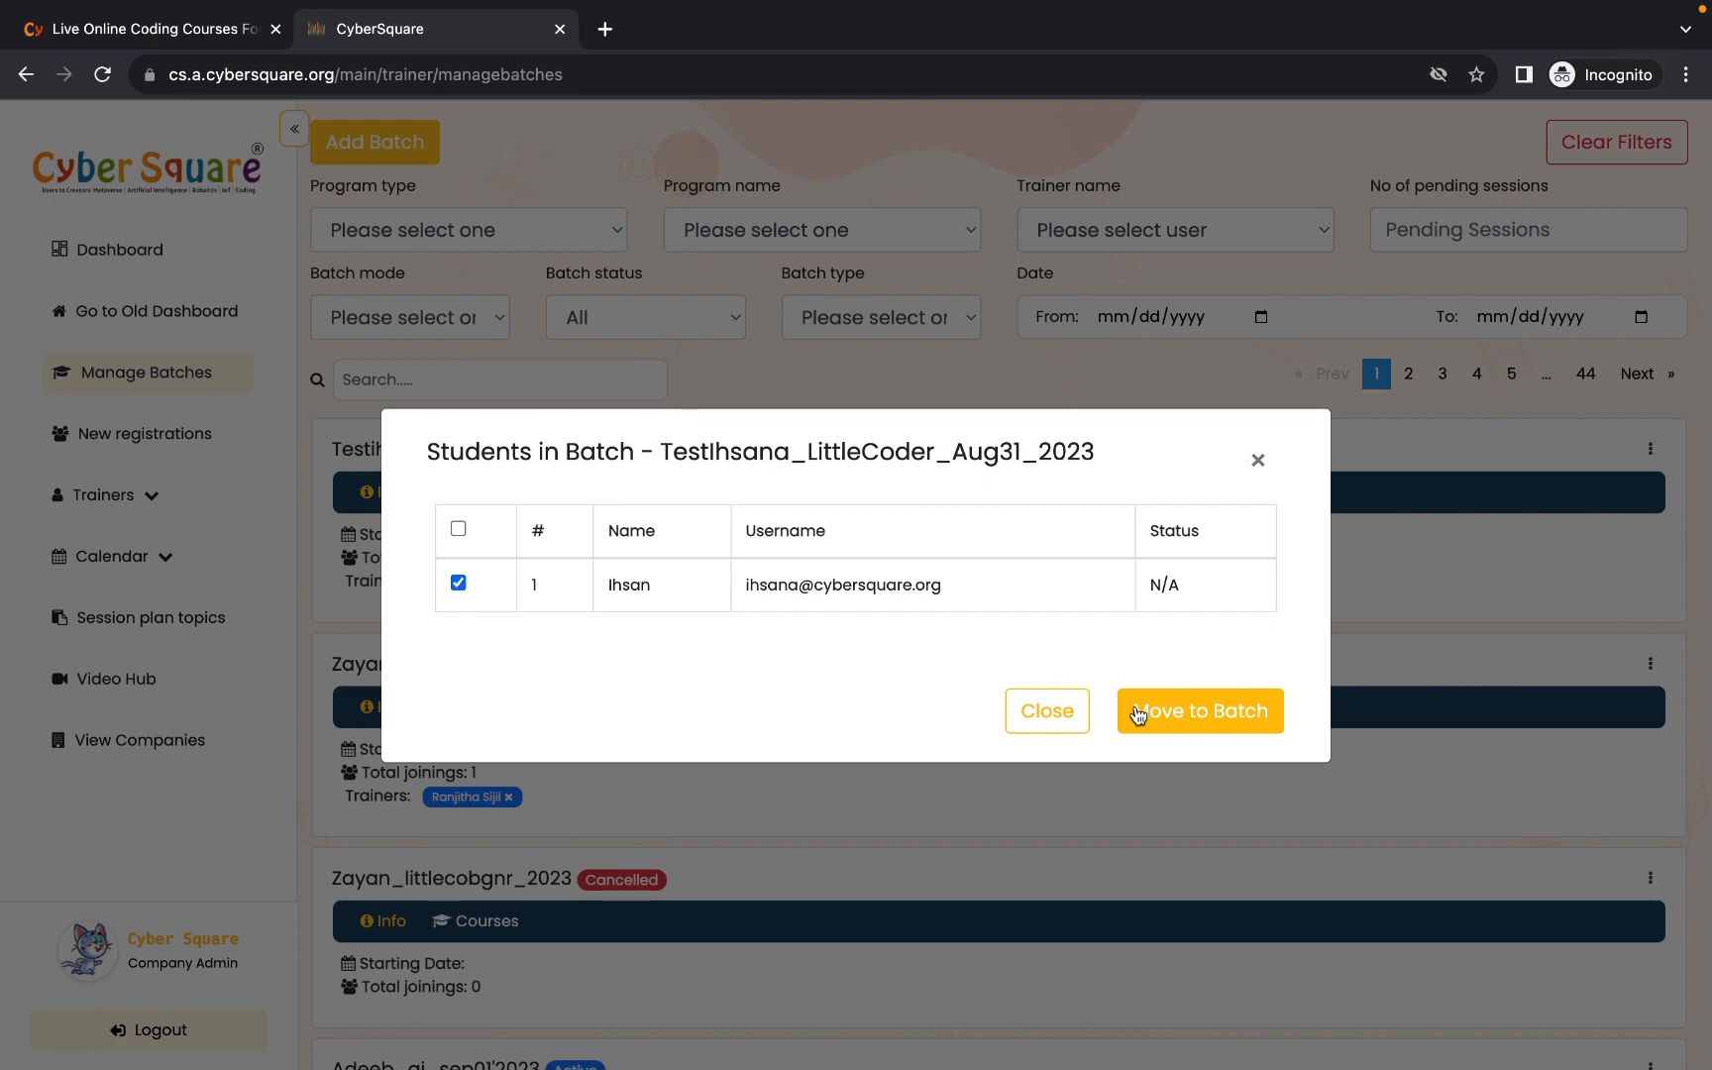
left_click(1179, 725)
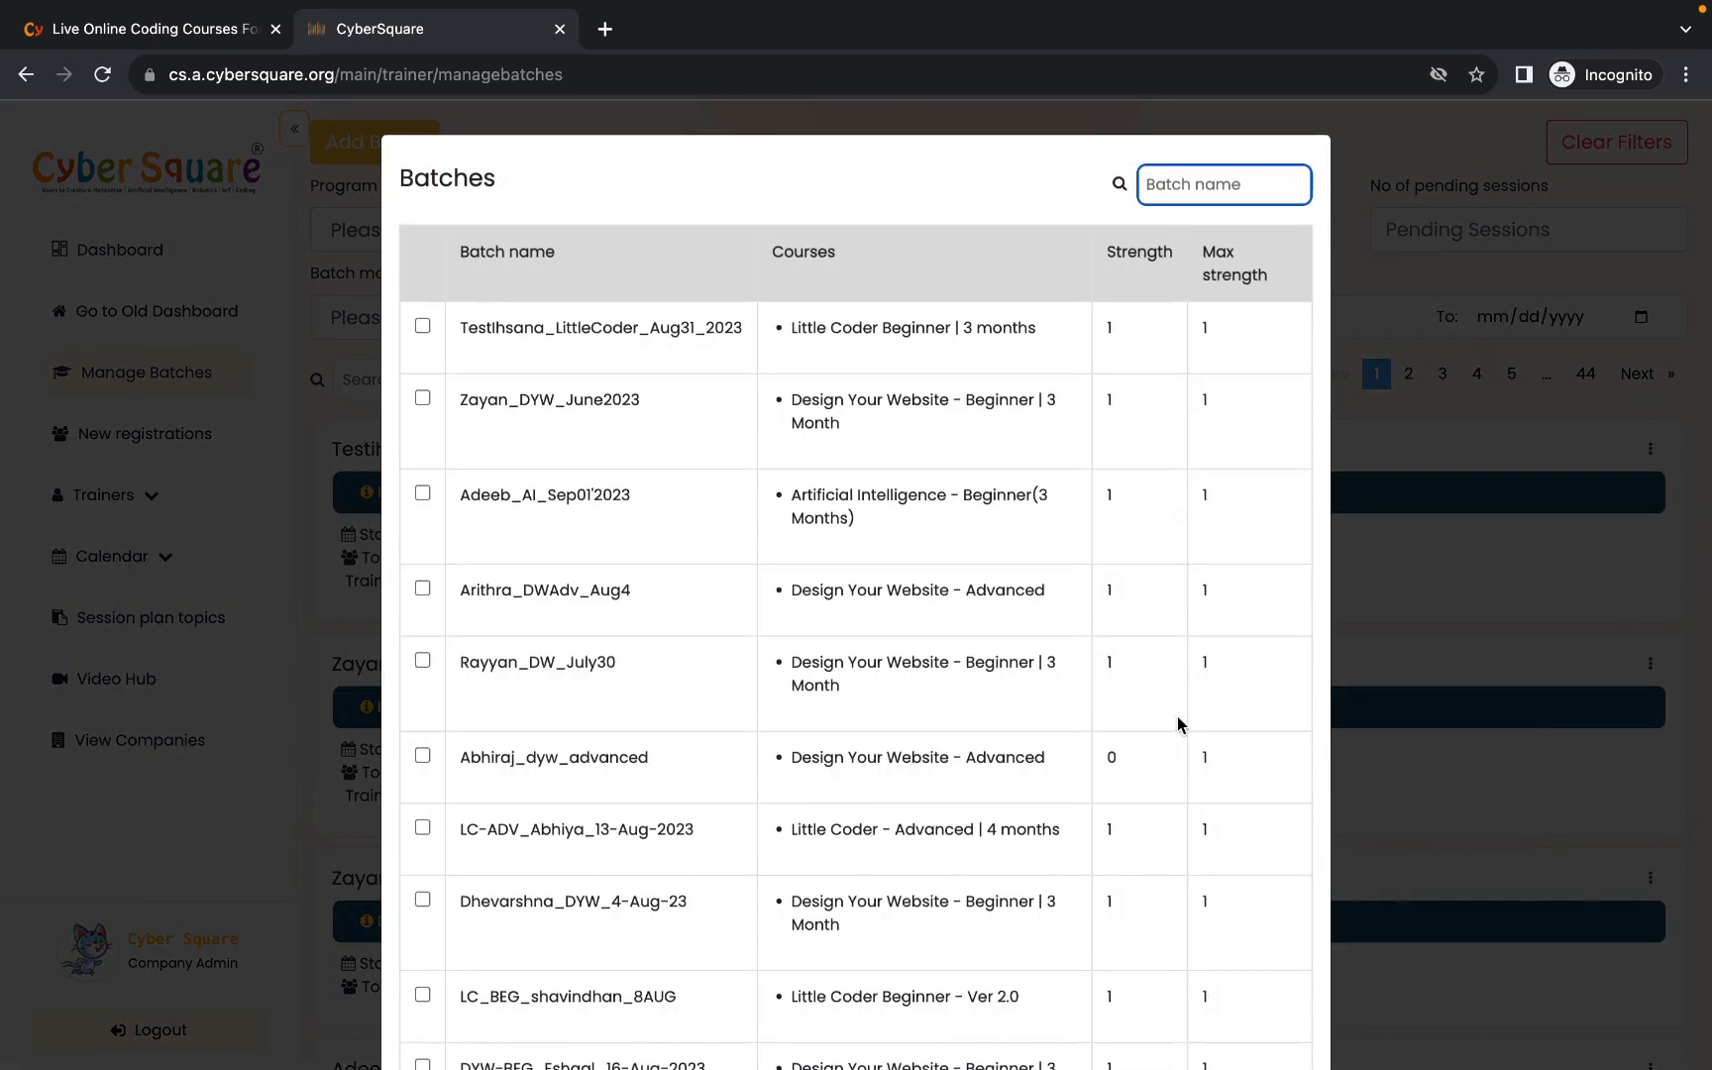
- Move the student to the July 30 Design Your Website - Beginner batch after reviewing its course, and close the batch's student list
scroll(500, 570, "down", 2)
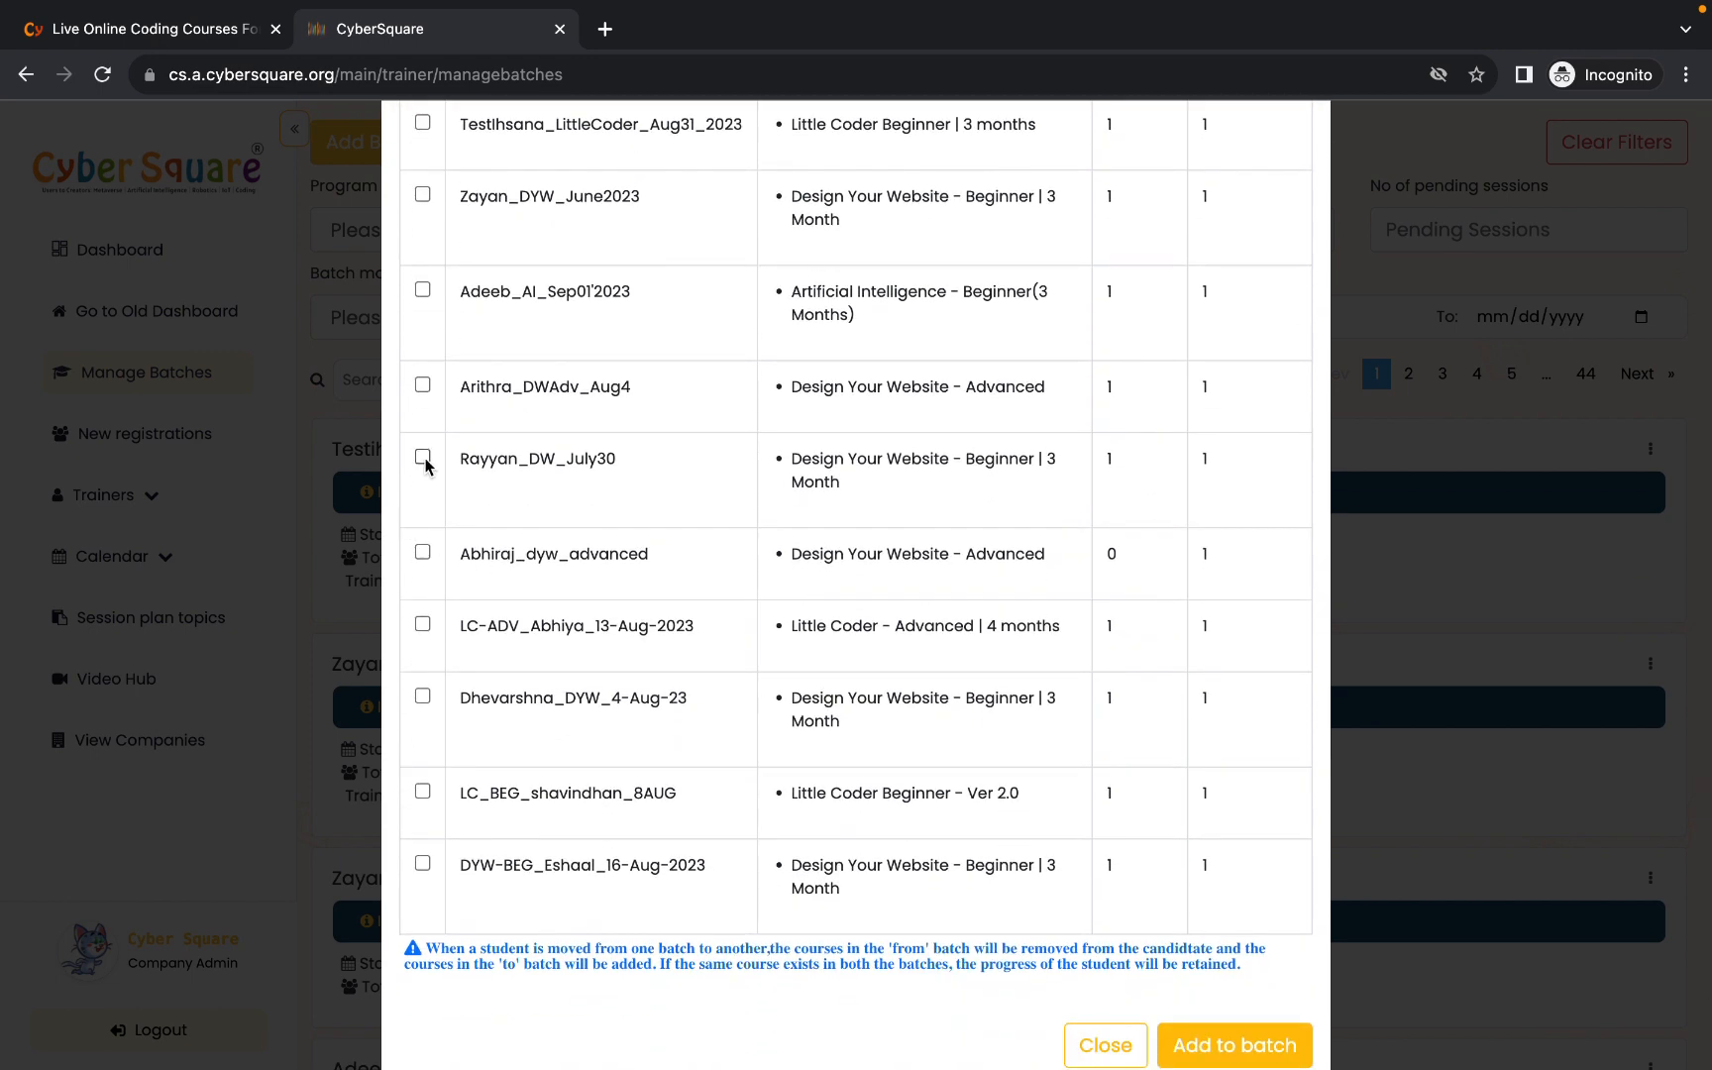
left_click(423, 458)
scroll(426, 464, "up", 1)
scroll(758, 622, "down", 2)
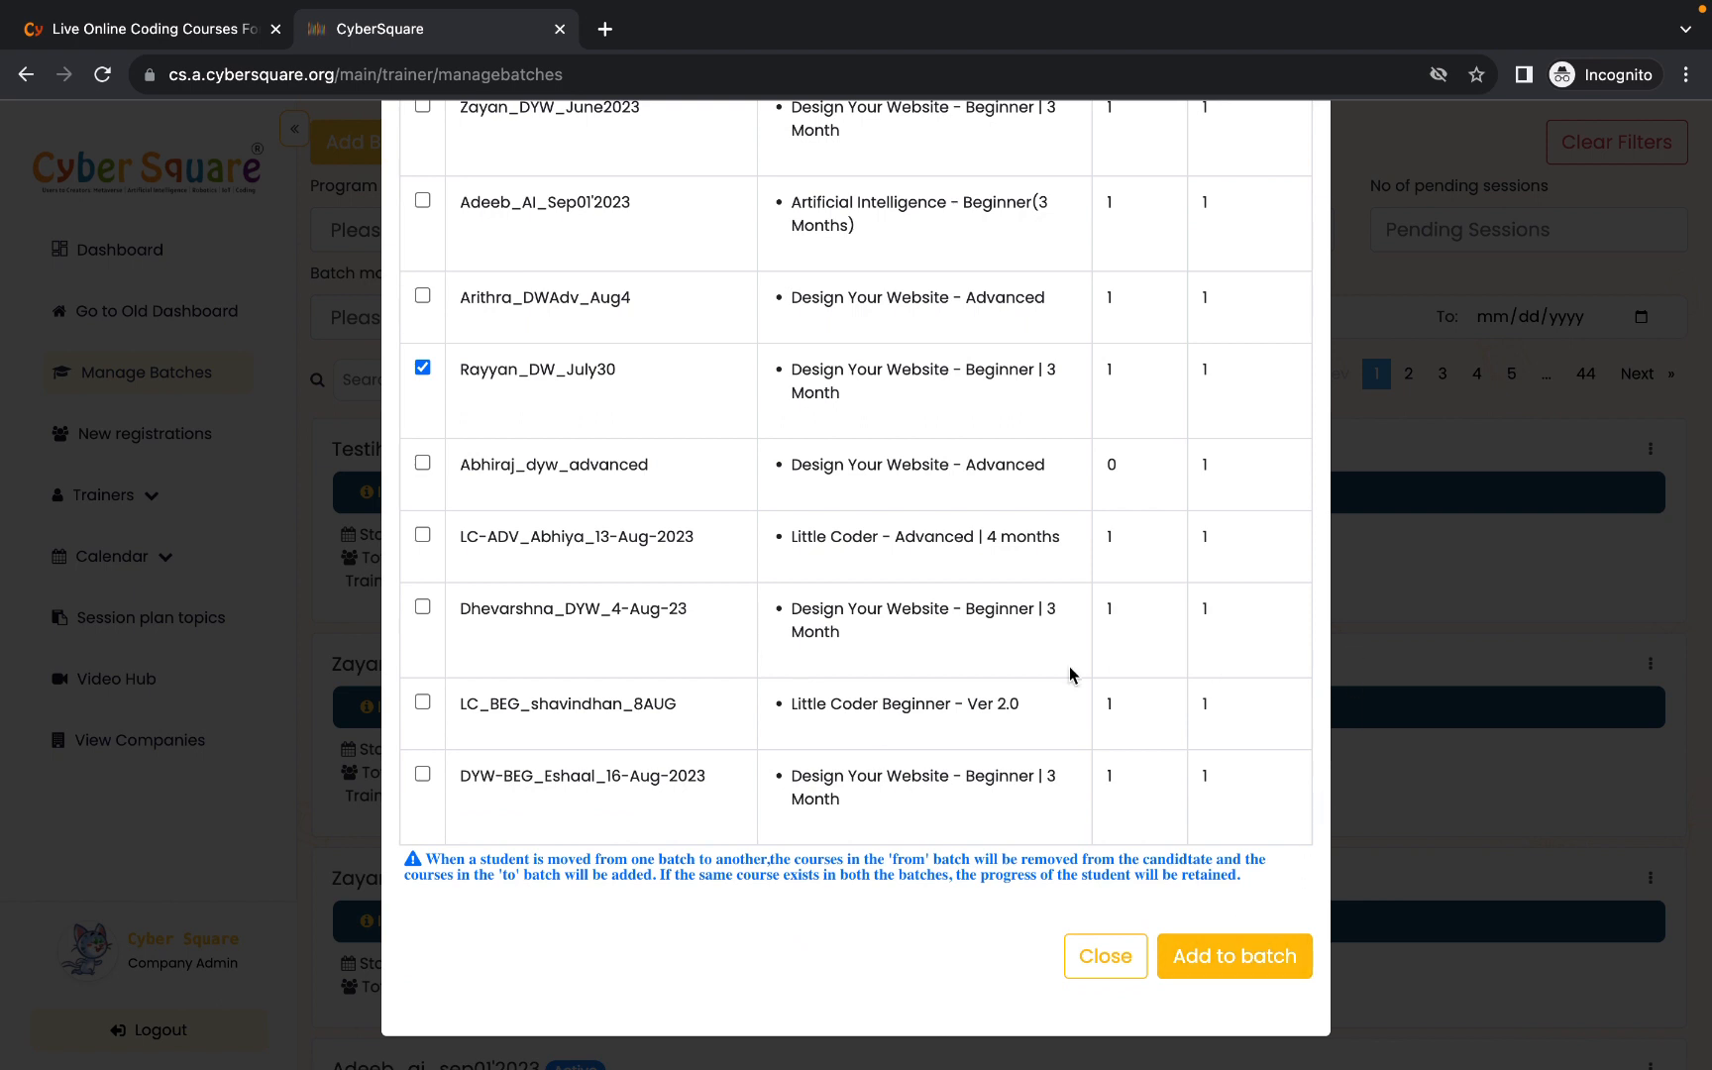
scroll(536, 638, "up", 2)
scroll(784, 707, "down", 1)
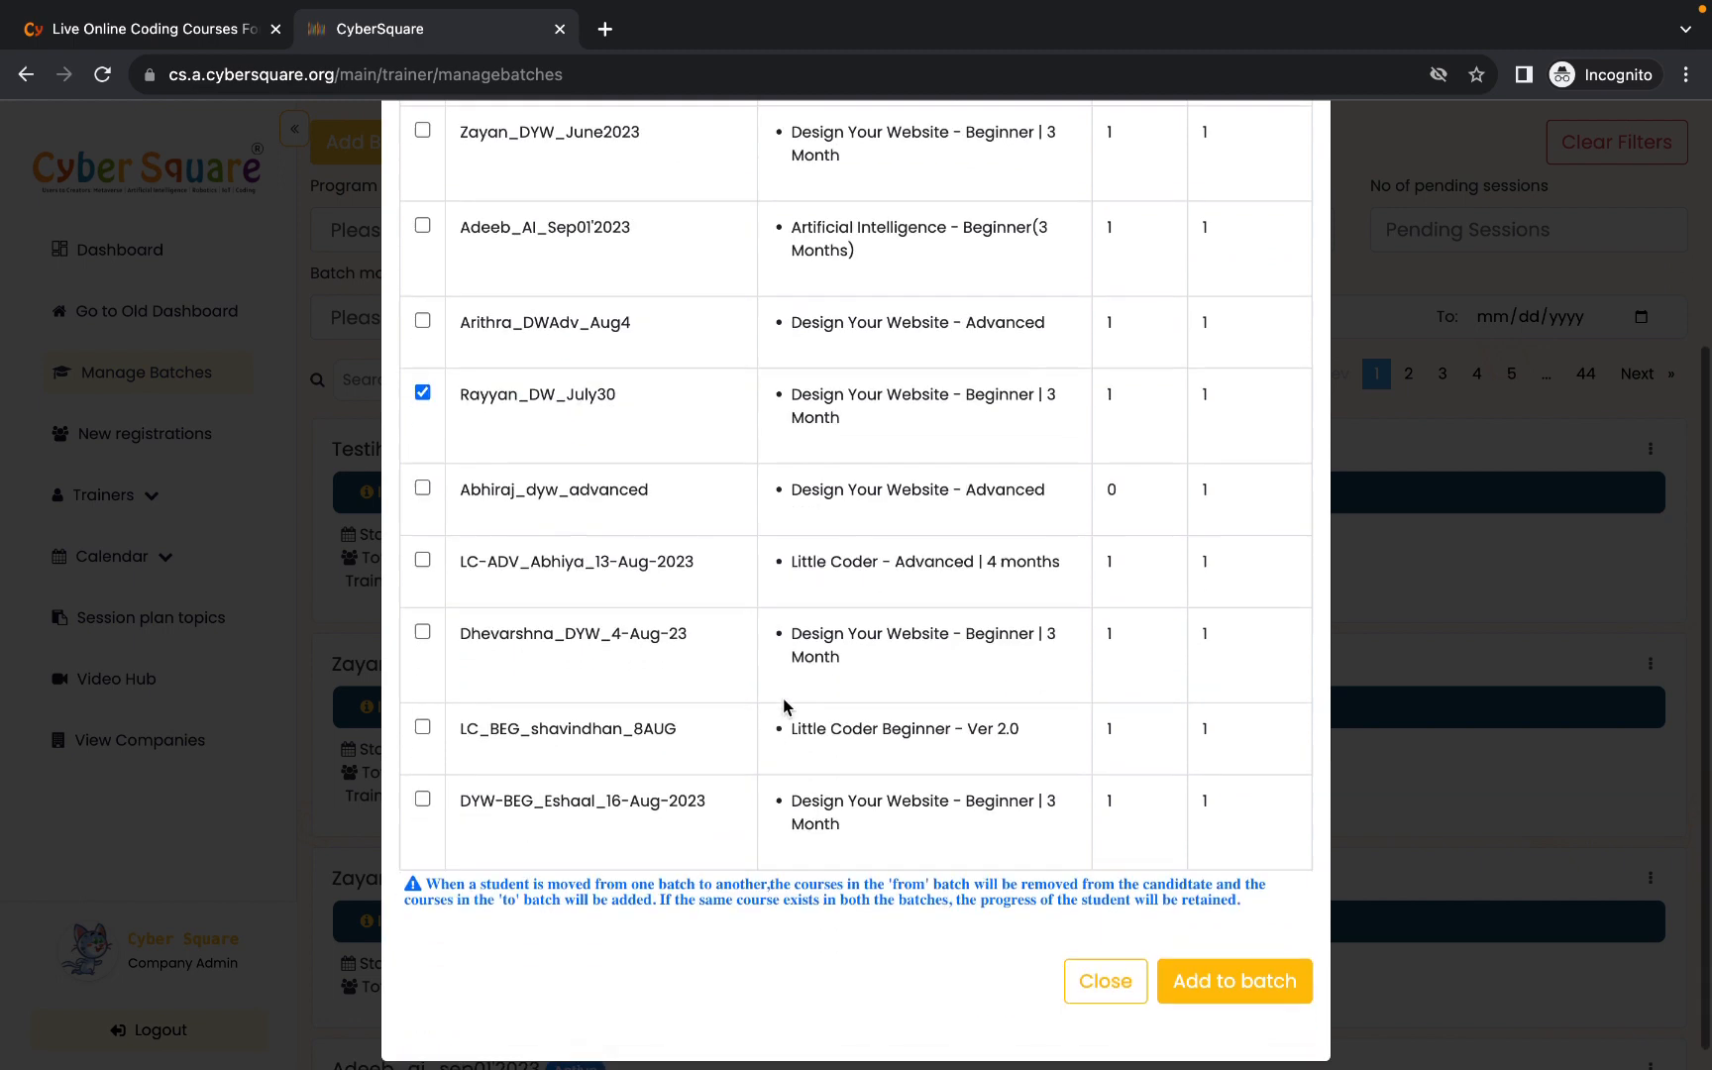
scroll(784, 707, "up", 1)
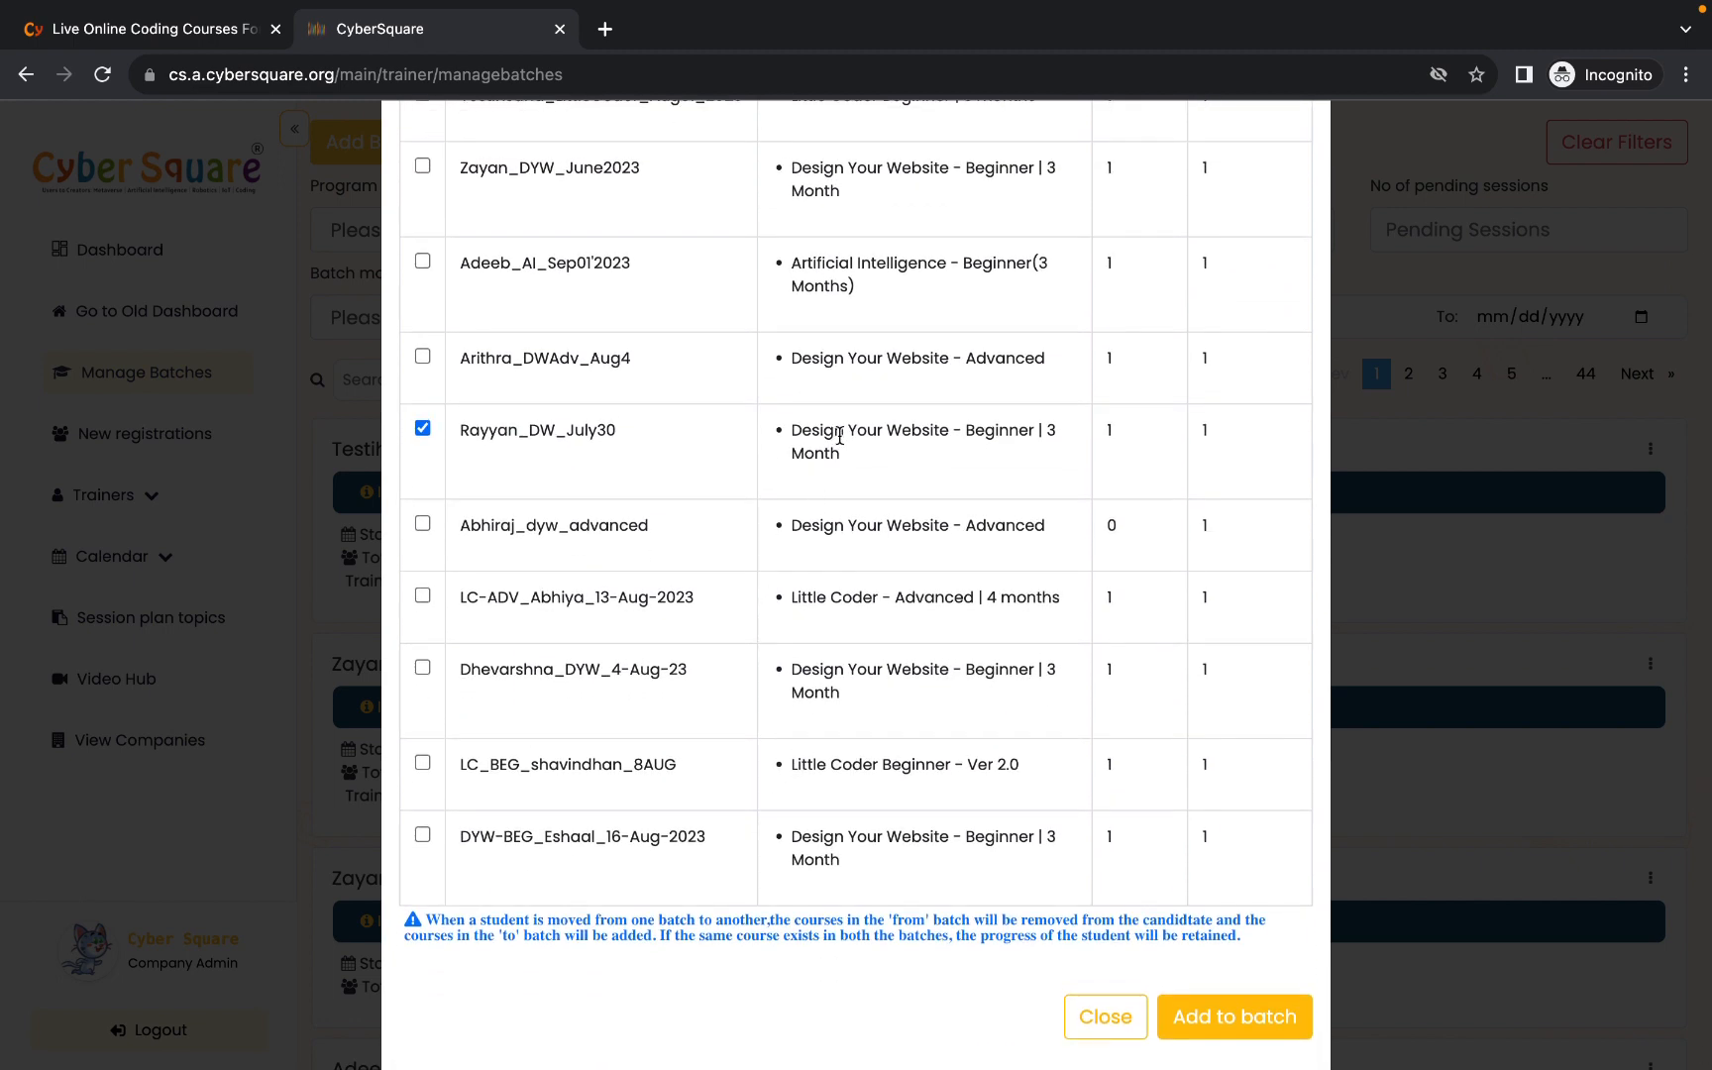
left_click_drag(792, 431, 874, 464)
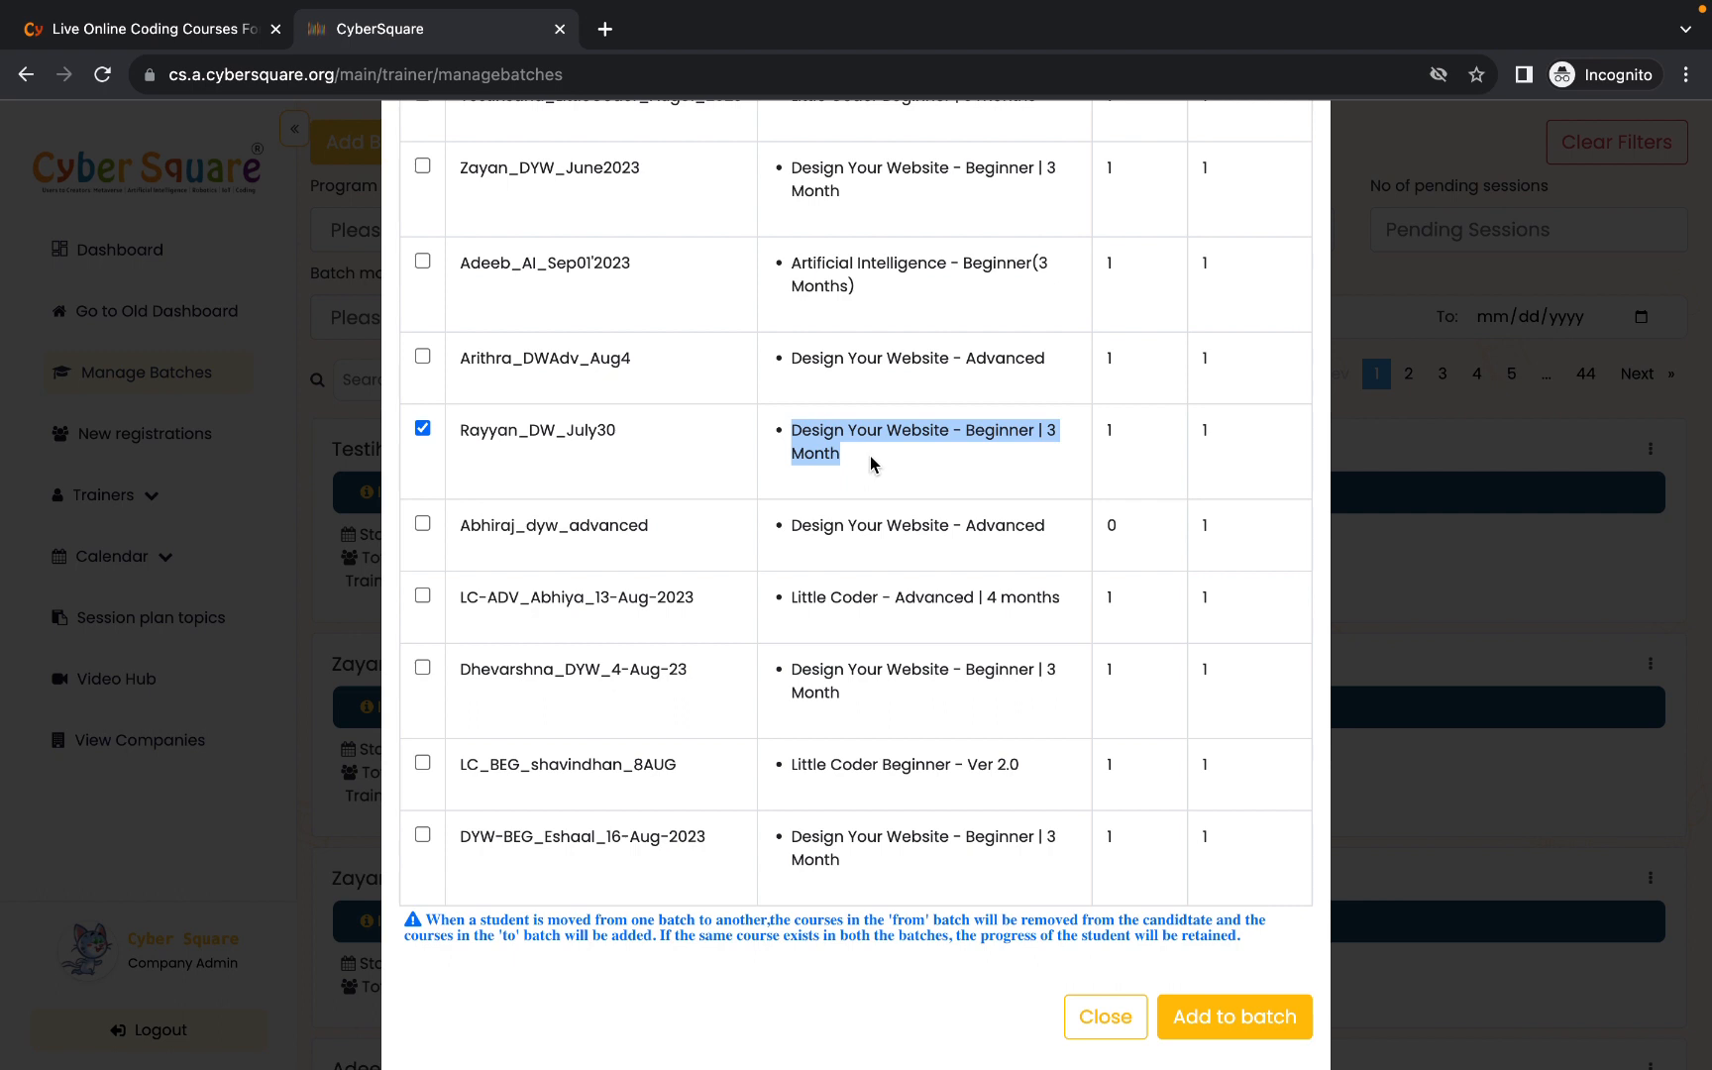
scroll(735, 503, "up", 1)
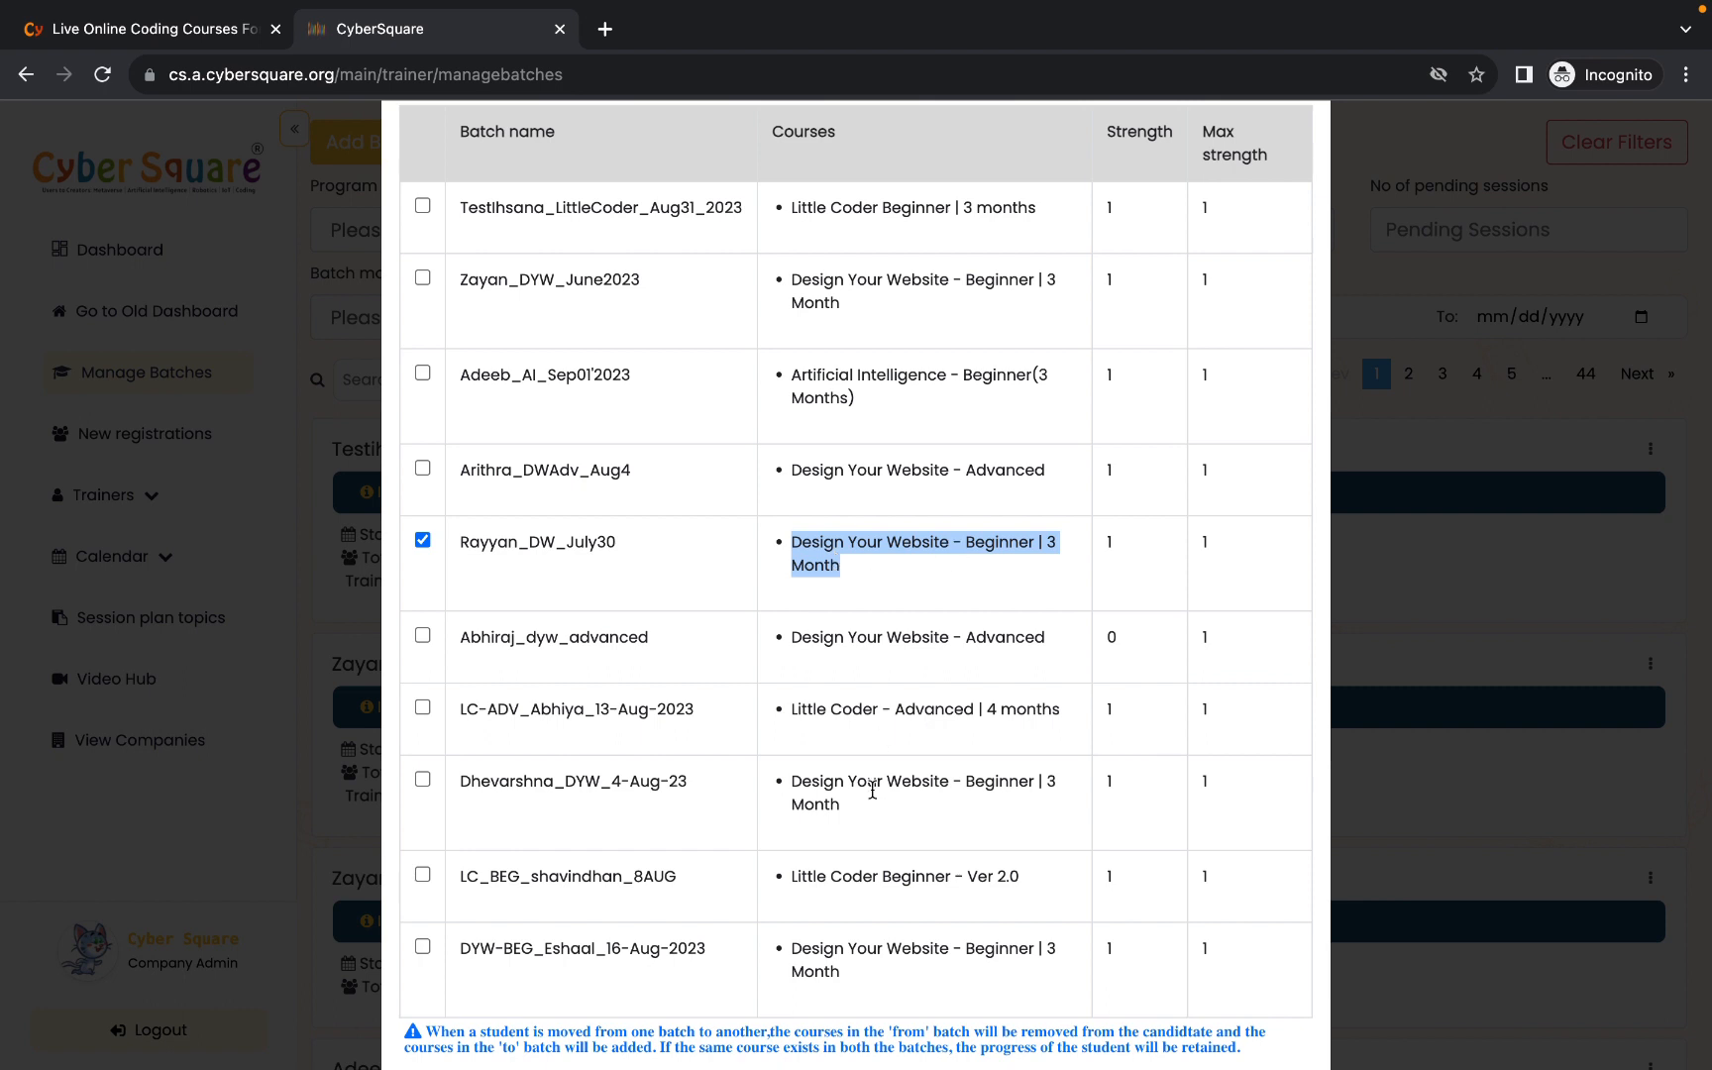
scroll(873, 790, "down", 1)
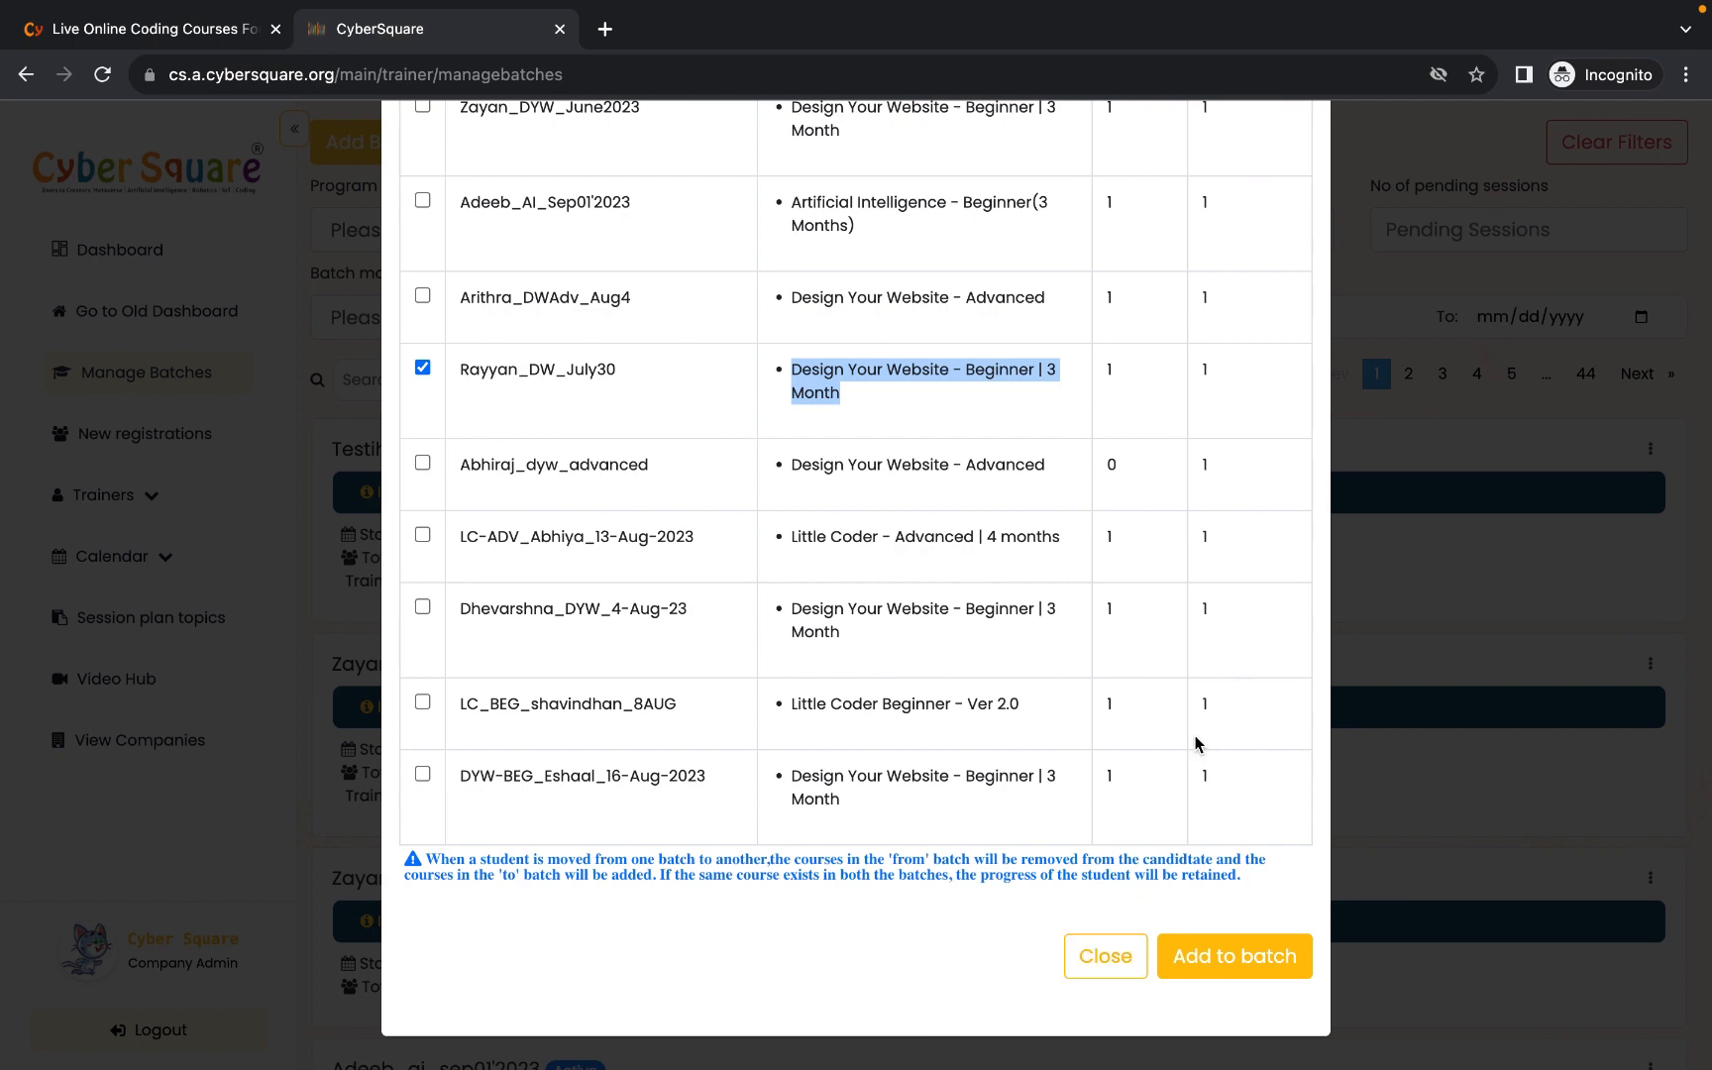
left_click(1083, 977)
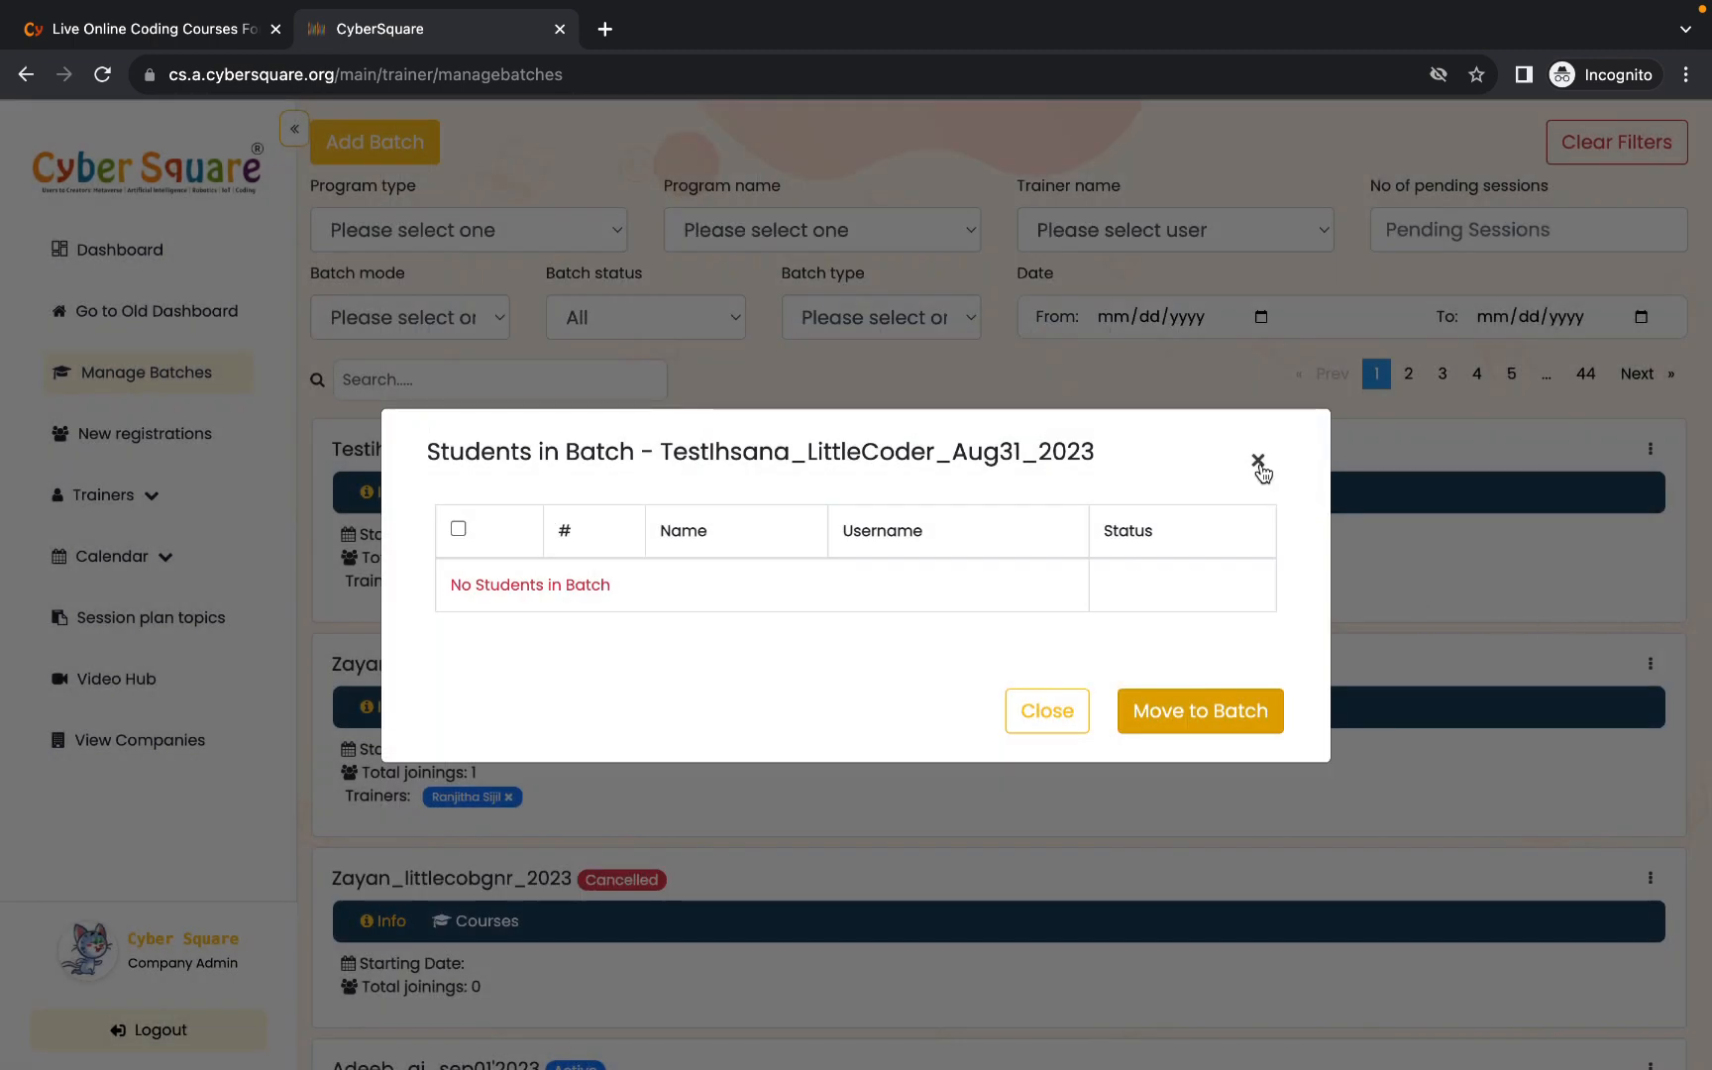
left_click(1258, 462)
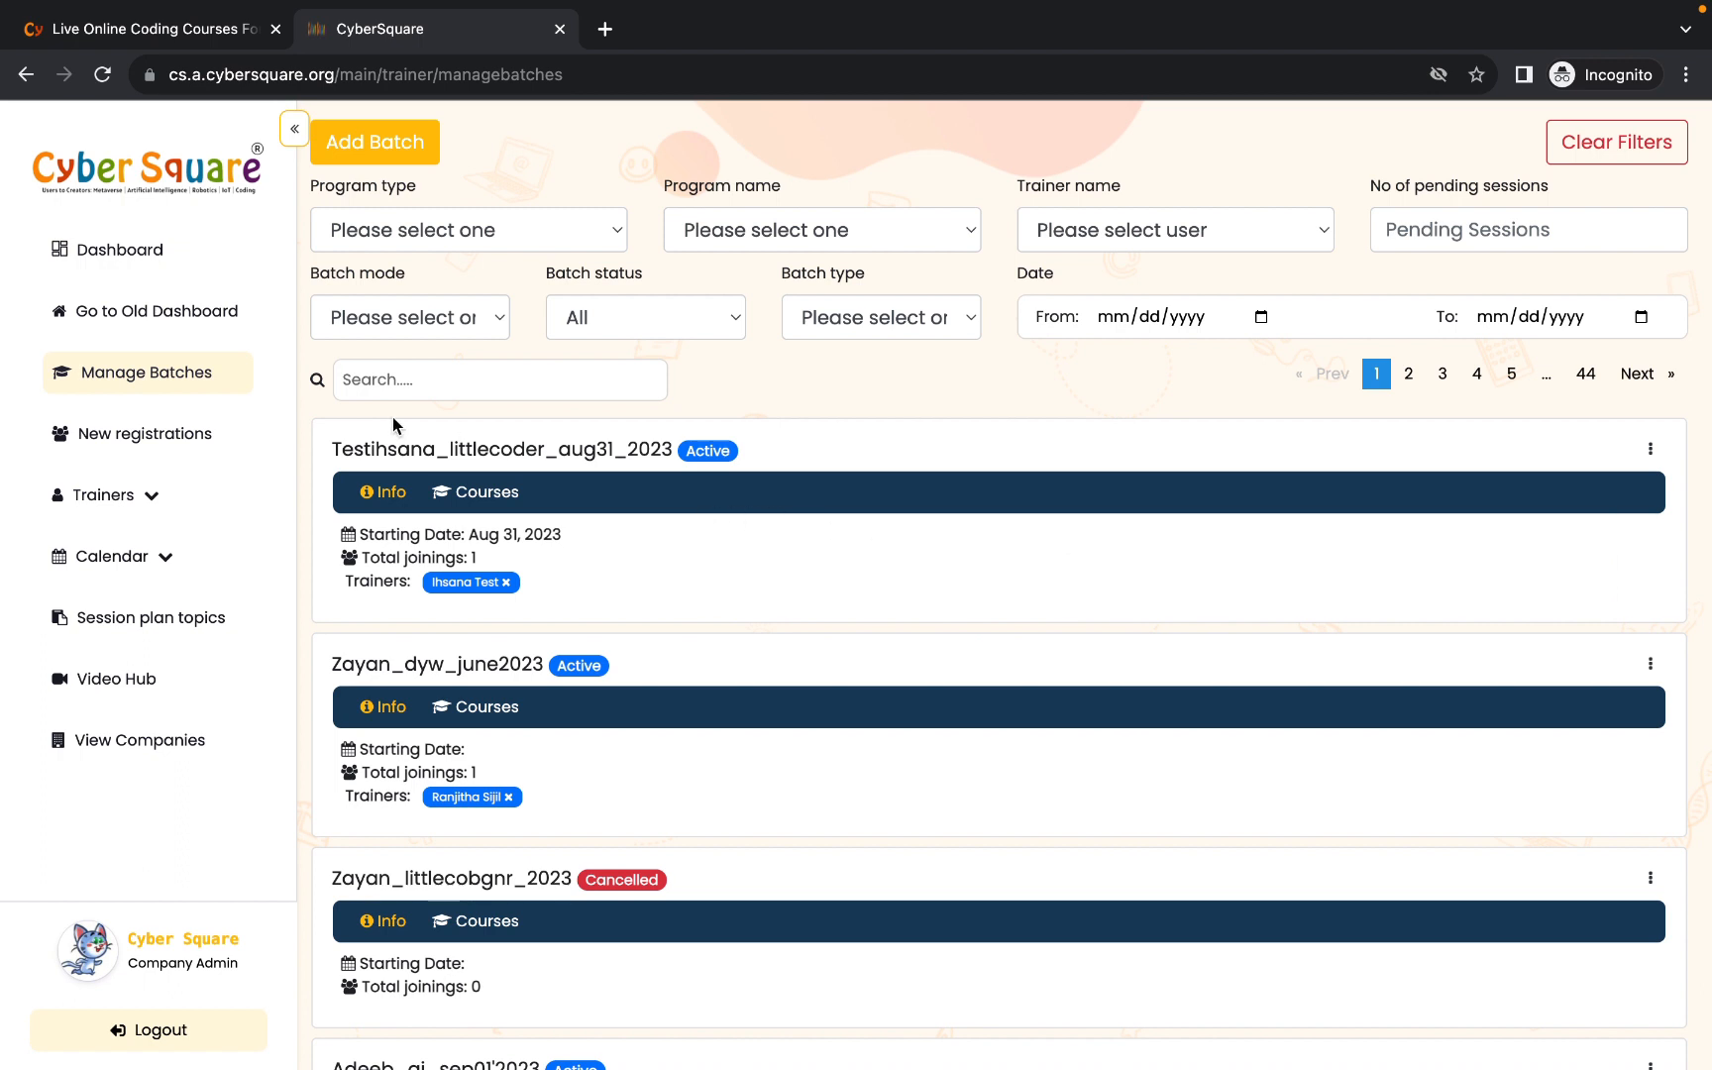
- Open the new registrations, select the first student and bring up the list of batches to add the student to
left_click(96, 443)
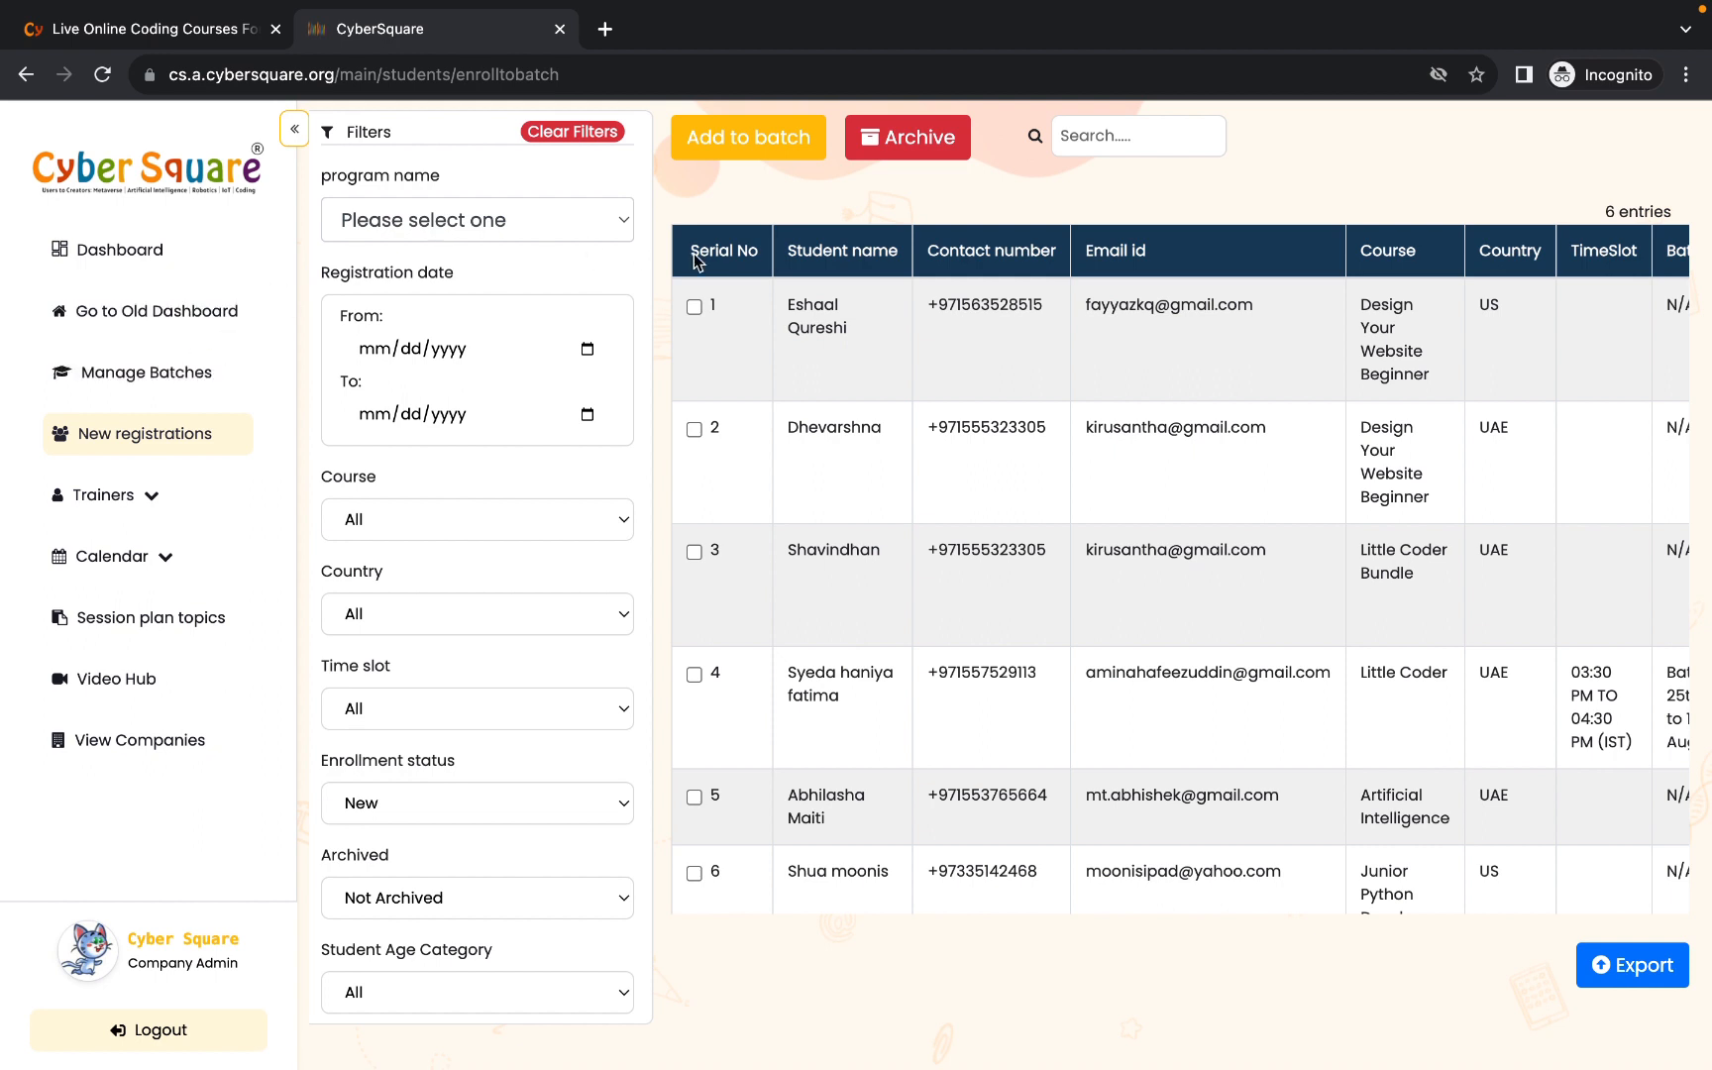
left_click(695, 308)
left_click(714, 155)
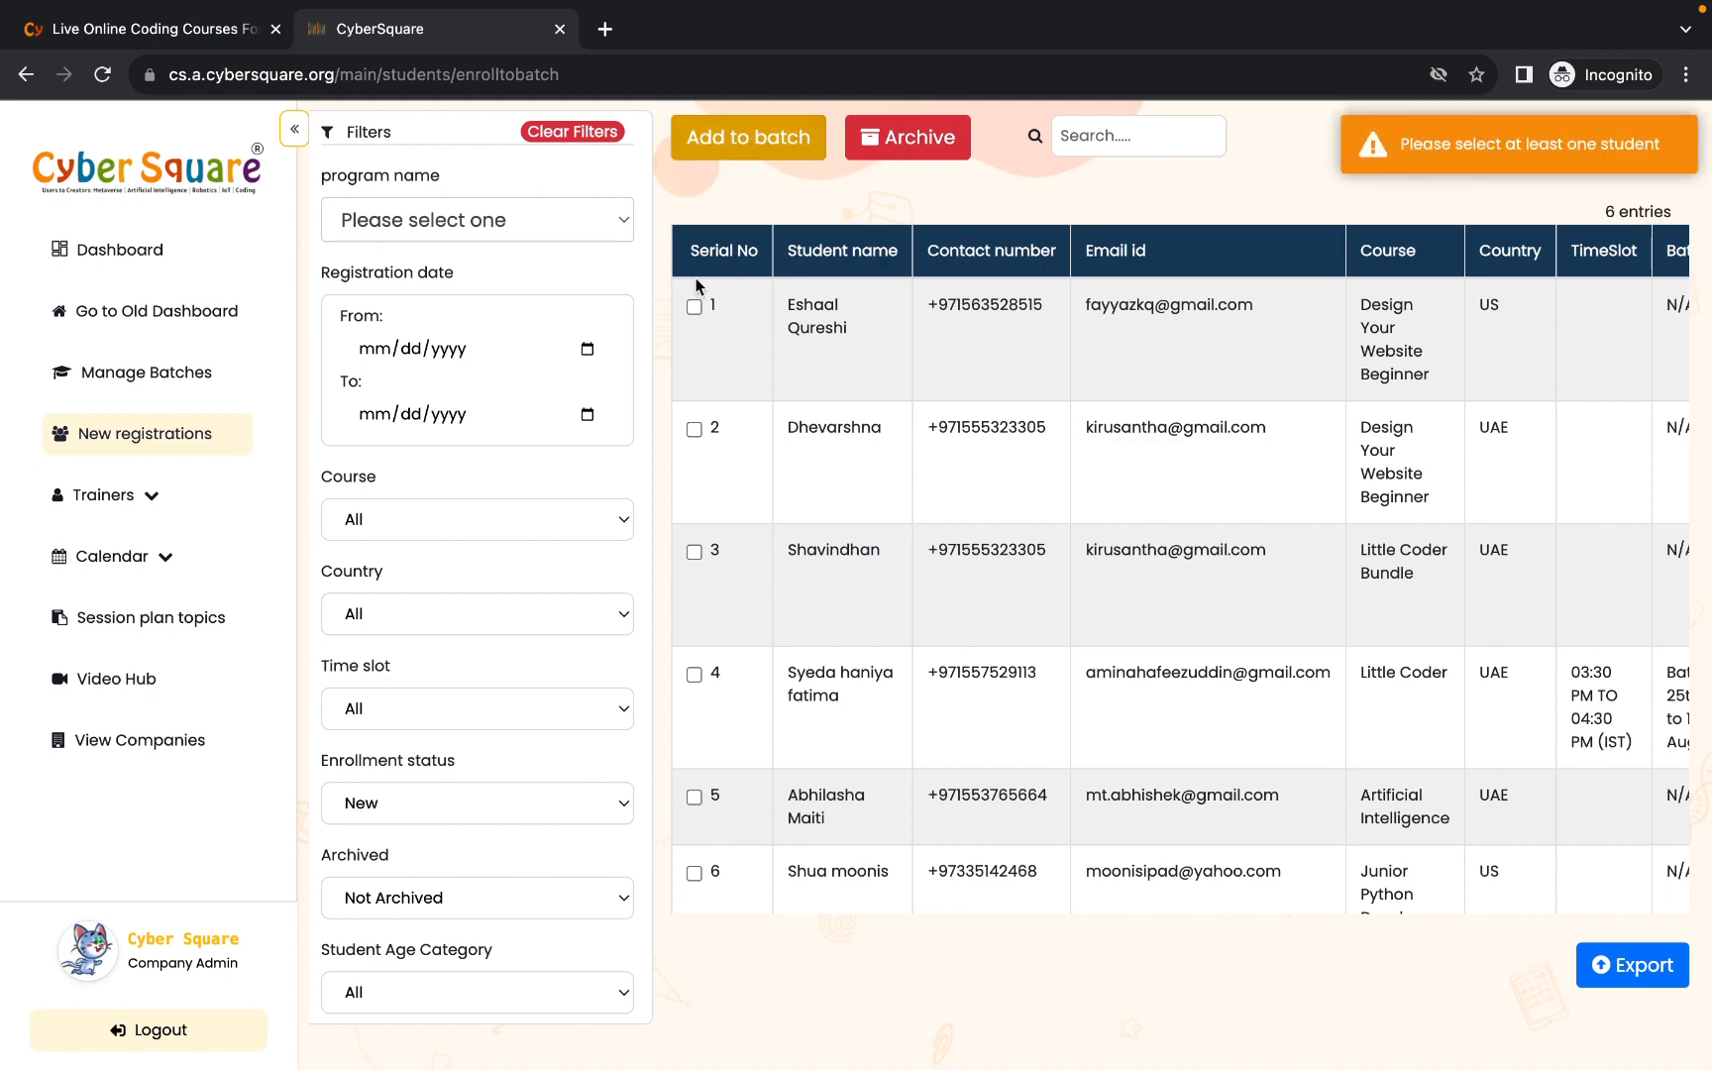
left_click(694, 308)
left_click(722, 139)
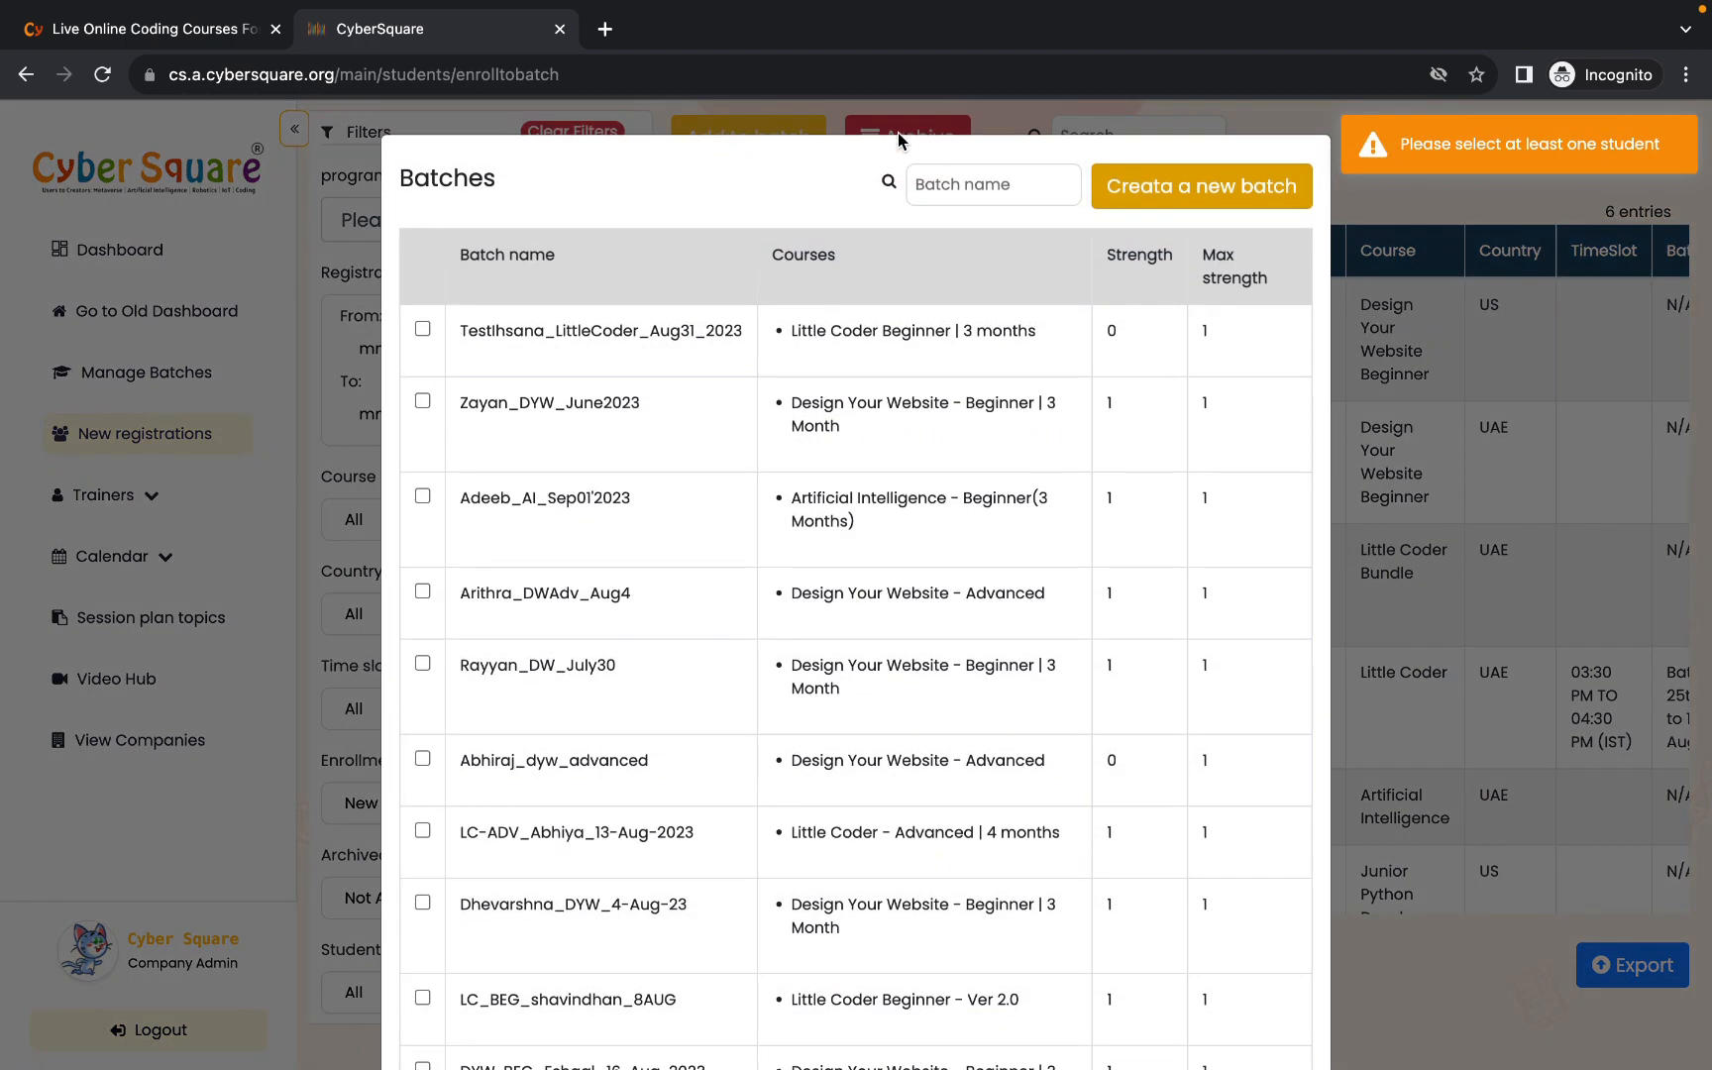
- View the form for creating a new batch, close it and the batch list, and deselect the student
left_click(1150, 196)
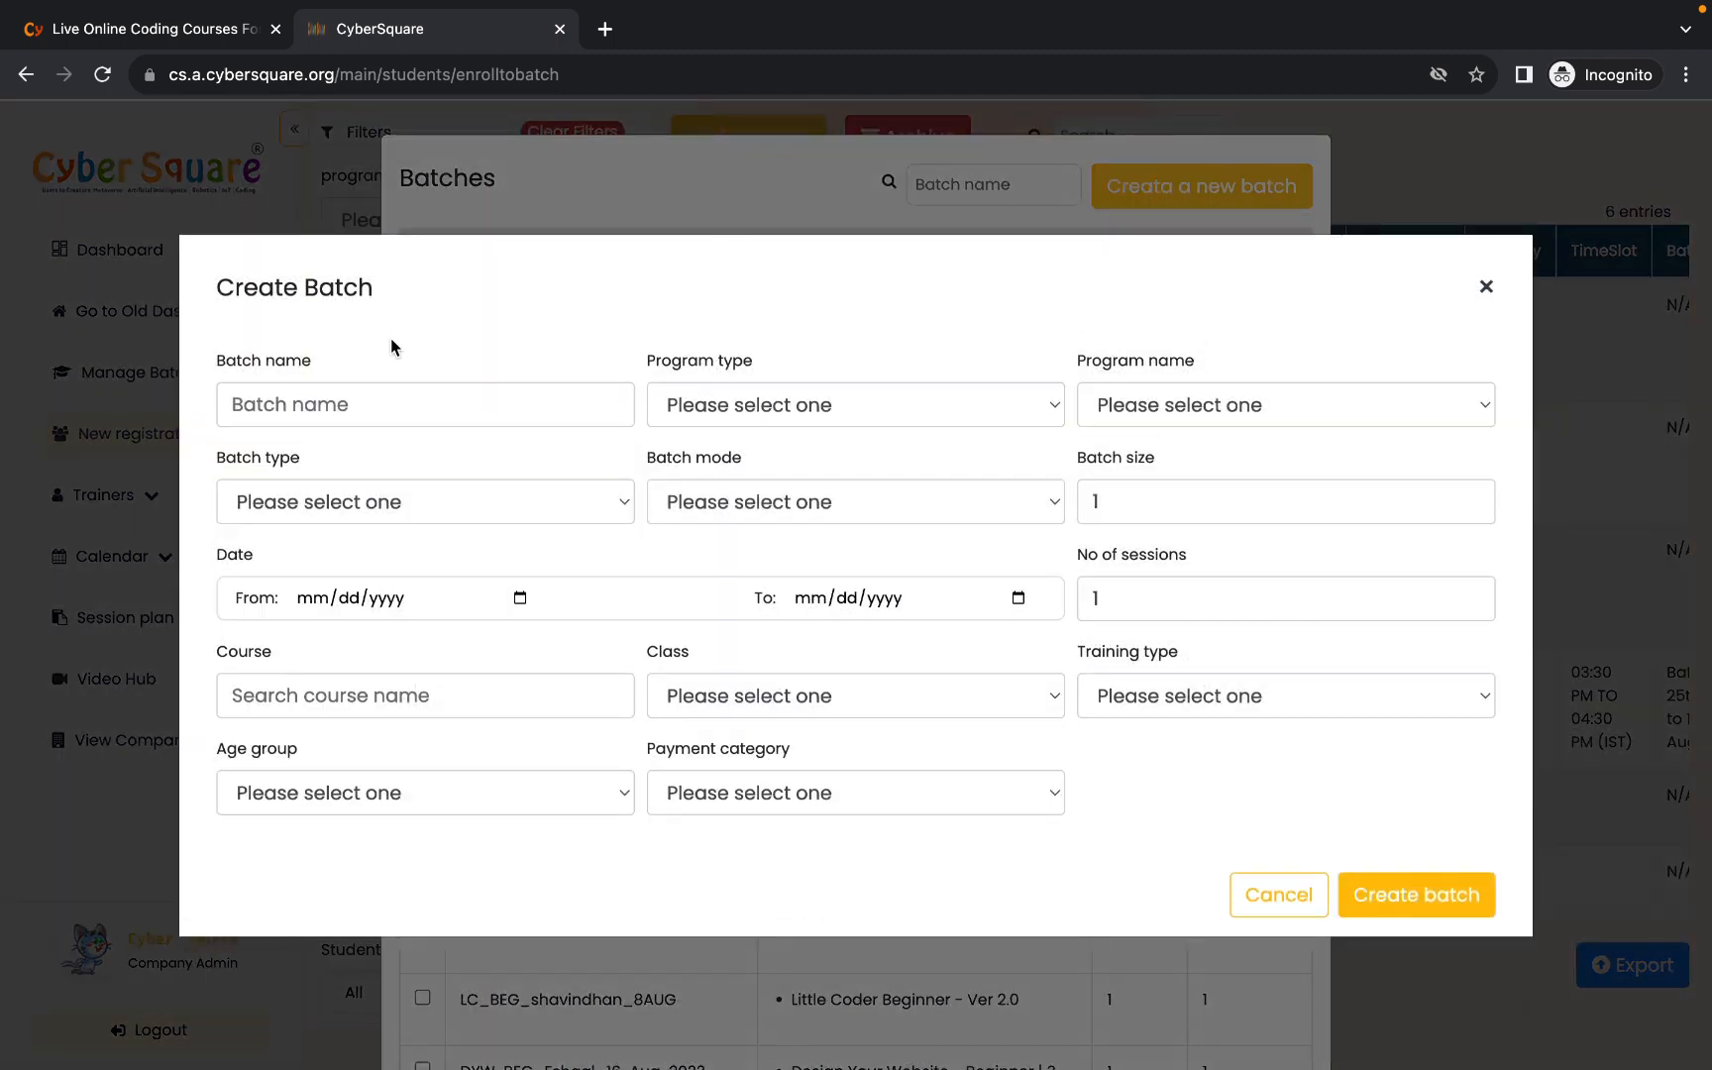
double_click(332, 359)
left_click(1486, 290)
left_click(1414, 187)
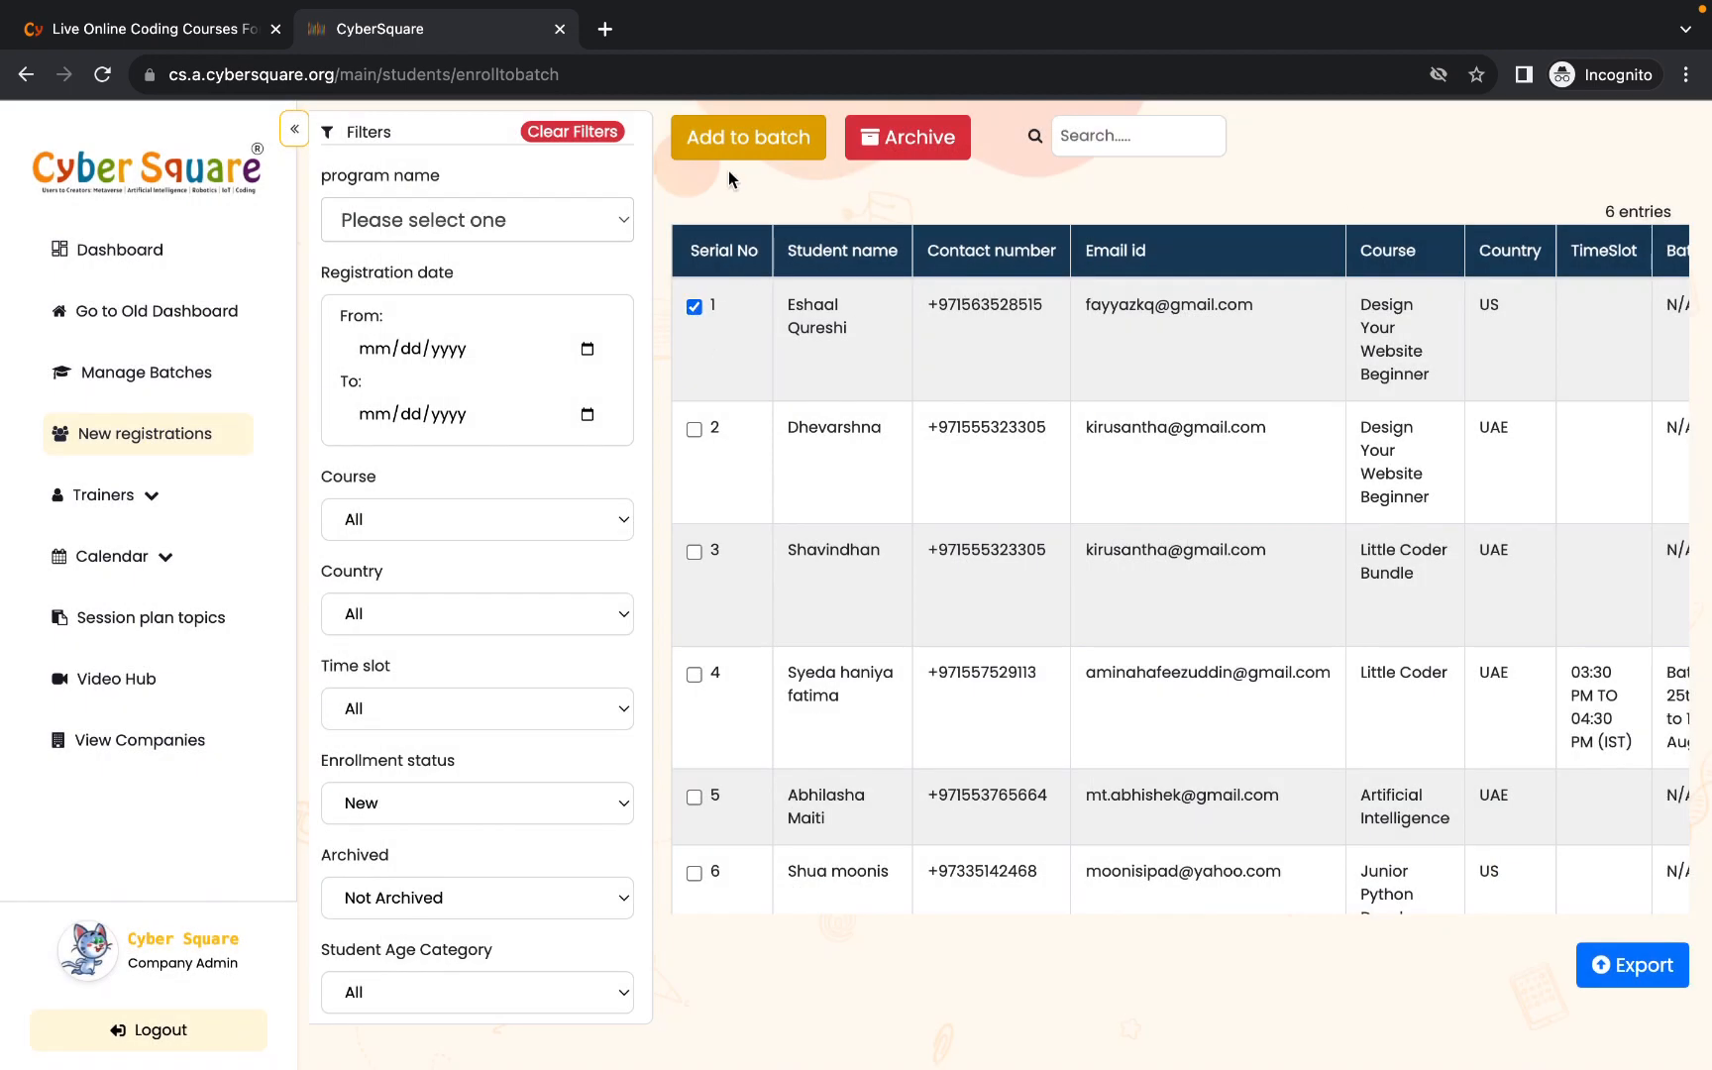
left_click(694, 306)
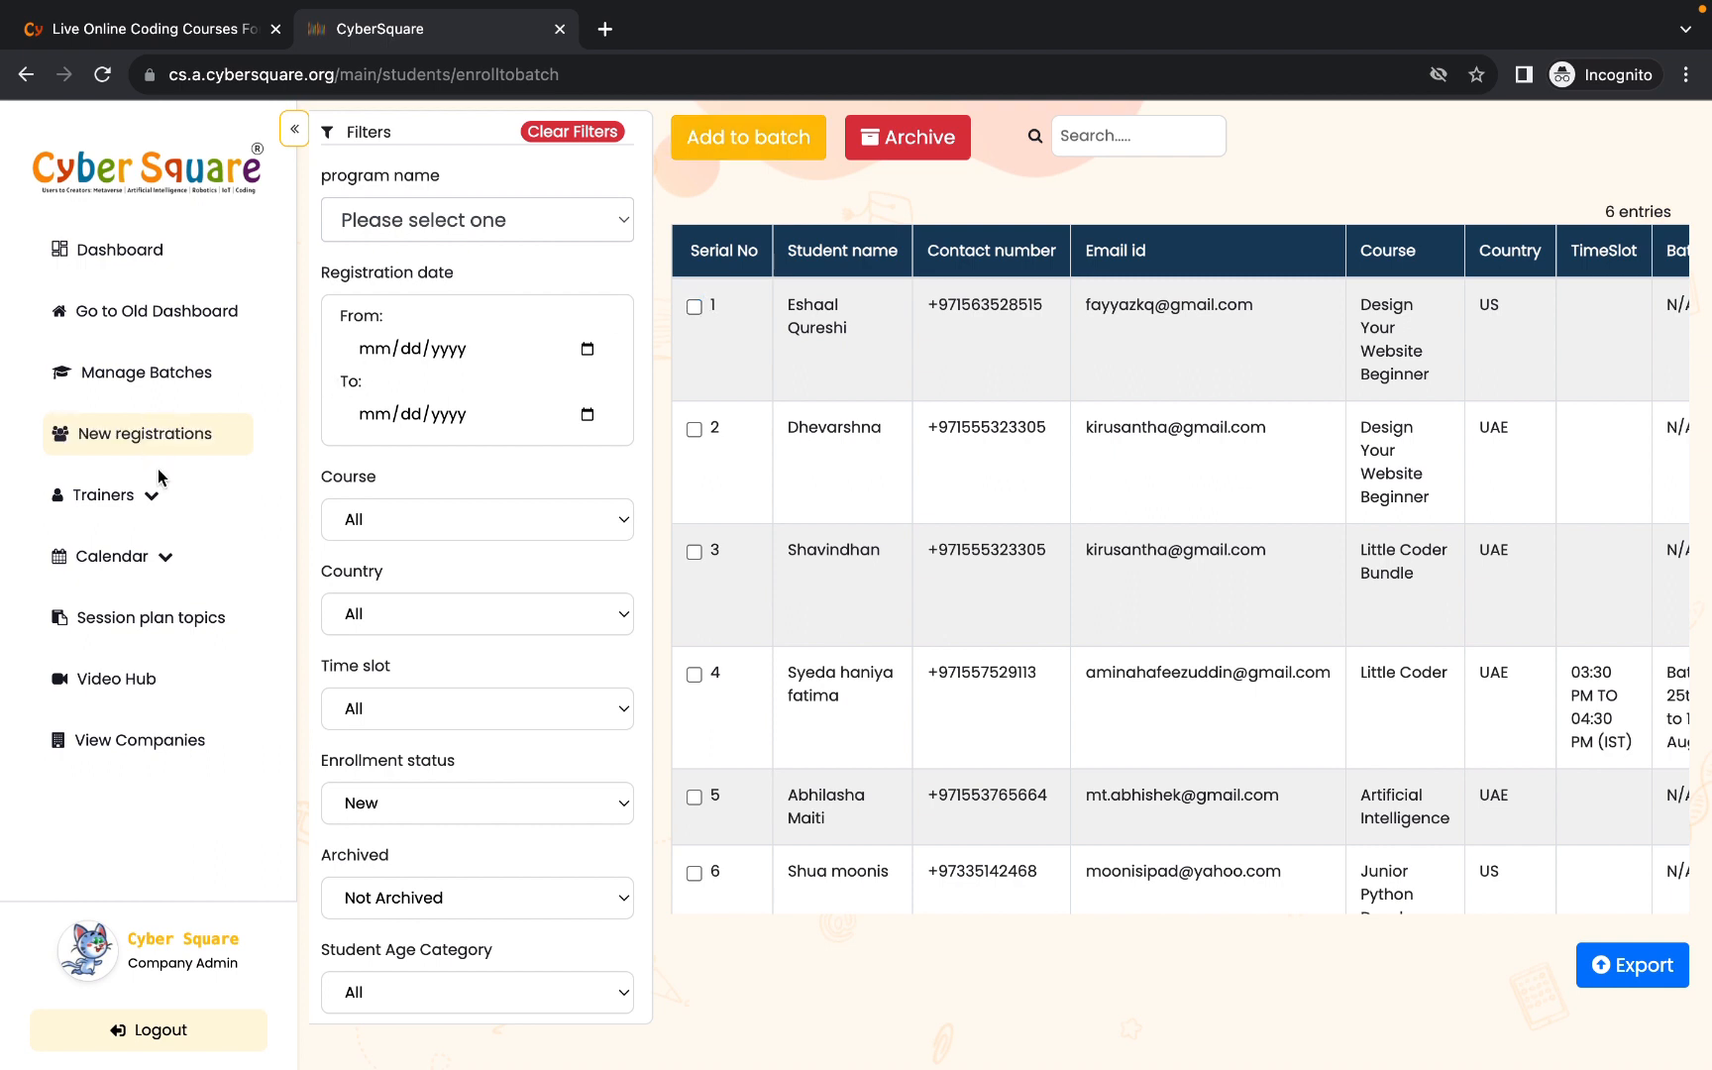
- Return to batch management, view the actions available for the new batch and dismiss them
left_click(158, 384)
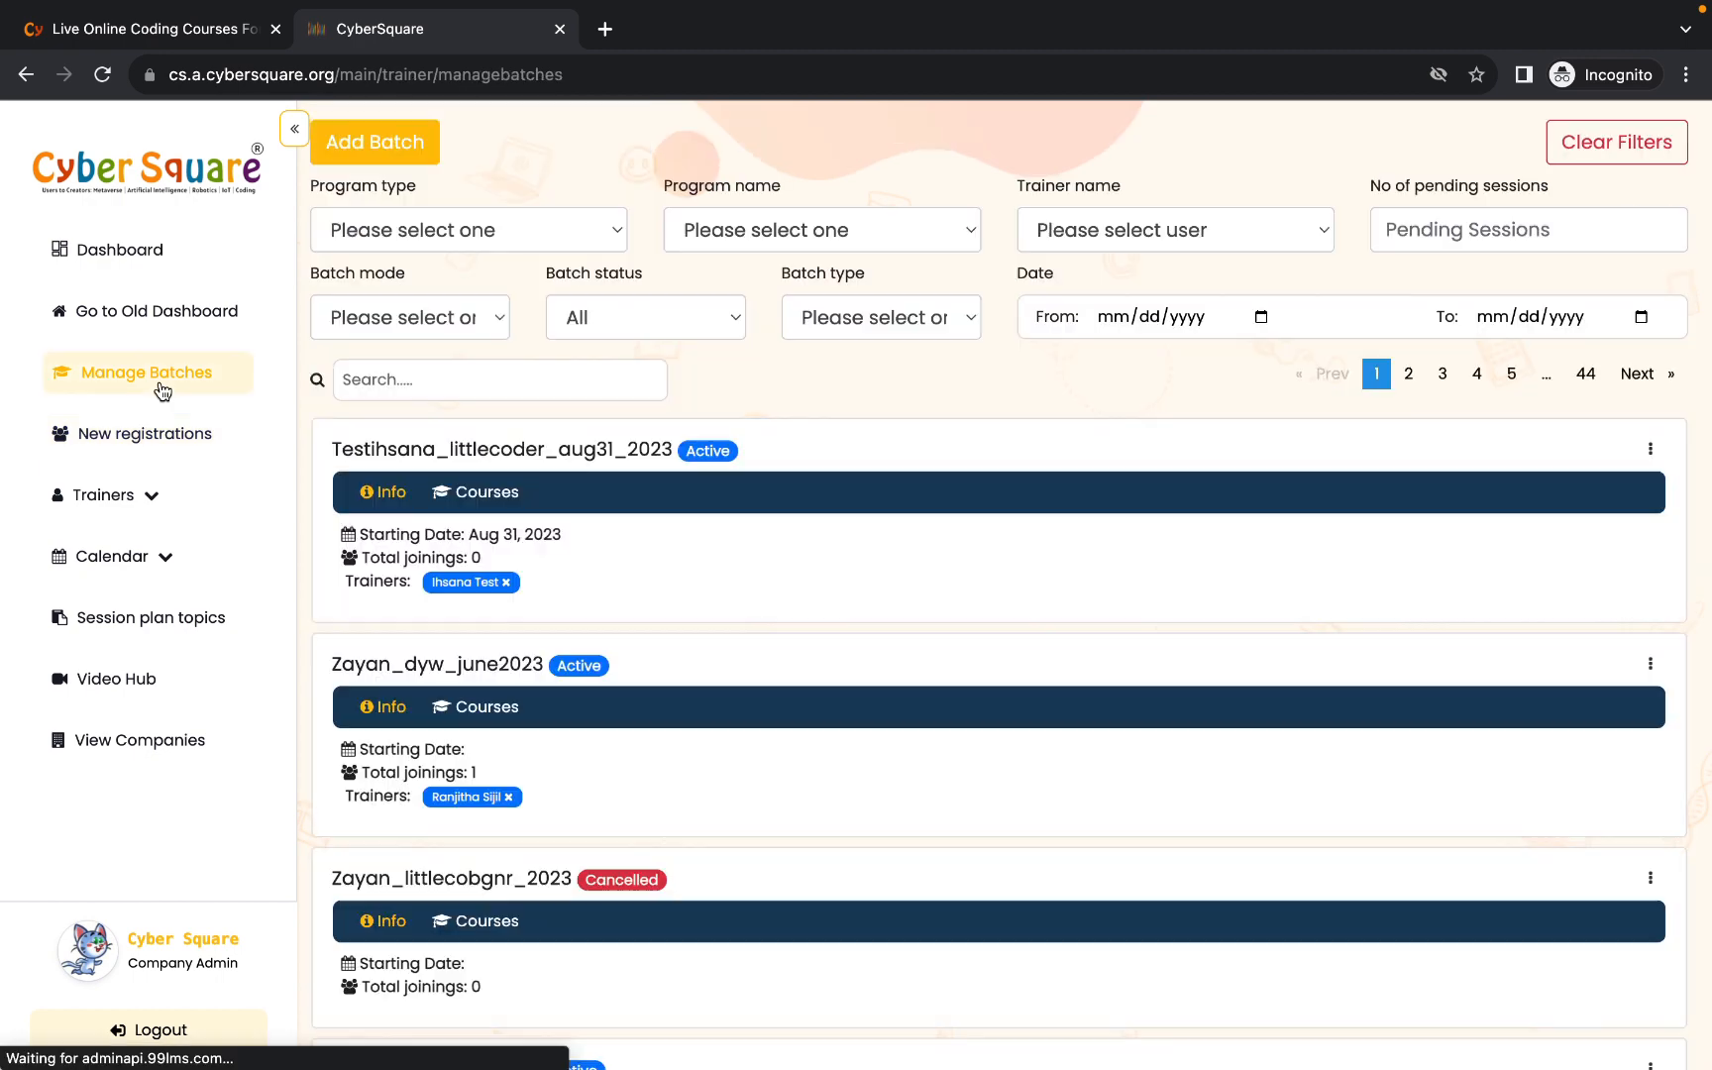
left_click(1650, 449)
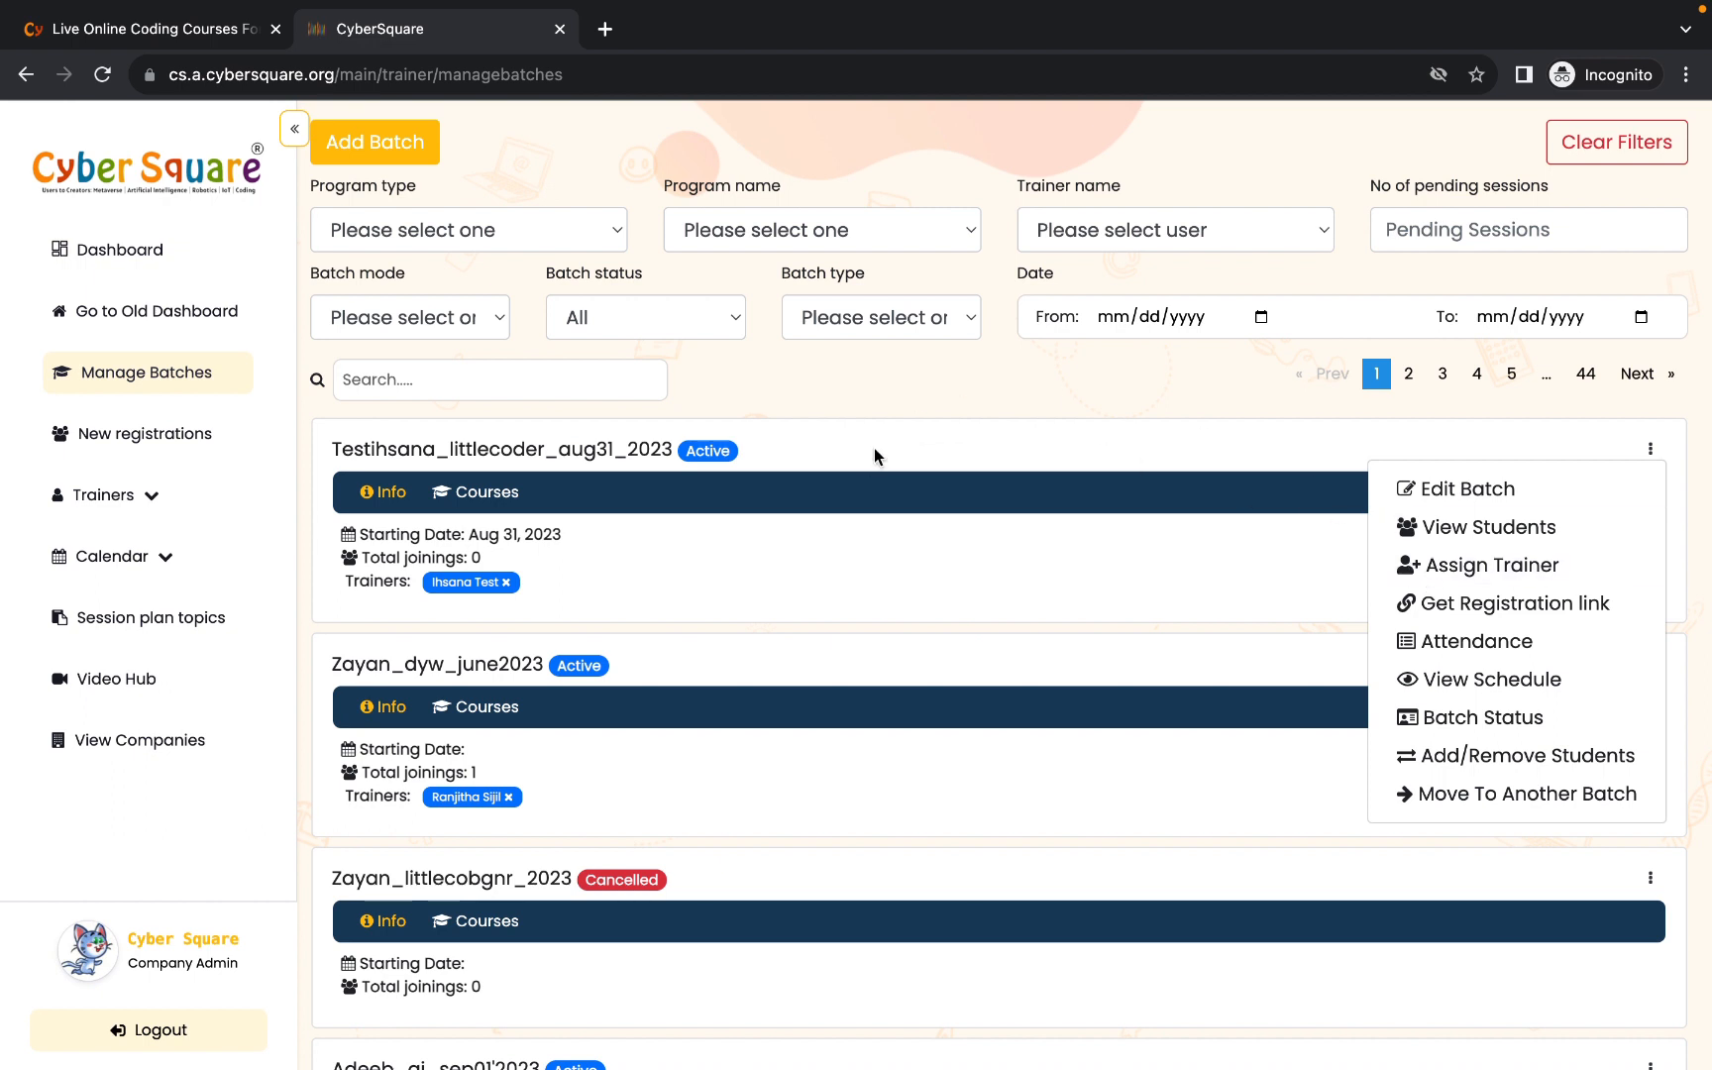
left_click(882, 510)
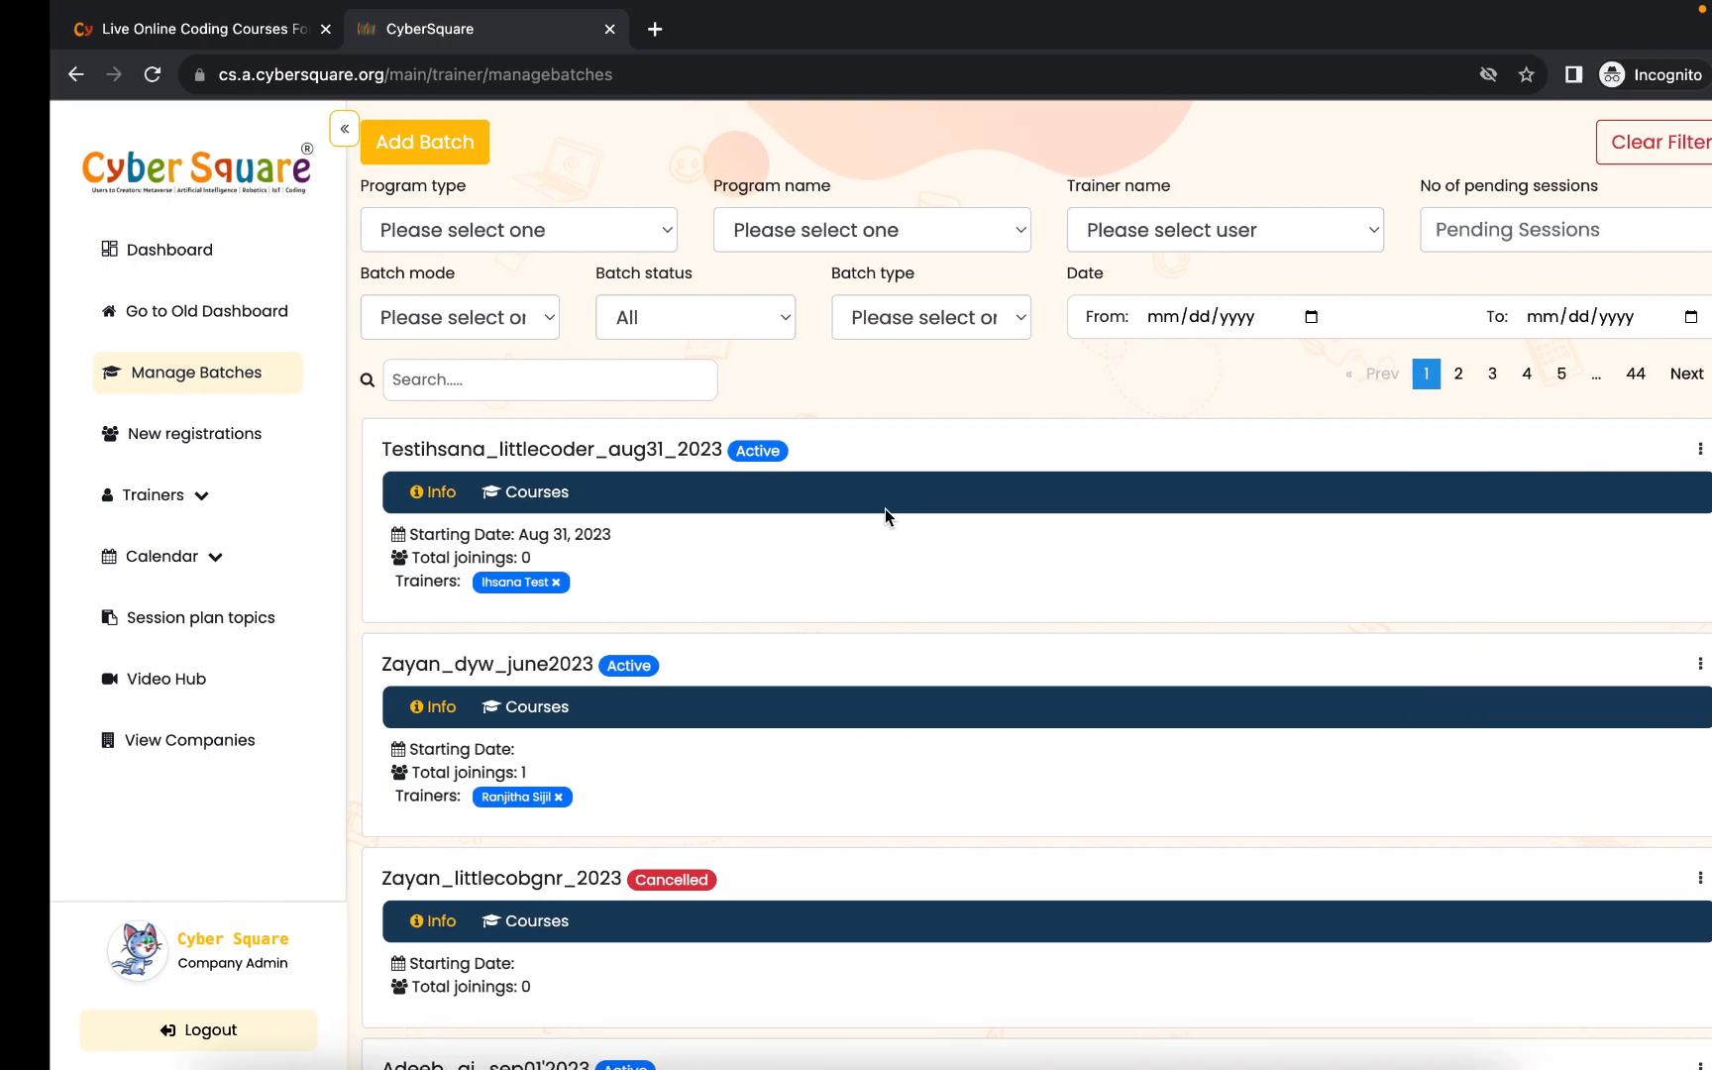